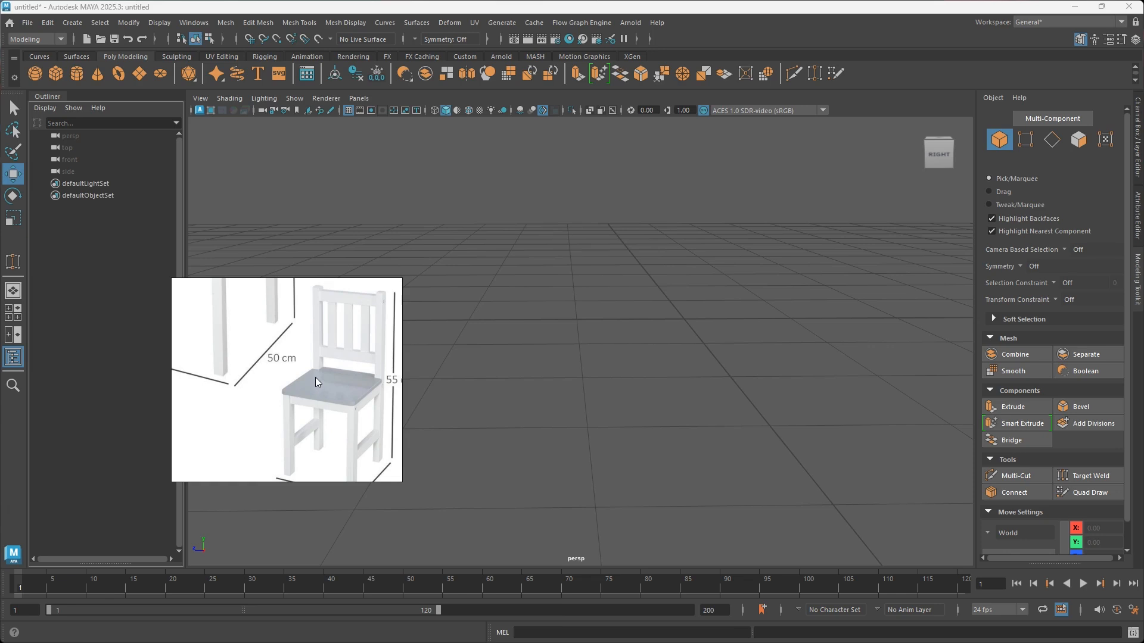
# Examine the reference image of the children's table and chair, focusing on the chair's seat, backrest, legs and marked dimensions
pyautogui.scroll(-4, 306, 369)
pyautogui.moveTo(294, 344)
pyautogui.mouseDown(button='middle')
pyautogui.moveTo(347, 370)
pyautogui.moveTo(325, 399)
pyautogui.moveTo(253, 362)
pyautogui.moveTo(334, 327)
pyautogui.moveTo(333, 400)
pyautogui.moveTo(276, 347)
pyautogui.mouseUp(button='middle')
pyautogui.scroll(6, 301, 352)
pyautogui.scroll(-3, 330, 399)
pyautogui.moveTo(334, 381); pyautogui.dragTo(272, 334, button='middle')
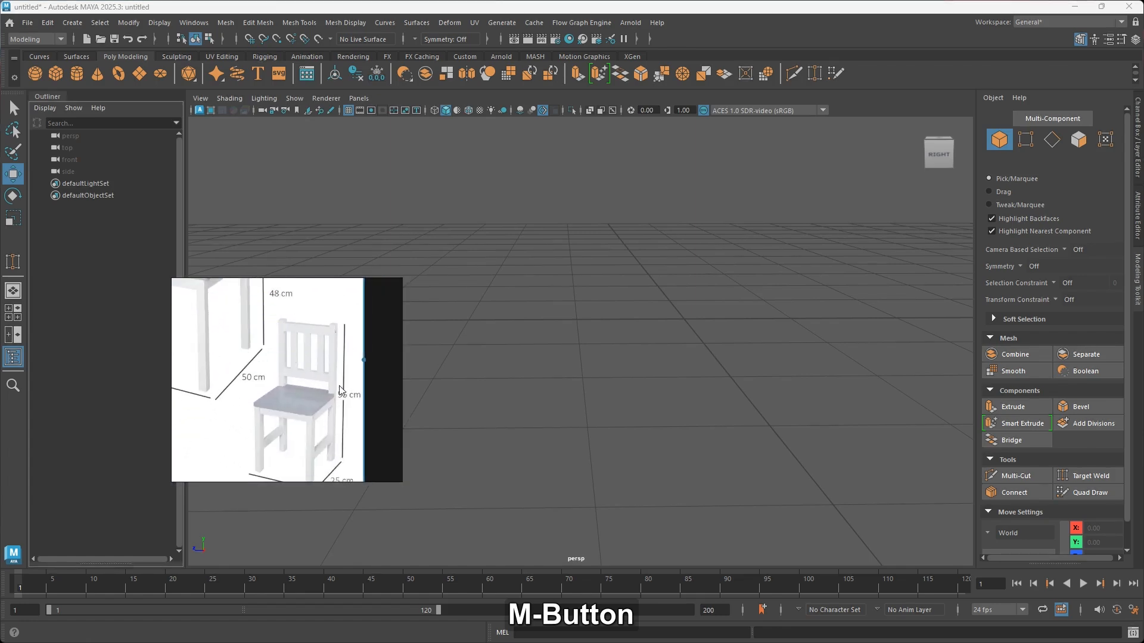
pyautogui.moveTo(312, 385); pyautogui.dragTo(324, 386, button='middle')
pyautogui.scroll(-3, 319, 379)
pyautogui.scroll(4, 308, 371)
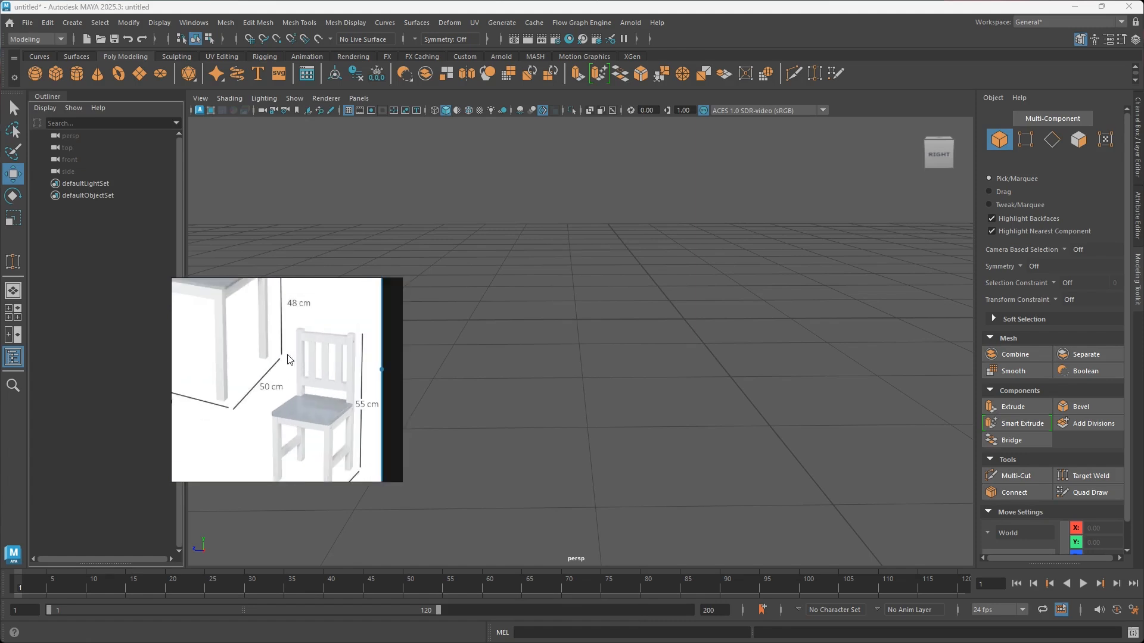
pyautogui.scroll(-3, 305, 366)
pyautogui.moveTo(292, 374); pyautogui.dragTo(337, 403, button='middle')
pyautogui.scroll(6, 311, 376)
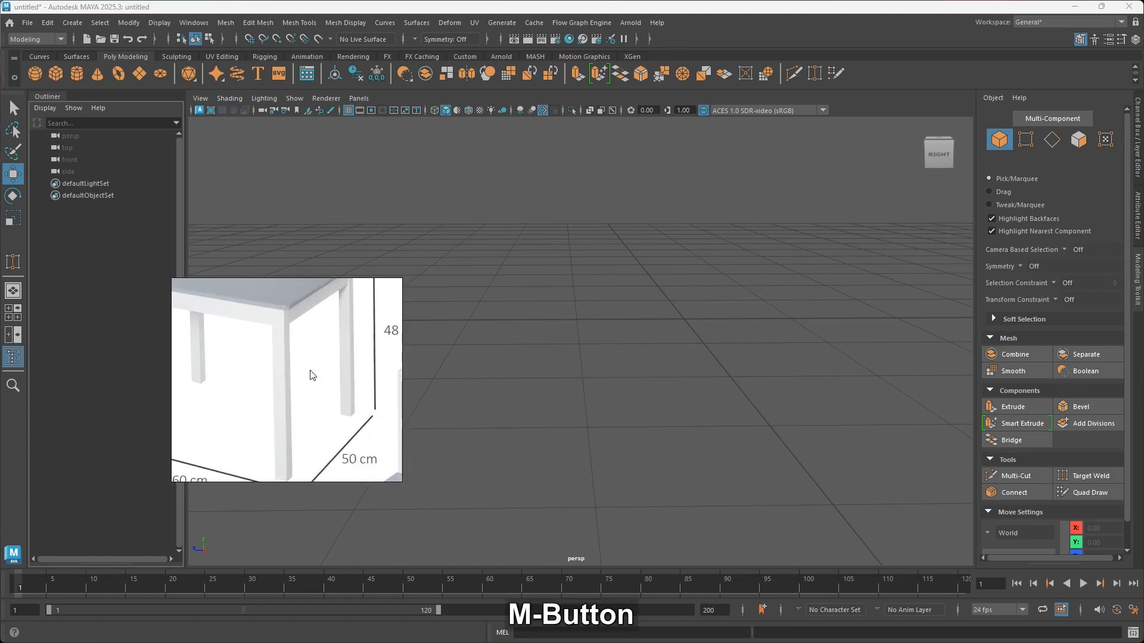
pyautogui.moveTo(332, 396); pyautogui.dragTo(248, 327, button='middle')
pyautogui.moveTo(302, 375); pyautogui.dragTo(268, 298, button='middle')
pyautogui.scroll(-2, 296, 327)
pyautogui.moveTo(319, 334); pyautogui.dragTo(271, 362, button='middle')
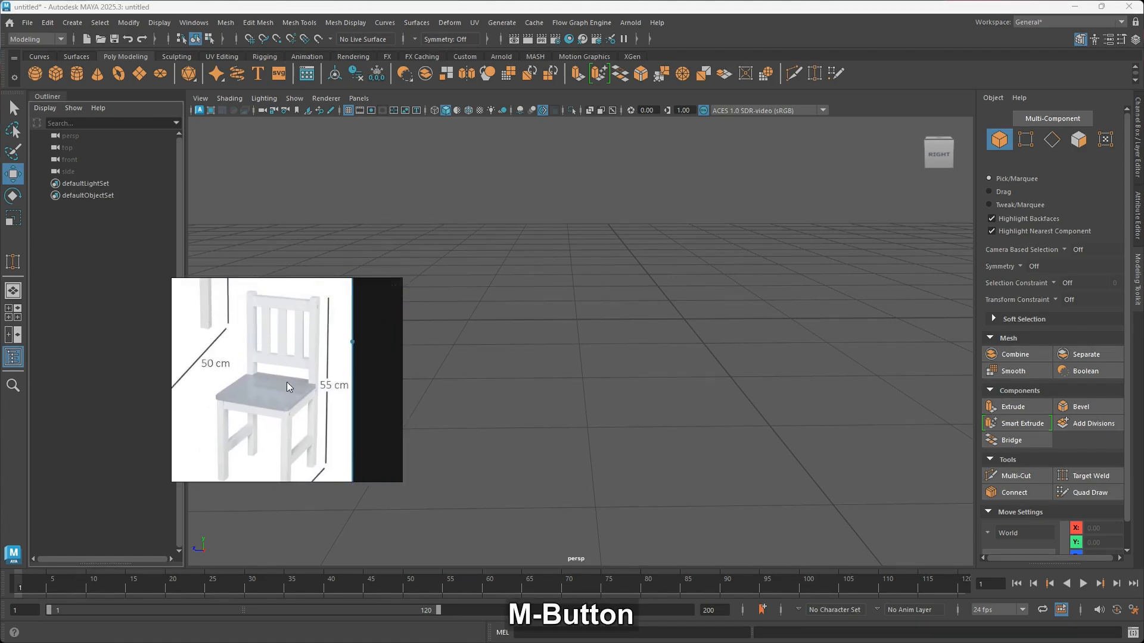
pyautogui.scroll(2, 287, 381)
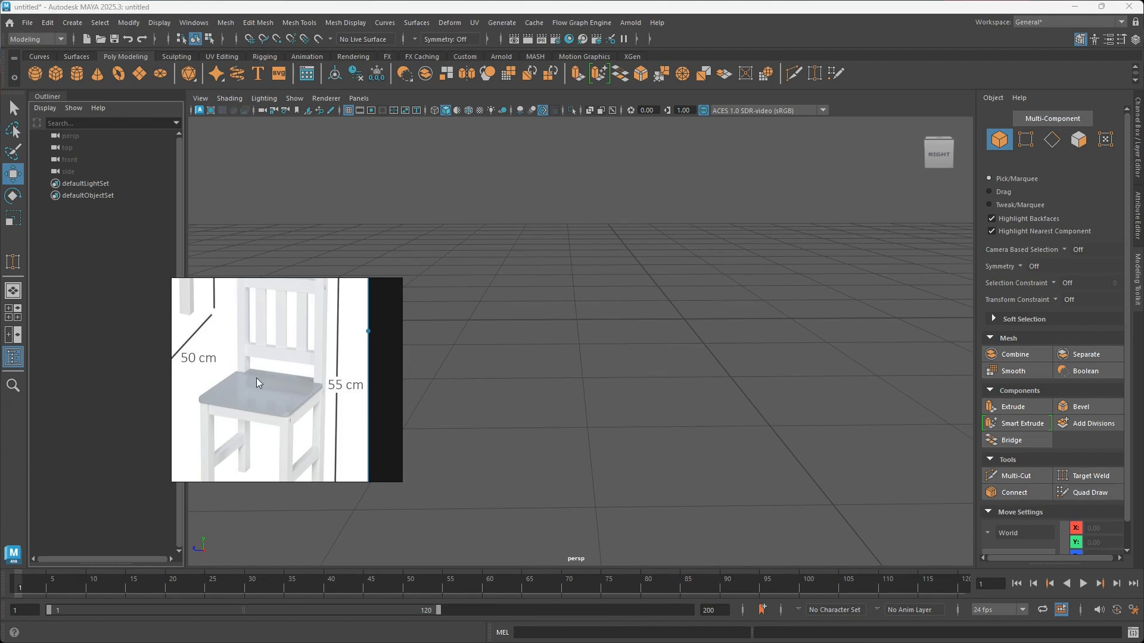
# Create a polygon cube and scale it into a flat square seat slab, about 1.57 × 0.14 × 1.57
pyautogui.keyDown('shift'); pyautogui.moveTo(567, 294); pyautogui.dragTo(567, 329, button='right'); pyautogui.keyUp('shift')
pyautogui.moveTo(338, 359); pyautogui.dragTo(298, 425)
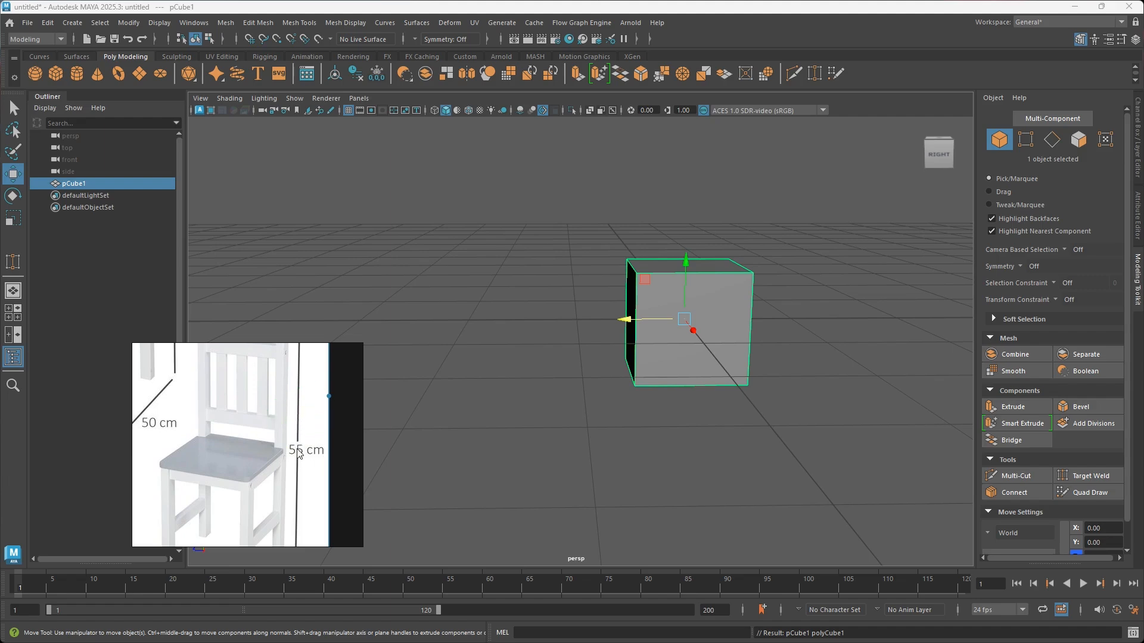
pyautogui.keyDown('alt'); pyautogui.moveTo(552, 450); pyautogui.dragTo(657, 358); pyautogui.keyUp('alt')
pyautogui.keyDown('alt'); pyautogui.moveTo(657, 357); pyautogui.dragTo(558, 353, button='middle'); pyautogui.keyUp('alt')
pyautogui.press('r')
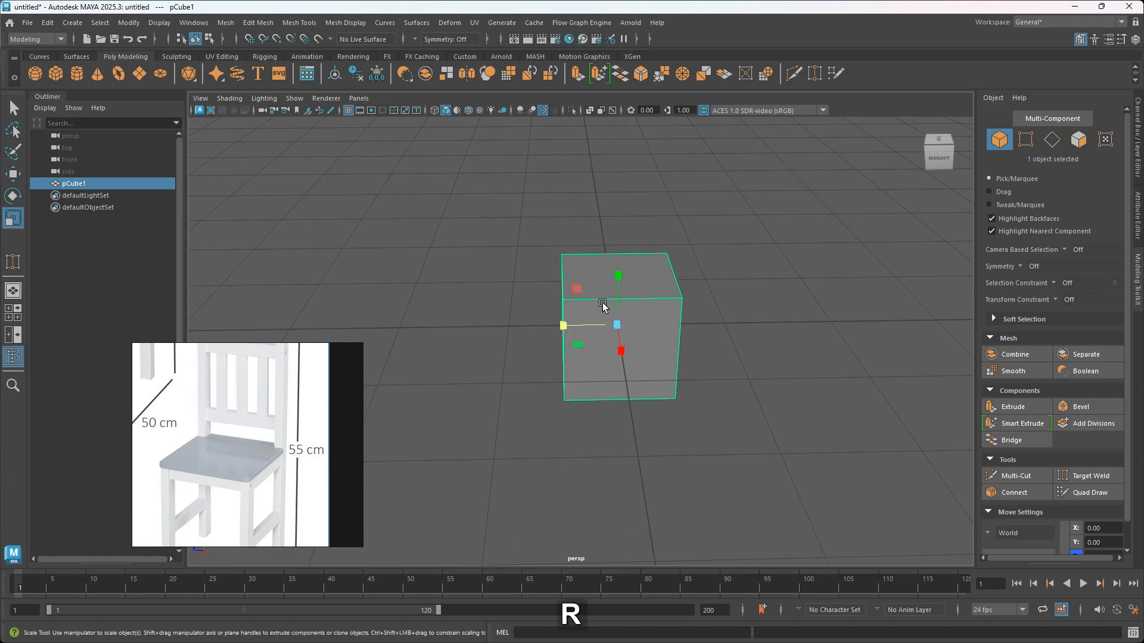
pyautogui.moveTo(618, 275); pyautogui.dragTo(660, 325)
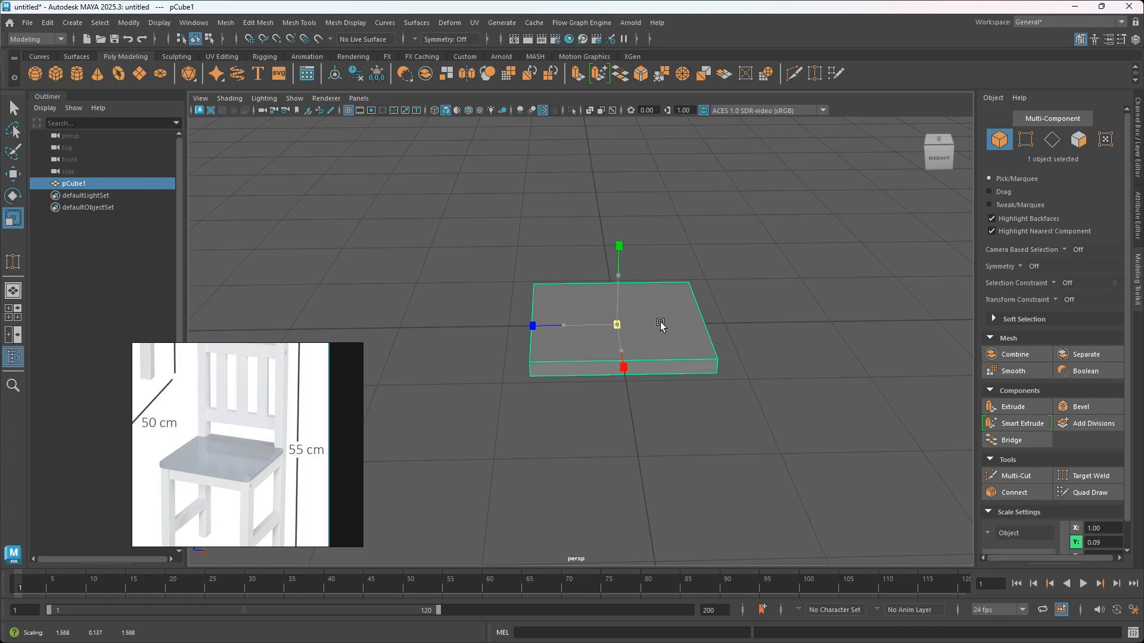
# Examine the rounded front corner of the seat in the reference image and compare it with the slab's corner
pyautogui.keyDown('alt'); pyautogui.moveTo(618, 378); pyautogui.dragTo(445, 437); pyautogui.keyUp('alt')
pyautogui.scroll(5, 241, 486)
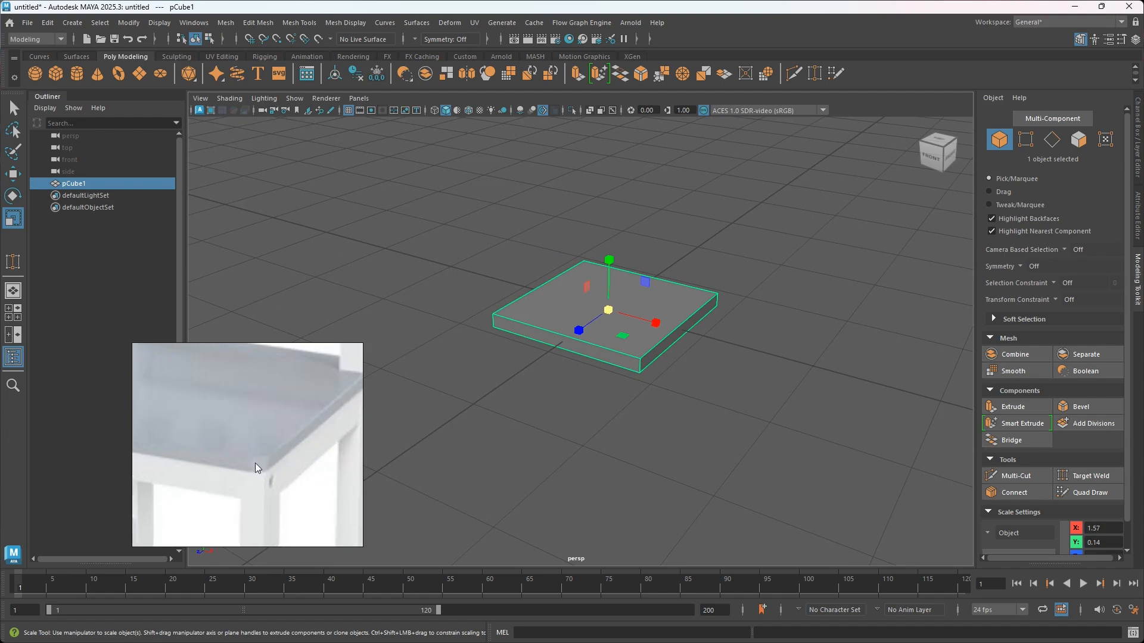
pyautogui.scroll(5, 661, 363)
pyautogui.keyDown('alt'); pyautogui.moveTo(653, 347); pyautogui.dragTo(608, 381, button='middle'); pyautogui.keyUp('alt')
pyautogui.moveTo(609, 407)
pyautogui.keyDown('alt'); pyautogui.mouseDown()
pyautogui.moveTo(615, 397)
pyautogui.moveTo(602, 397)
pyautogui.mouseUp(); pyautogui.keyUp('alt')
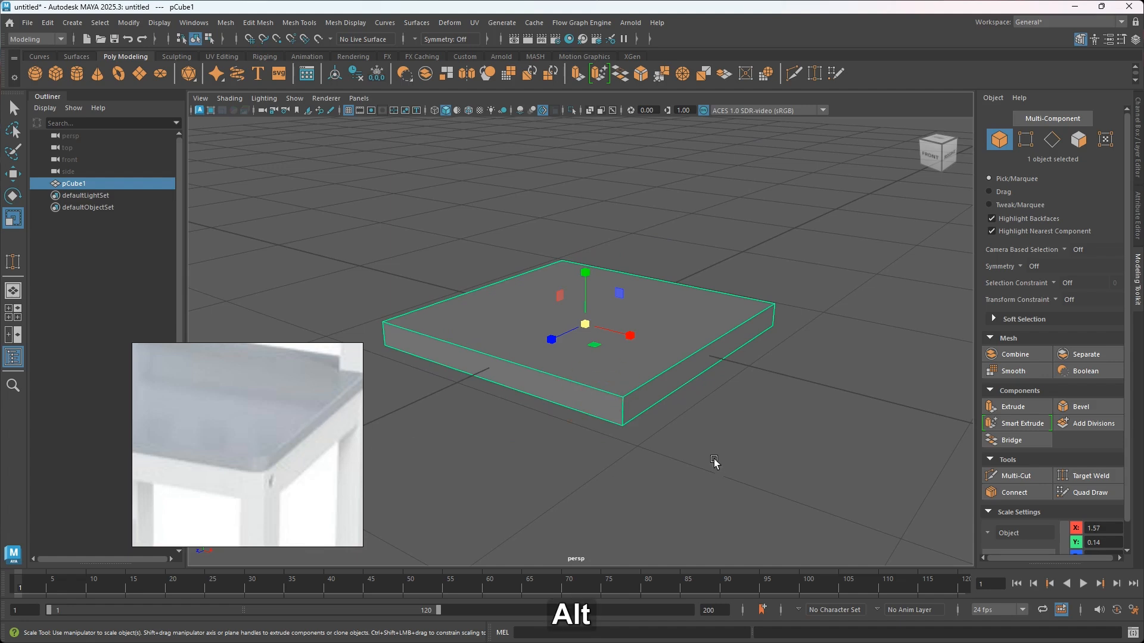
pyautogui.keyDown('alt'); pyautogui.moveTo(627, 410); pyautogui.dragTo(649, 401, button='middle'); pyautogui.keyUp('alt')
pyautogui.scroll(2, 632, 407)
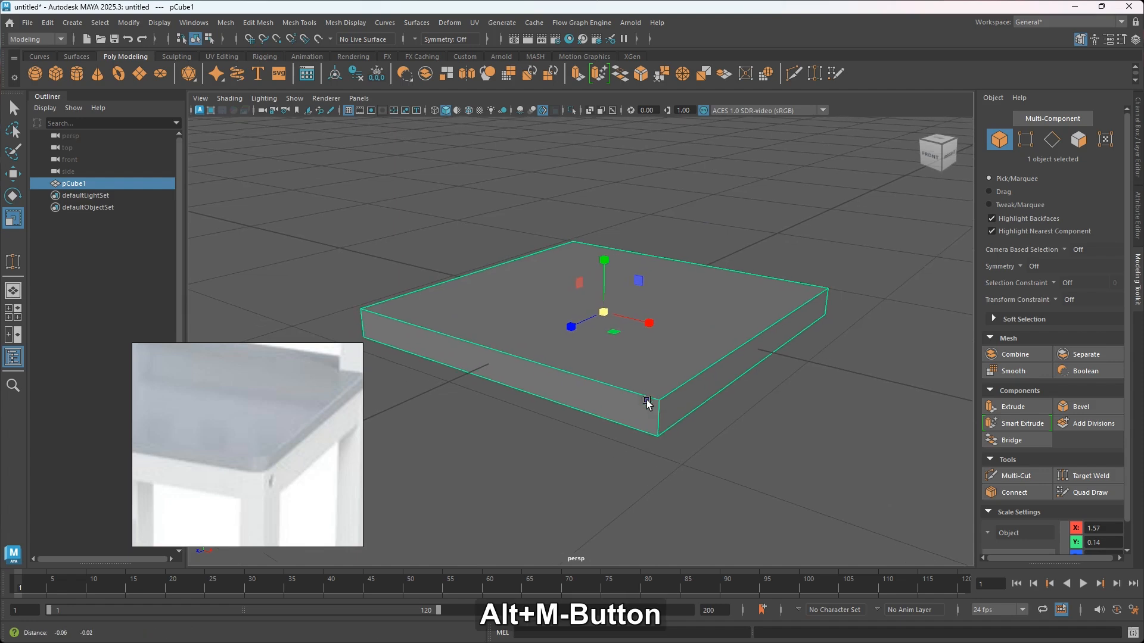
# Try beveling all the edges of the seat slab
pyautogui.rightClick(661, 412)
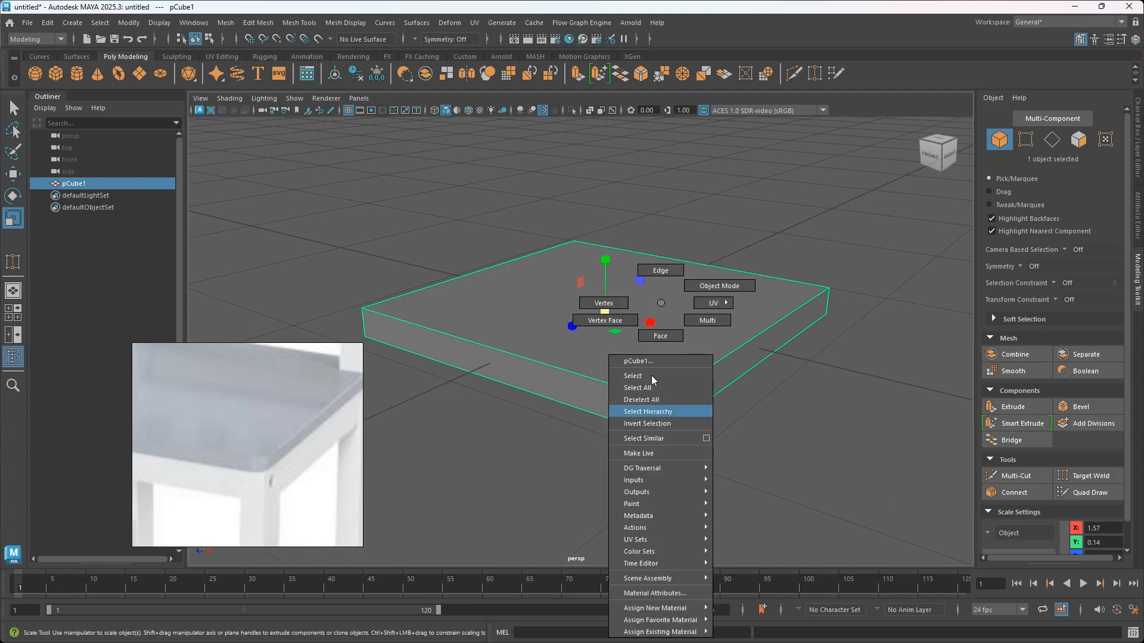
pyautogui.click(659, 271)
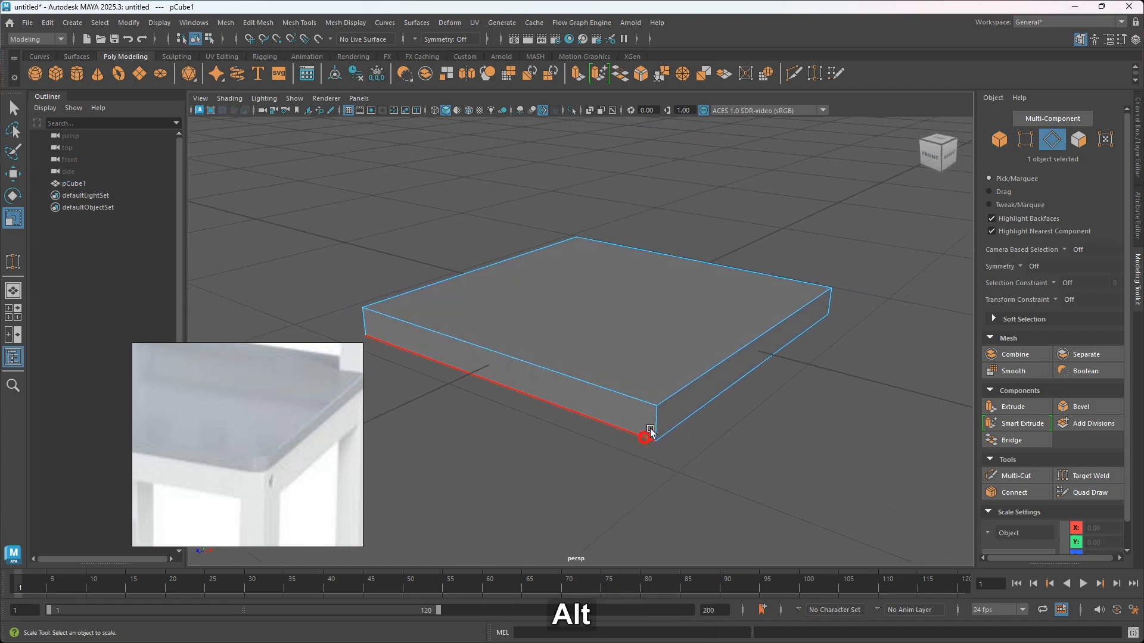
pyautogui.click(656, 439)
pyautogui.keyDown('alt'); pyautogui.moveTo(656, 440); pyautogui.dragTo(697, 421, button='middle'); pyautogui.keyUp('alt')
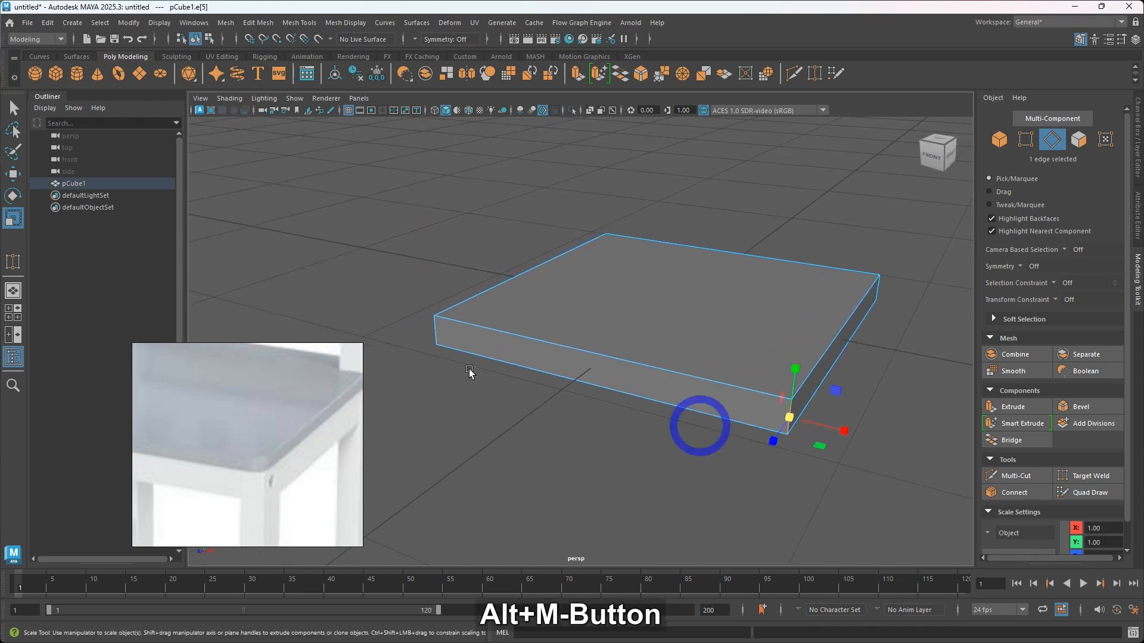
pyautogui.keyDown('shift'); pyautogui.click(438, 334); pyautogui.keyUp('shift')
pyautogui.keyDown('alt'); pyautogui.moveTo(769, 419); pyautogui.dragTo(651, 413); pyautogui.keyUp('alt')
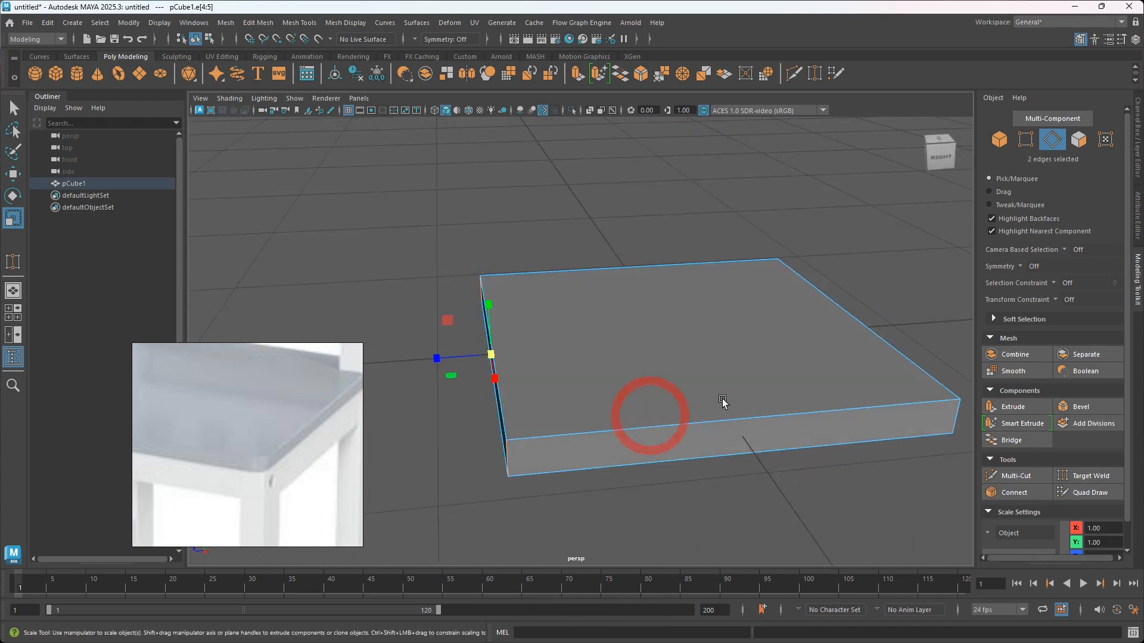
pyautogui.keyDown('alt'); pyautogui.moveTo(722, 401); pyautogui.dragTo(615, 376, button='middle'); pyautogui.keyUp('alt')
pyautogui.keyDown('alt'); pyautogui.moveTo(681, 383); pyautogui.dragTo(636, 389); pyautogui.keyUp('alt')
pyautogui.keyDown('alt'); pyautogui.moveTo(636, 388); pyautogui.dragTo(695, 386, button='middle'); pyautogui.keyUp('alt')
pyautogui.keyDown('shift'); pyautogui.click(629, 379); pyautogui.keyUp('shift')
pyautogui.moveTo(461, 245); pyautogui.dragTo(858, 467)
pyautogui.scroll(2, 731, 409)
pyautogui.keyDown('alt'); pyautogui.moveTo(730, 409); pyautogui.dragTo(692, 412, button='middle'); pyautogui.keyUp('alt')
pyautogui.hotkey('ctrl', 'b')
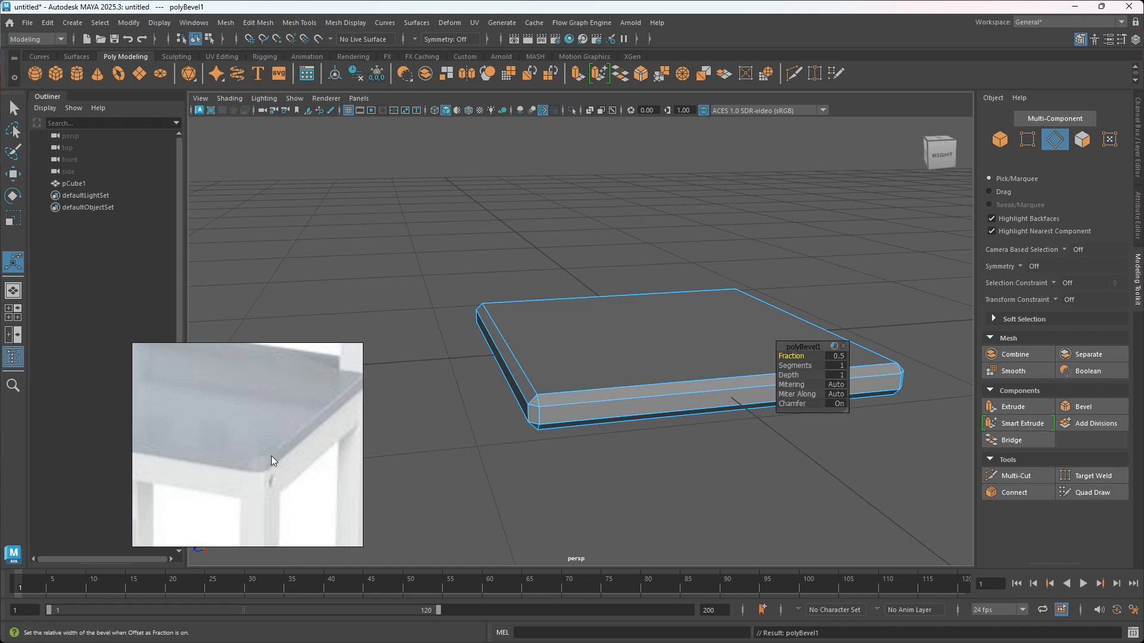
pyautogui.press('ctrl')
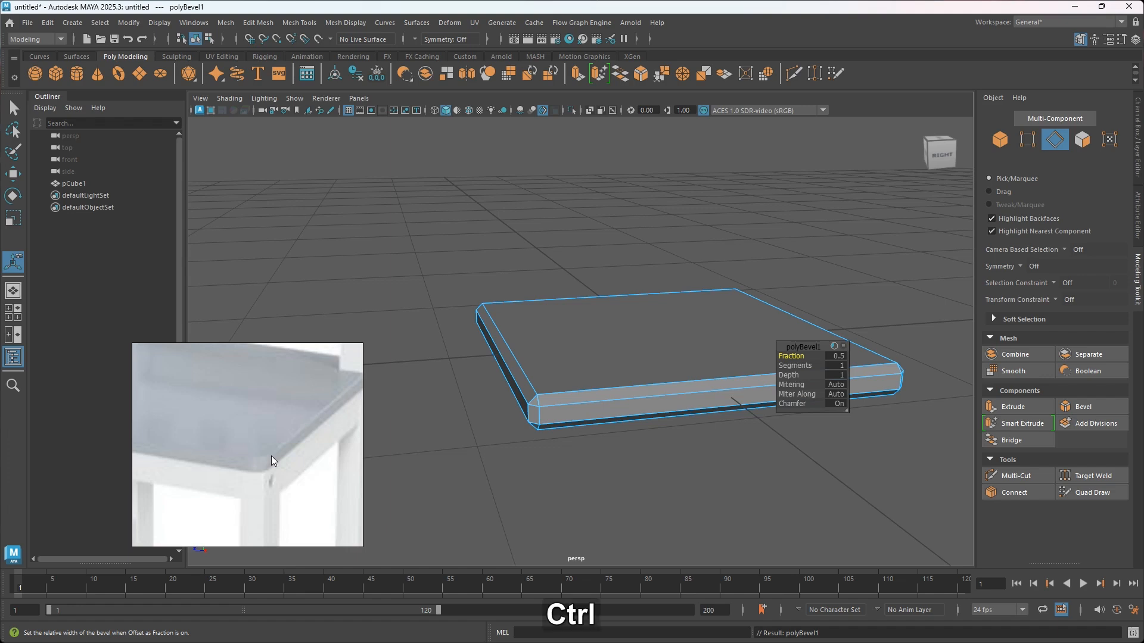
pyautogui.hotkey('ctrl', 'z')
pyautogui.click(596, 245)
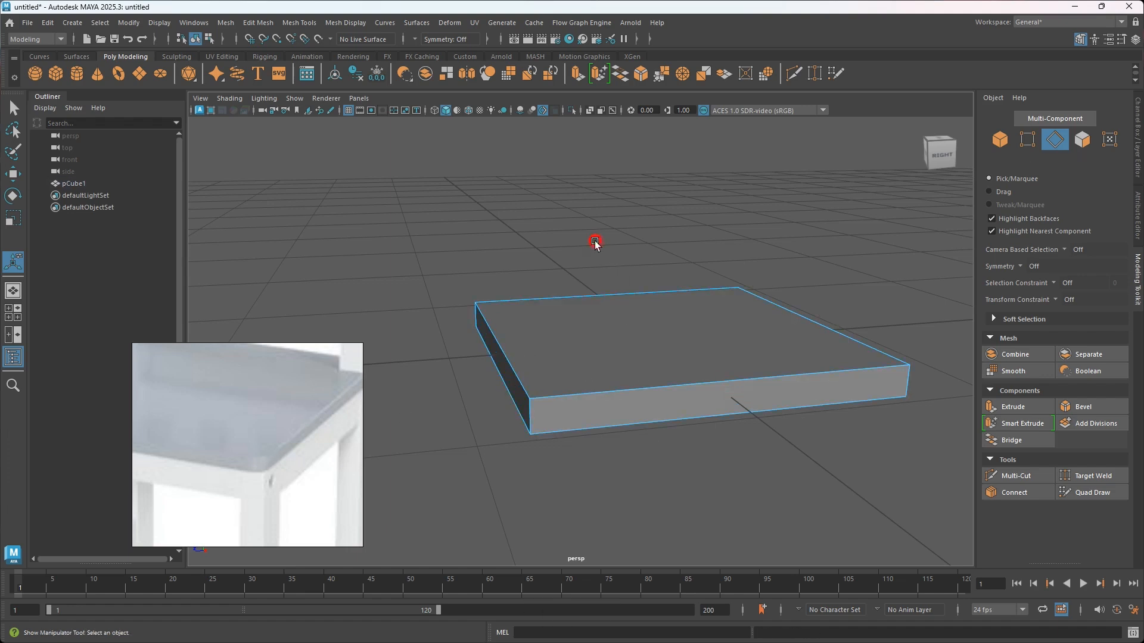
# Examine where the reference seat meets the back posts and compare its corners with the slab from several angles
pyautogui.moveTo(286, 408); pyautogui.dragTo(266, 446, button='middle')
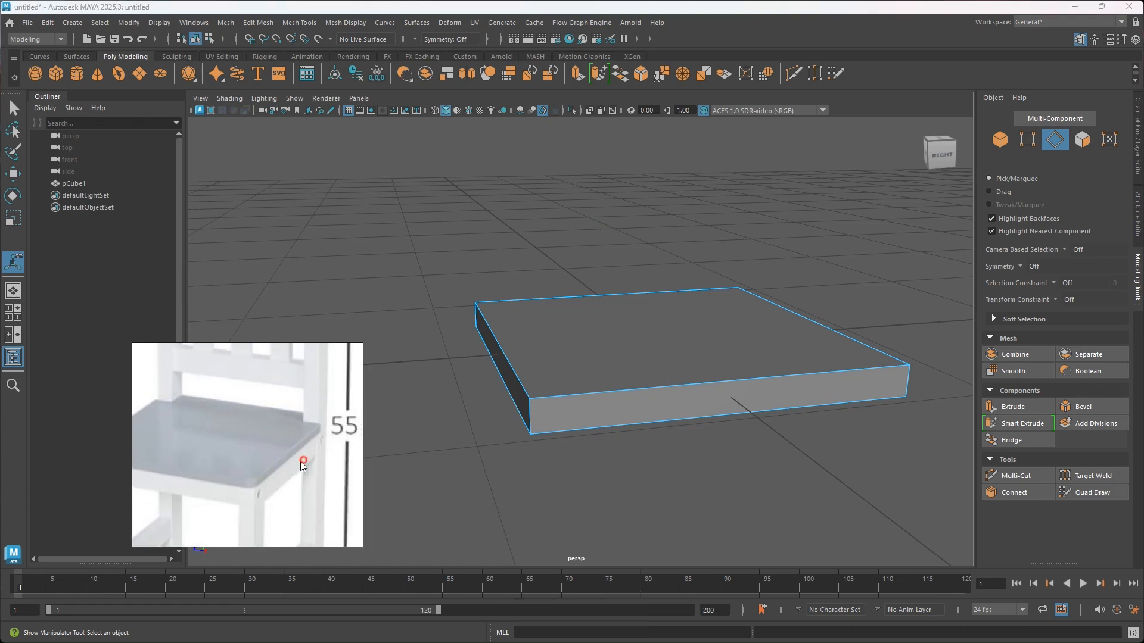
pyautogui.moveTo(304, 460); pyautogui.dragTo(278, 464)
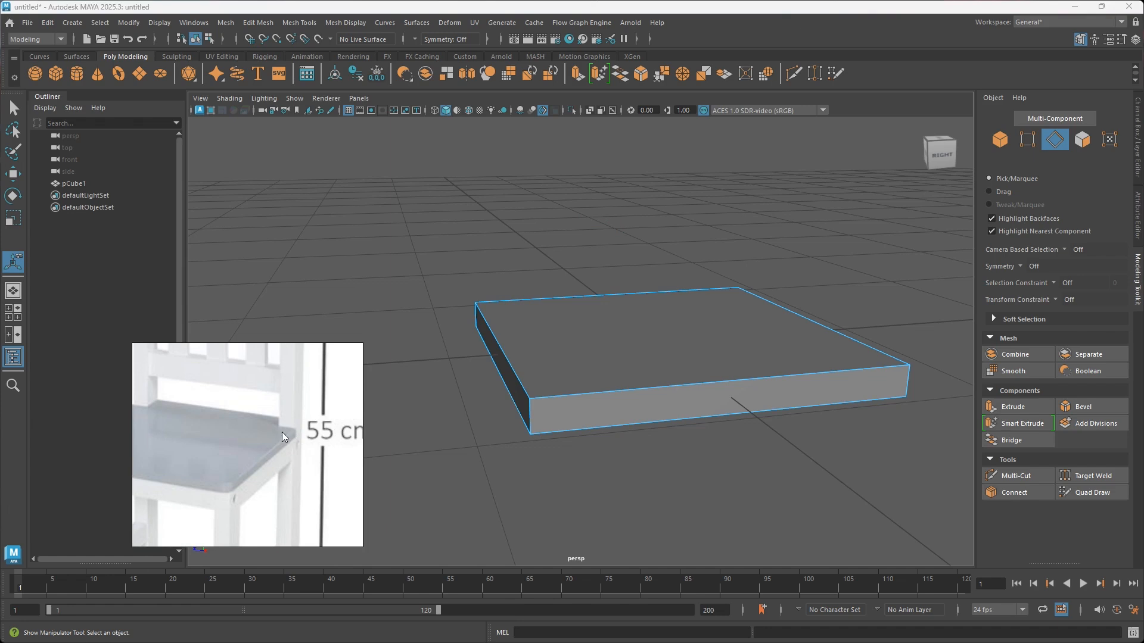
pyautogui.keyDown('alt'); pyautogui.moveTo(519, 467); pyautogui.dragTo(592, 456); pyautogui.keyUp('alt')
pyautogui.keyDown('alt'); pyautogui.moveTo(592, 457); pyautogui.dragTo(622, 453, button='middle'); pyautogui.keyUp('alt')
pyautogui.keyDown('alt'); pyautogui.moveTo(622, 453); pyautogui.dragTo(628, 454); pyautogui.keyUp('alt')
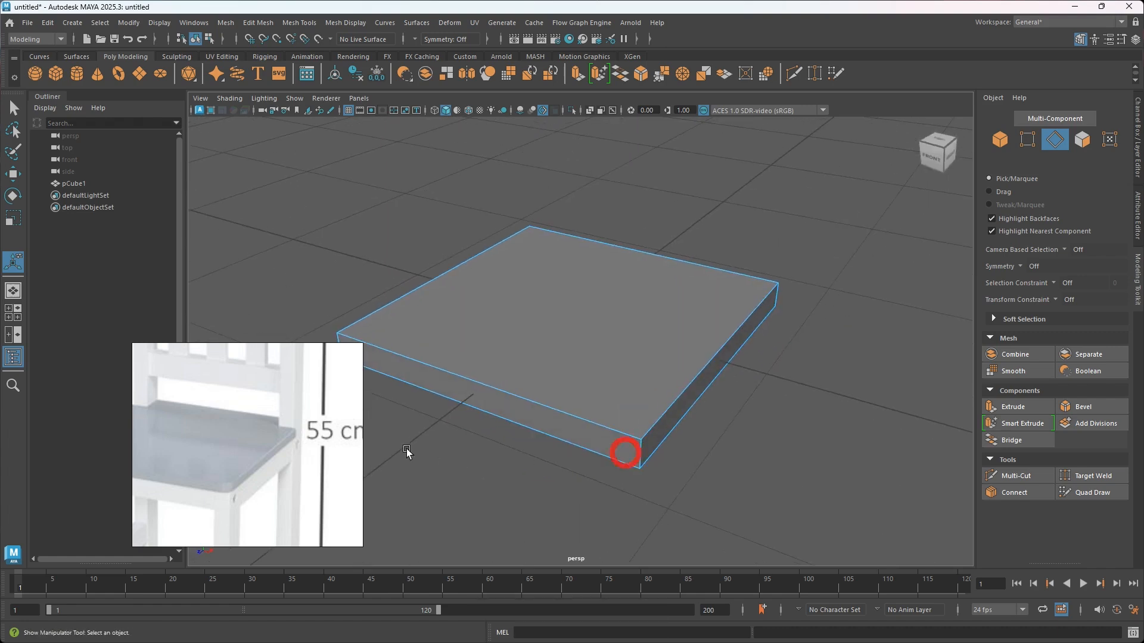
pyautogui.keyDown('alt'); pyautogui.moveTo(270, 439); pyautogui.dragTo(274, 439); pyautogui.keyUp('alt')
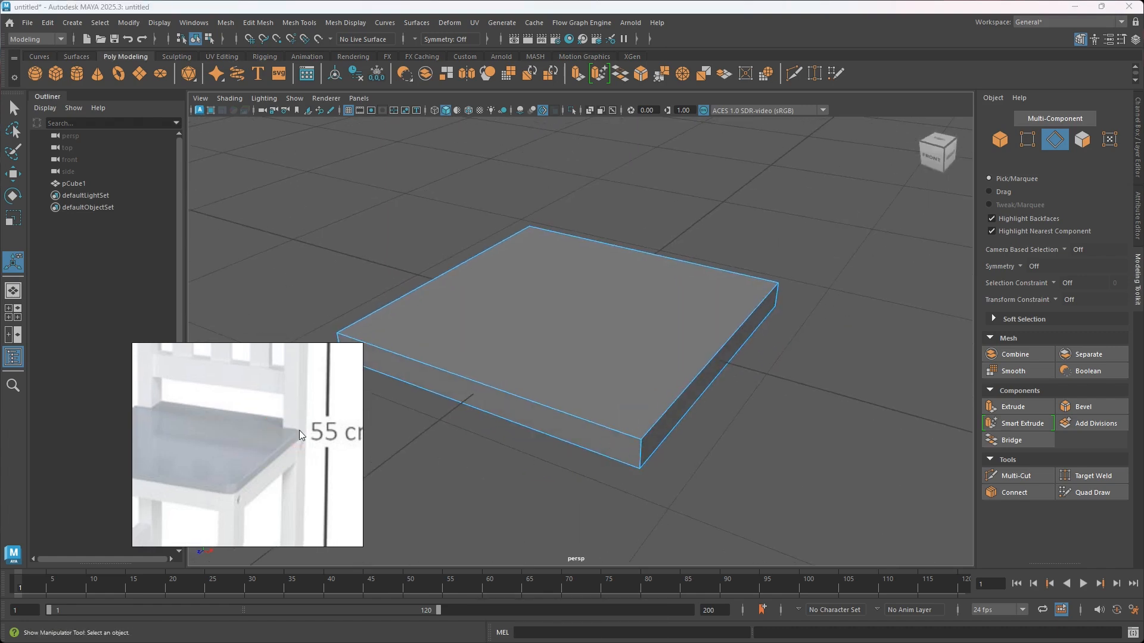
pyautogui.keyDown('alt'); pyautogui.moveTo(593, 437); pyautogui.dragTo(616, 438, button='middle'); pyautogui.keyUp('alt')
pyautogui.keyDown('alt'); pyautogui.moveTo(567, 434); pyautogui.dragTo(609, 449); pyautogui.keyUp('alt')
pyautogui.keyDown('alt'); pyautogui.moveTo(609, 449); pyautogui.dragTo(679, 431, button='middle'); pyautogui.keyUp('alt')
pyautogui.moveTo(680, 432)
pyautogui.keyDown('alt'); pyautogui.mouseDown()
pyautogui.moveTo(554, 445)
pyautogui.moveTo(680, 431)
pyautogui.mouseUp(); pyautogui.keyUp('alt')
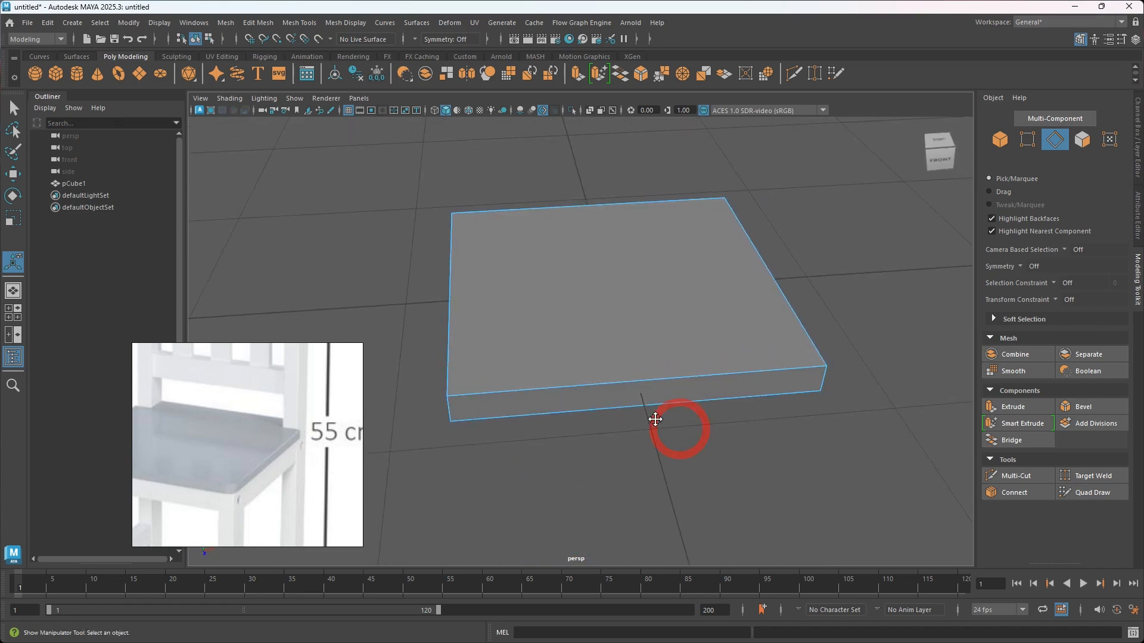
pyautogui.keyDown('alt'); pyautogui.moveTo(654, 419); pyautogui.dragTo(650, 422, button='middle'); pyautogui.keyUp('alt')
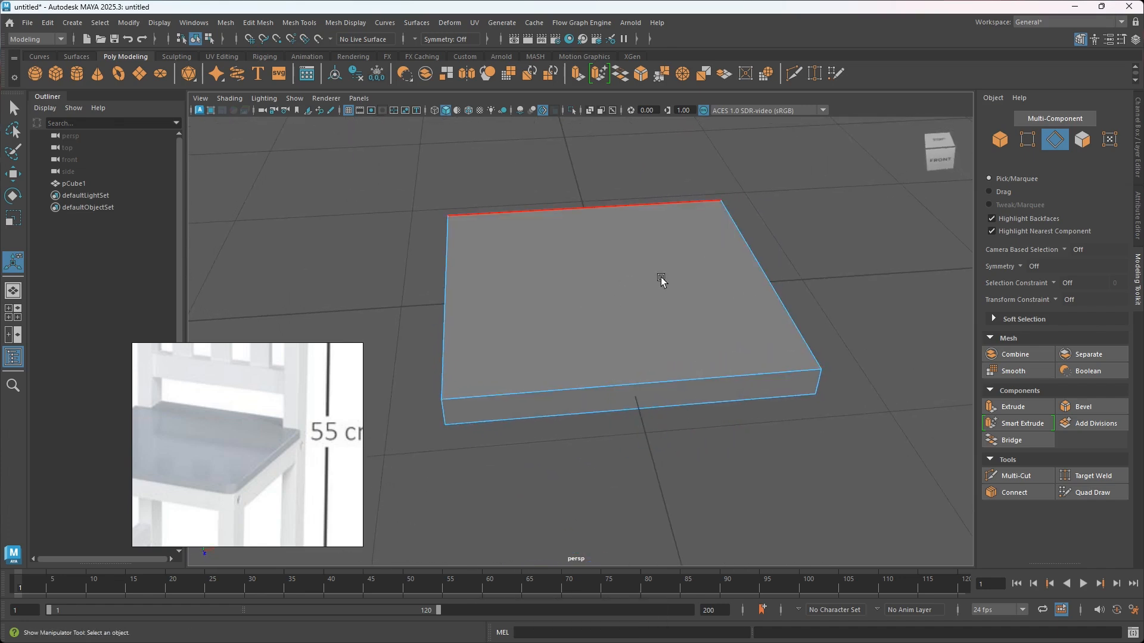
# Set the Insert Edge Loop tool to multiple edge loops with 2 loops and insert them front to back across the slab
pyautogui.keyDown('shift'); pyautogui.moveTo(640, 308); pyautogui.dragTo(687, 392, button='right'); pyautogui.keyUp('shift')
pyautogui.click(823, 235)
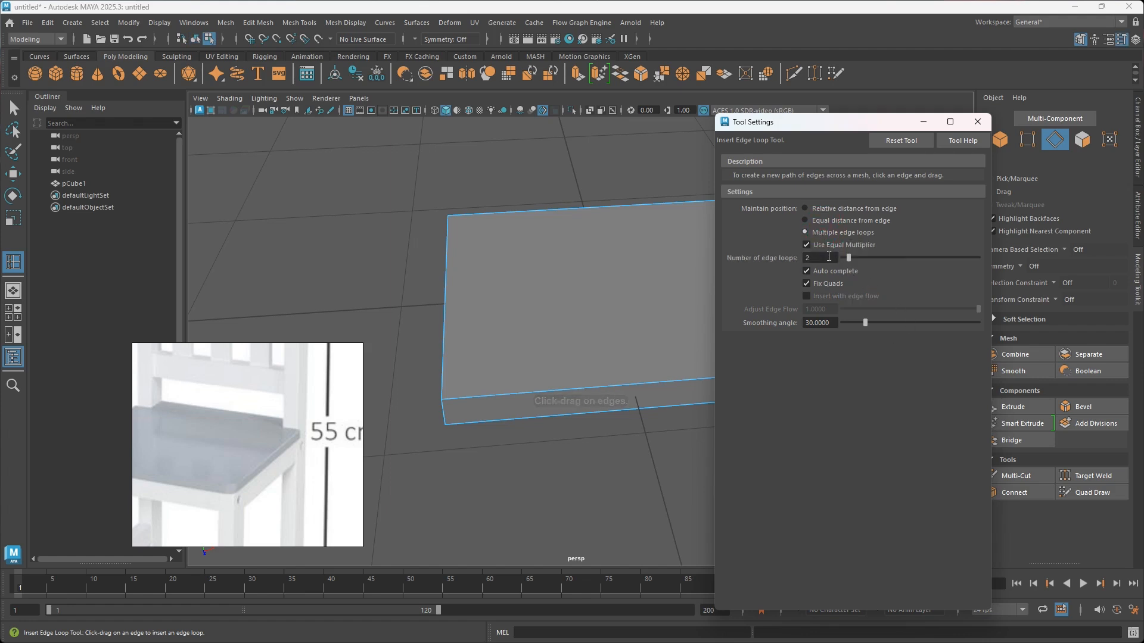
pyautogui.moveTo(850, 127); pyautogui.dragTo(926, 141)
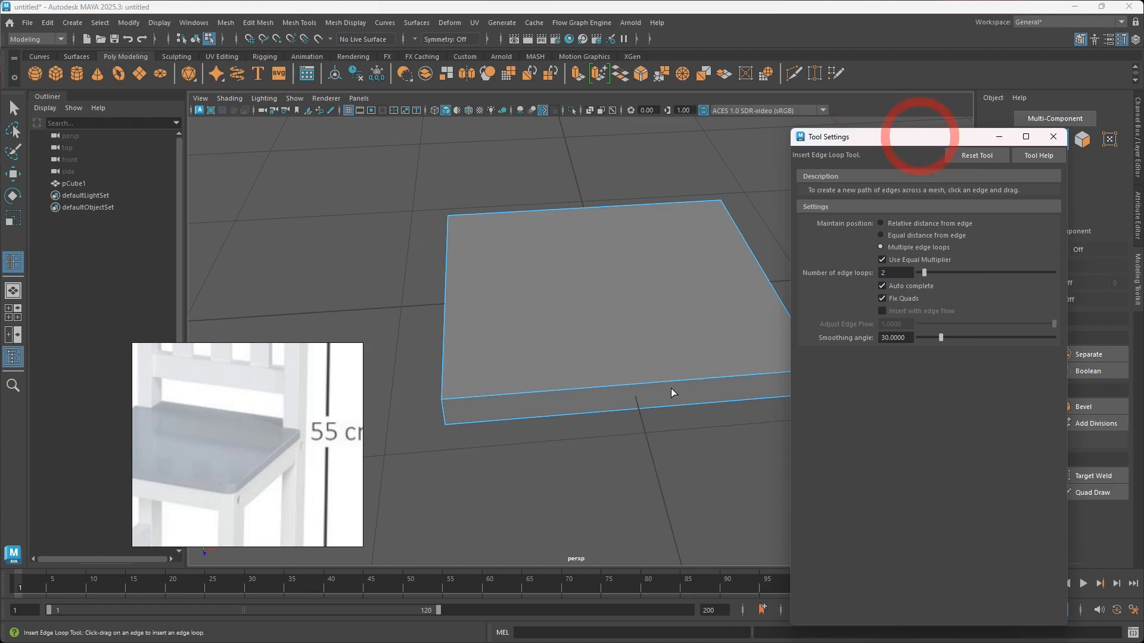
pyautogui.click(620, 385)
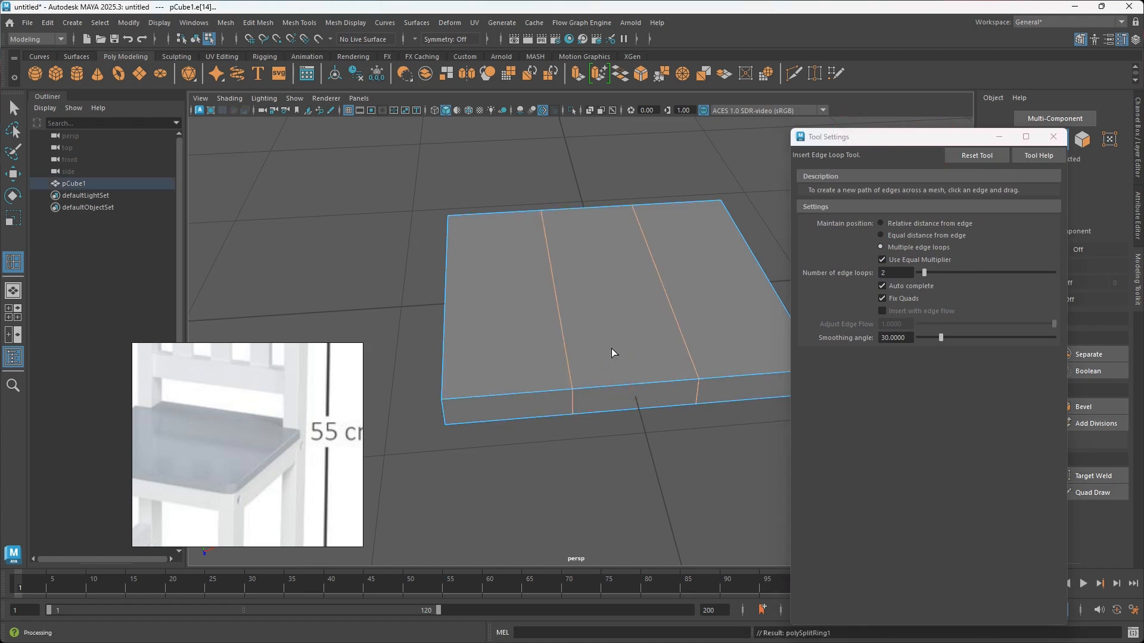
# Insert two more evenly spaced edge loops across the slab from side to side, perpendicular to the first pair, and close the tool settings
pyautogui.keyDown('alt'); pyautogui.moveTo(582, 383); pyautogui.dragTo(723, 360); pyautogui.keyUp('alt')
pyautogui.keyDown('alt'); pyautogui.moveTo(606, 352); pyautogui.dragTo(524, 424, button='middle'); pyautogui.keyUp('alt')
pyautogui.click(571, 389)
pyautogui.moveTo(689, 391)
pyautogui.keyDown('alt'); pyautogui.mouseDown()
pyautogui.moveTo(577, 389)
pyautogui.moveTo(682, 383)
pyautogui.mouseUp(); pyautogui.keyUp('alt')
pyautogui.keyDown('alt'); pyautogui.moveTo(682, 383); pyautogui.dragTo(633, 383, button='middle'); pyautogui.keyUp('alt')
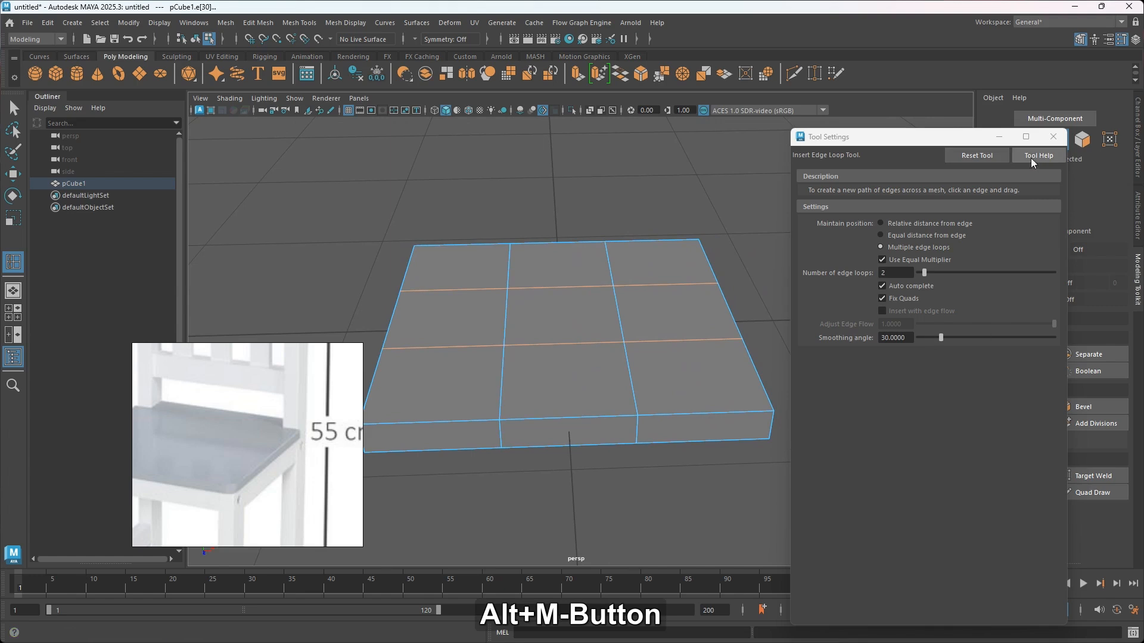
pyautogui.click(1053, 136)
pyautogui.keyDown('alt'); pyautogui.moveTo(644, 322); pyautogui.dragTo(677, 307, button='middle'); pyautogui.keyUp('alt')
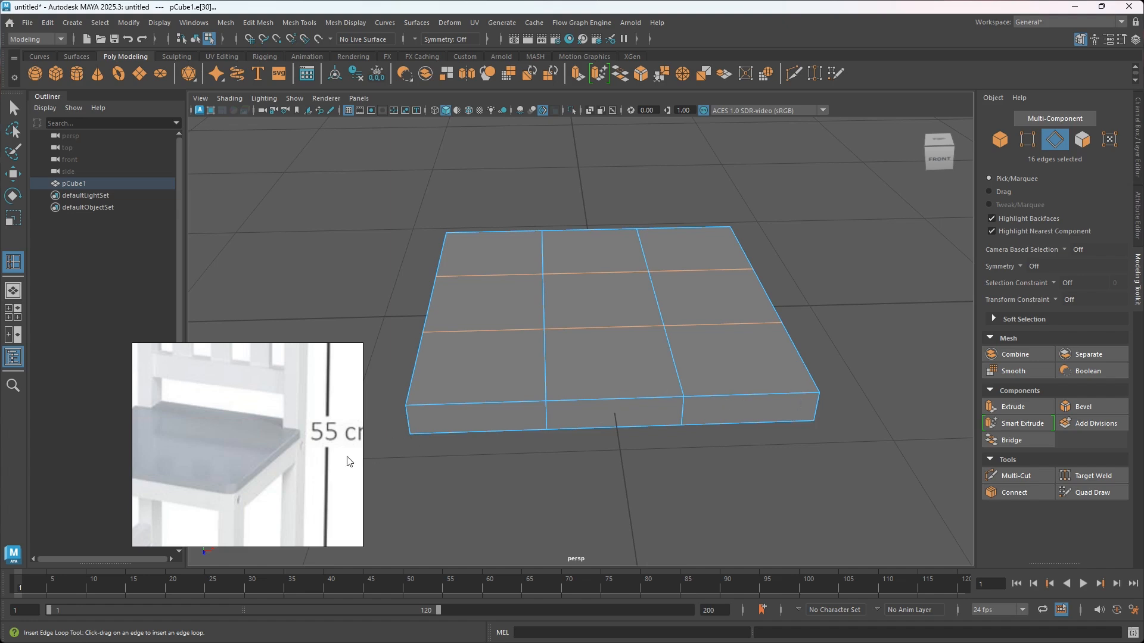
pyautogui.keyDown('alt'); pyautogui.moveTo(685, 391); pyautogui.dragTo(761, 363); pyautogui.keyUp('alt')
pyautogui.press('w')
pyautogui.keyDown('alt'); pyautogui.moveTo(761, 363); pyautogui.dragTo(667, 387, button='middle'); pyautogui.keyUp('alt')
pyautogui.doubleClick(568, 393)
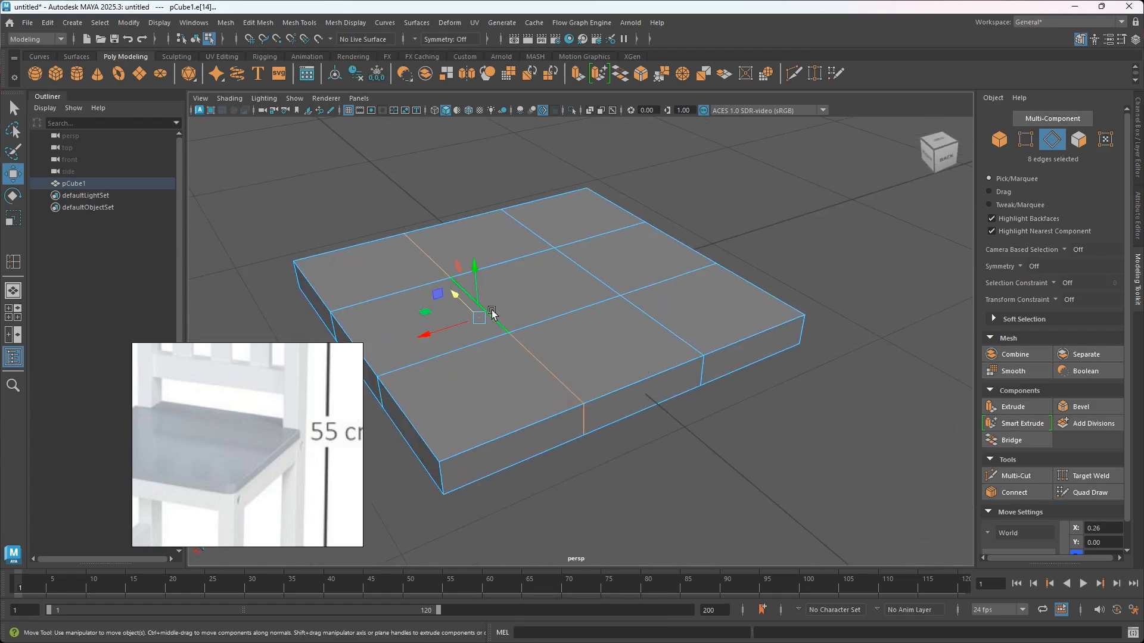
pyautogui.keyDown('shift'); pyautogui.doubleClick(667, 331); pyautogui.keyUp('shift')
pyautogui.keyDown('alt'); pyautogui.moveTo(641, 336); pyautogui.dragTo(581, 360); pyautogui.keyUp('alt')
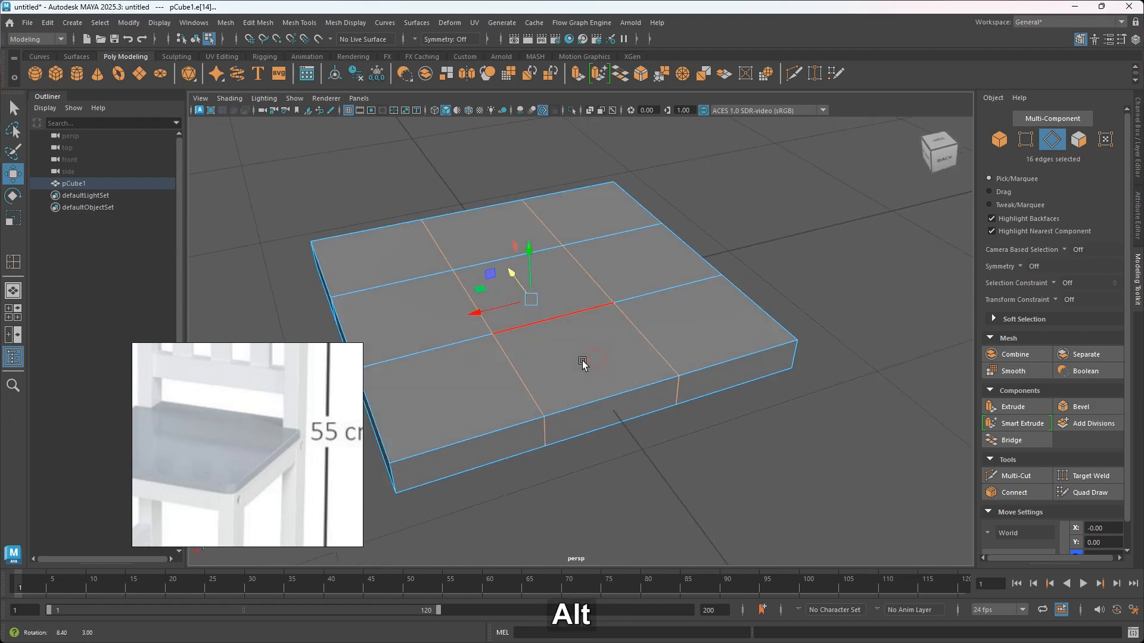
pyautogui.moveTo(596, 357)
pyautogui.keyDown('alt'); pyautogui.mouseDown(button='middle')
pyautogui.moveTo(609, 325)
pyautogui.moveTo(599, 344)
pyautogui.mouseUp(button='middle'); pyautogui.keyUp('alt')
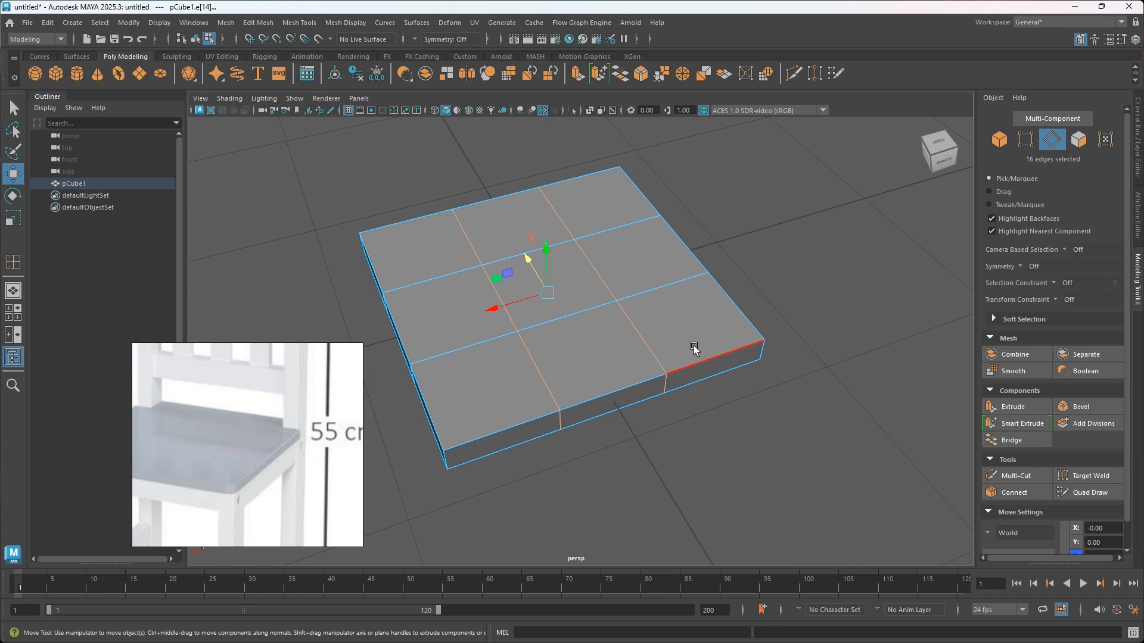
pyautogui.click(771, 467)
# Try moving the two front-to-back edge loops one at a time along X, outward toward the slab's side edges
pyautogui.click(644, 341)
pyautogui.doubleClick(645, 340)
pyautogui.moveTo(544, 293); pyautogui.dragTo(583, 286)
pyautogui.doubleClick(539, 373)
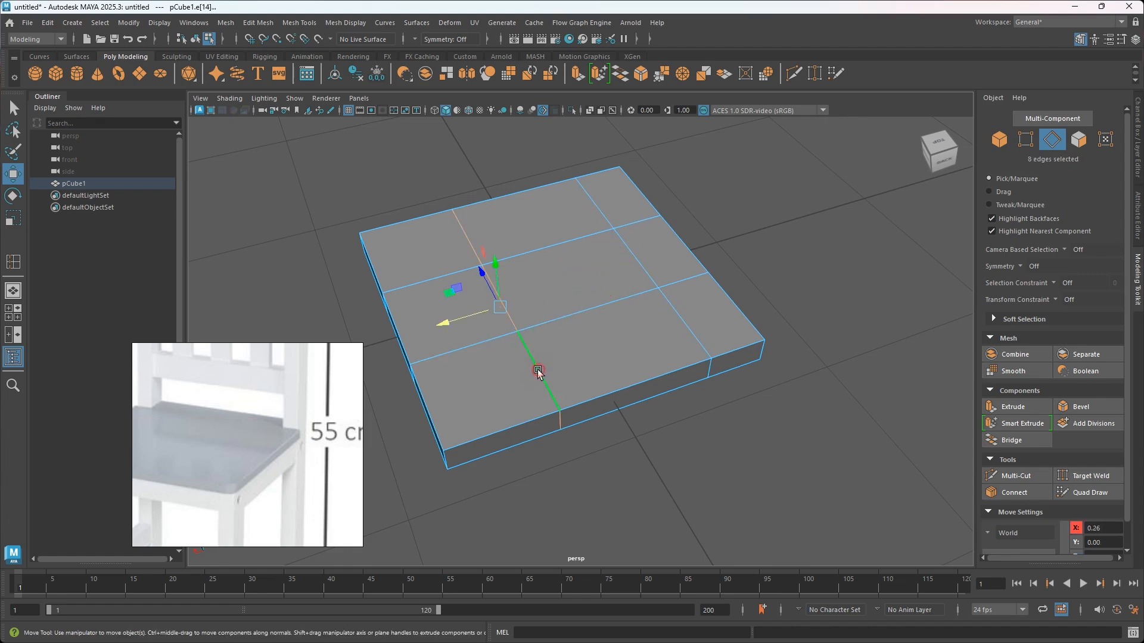
pyautogui.moveTo(465, 322); pyautogui.dragTo(432, 330)
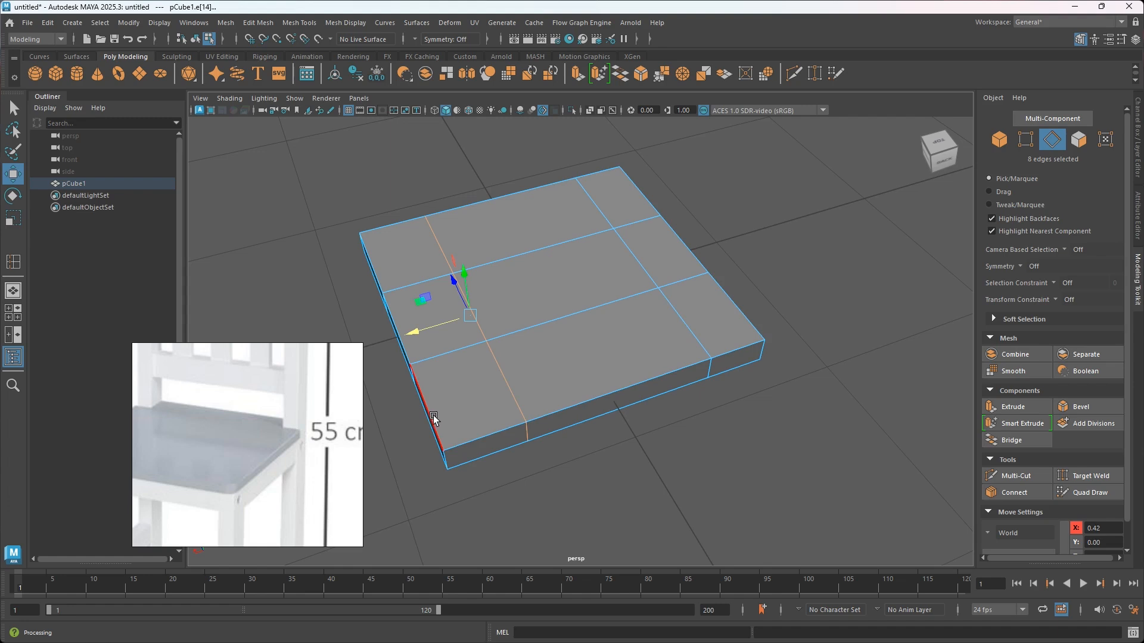
pyautogui.hotkey('ctrl', 'z')
pyautogui.hotkey('ctrl', 'z')
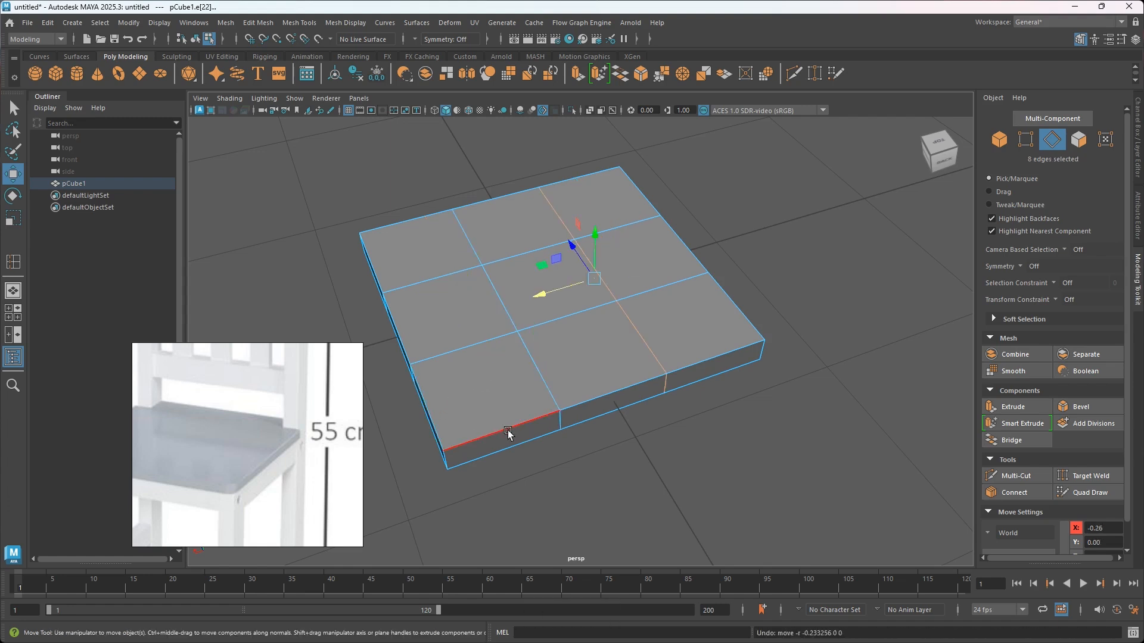
# Select both front-to-back edge loops and scale them apart along X by about 1.92, toward the slab's side edges
pyautogui.click(814, 271)
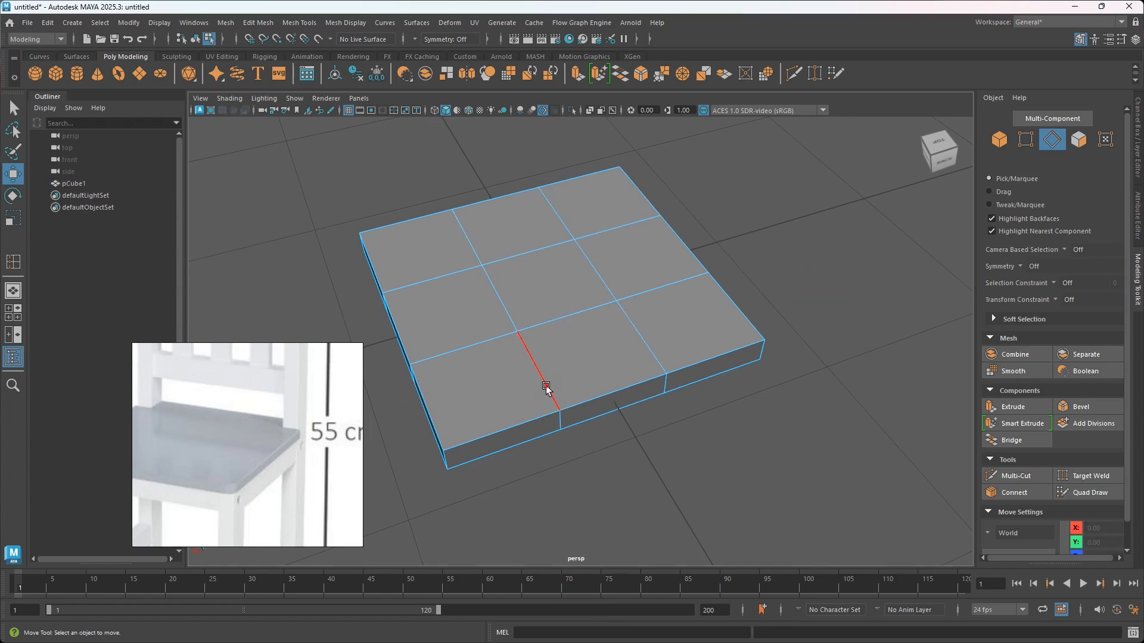
pyautogui.doubleClick(538, 381)
pyautogui.keyDown('shift'); pyautogui.doubleClick(638, 333); pyautogui.keyUp('shift')
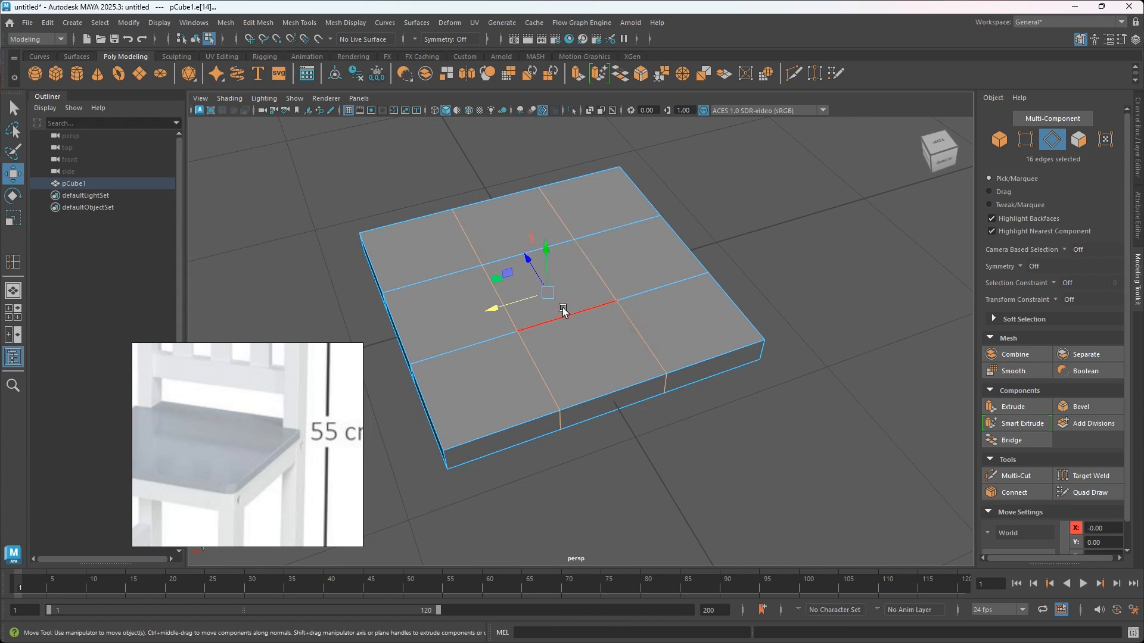
pyautogui.press('r')
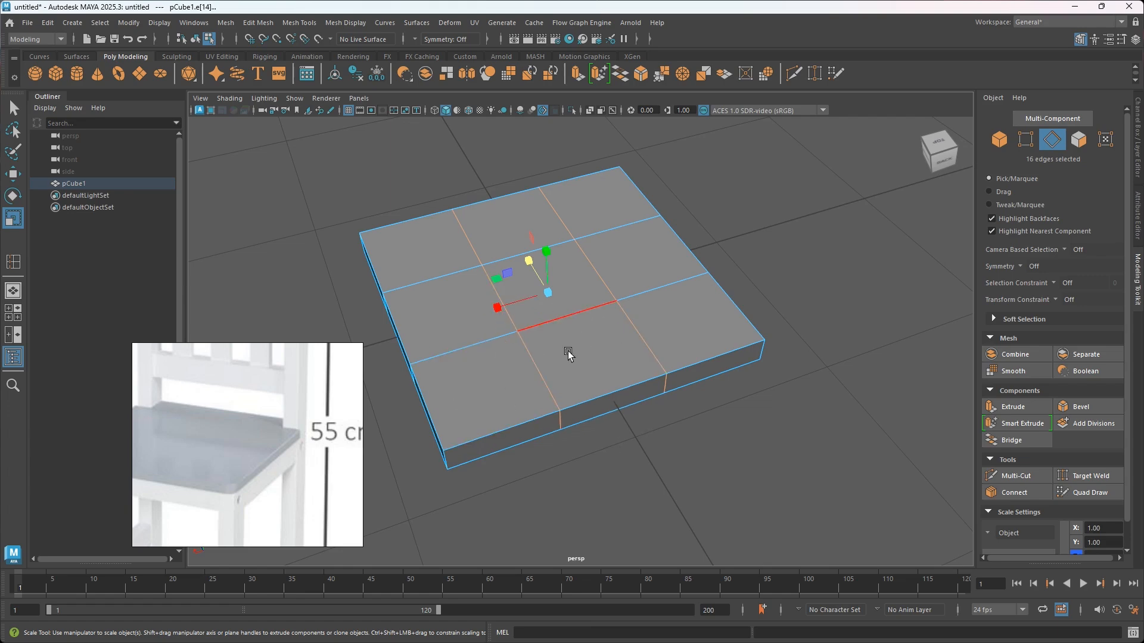
pyautogui.keyDown('alt'); pyautogui.moveTo(570, 403); pyautogui.dragTo(693, 346); pyautogui.keyUp('alt')
pyautogui.keyDown('alt'); pyautogui.moveTo(693, 348); pyautogui.dragTo(681, 360, button='middle'); pyautogui.keyUp('alt')
pyautogui.moveTo(654, 298); pyautogui.dragTo(704, 299)
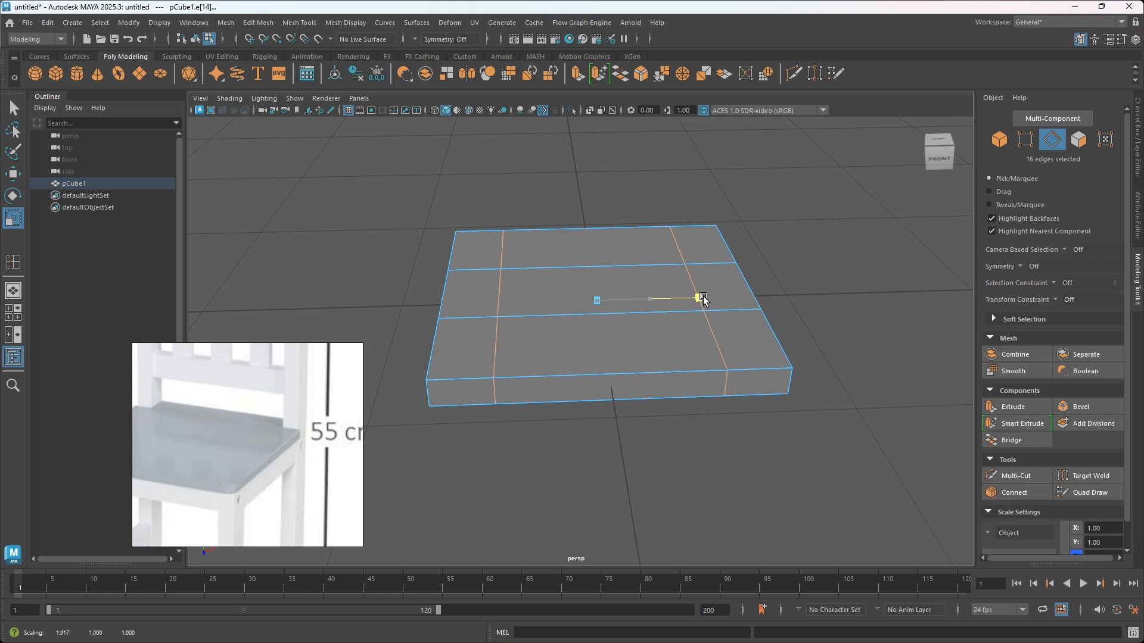
# Scale the two side-to-side edge loops apart along Z by about 1.97, toward the slab's front and back edges
pyautogui.keyDown('alt'); pyautogui.moveTo(691, 298); pyautogui.dragTo(540, 383); pyautogui.keyUp('alt')
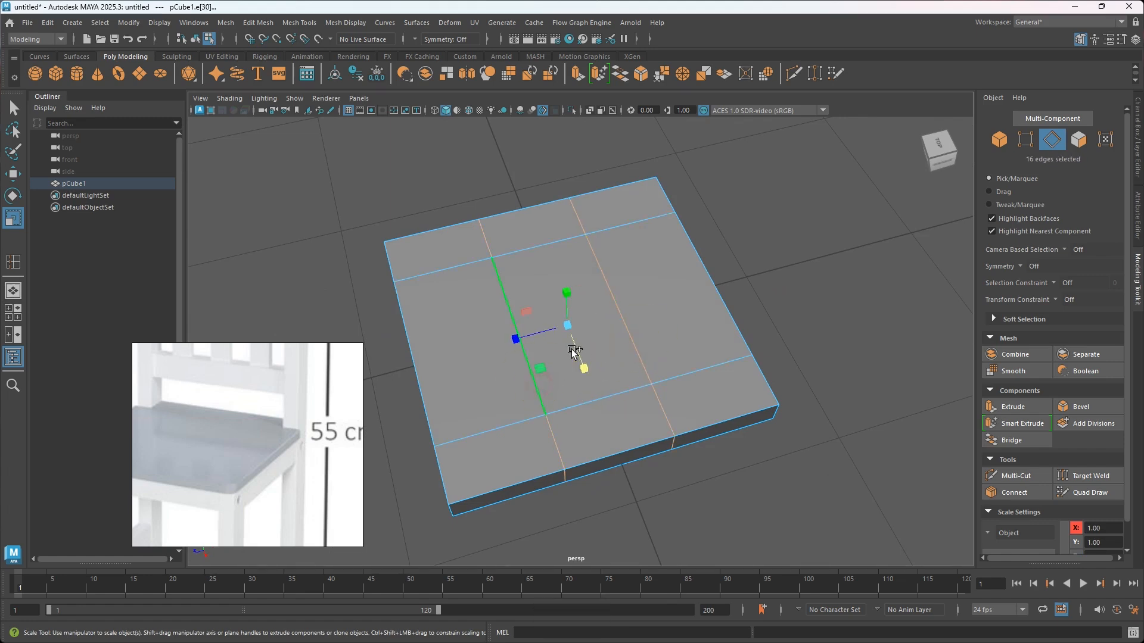
pyautogui.moveTo(517, 340); pyautogui.dragTo(465, 349)
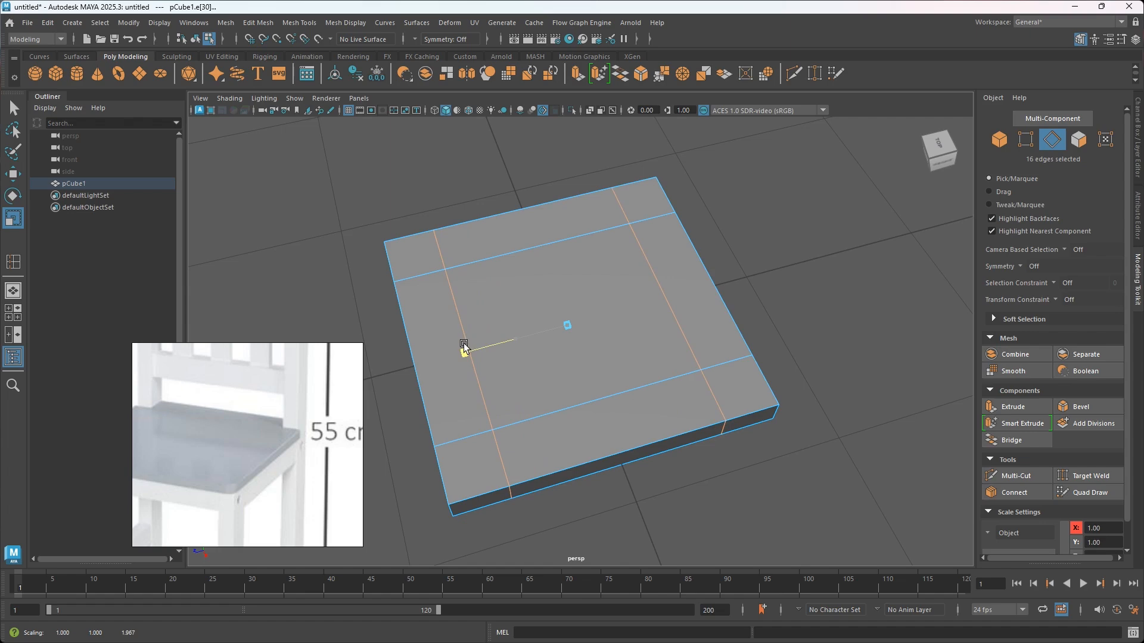
pyautogui.keyDown('alt'); pyautogui.moveTo(715, 401); pyautogui.dragTo(650, 390); pyautogui.keyUp('alt')
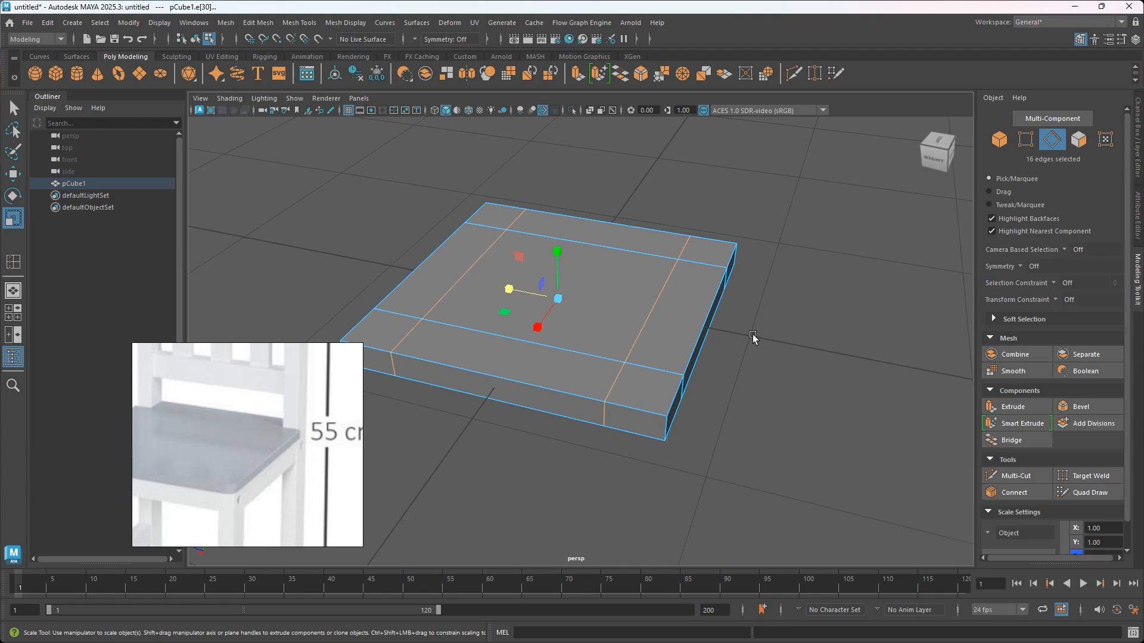
# Compare the slab's corner sections with the reference seat where it meets the back posts
pyautogui.keyDown('alt'); pyautogui.moveTo(742, 332); pyautogui.dragTo(643, 394); pyautogui.keyUp('alt')
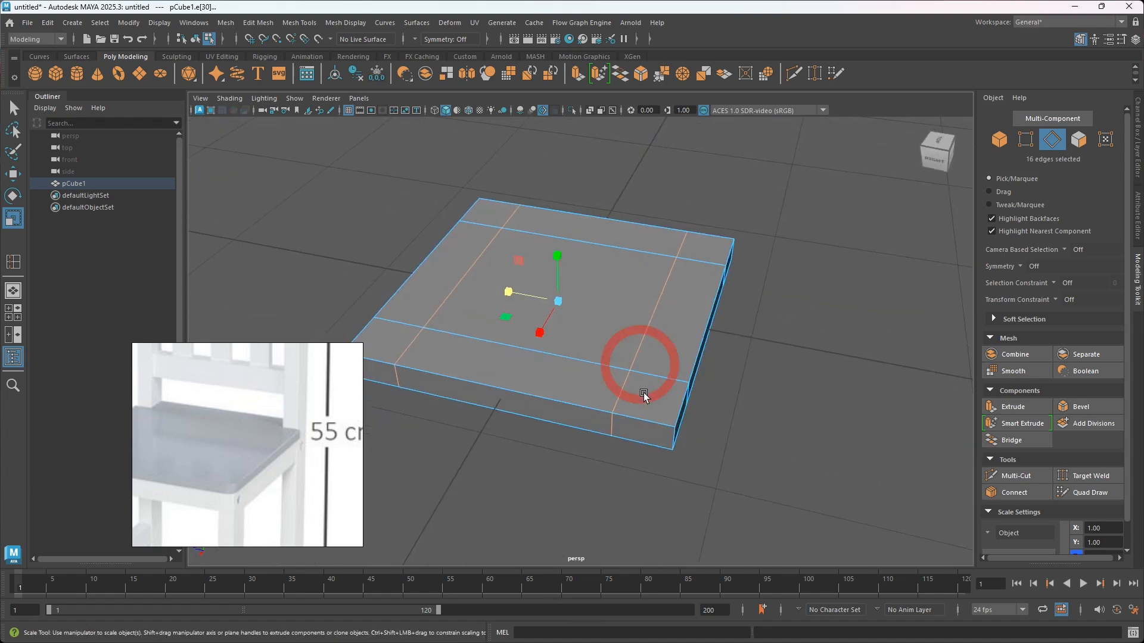
pyautogui.keyDown('alt'); pyautogui.moveTo(643, 394); pyautogui.dragTo(620, 383, button='middle'); pyautogui.keyUp('alt')
pyautogui.scroll(1, 620, 383)
pyautogui.keyDown('alt'); pyautogui.moveTo(649, 409); pyautogui.dragTo(584, 370); pyautogui.keyUp('alt')
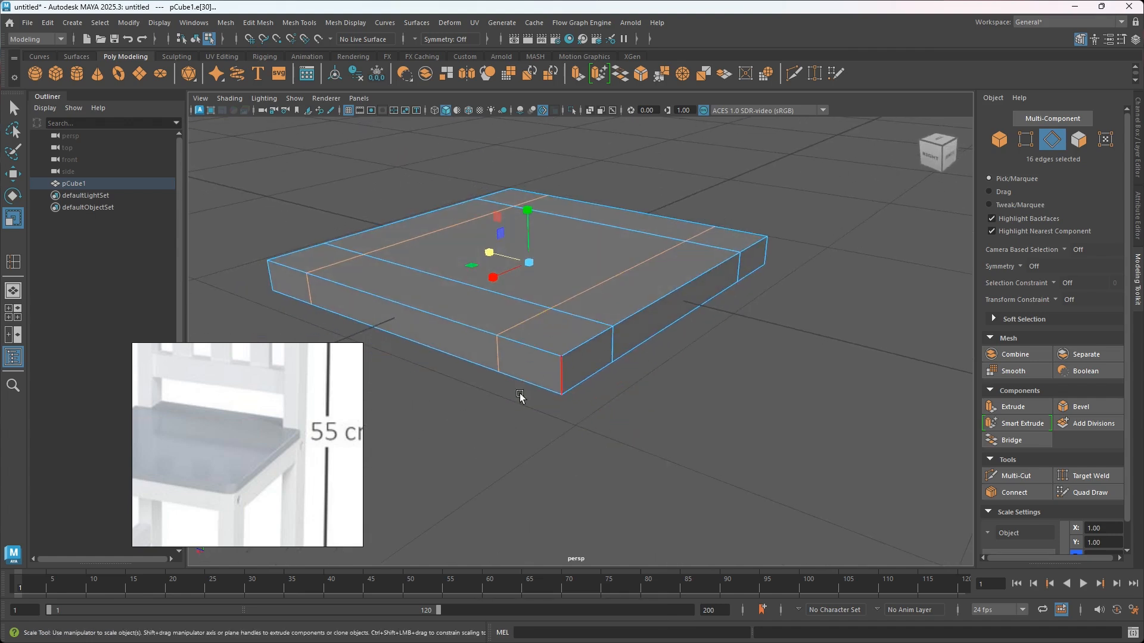
pyautogui.keyDown('alt'); pyautogui.moveTo(326, 452); pyautogui.dragTo(328, 461); pyautogui.keyUp('alt')
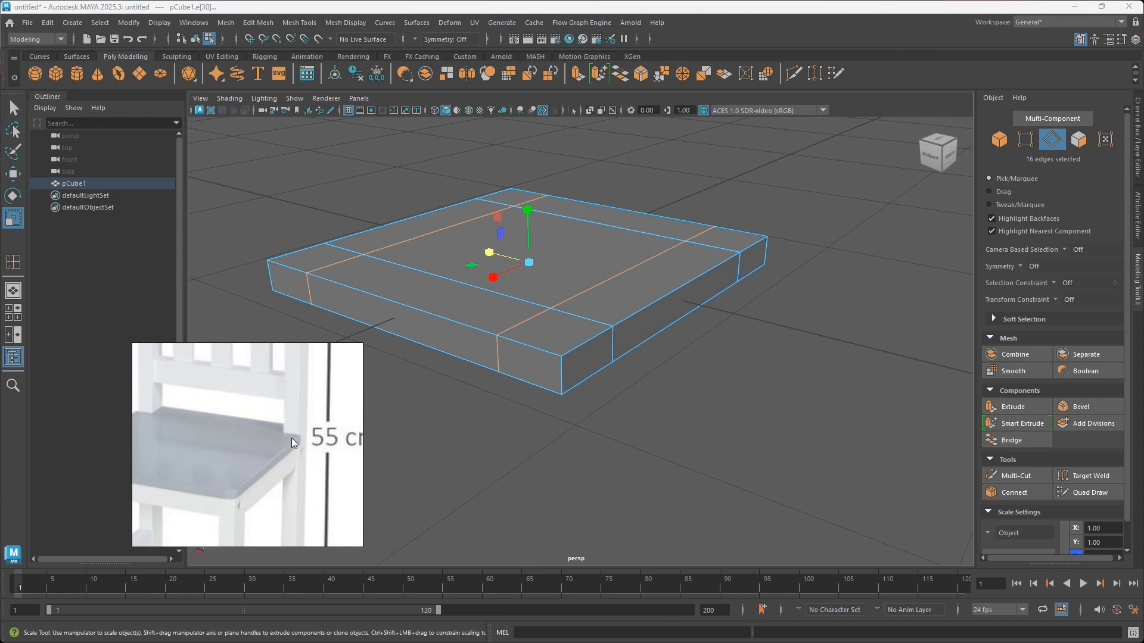
pyautogui.keyDown('alt'); pyautogui.moveTo(531, 433); pyautogui.dragTo(574, 411); pyautogui.keyUp('alt')
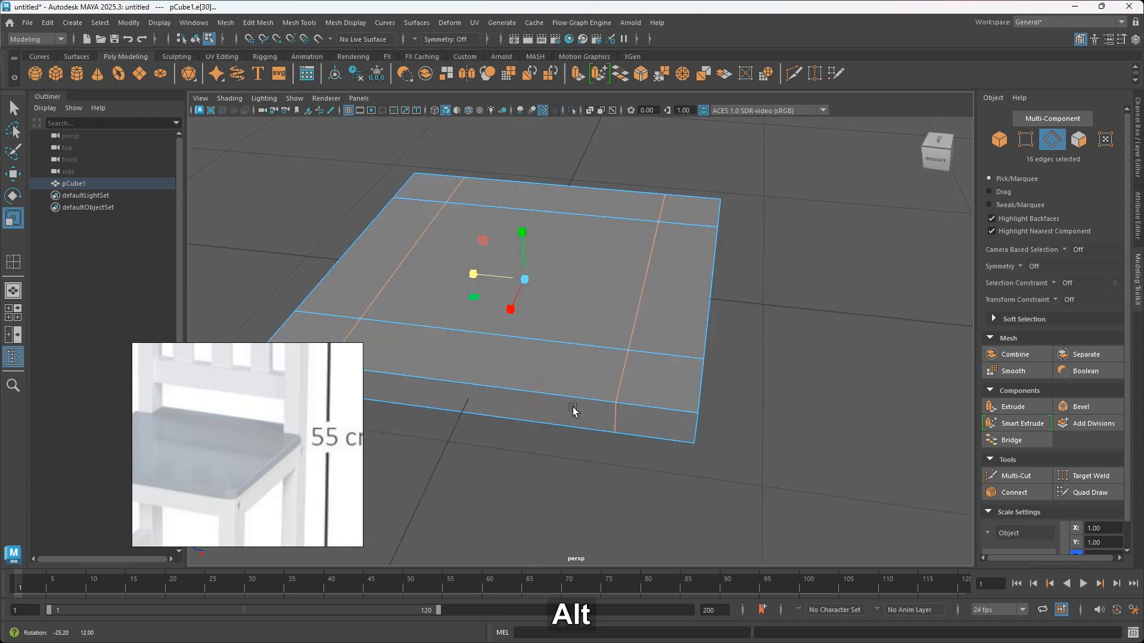
# Select the top, bottom and two outer side faces of the slab's back-right corner section and delete them
pyautogui.rightClick(601, 304)
pyautogui.click(600, 336)
pyautogui.keyDown('alt'); pyautogui.moveTo(605, 339); pyautogui.dragTo(567, 396); pyautogui.keyUp('alt')
pyautogui.click(569, 415)
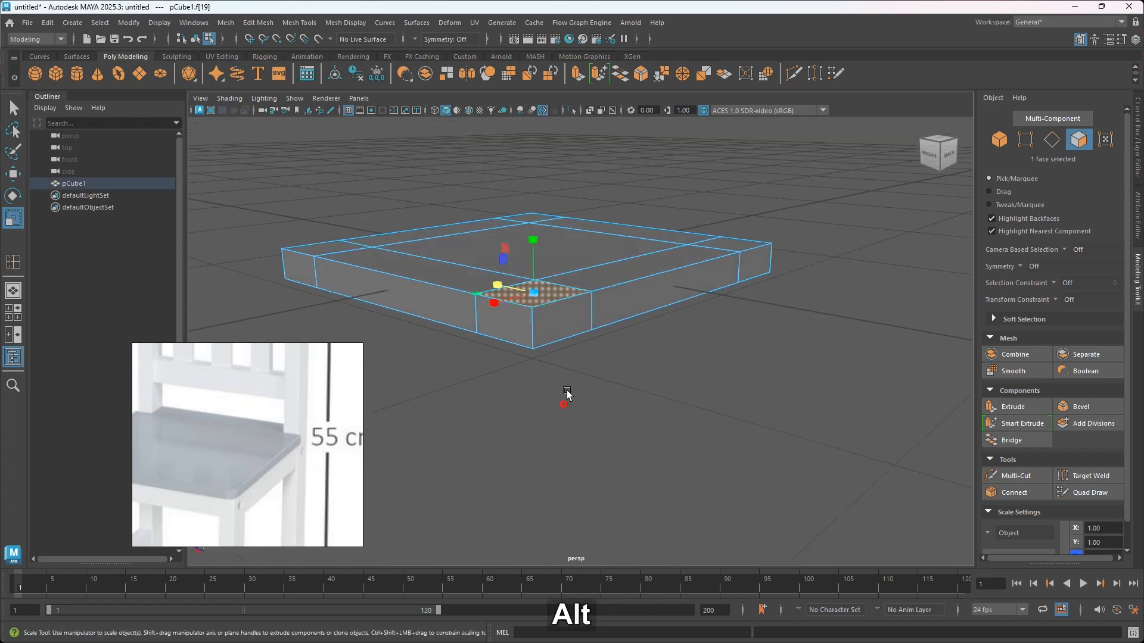
pyautogui.keyDown('shift'); pyautogui.click(572, 335); pyautogui.keyUp('shift')
pyautogui.keyDown('shift'); pyautogui.click(519, 339); pyautogui.keyUp('shift')
pyautogui.keyDown('alt'); pyautogui.moveTo(564, 365); pyautogui.dragTo(567, 336); pyautogui.keyUp('alt')
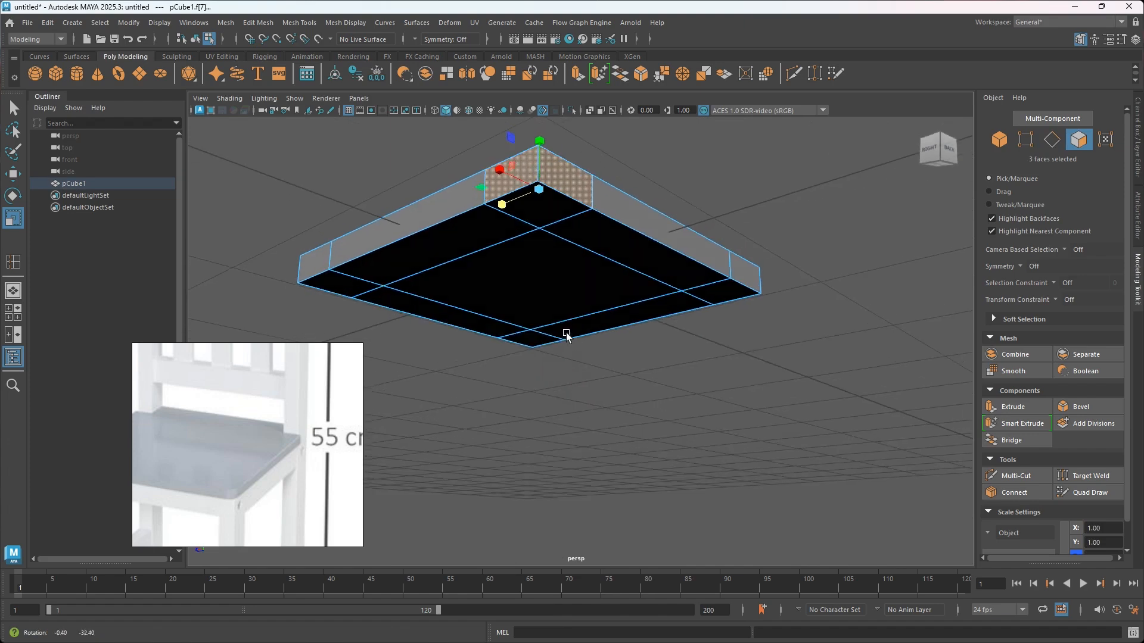
pyautogui.keyDown('shift'); pyautogui.click(559, 209); pyautogui.keyUp('shift')
pyautogui.keyDown('alt'); pyautogui.moveTo(539, 237); pyautogui.dragTo(559, 253); pyautogui.keyUp('alt')
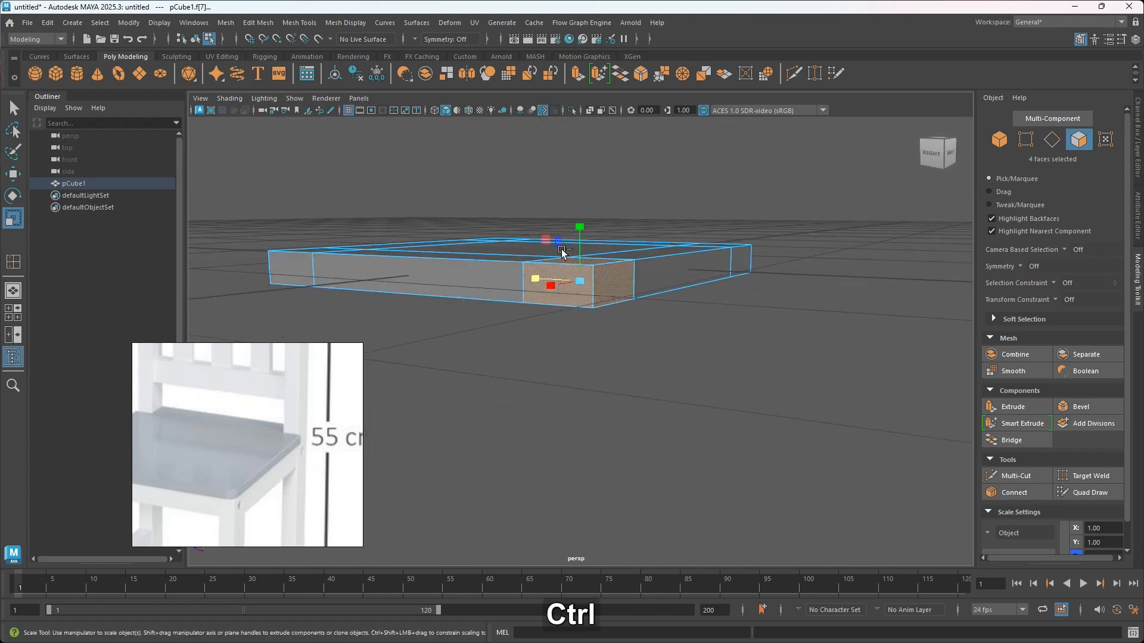
pyautogui.hotkey('ctrl', 'Delete')
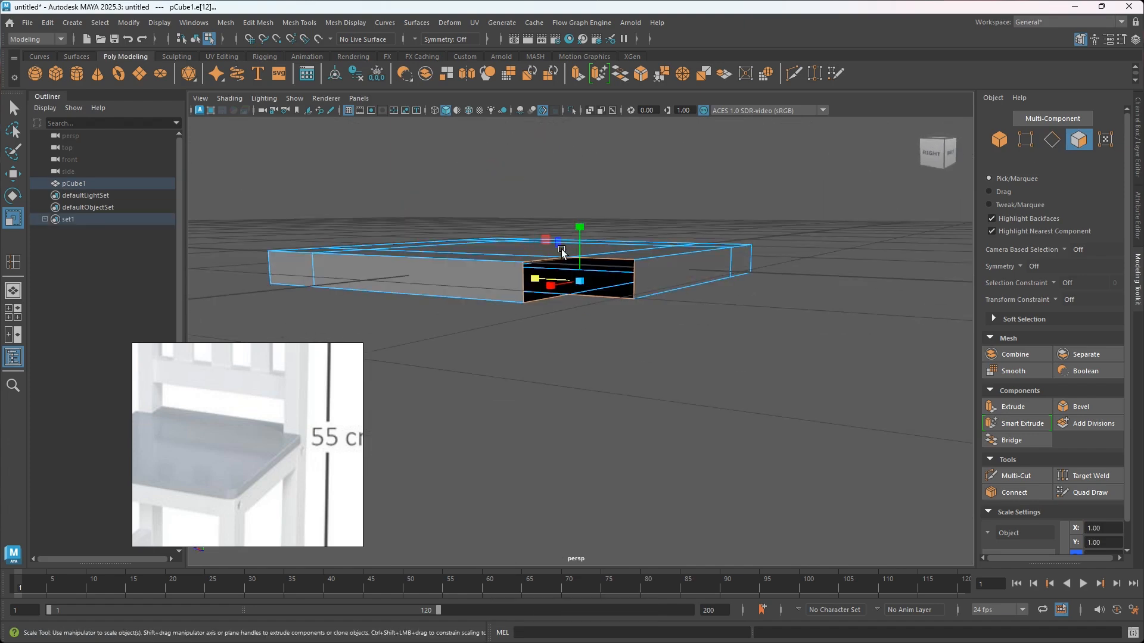
pyautogui.hotkey('ctrl', 'z')
pyautogui.keyDown('alt'); pyautogui.moveTo(564, 256); pyautogui.dragTo(592, 320); pyautogui.keyUp('alt')
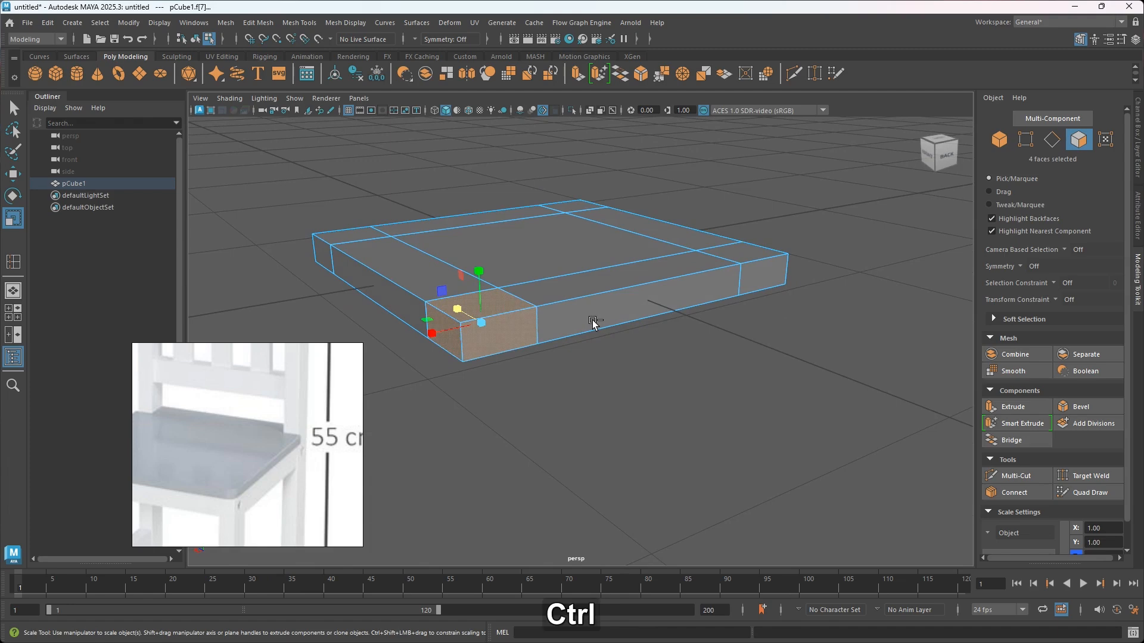
pyautogui.hotkey('ctrl', 'Delete')
# Delete the matching four faces of the slab's back-left corner section to cut a second notch
pyautogui.keyDown('alt'); pyautogui.moveTo(691, 381); pyautogui.dragTo(618, 336); pyautogui.keyUp('alt')
pyautogui.keyDown('alt'); pyautogui.moveTo(619, 336); pyautogui.dragTo(596, 358, button='middle'); pyautogui.keyUp('alt')
pyautogui.keyDown('alt'); pyautogui.moveTo(595, 358); pyautogui.dragTo(654, 400); pyautogui.keyUp('alt')
pyautogui.click(685, 393)
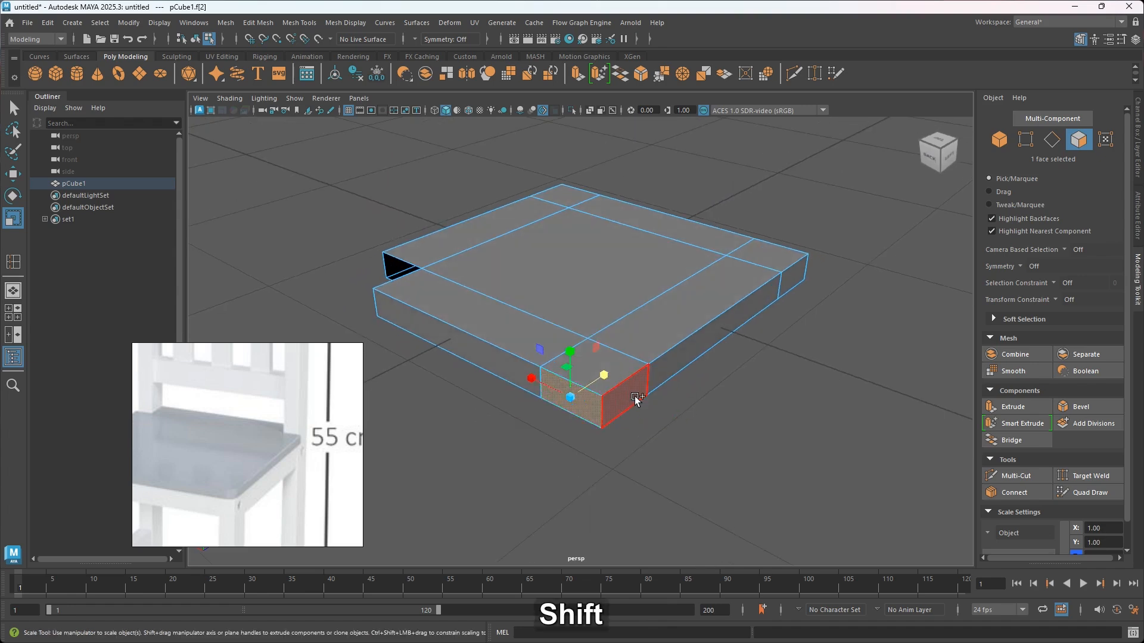
pyautogui.keyDown('shift'); pyautogui.click(634, 396); pyautogui.keyUp('shift')
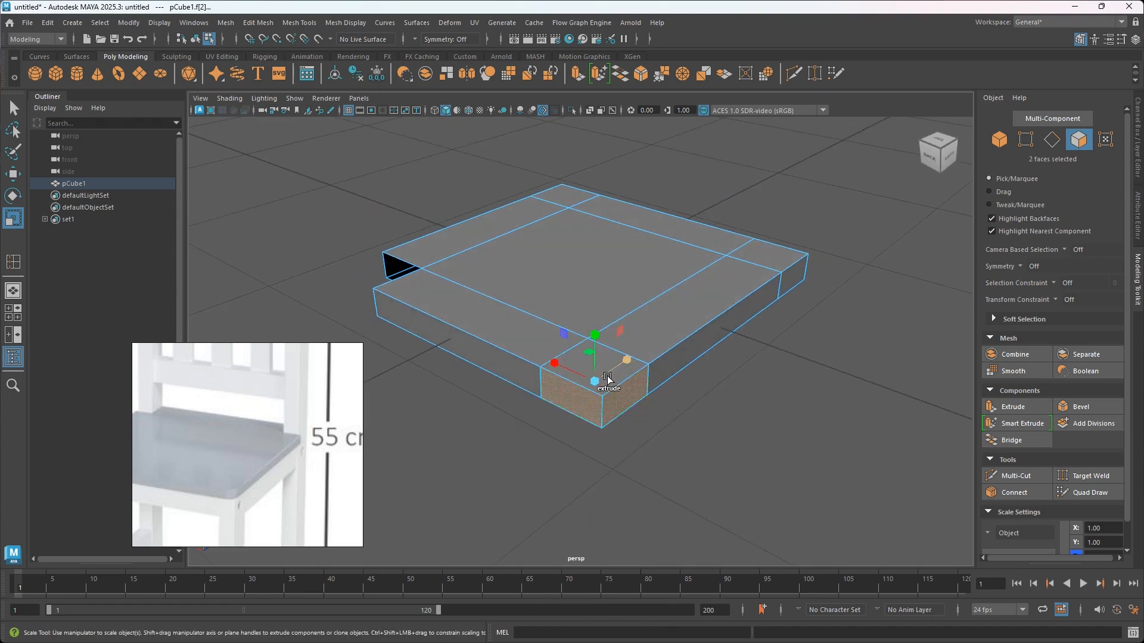
pyautogui.keyDown('shift'); pyautogui.click(636, 367); pyautogui.keyUp('shift')
pyautogui.keyDown('alt'); pyautogui.moveTo(628, 465); pyautogui.dragTo(624, 310); pyautogui.keyUp('alt')
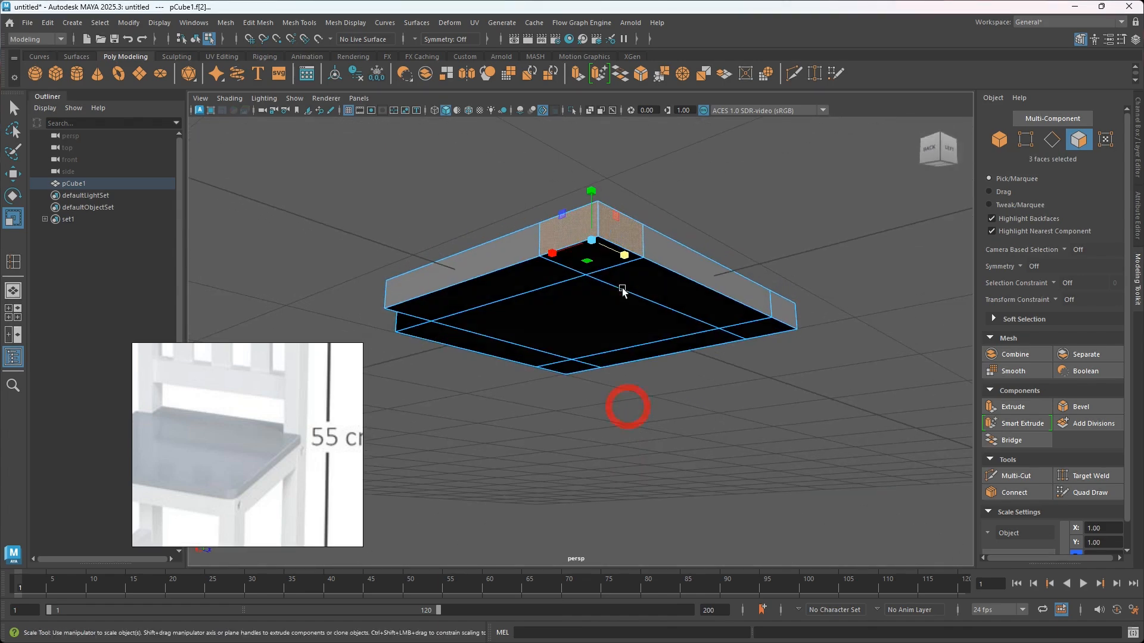
pyautogui.keyDown('shift'); pyautogui.click(599, 268); pyautogui.keyUp('shift')
pyautogui.keyDown('alt'); pyautogui.moveTo(582, 342); pyautogui.dragTo(602, 357); pyautogui.keyUp('alt')
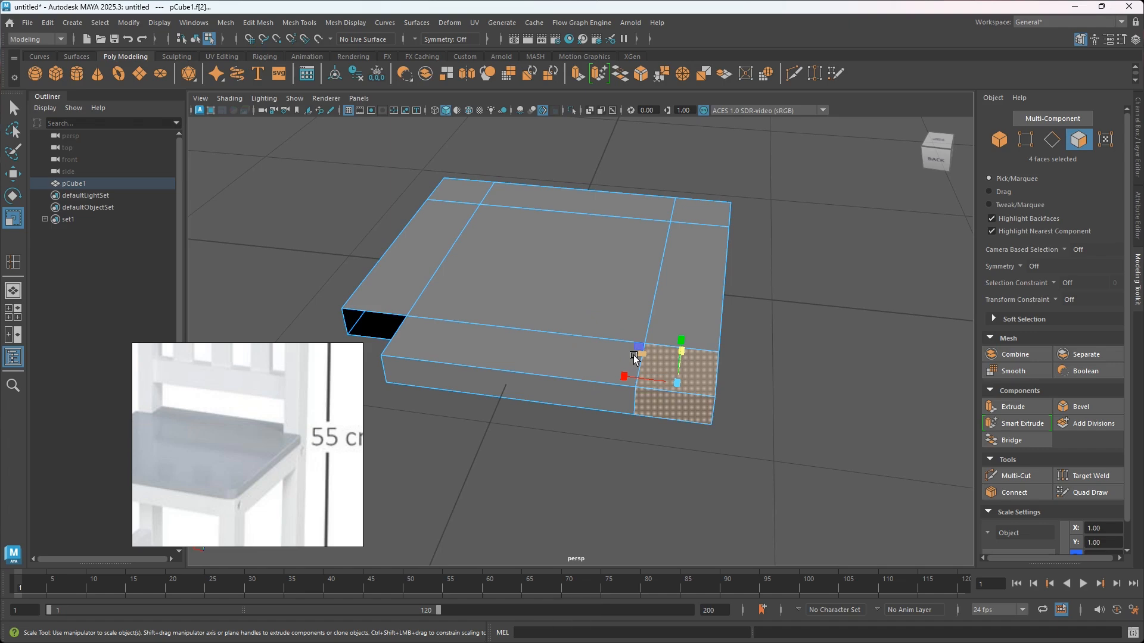
pyautogui.hotkey('ctrl', 'Delete')
# Examine the two open corner notches from several angles against the reference seat
pyautogui.keyDown('alt'); pyautogui.moveTo(542, 370); pyautogui.dragTo(640, 370); pyautogui.keyUp('alt')
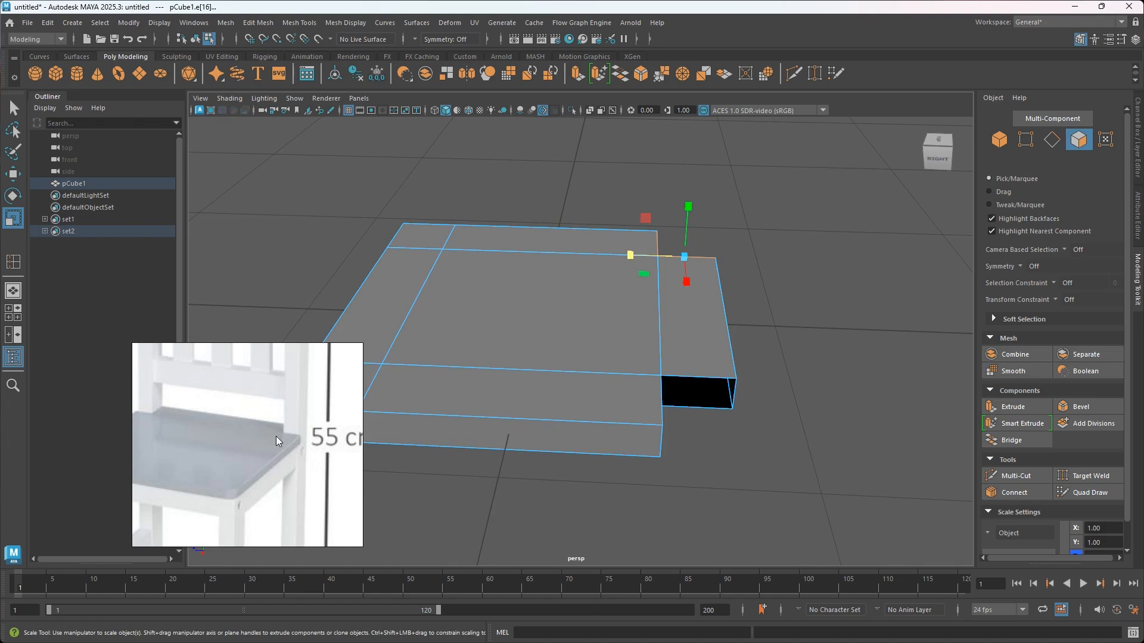
pyautogui.keyDown('alt'); pyautogui.moveTo(694, 401); pyautogui.dragTo(666, 412); pyautogui.keyUp('alt')
pyautogui.keyDown('alt'); pyautogui.moveTo(628, 357); pyautogui.dragTo(589, 393); pyautogui.keyUp('alt')
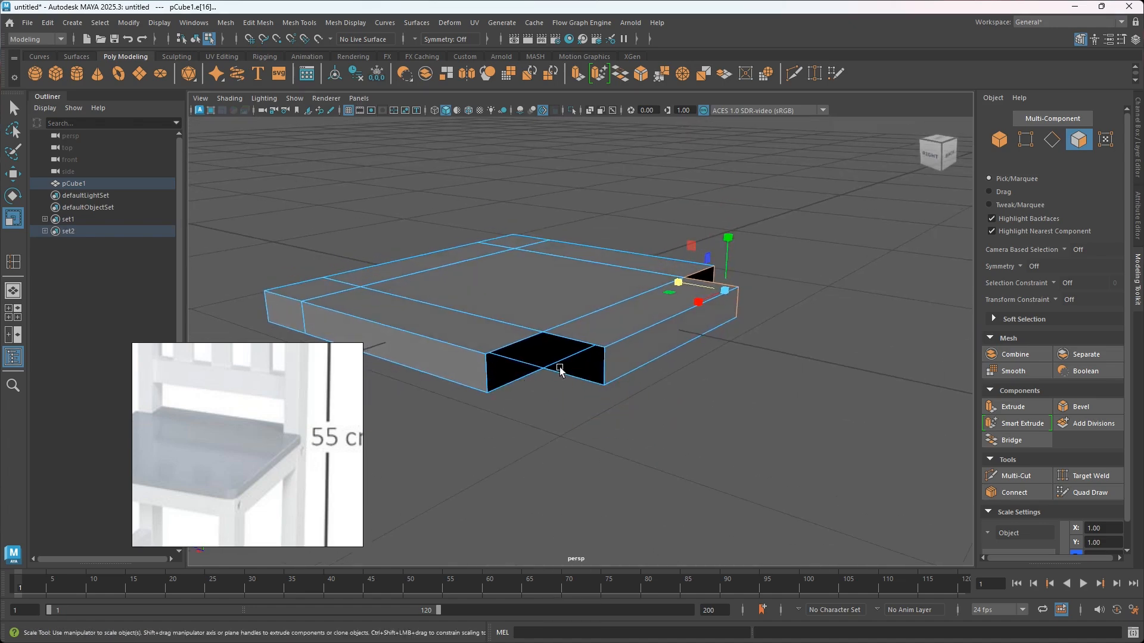
pyautogui.keyDown('alt'); pyautogui.moveTo(560, 369); pyautogui.dragTo(570, 384, button='middle'); pyautogui.keyUp('alt')
pyautogui.keyDown('alt'); pyautogui.moveTo(552, 396); pyautogui.dragTo(643, 406); pyautogui.keyUp('alt')
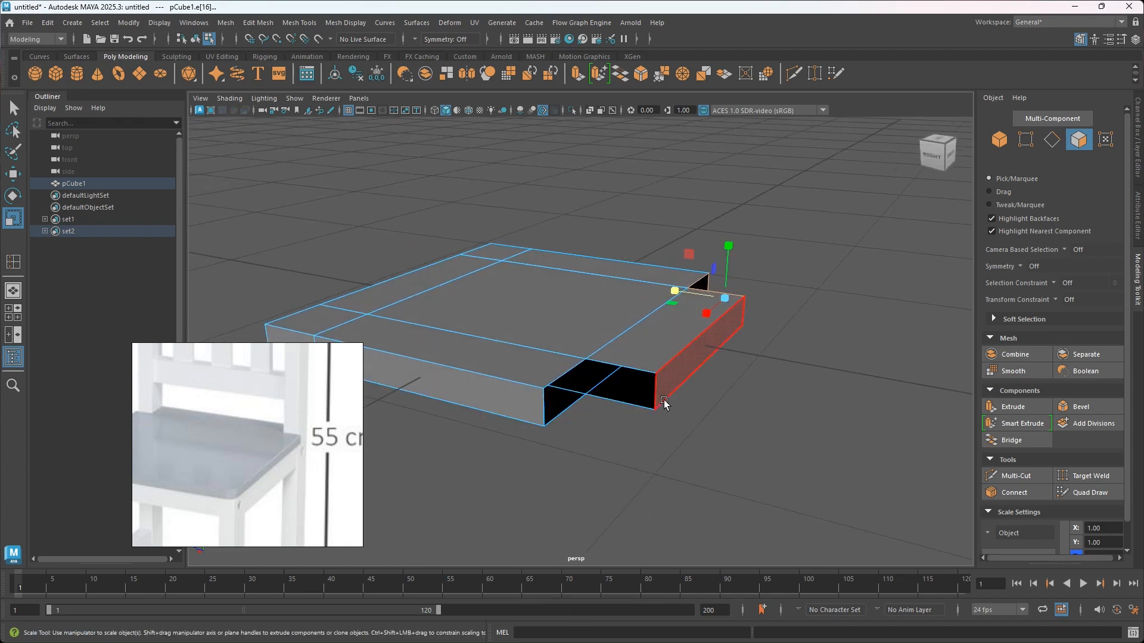
# Select the six border edges of the open back-right notch and close it with Fill Hole
pyautogui.press('w')
pyautogui.click(715, 396)
pyautogui.keyDown('alt'); pyautogui.moveTo(638, 377); pyautogui.dragTo(640, 388); pyautogui.keyUp('alt')
pyautogui.moveTo(731, 388); pyautogui.dragTo(729, 272, button='right')
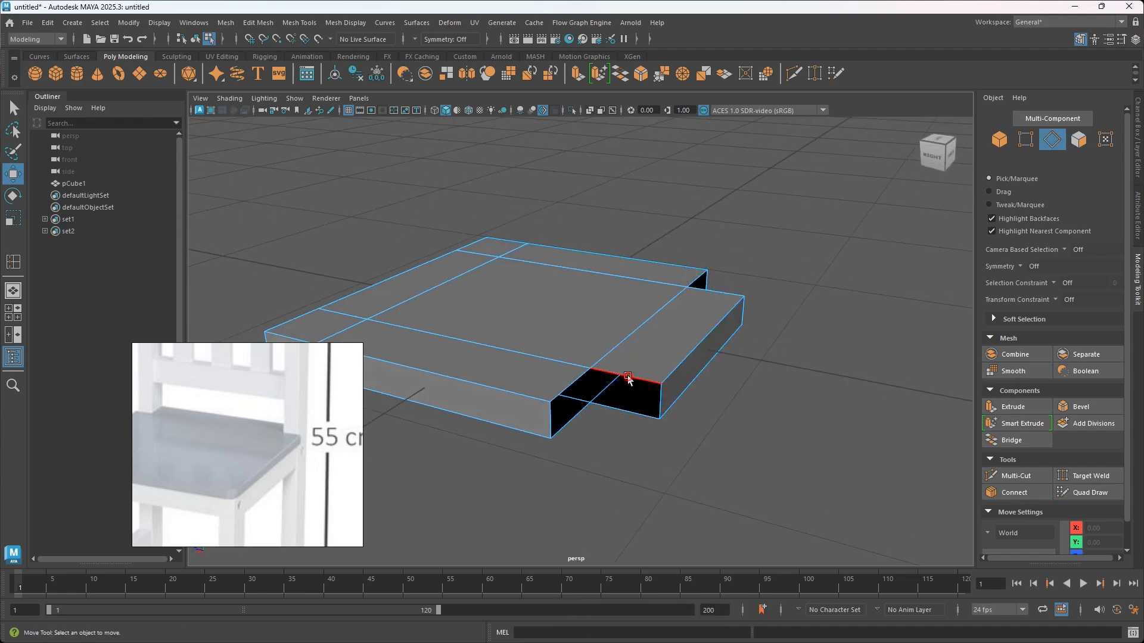
pyautogui.click(628, 376)
pyautogui.keyDown('shift'); pyautogui.click(632, 415); pyautogui.keyUp('shift')
pyautogui.keyDown('shift'); pyautogui.click(560, 428); pyautogui.keyUp('shift')
pyautogui.keyDown('shift'); pyautogui.click(578, 380); pyautogui.keyUp('shift')
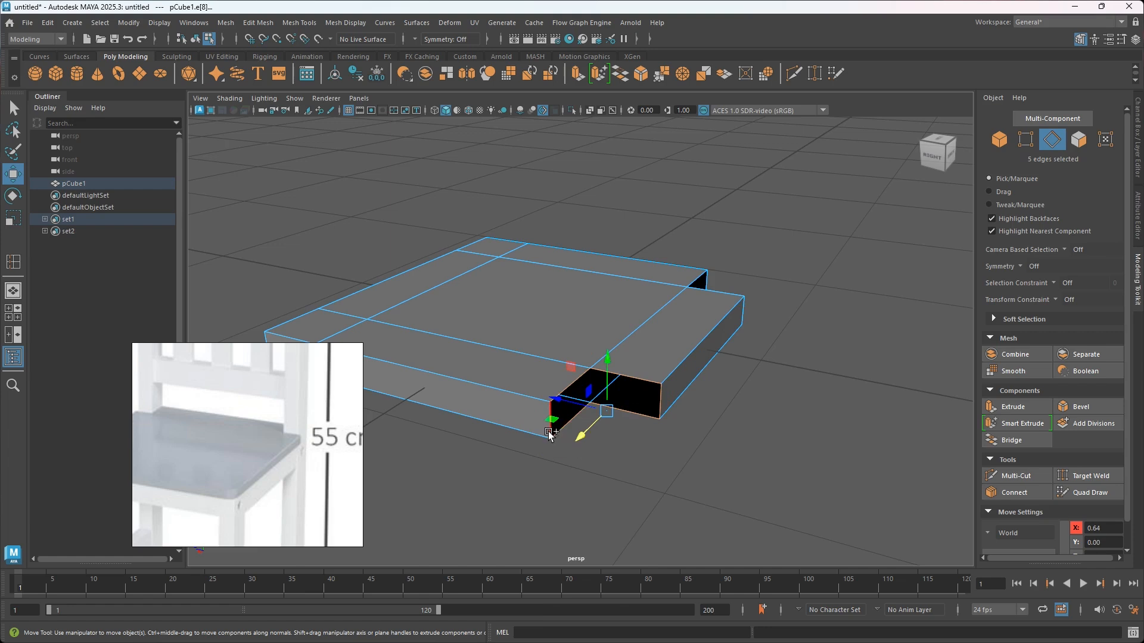
pyautogui.keyDown('shift'); pyautogui.click(492, 335); pyautogui.keyUp('shift')
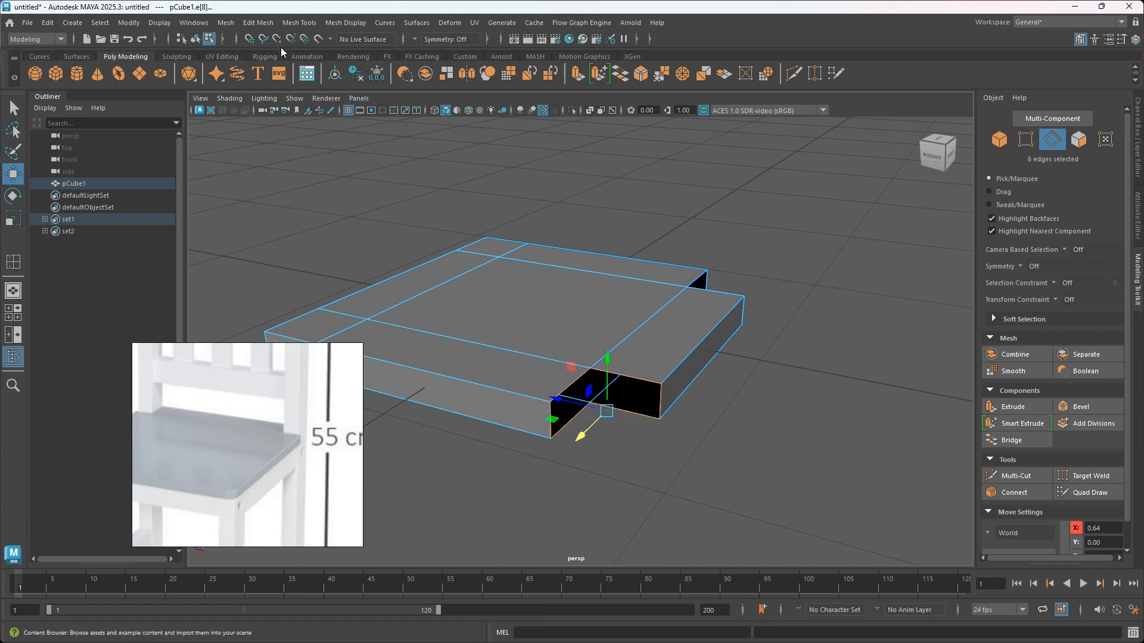
pyautogui.click(299, 22)
pyautogui.moveTo(262, 28)
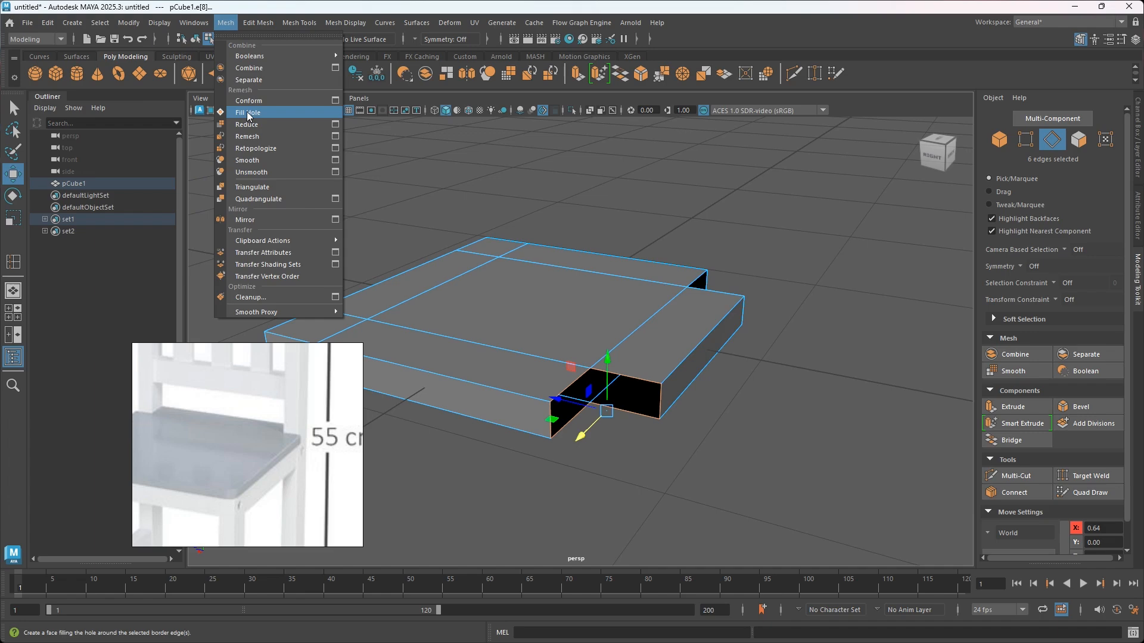
pyautogui.click(246, 112)
# Bridge the upper and lower border edges on the back-facing side of the back-left notch
pyautogui.keyDown('alt'); pyautogui.moveTo(642, 401); pyautogui.dragTo(598, 387); pyautogui.keyUp('alt')
pyautogui.moveTo(598, 388)
pyautogui.keyDown('alt'); pyautogui.mouseDown(button='middle')
pyautogui.moveTo(656, 357)
pyautogui.moveTo(611, 380)
pyautogui.mouseUp(button='middle'); pyautogui.keyUp('alt')
pyautogui.keyDown('alt'); pyautogui.moveTo(612, 380); pyautogui.dragTo(609, 370); pyautogui.keyUp('alt')
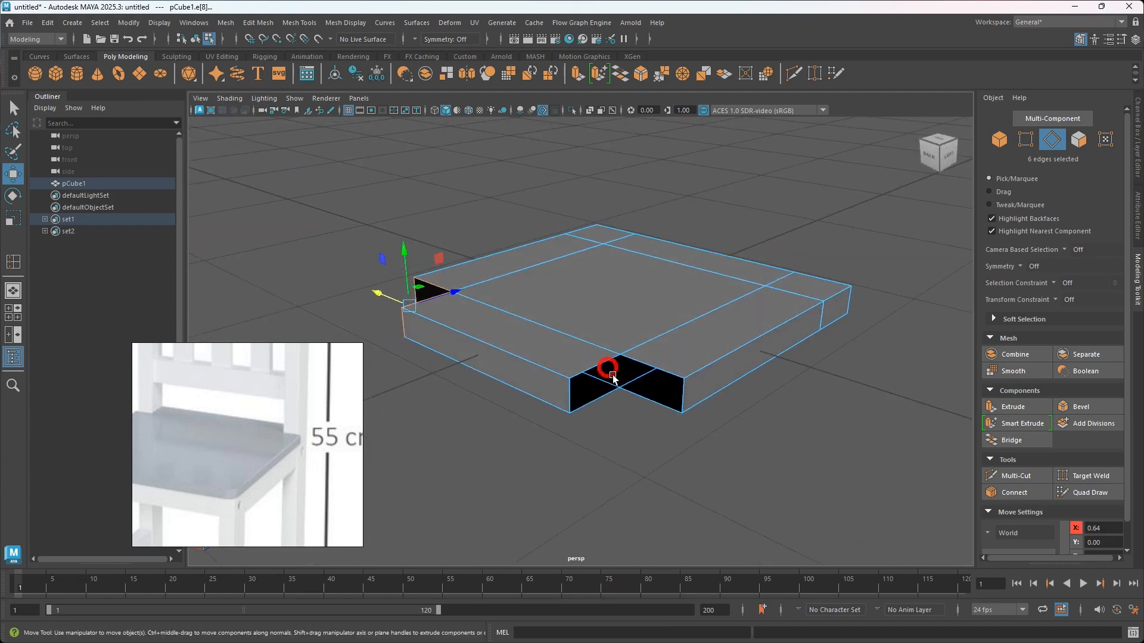
pyautogui.scroll(2, 626, 387)
pyautogui.keyDown('alt'); pyautogui.moveTo(628, 388); pyautogui.dragTo(597, 401, button='middle'); pyautogui.keyUp('alt')
pyautogui.keyDown('alt'); pyautogui.moveTo(607, 415); pyautogui.dragTo(634, 404); pyautogui.keyUp('alt')
pyautogui.click(703, 359)
pyautogui.keyDown('alt'); pyautogui.moveTo(703, 359); pyautogui.dragTo(690, 377, button='middle'); pyautogui.keyUp('alt')
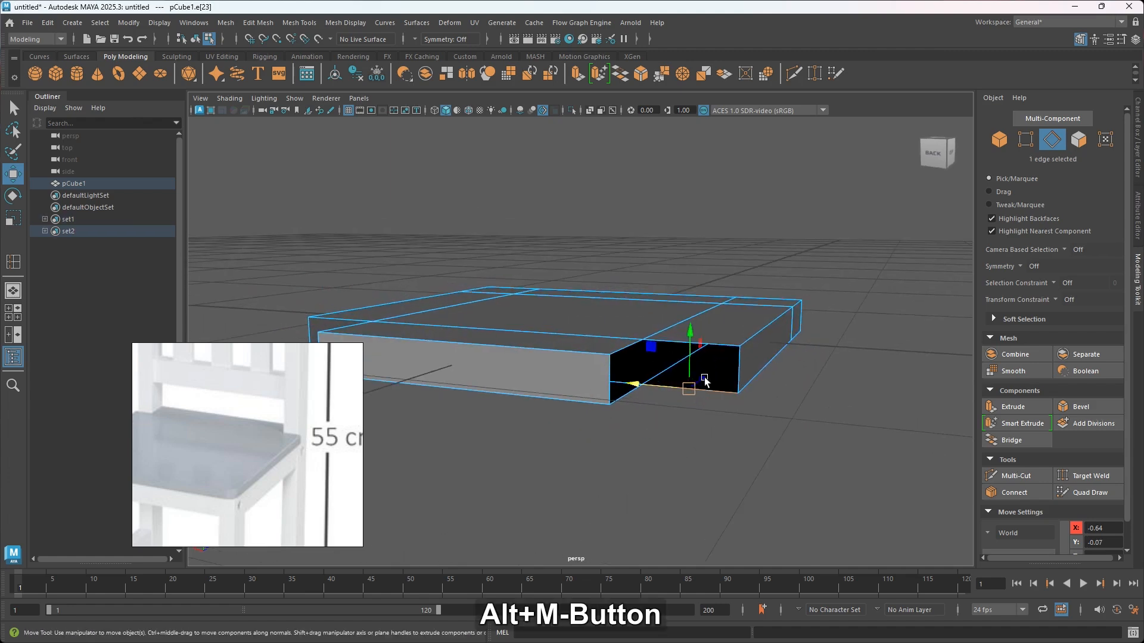
pyautogui.keyDown('shift'); pyautogui.click(721, 347); pyautogui.keyUp('shift')
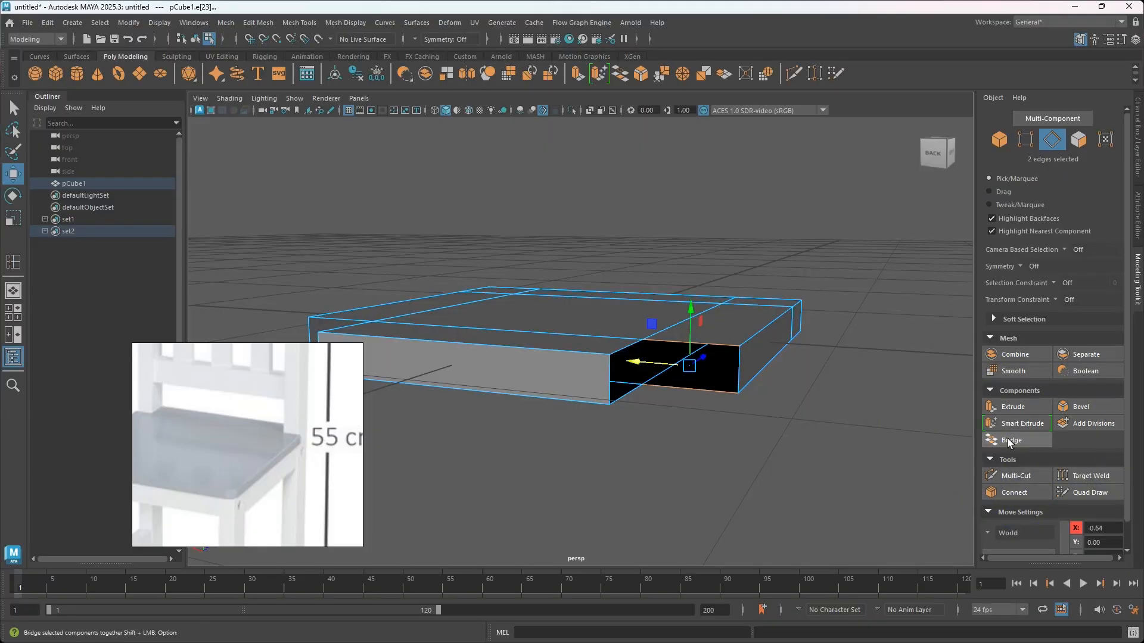
pyautogui.click(1009, 440)
# Bridge the remaining upper and lower border edges on the left-facing side of the back-left notch
pyautogui.keyDown('alt'); pyautogui.moveTo(685, 404); pyautogui.dragTo(656, 388); pyautogui.keyUp('alt')
pyautogui.keyDown('alt'); pyautogui.moveTo(613, 424); pyautogui.dragTo(606, 427); pyautogui.keyUp('alt')
pyautogui.keyDown('alt'); pyautogui.moveTo(606, 427); pyautogui.dragTo(475, 417, button='middle'); pyautogui.keyUp('alt')
pyautogui.click(471, 414)
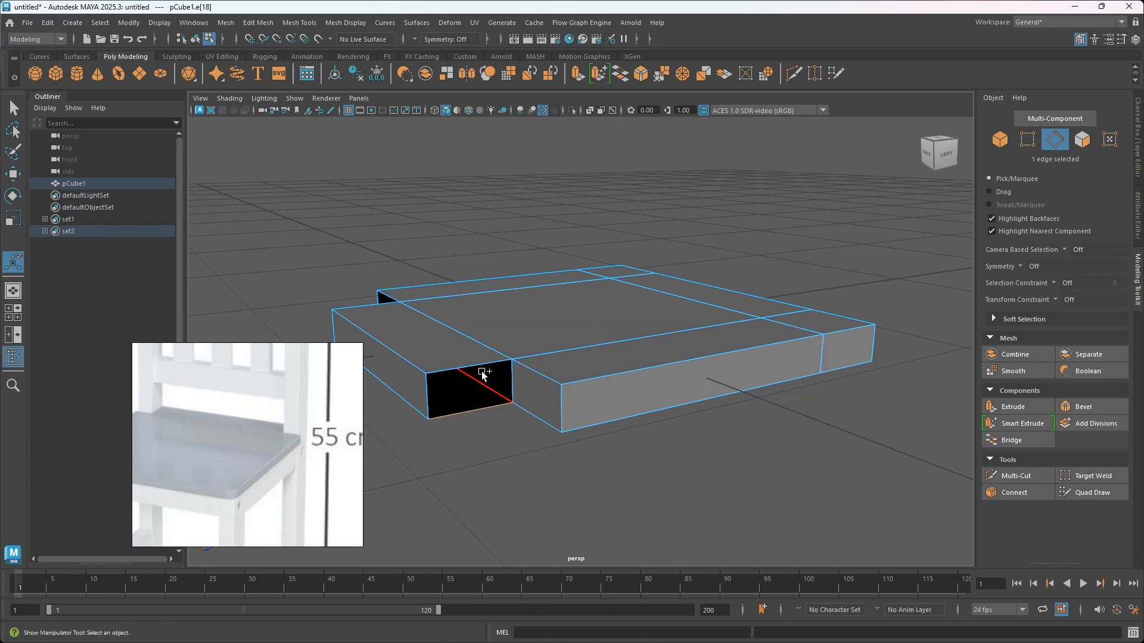
pyautogui.keyDown('shift'); pyautogui.click(480, 366); pyautogui.keyUp('shift')
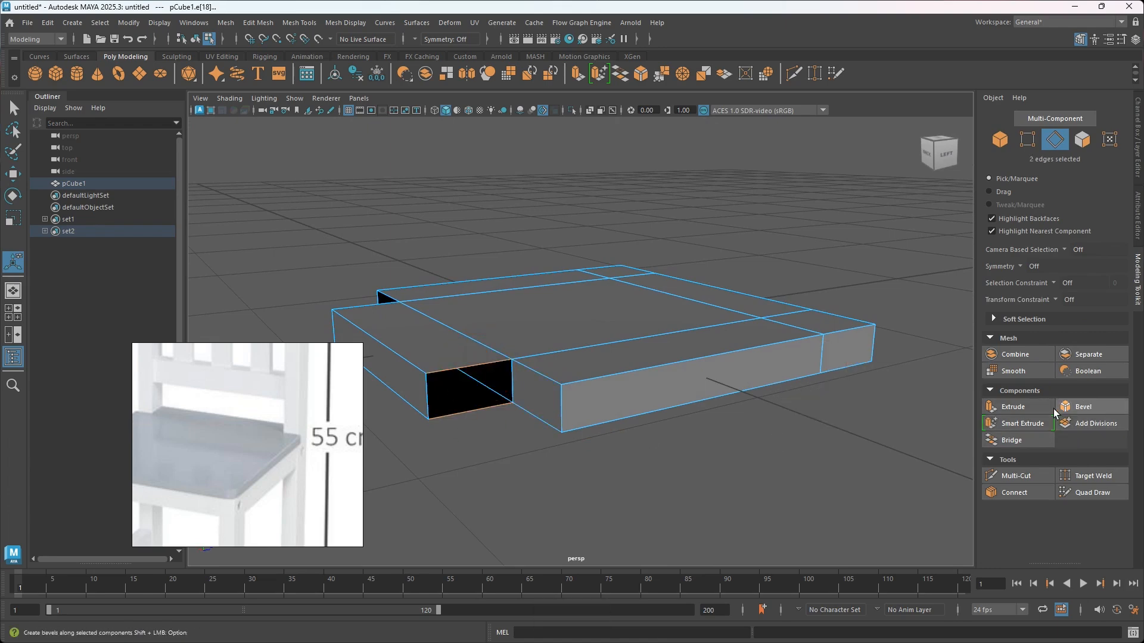
pyautogui.click(1020, 441)
# Inspect the inner corner of the filled back-right notch up close
pyautogui.moveTo(584, 417)
pyautogui.keyDown('alt'); pyautogui.mouseDown()
pyautogui.moveTo(725, 424)
pyautogui.moveTo(669, 391)
pyautogui.moveTo(584, 418)
pyautogui.moveTo(566, 409)
pyautogui.mouseUp(); pyautogui.keyUp('alt')
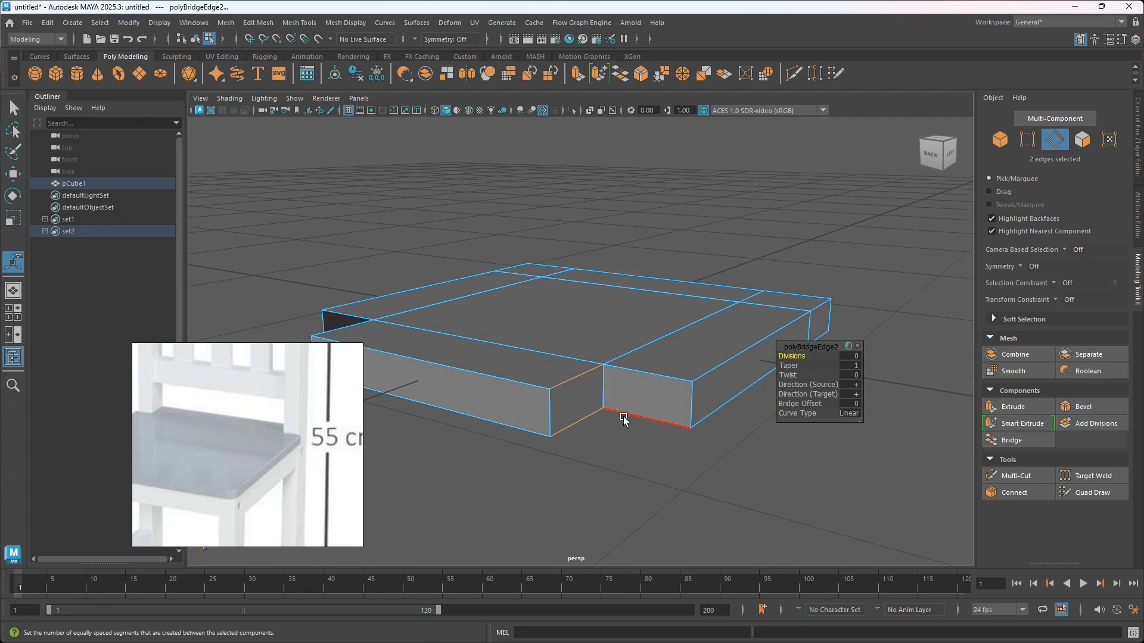
pyautogui.scroll(2, 635, 409)
pyautogui.keyDown('alt'); pyautogui.moveTo(635, 409); pyautogui.dragTo(607, 367, button='middle'); pyautogui.keyUp('alt')
pyautogui.moveTo(616, 380)
pyautogui.keyDown('alt'); pyautogui.mouseDown()
pyautogui.moveTo(631, 394)
pyautogui.moveTo(622, 365)
pyautogui.mouseUp(); pyautogui.keyUp('alt')
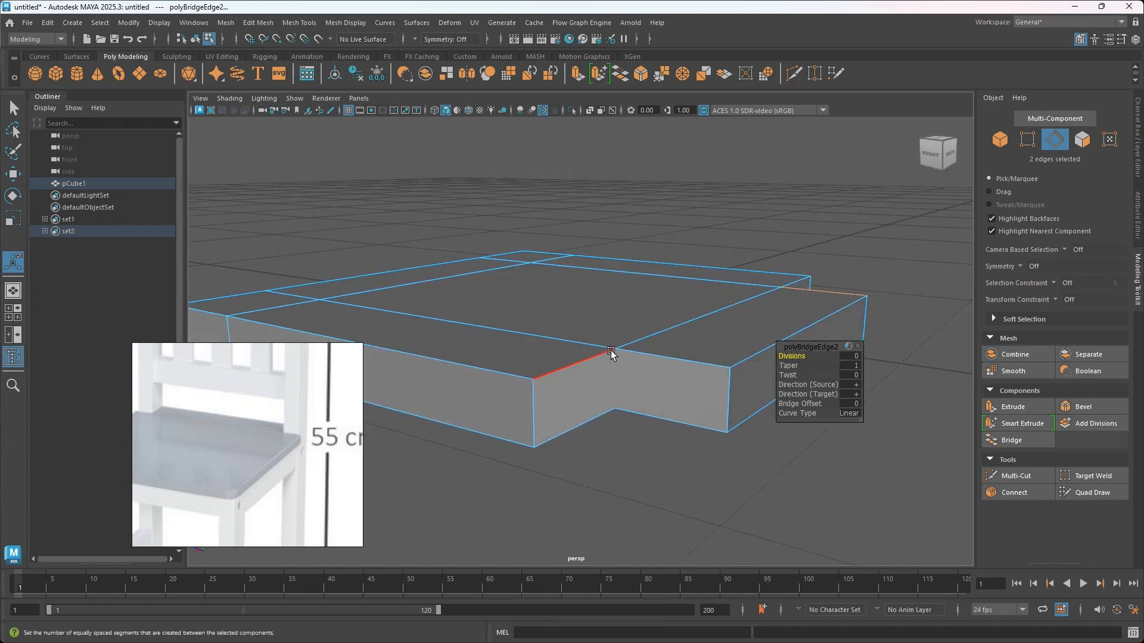
pyautogui.keyDown('alt'); pyautogui.moveTo(635, 385); pyautogui.dragTo(638, 399); pyautogui.keyUp('alt')
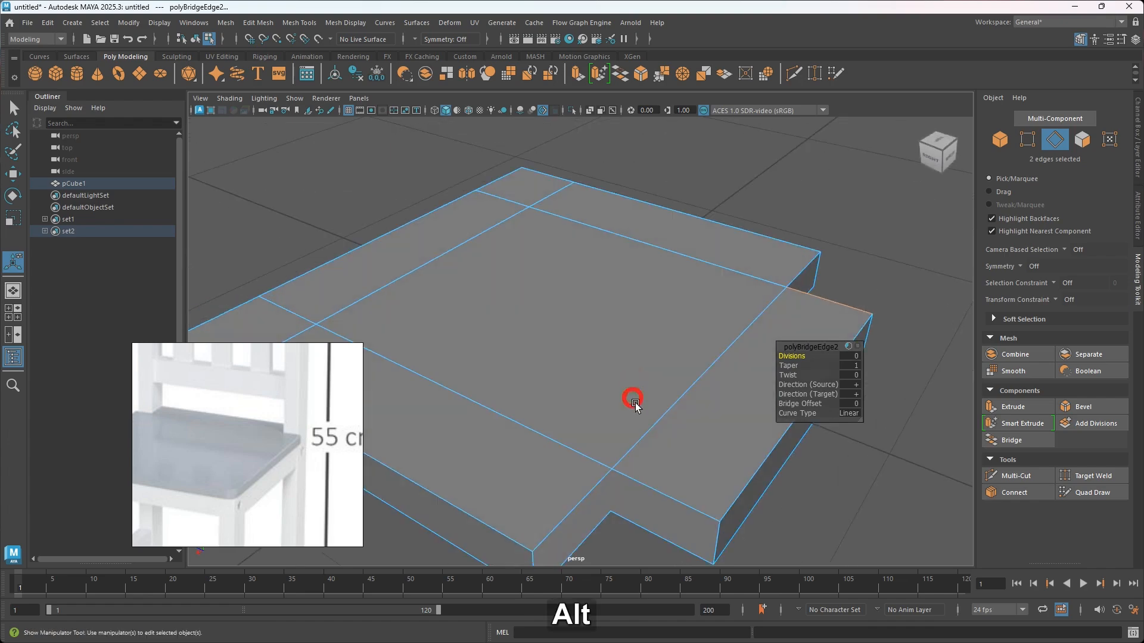
# Cut a vertical edge down the inner corner of the filled back-right notch with Multi-Cut
pyautogui.keyDown('alt'); pyautogui.moveTo(640, 428); pyautogui.dragTo(628, 393, button='middle'); pyautogui.keyUp('alt')
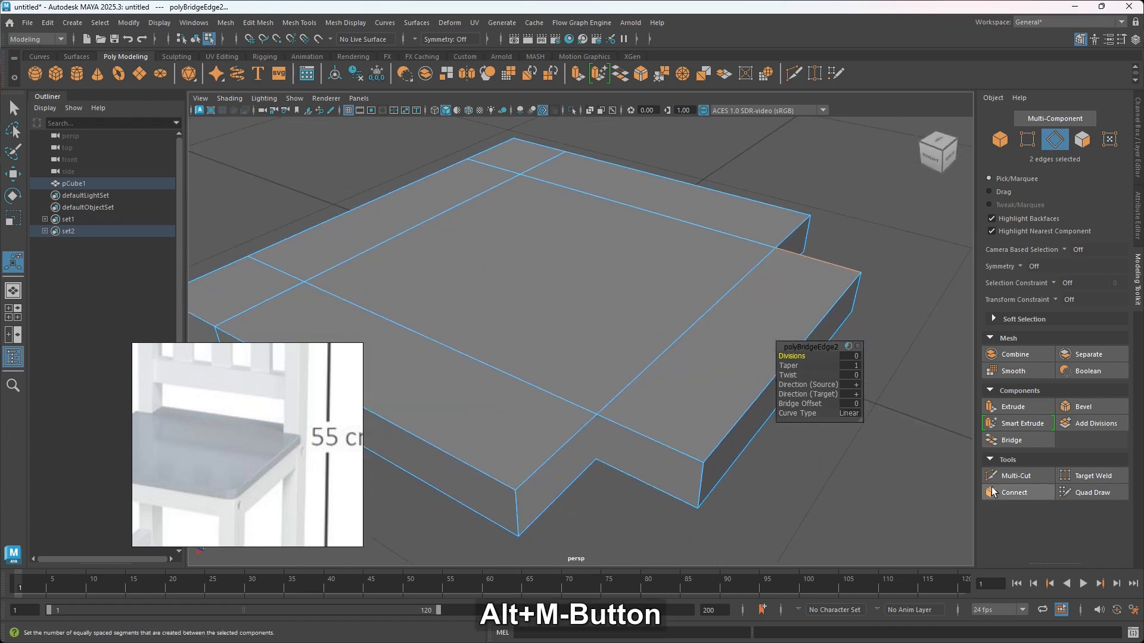
pyautogui.click(1014, 476)
pyautogui.keyDown('alt'); pyautogui.moveTo(620, 387); pyautogui.dragTo(617, 360); pyautogui.keyUp('alt')
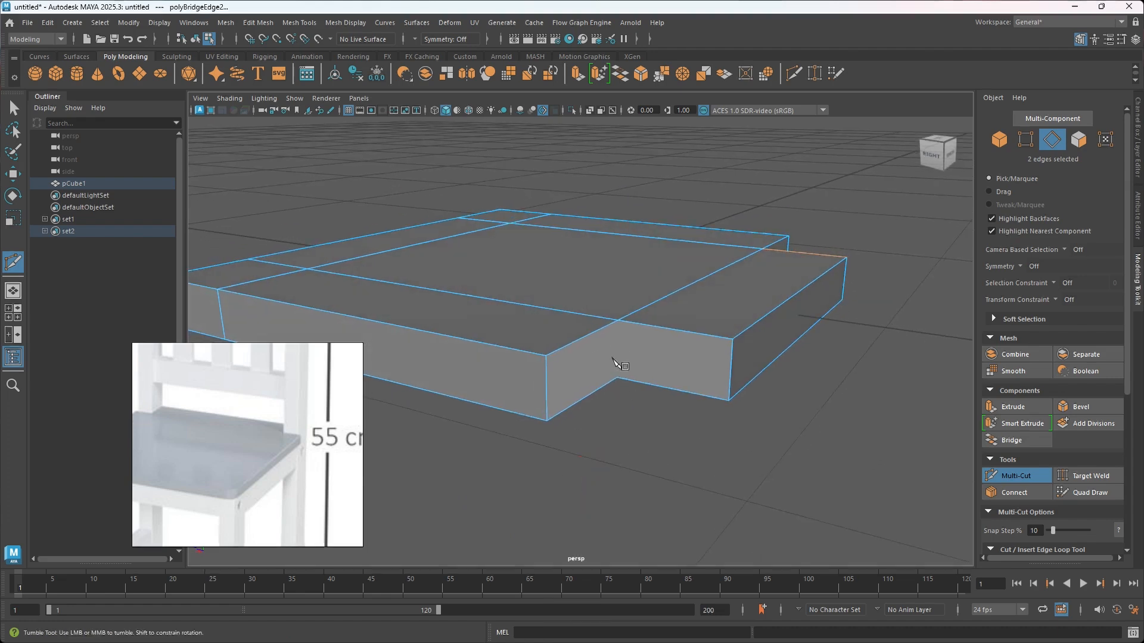
pyautogui.click(618, 321)
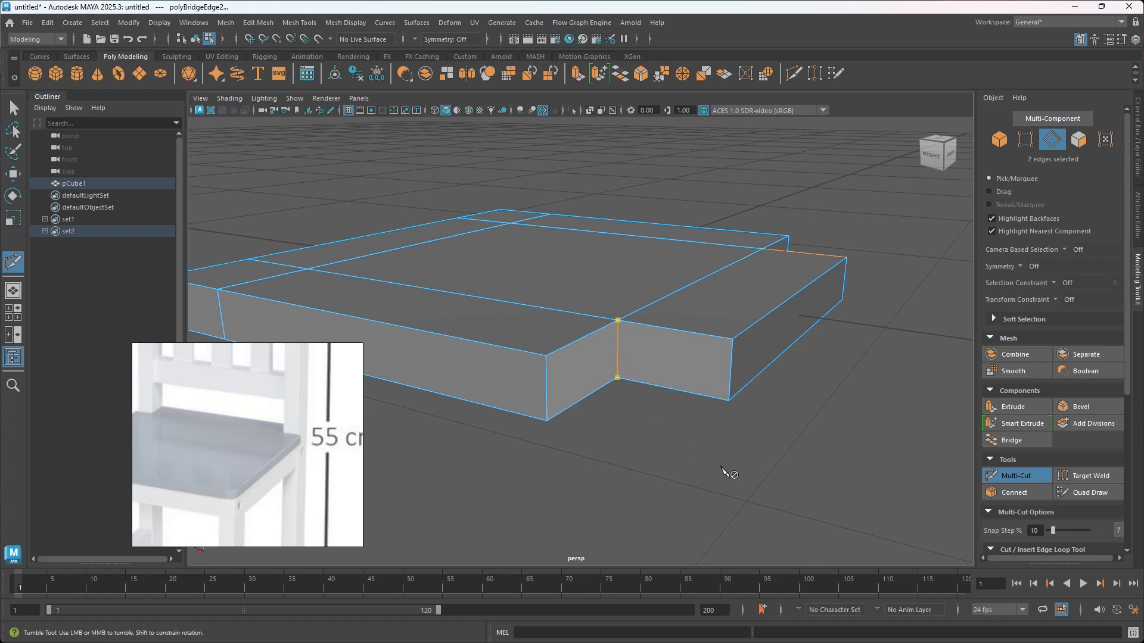
pyautogui.press('Return')
# Inspect the shading around the newly cut inner corner of the back-right notch from several angles
pyautogui.keyDown('alt'); pyautogui.moveTo(654, 393); pyautogui.dragTo(724, 392); pyautogui.keyUp('alt')
pyautogui.keyDown('alt'); pyautogui.moveTo(713, 359); pyautogui.dragTo(569, 434); pyautogui.keyUp('alt')
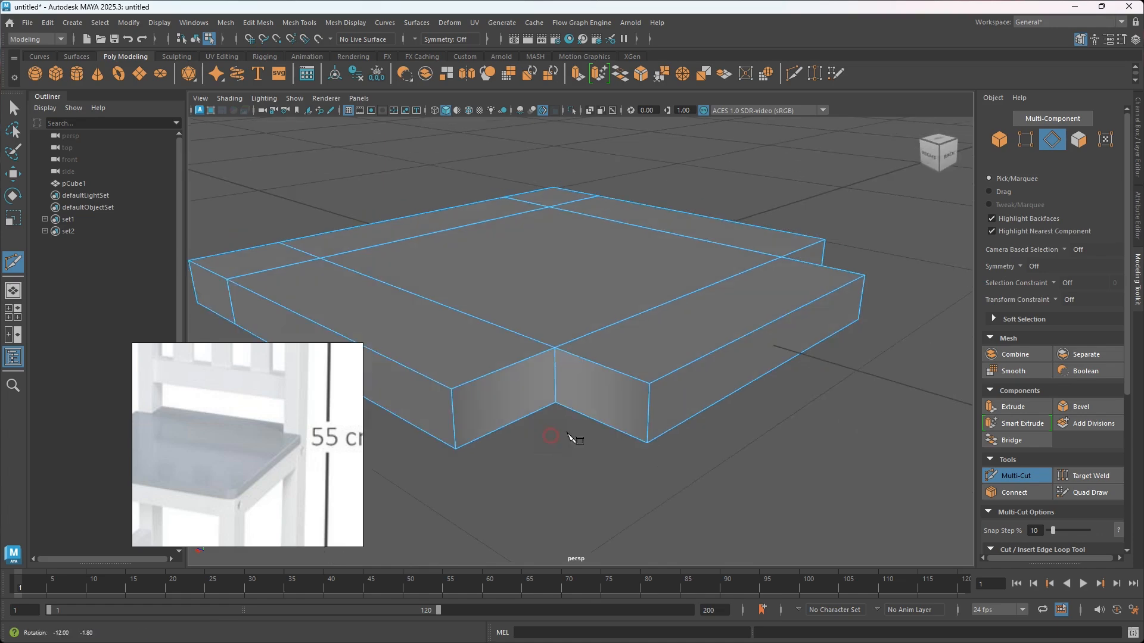
pyautogui.scroll(6, 549, 403)
pyautogui.click(421, 385)
pyautogui.scroll(3, 454, 434)
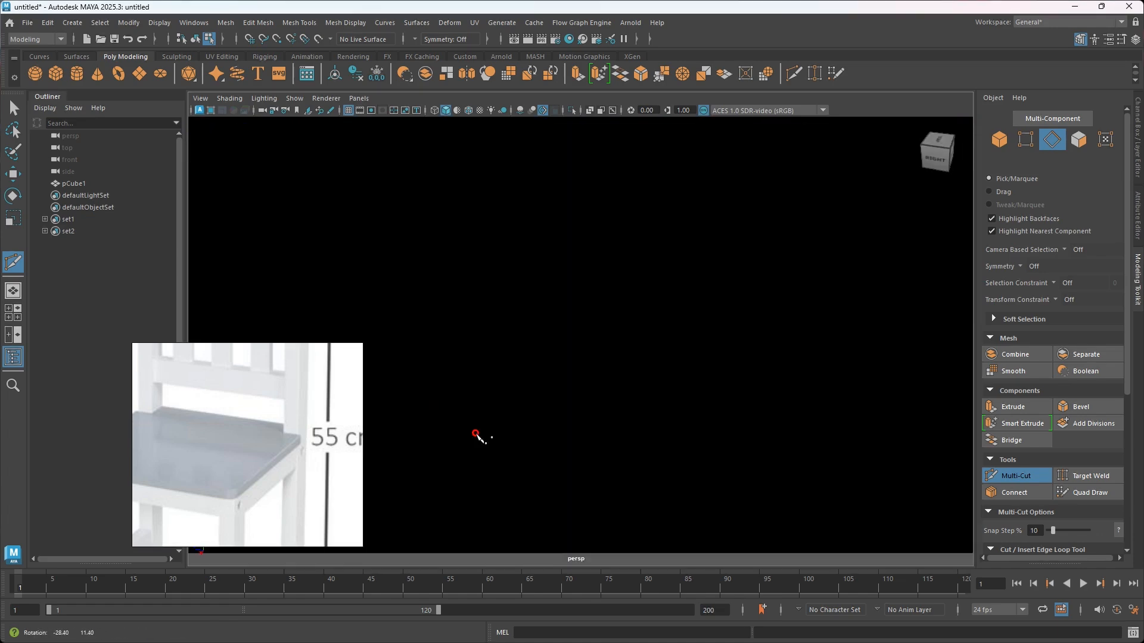
pyautogui.scroll(-4, 479, 417)
pyautogui.keyDown('alt'); pyautogui.moveTo(784, 460); pyautogui.dragTo(692, 458, button='middle'); pyautogui.keyUp('alt')
pyautogui.keyDown('alt'); pyautogui.moveTo(691, 459); pyautogui.dragTo(683, 427); pyautogui.keyUp('alt')
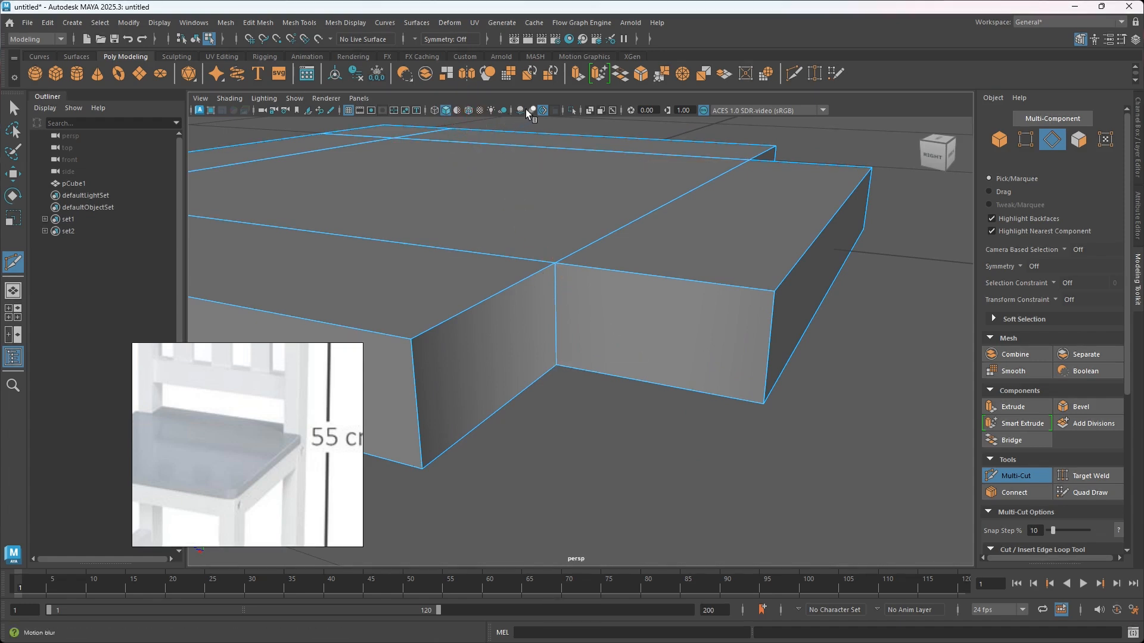
pyautogui.keyDown('alt'); pyautogui.moveTo(560, 260); pyautogui.dragTo(570, 260); pyautogui.keyUp('alt')
# Return the slab to object mode with the Move tool active and toggle the wireframe-on-shaded overlay to check the notch
pyautogui.moveTo(550, 214); pyautogui.dragTo(590, 197, button='right')
pyautogui.keyDown('alt'); pyautogui.scroll(3, 567, 227); pyautogui.keyUp('alt')
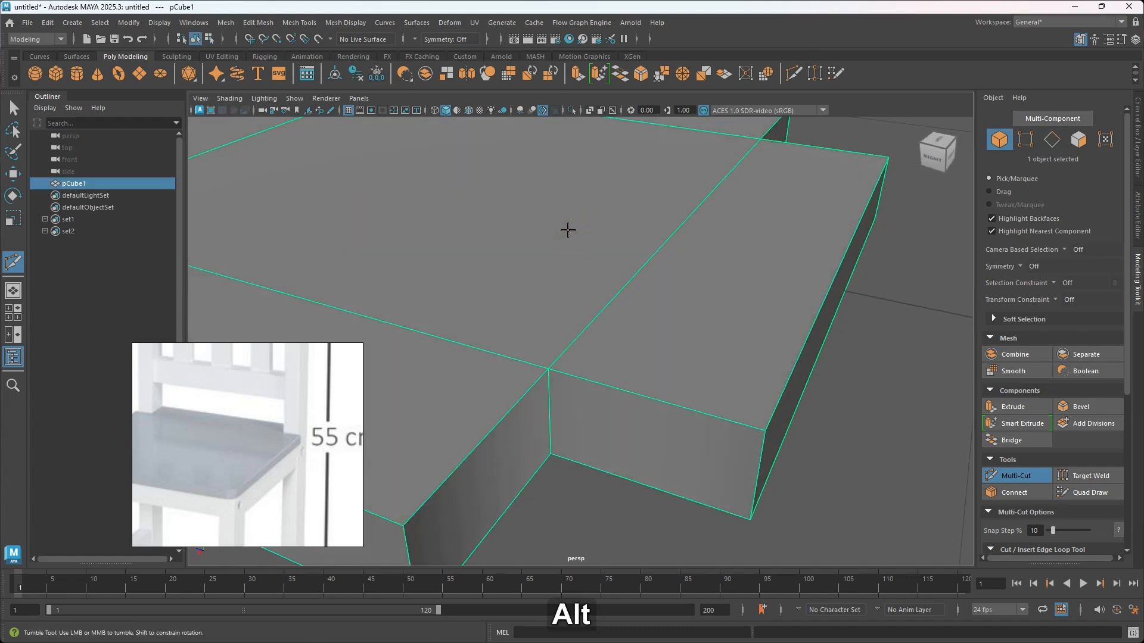
pyautogui.press('w')
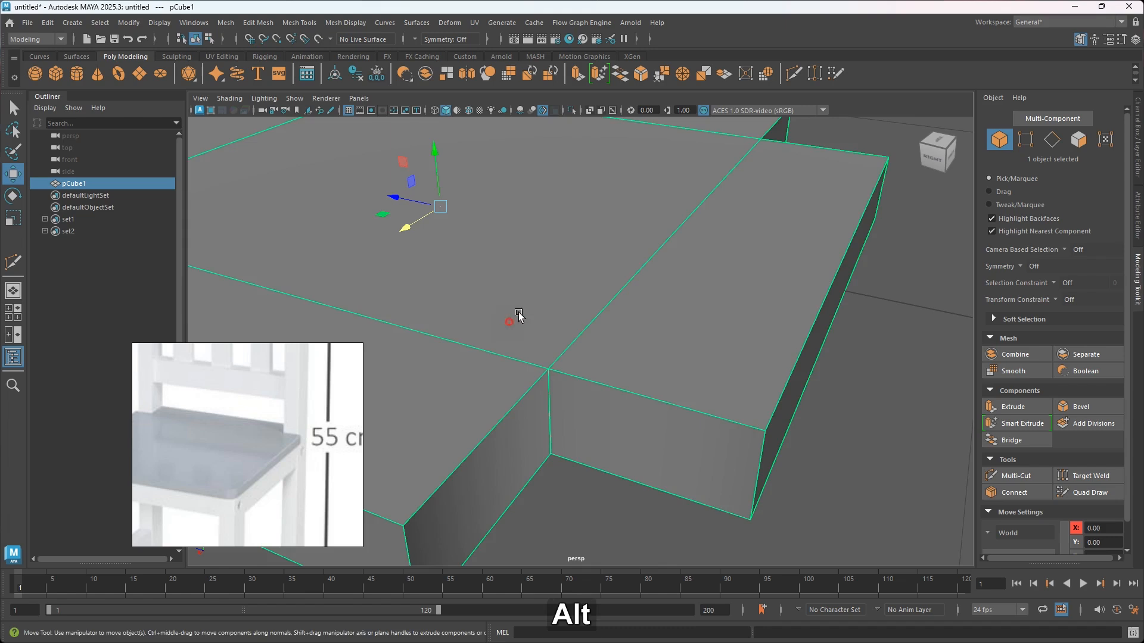
pyautogui.keyDown('alt'); pyautogui.scroll(-3, 517, 309); pyautogui.keyUp('alt')
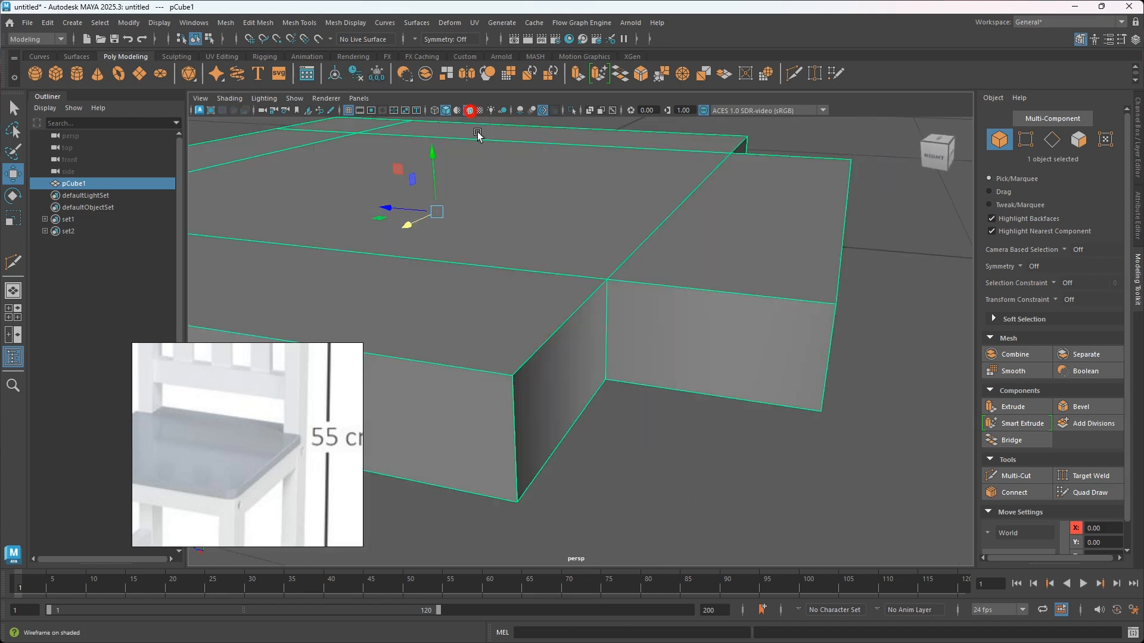
pyautogui.keyDown('alt'); pyautogui.moveTo(606, 356); pyautogui.dragTo(599, 359); pyautogui.keyUp('alt')
pyautogui.click(670, 474)
pyautogui.keyDown('alt'); pyautogui.moveTo(560, 289); pyautogui.dragTo(583, 319); pyautogui.keyUp('alt')
pyautogui.click(471, 109)
# Display the slab in wireframe and select the upper vertex at the notch's inner corner to examine it
pyautogui.click(436, 112)
pyautogui.keyDown('alt'); pyautogui.moveTo(734, 415); pyautogui.dragTo(605, 439); pyautogui.keyUp('alt')
pyautogui.click(558, 379)
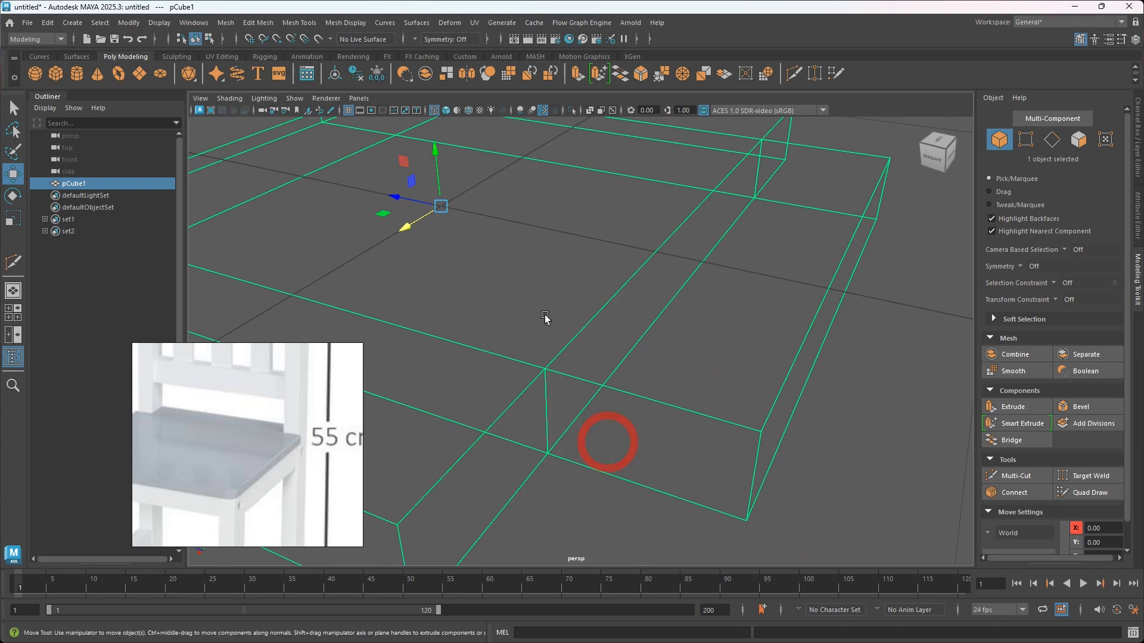
pyautogui.rightClick(542, 304)
pyautogui.click(518, 305)
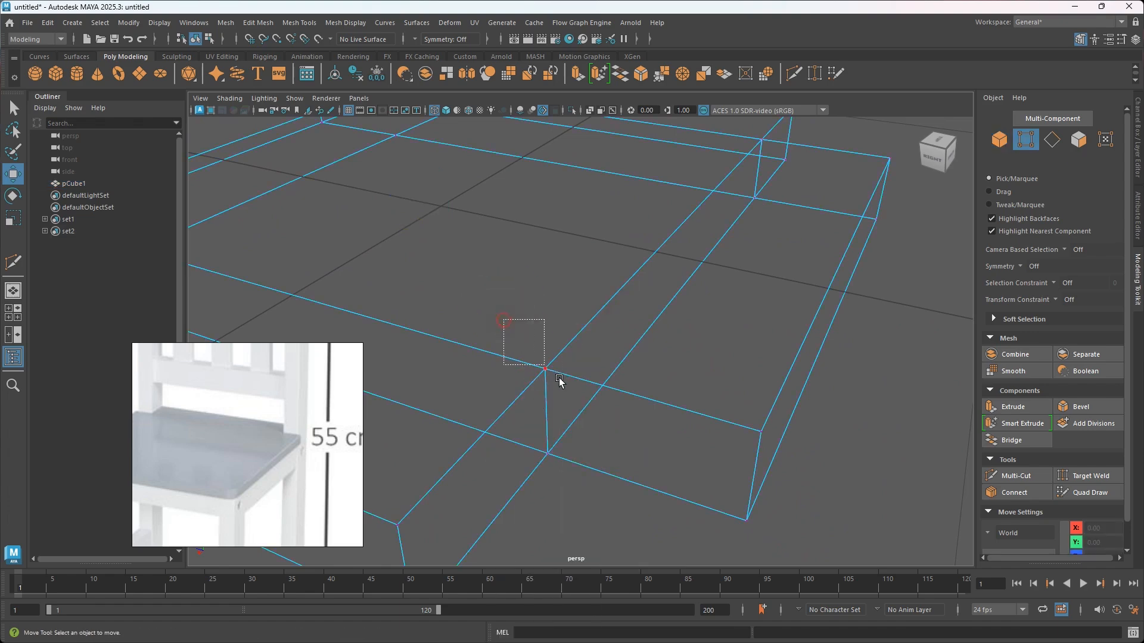
pyautogui.click(544, 373)
pyautogui.moveTo(545, 390)
pyautogui.keyDown('alt'); pyautogui.mouseDown()
pyautogui.moveTo(605, 431)
pyautogui.moveTo(572, 431)
pyautogui.moveTo(565, 404)
pyautogui.moveTo(485, 439)
pyautogui.moveTo(485, 457)
pyautogui.moveTo(648, 437)
pyautogui.moveTo(687, 401)
pyautogui.moveTo(595, 417)
pyautogui.moveTo(561, 383)
pyautogui.mouseUp(); pyautogui.keyUp('alt')
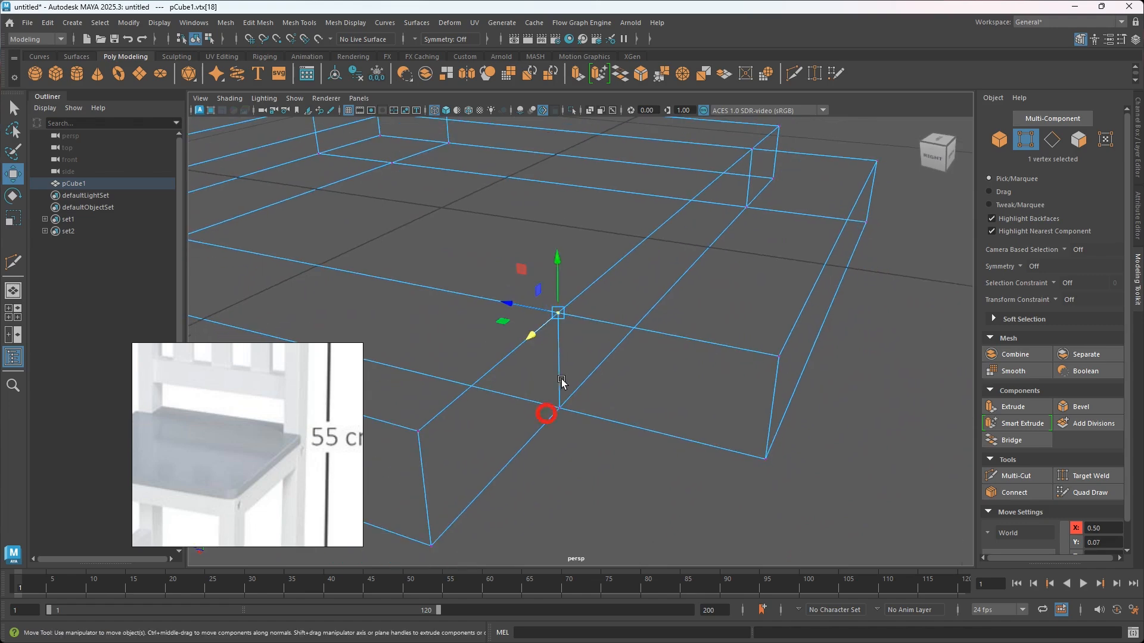
# Return the viewport to shaded display with wireframe shown on the shaded surfaces
pyautogui.click(446, 110)
pyautogui.click(435, 111)
pyautogui.click(446, 111)
pyautogui.keyDown('alt'); pyautogui.moveTo(463, 140); pyautogui.dragTo(544, 273); pyautogui.keyUp('alt')
pyautogui.click(468, 110)
pyautogui.keyDown('alt'); pyautogui.moveTo(504, 237); pyautogui.dragTo(522, 284); pyautogui.keyUp('alt')
pyautogui.scroll(-4, 521, 301)
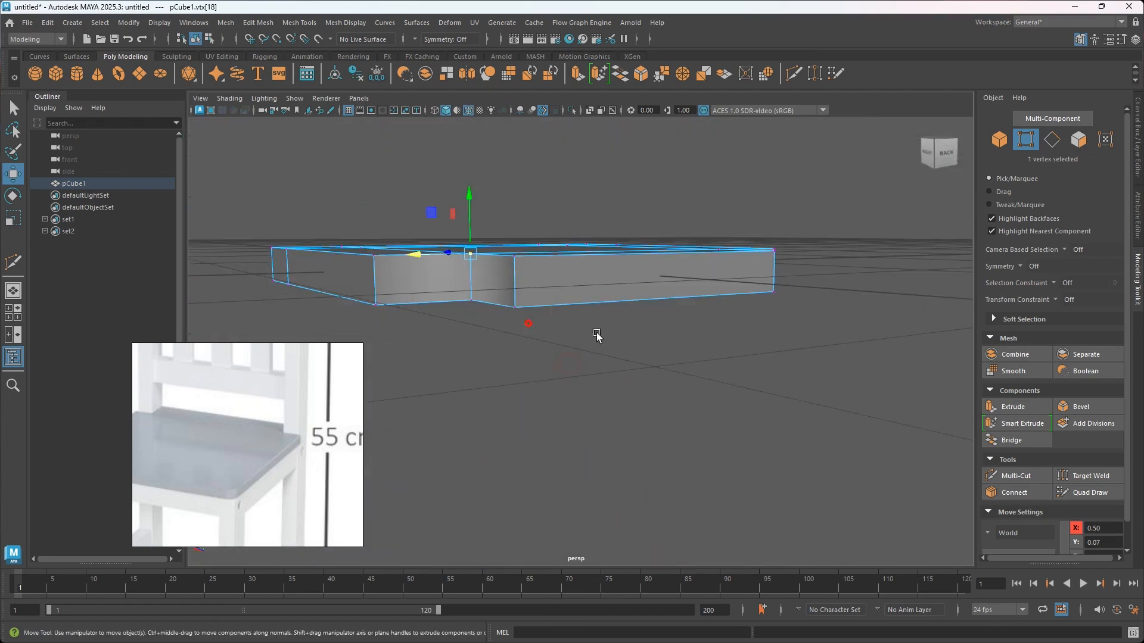
# Leave vertex mode for object mode and deselect the slab
pyautogui.click(691, 345)
pyautogui.keyDown('alt'); pyautogui.moveTo(620, 329); pyautogui.dragTo(643, 304); pyautogui.keyUp('alt')
pyautogui.moveTo(643, 304); pyautogui.dragTo(645, 332, button='right')
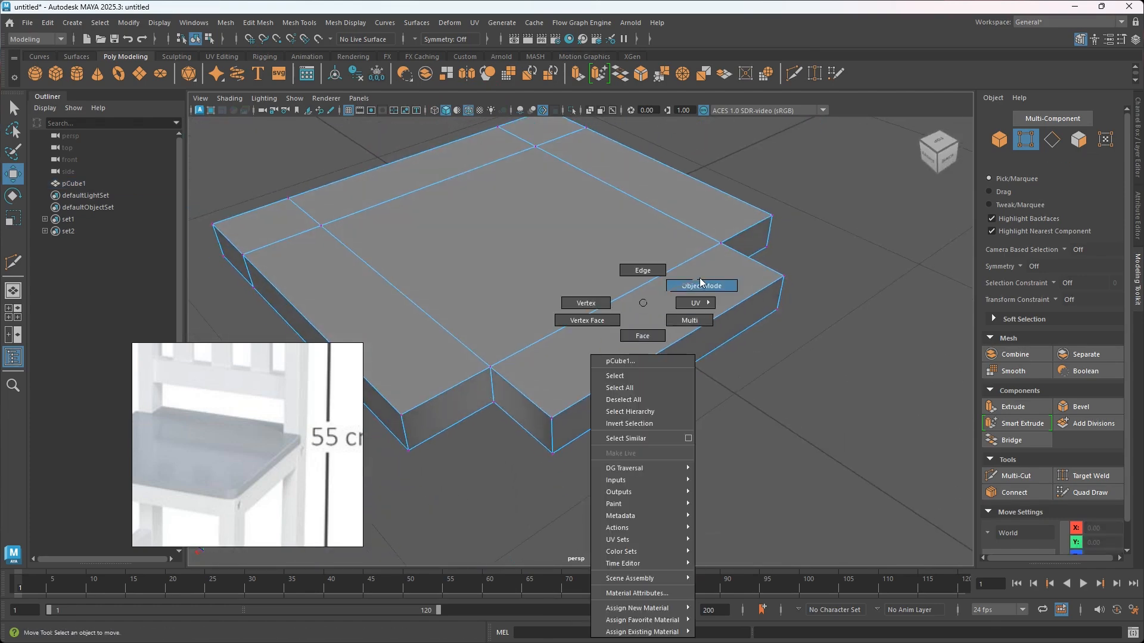
pyautogui.moveTo(700, 284); pyautogui.dragTo(702, 286, button='right')
pyautogui.click(849, 380)
pyautogui.keyDown('alt'); pyautogui.moveTo(504, 381); pyautogui.dragTo(525, 385); pyautogui.keyUp('alt')
pyautogui.keyDown('alt'); pyautogui.moveTo(599, 341); pyautogui.dragTo(684, 355, button='middle'); pyautogui.keyUp('alt')
pyautogui.keyDown('alt'); pyautogui.moveTo(662, 378); pyautogui.dragTo(620, 367); pyautogui.keyUp('alt')
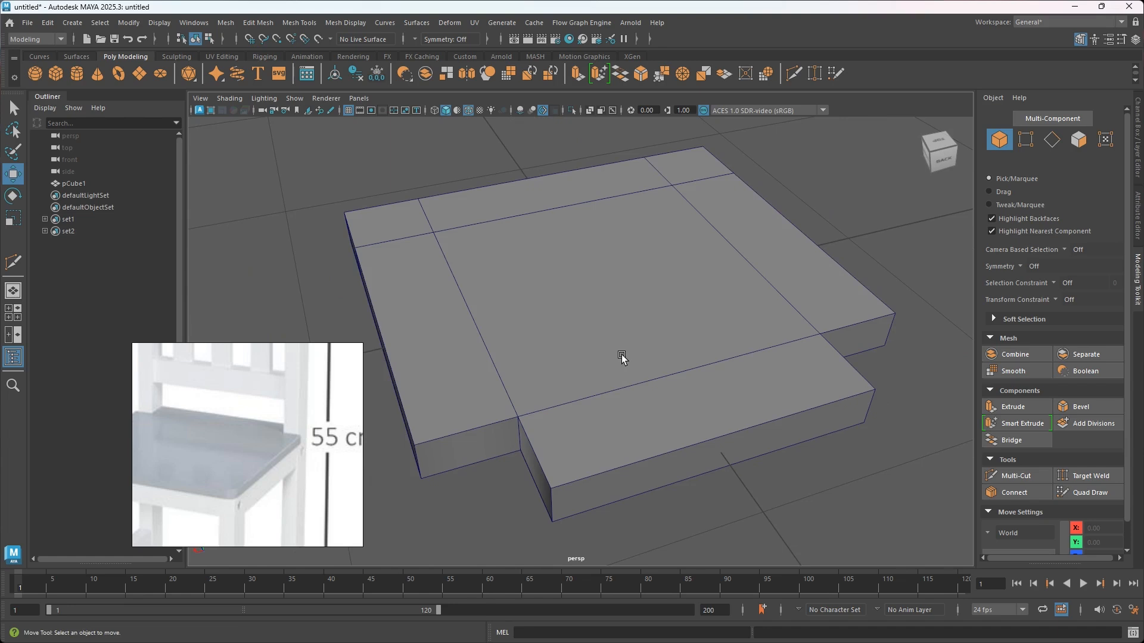
# Select the seat slab and preview it with smooth mesh display, checking the rounding around the notches
pyautogui.keyDown('alt'); pyautogui.moveTo(625, 363); pyautogui.dragTo(605, 370); pyautogui.keyUp('alt')
pyautogui.keyDown('alt'); pyautogui.moveTo(605, 370); pyautogui.dragTo(595, 416, button='middle'); pyautogui.keyUp('alt')
pyautogui.moveTo(594, 303); pyautogui.dragTo(641, 287, button='right')
pyautogui.keyDown('alt'); pyautogui.moveTo(603, 413); pyautogui.dragTo(636, 299); pyautogui.keyUp('alt')
pyautogui.click(636, 296)
pyautogui.keyDown('alt'); pyautogui.moveTo(577, 414); pyautogui.dragTo(584, 416); pyautogui.keyUp('alt')
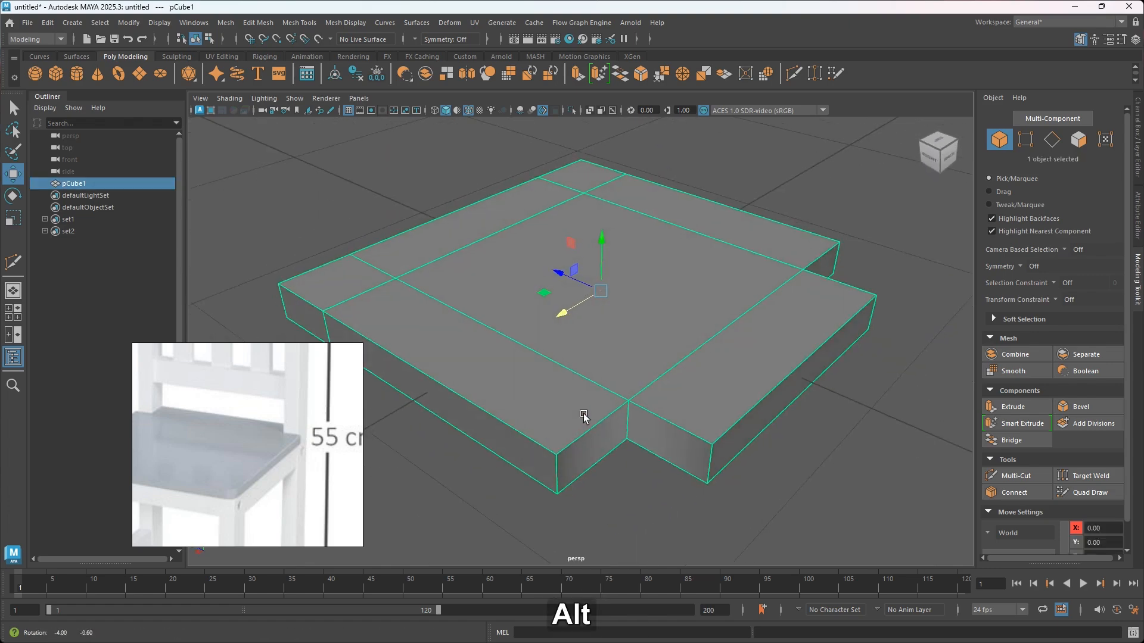
pyautogui.keyDown('alt'); pyautogui.moveTo(628, 420); pyautogui.dragTo(640, 403, button='middle'); pyautogui.keyUp('alt')
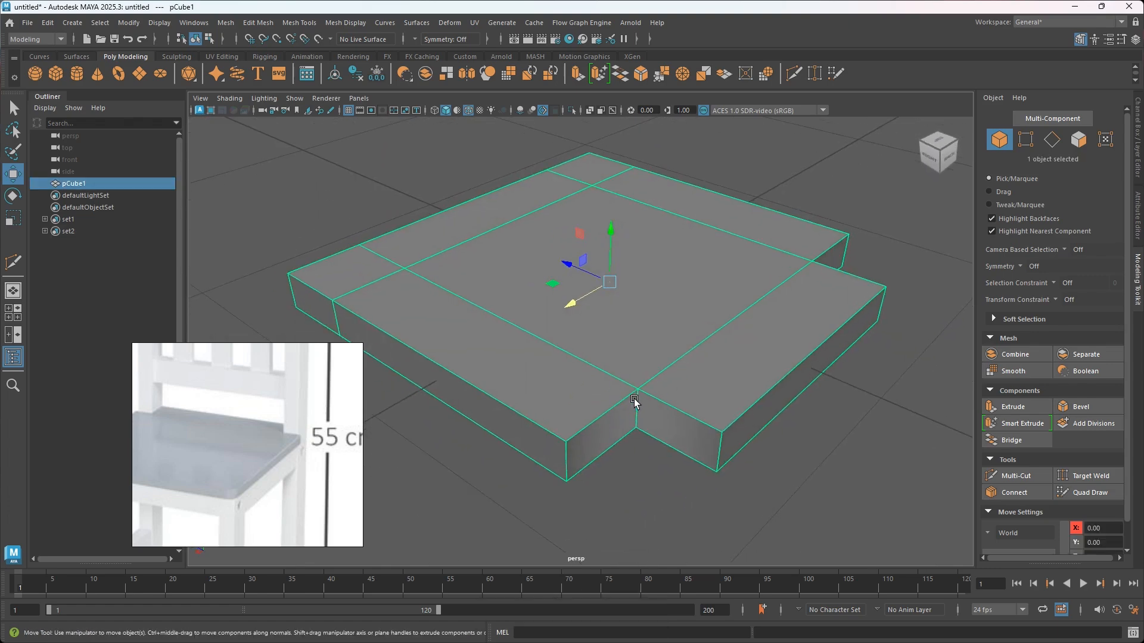
pyautogui.press('3')
pyautogui.click(802, 459)
pyautogui.keyDown('alt'); pyautogui.moveTo(801, 459); pyautogui.dragTo(660, 395); pyautogui.keyUp('alt')
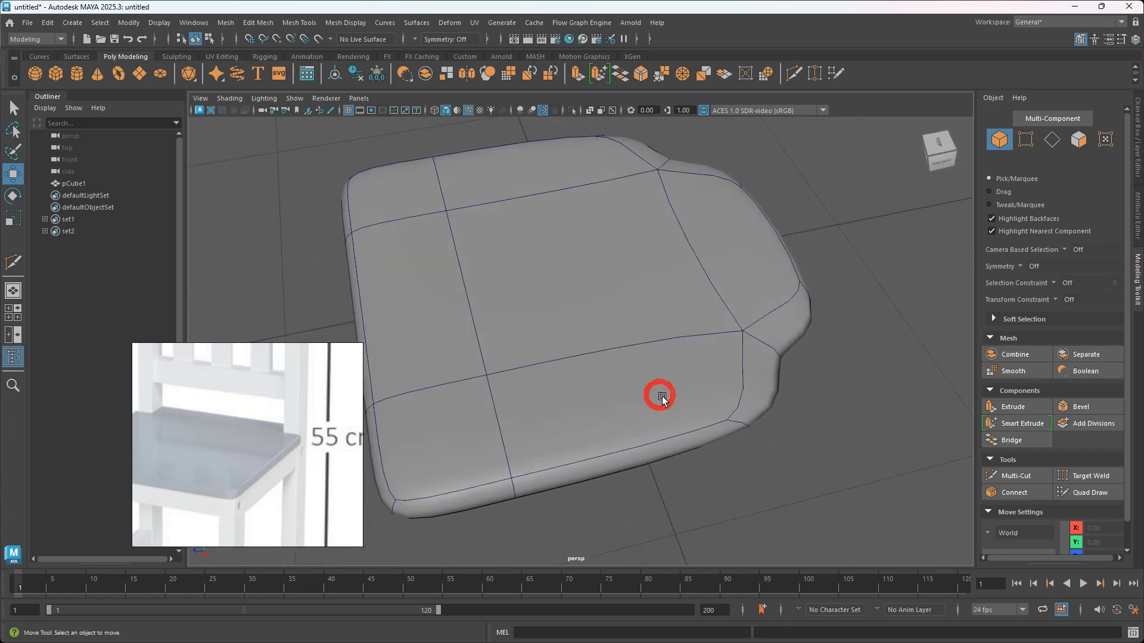
# Return the slab to unsmoothed display and compare its shape with the seat in the reference image
pyautogui.click(650, 320)
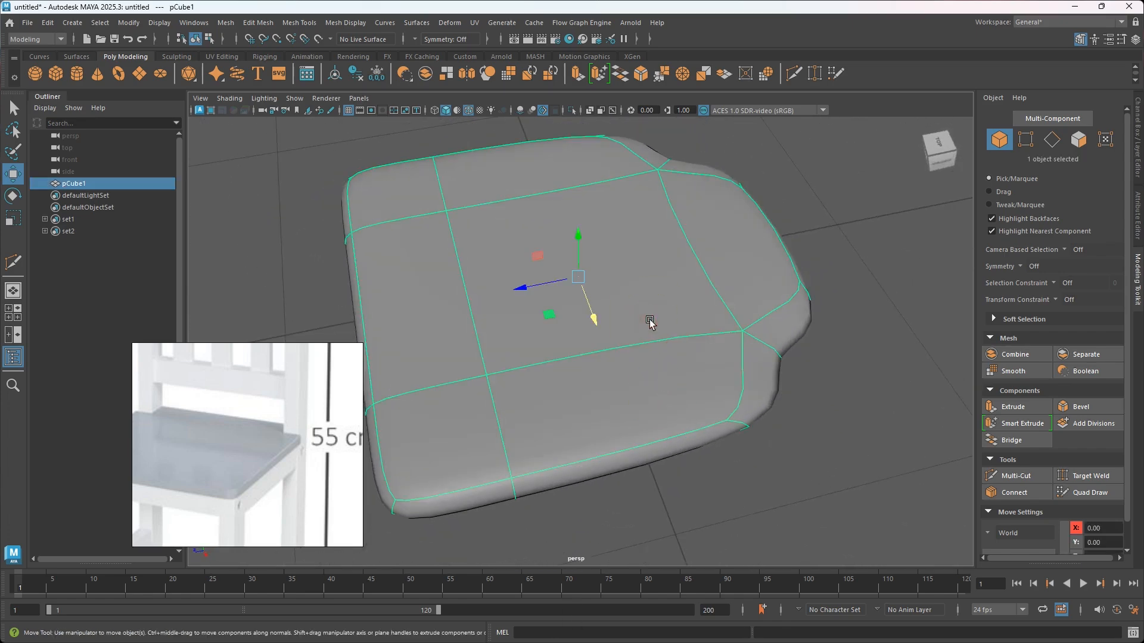
pyautogui.press('1')
pyautogui.keyDown('alt'); pyautogui.moveTo(595, 424); pyautogui.dragTo(682, 400); pyautogui.keyUp('alt')
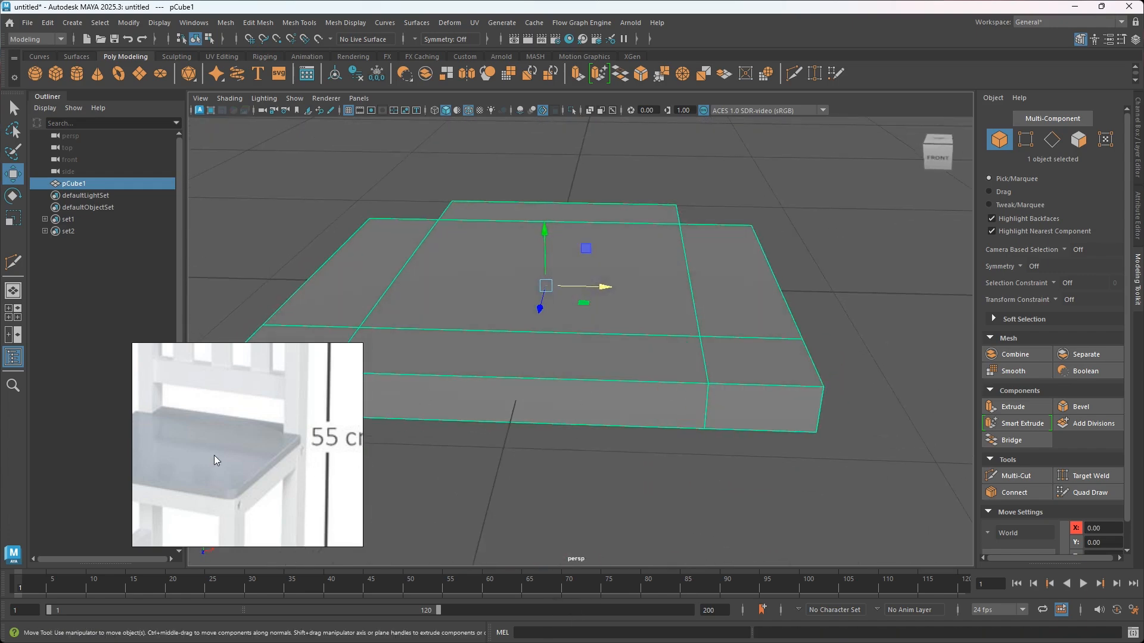
pyautogui.scroll(-1, 262, 476)
pyautogui.keyDown('alt'); pyautogui.middleClick(297, 462); pyautogui.keyUp('alt')
pyautogui.keyDown('alt'); pyautogui.moveTo(752, 235); pyautogui.dragTo(653, 384); pyautogui.keyUp('alt')
pyautogui.keyDown('alt'); pyautogui.moveTo(685, 369); pyautogui.dragTo(669, 320, button='middle'); pyautogui.keyUp('alt')
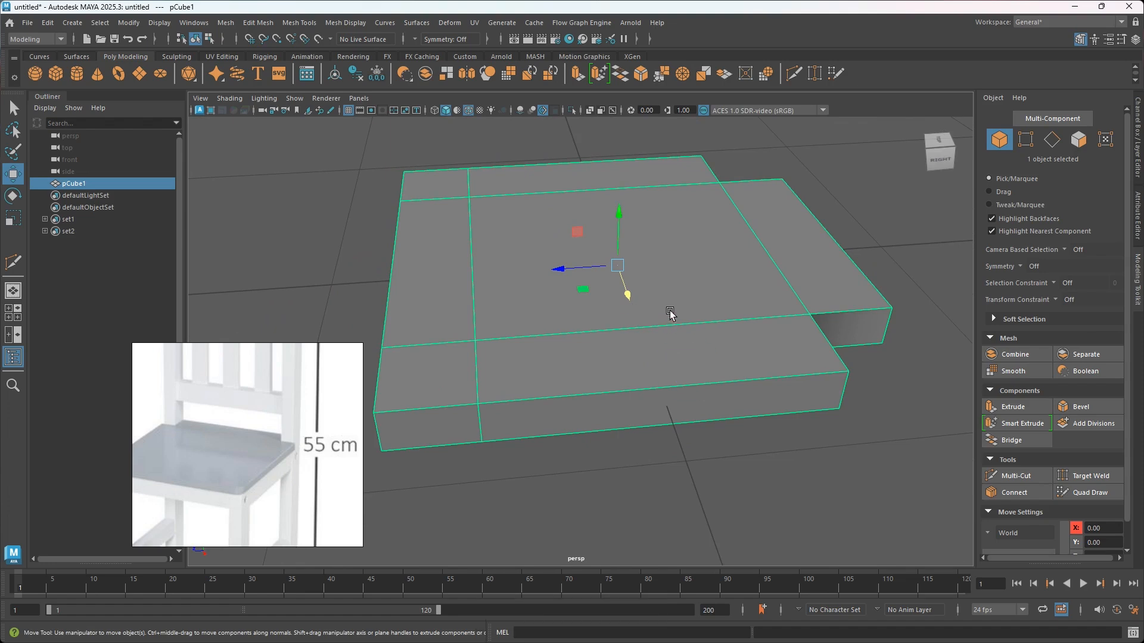
# Bevel all edges of the seat slab with 2 segments
pyautogui.hotkey('ctrl', 'b')
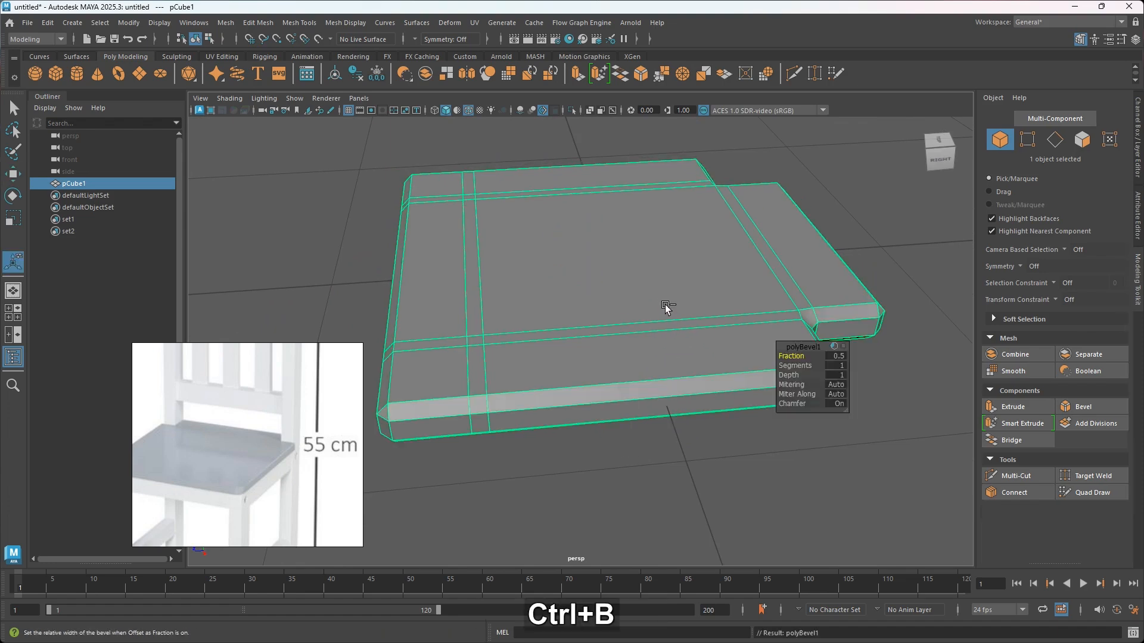
pyautogui.keyDown('alt'); pyautogui.moveTo(754, 331); pyautogui.dragTo(638, 339); pyautogui.keyUp('alt')
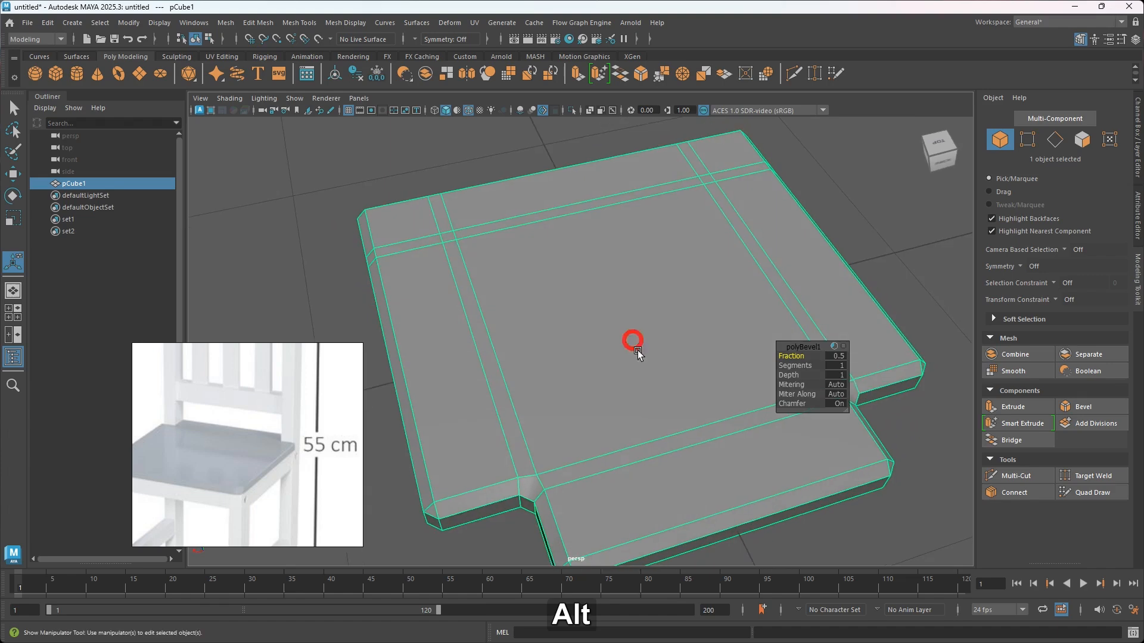
pyautogui.keyDown('alt'); pyautogui.moveTo(639, 339); pyautogui.dragTo(620, 337, button='middle'); pyautogui.keyUp('alt')
pyautogui.keyDown('alt'); pyautogui.moveTo(619, 337); pyautogui.dragTo(631, 313); pyautogui.keyUp('alt')
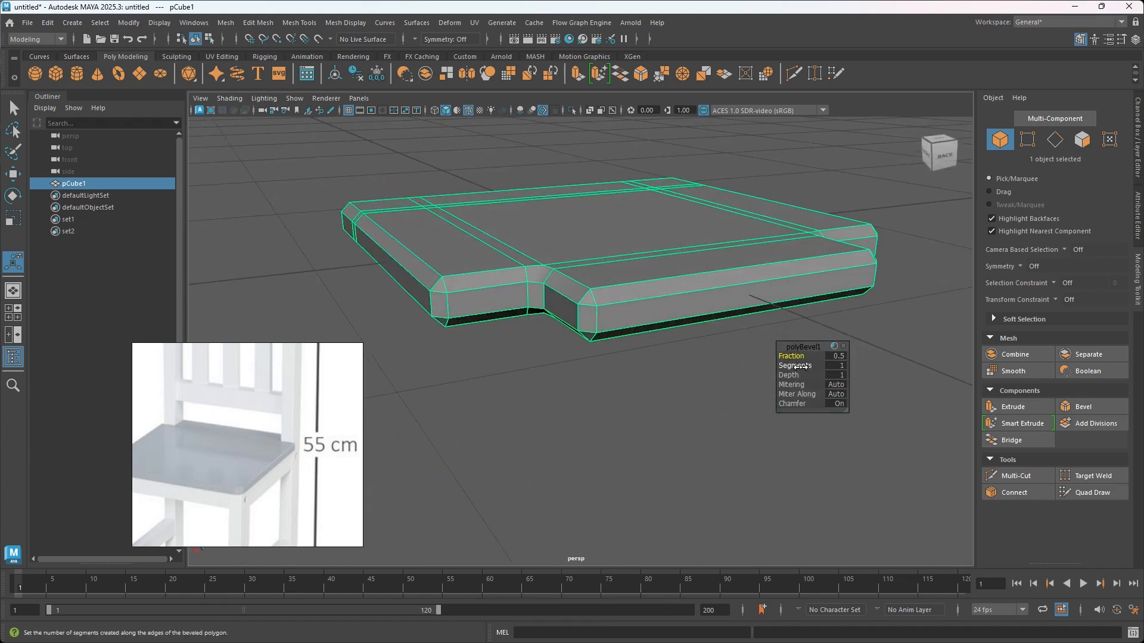
pyautogui.moveTo(802, 367); pyautogui.dragTo(824, 367)
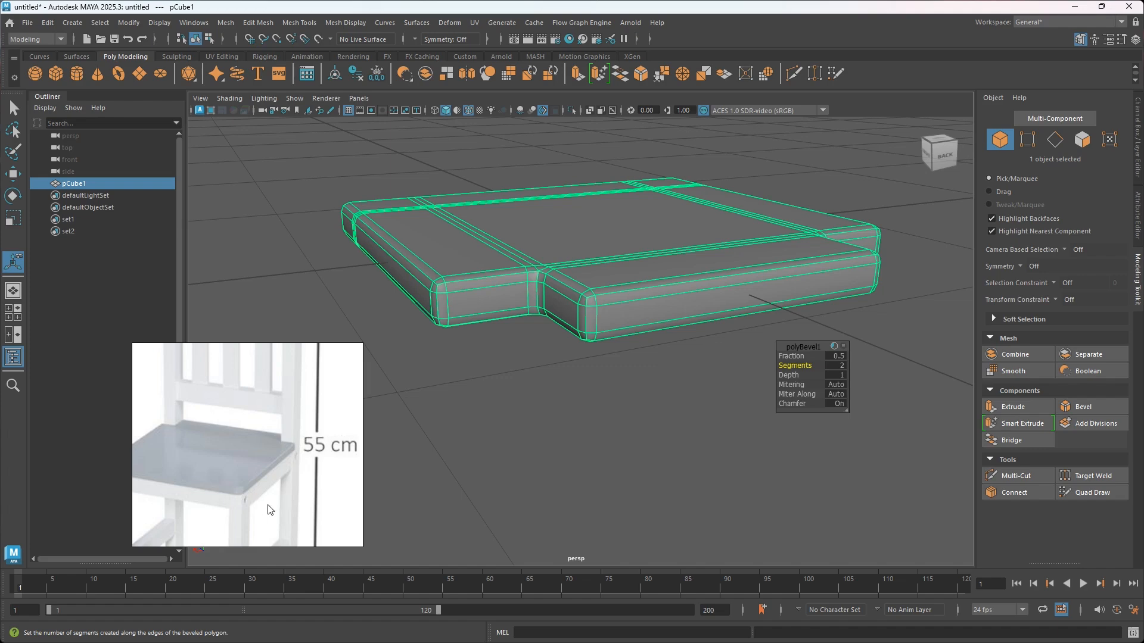
# Lower the bevel fraction to about 0.46, leave the bevel manipulator and deselect the slab
pyautogui.keyDown('alt'); pyautogui.moveTo(477, 405); pyautogui.dragTo(527, 356); pyautogui.keyUp('alt')
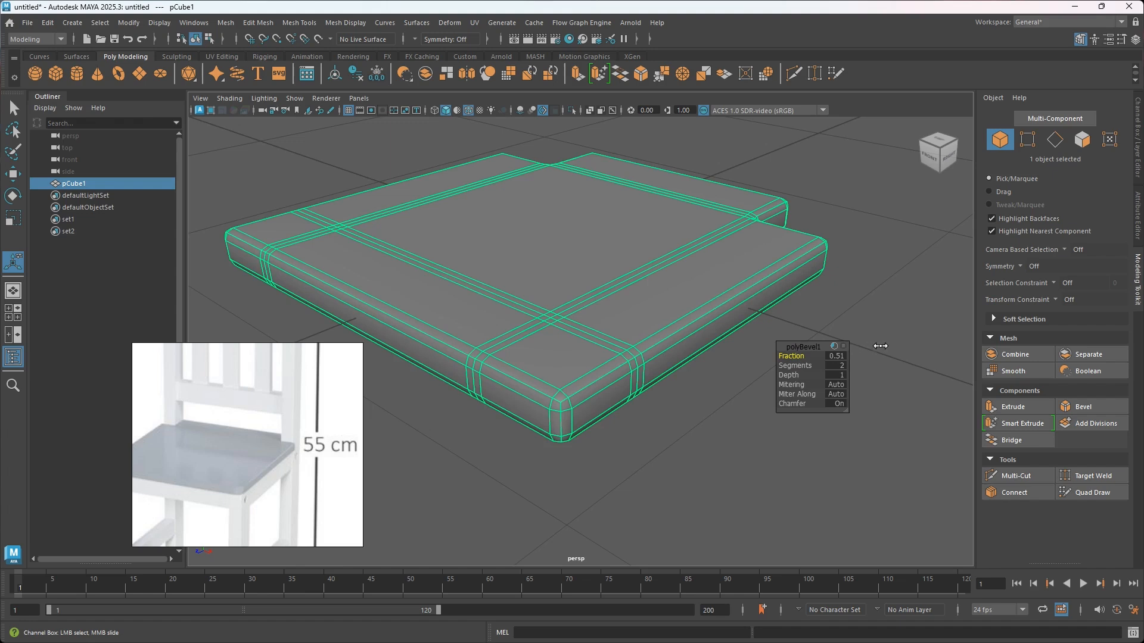
pyautogui.moveTo(965, 350); pyautogui.dragTo(699, 357)
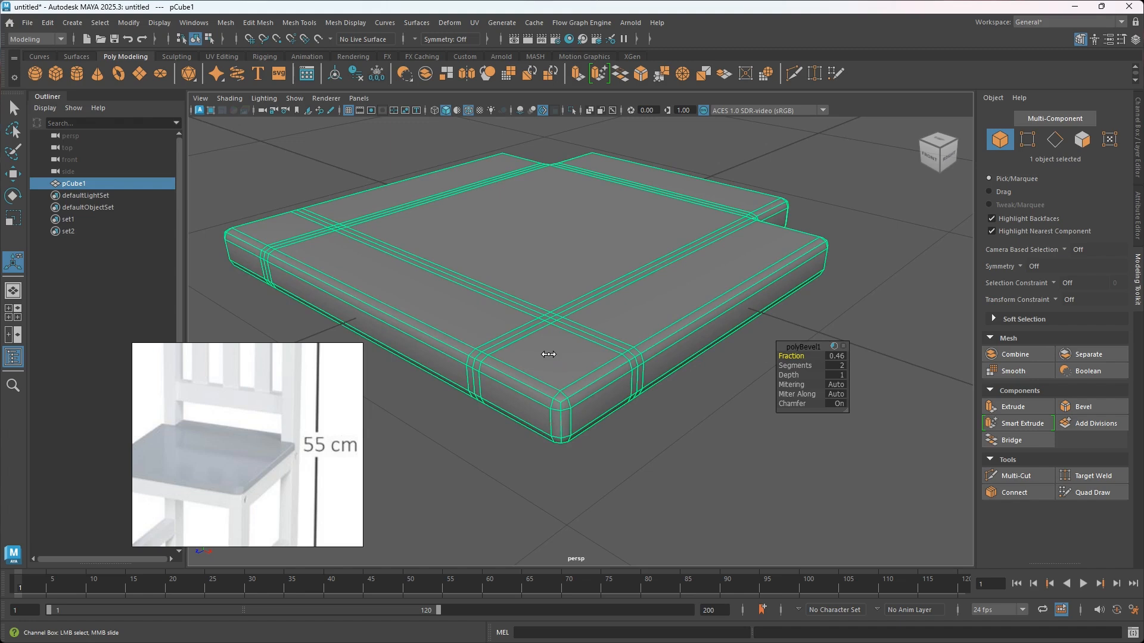
pyautogui.rightClick(852, 284)
pyautogui.click(911, 263)
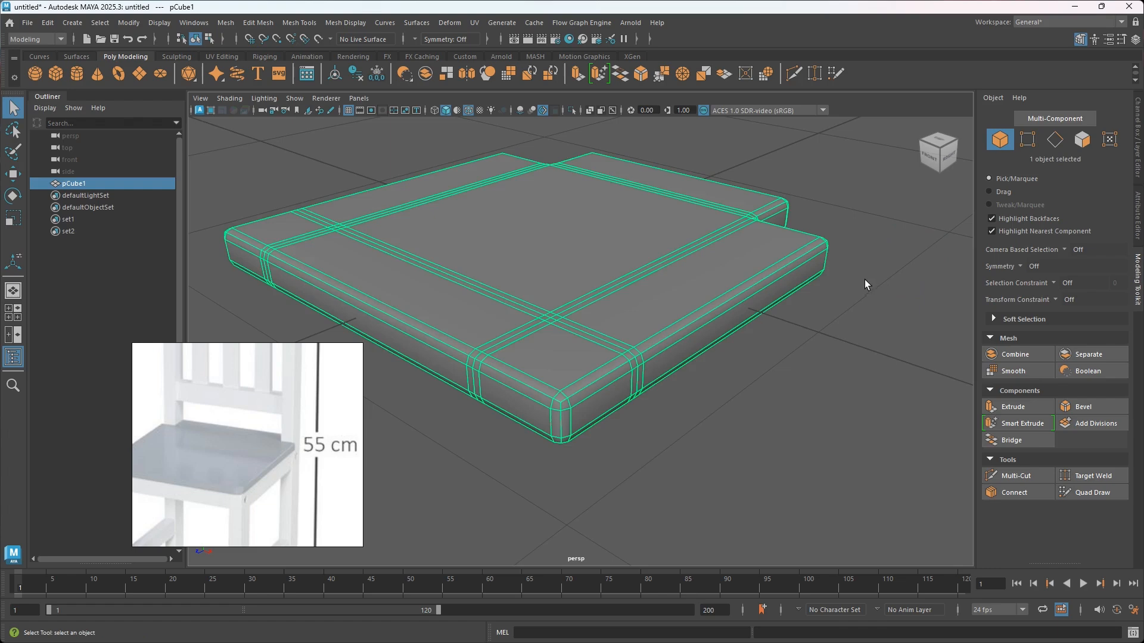
pyautogui.click(716, 334)
pyautogui.keyDown('alt'); pyautogui.moveTo(716, 335); pyautogui.dragTo(680, 345); pyautogui.keyUp('alt')
pyautogui.keyDown('alt'); pyautogui.moveTo(679, 344); pyautogui.dragTo(738, 342, button='middle'); pyautogui.keyUp('alt')
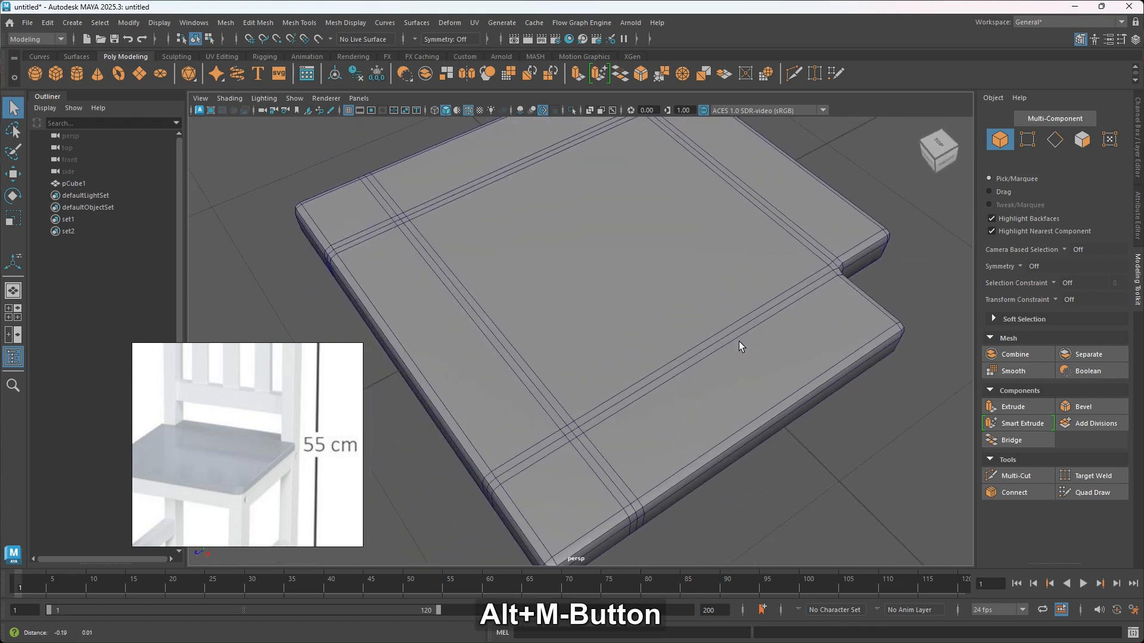
# Preview the beveled slab with smooth mesh display, inspect its edges and notches, and return to unsmoothed display
pyautogui.click(673, 326)
pyautogui.keyDown('alt'); pyautogui.moveTo(620, 425); pyautogui.dragTo(700, 413); pyautogui.keyUp('alt')
pyautogui.press('3')
pyautogui.click(806, 393)
pyautogui.keyDown('alt'); pyautogui.moveTo(764, 394); pyautogui.dragTo(909, 405); pyautogui.keyUp('alt')
pyautogui.keyDown('alt'); pyautogui.moveTo(695, 370); pyautogui.dragTo(633, 391); pyautogui.keyUp('alt')
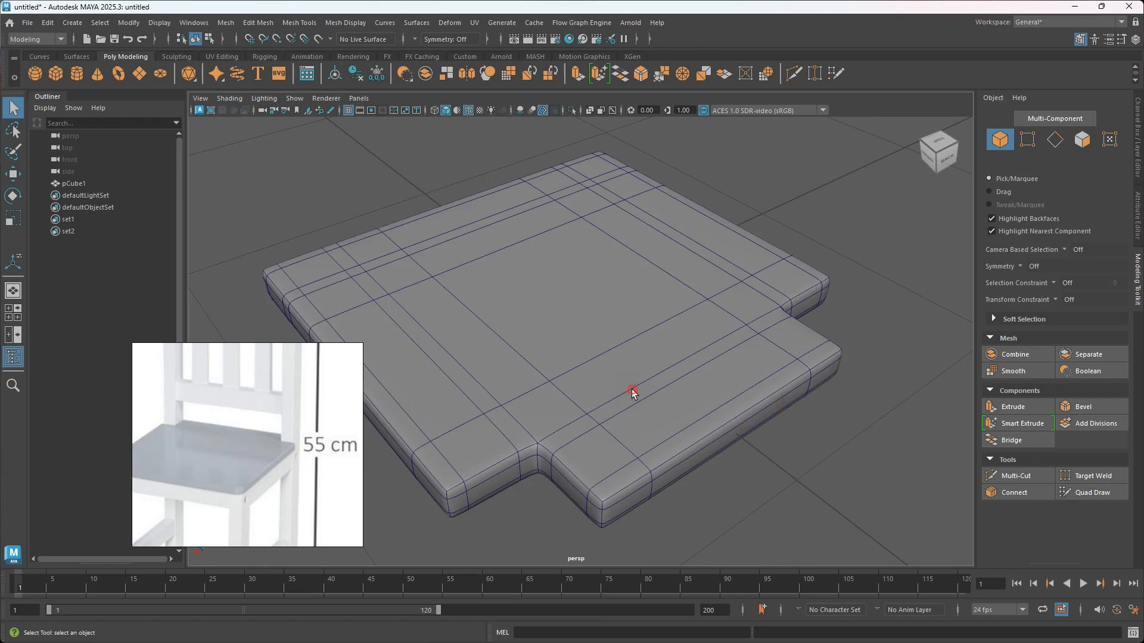
pyautogui.click(633, 398)
pyautogui.press('1')
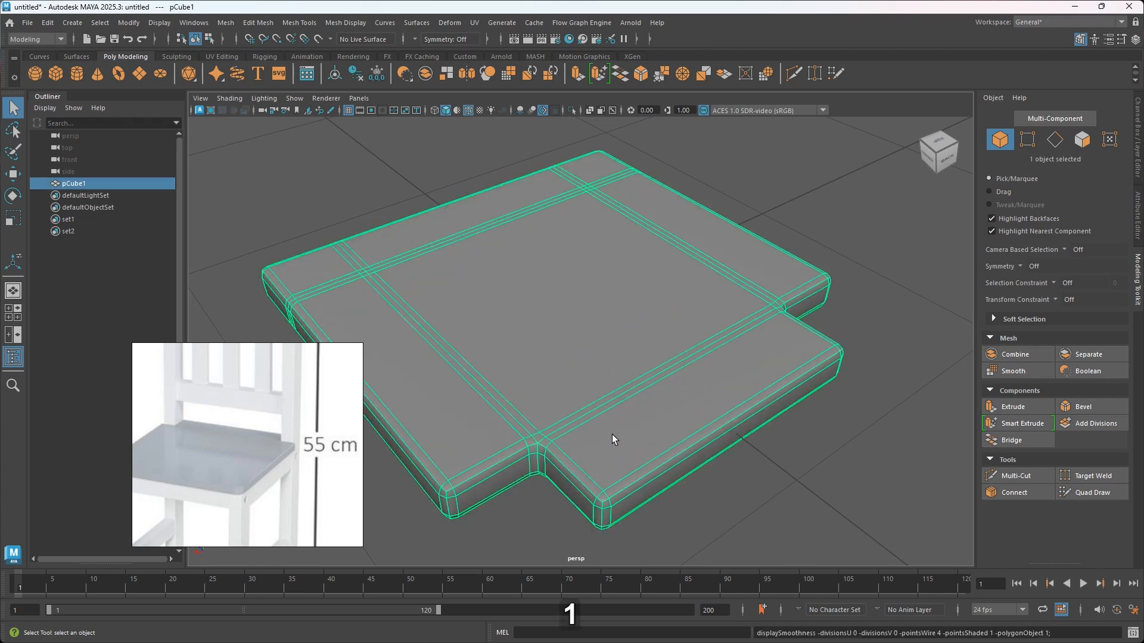
# Undo the display changes, the bevel adjustments and the bevel on the seat slab
pyautogui.hotkey('ctrl', 'z')
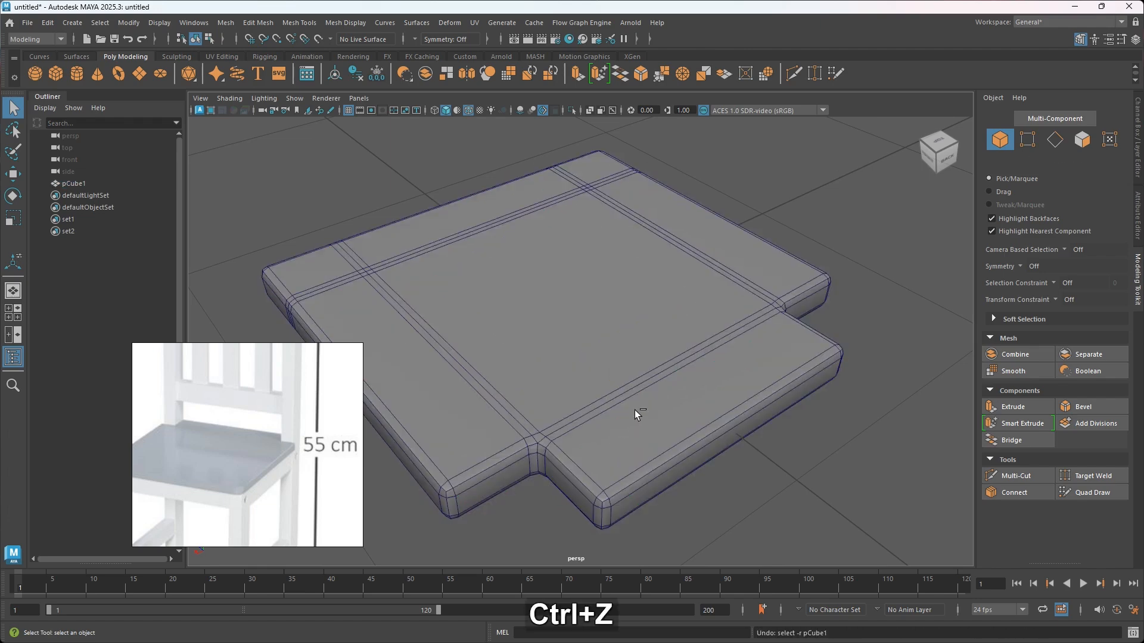
pyautogui.hotkey('ctrl', 'z')
pyautogui.hotkey('ctrl', 'z')
pyautogui.hotkey('ctrl', 'z')
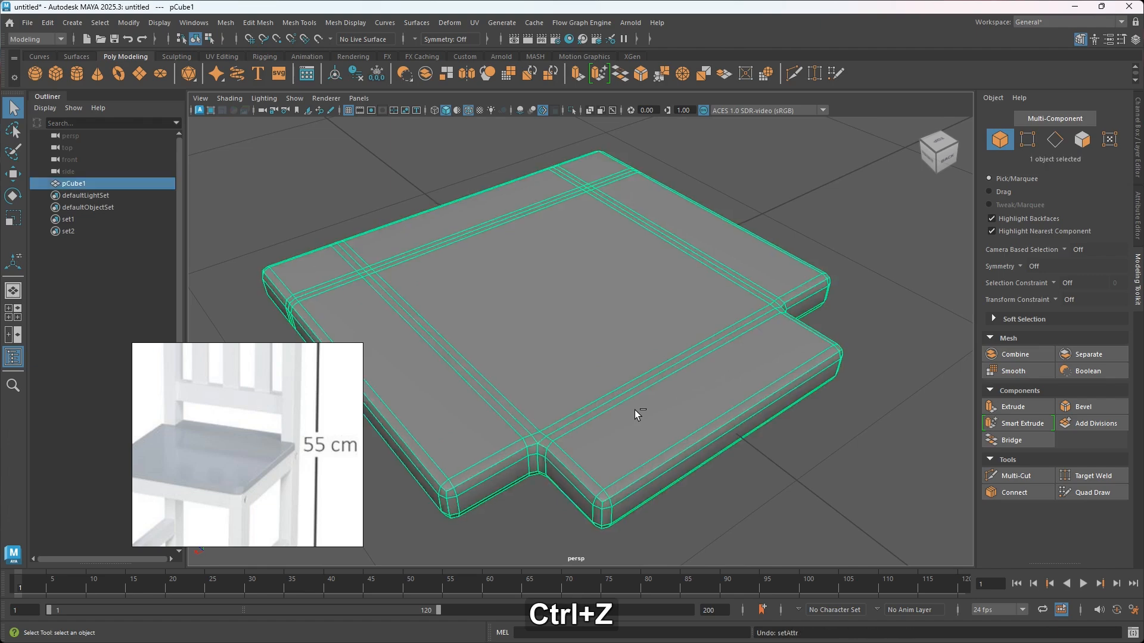
pyautogui.hotkey('ctrl', 'z')
# Bevel the seat slab's edges with 2 segments and a fraction of about 0.26
pyautogui.keyDown('alt'); pyautogui.moveTo(623, 424); pyautogui.dragTo(620, 421); pyautogui.keyUp('alt')
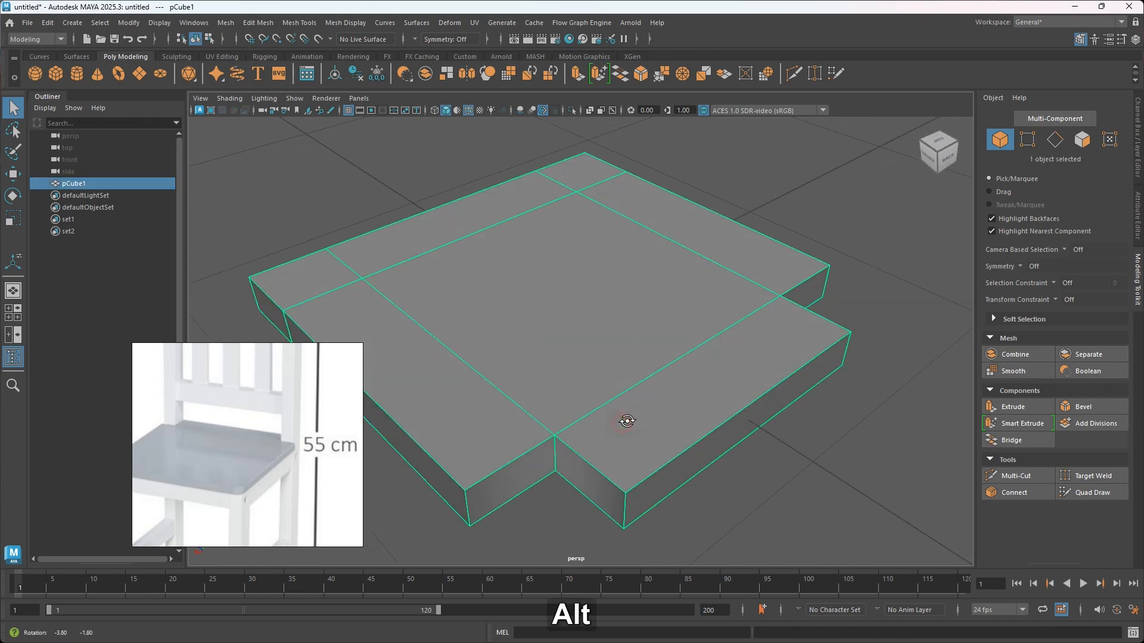
pyautogui.hotkey('ctrl', 'b')
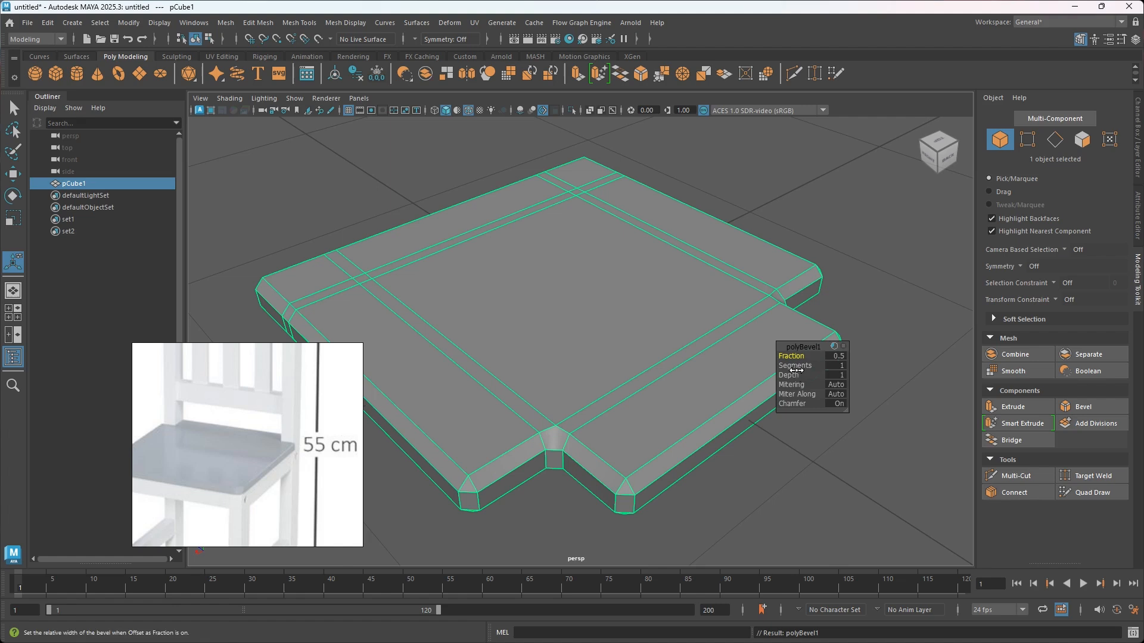
pyautogui.moveTo(801, 366); pyautogui.dragTo(851, 361)
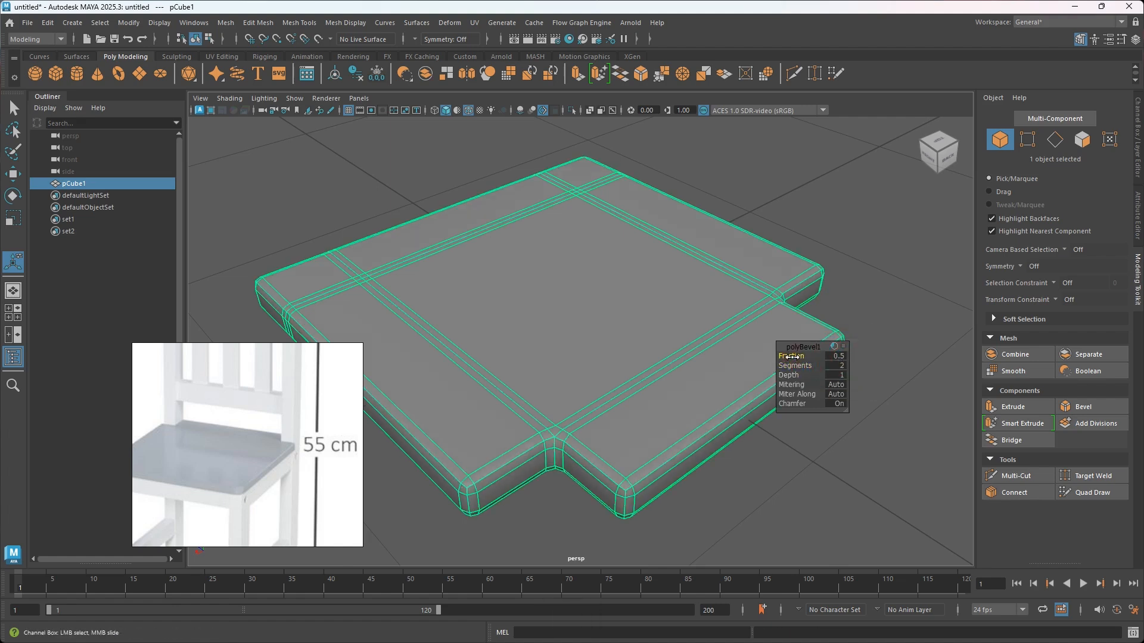
pyautogui.moveTo(793, 359); pyautogui.dragTo(775, 362)
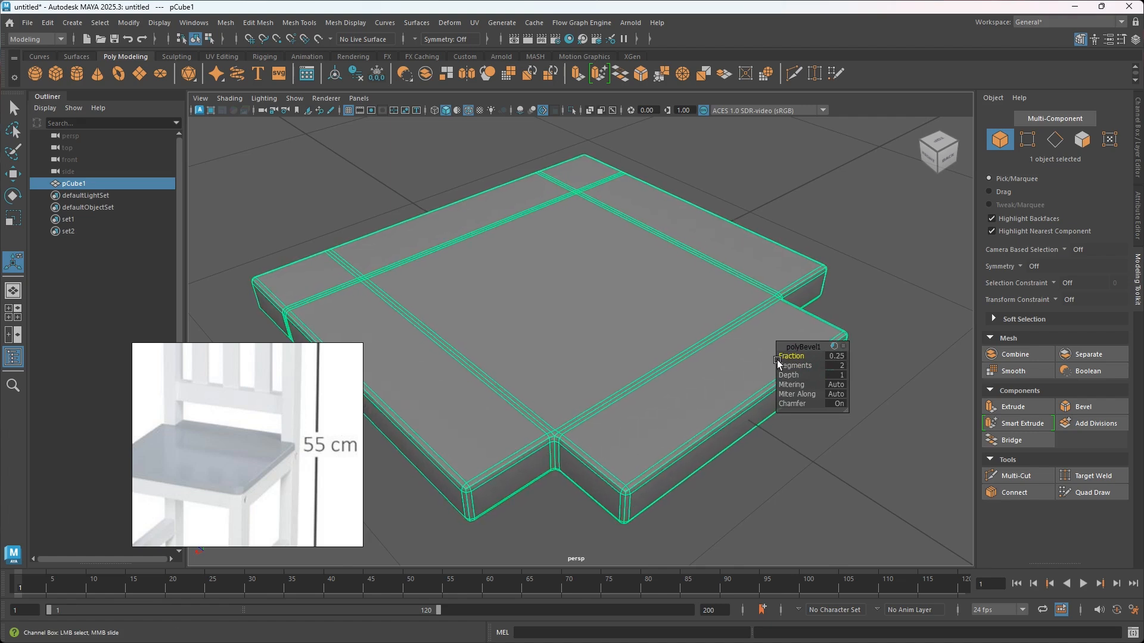
pyautogui.keyDown('alt'); pyautogui.moveTo(745, 381); pyautogui.dragTo(597, 450); pyautogui.keyUp('alt')
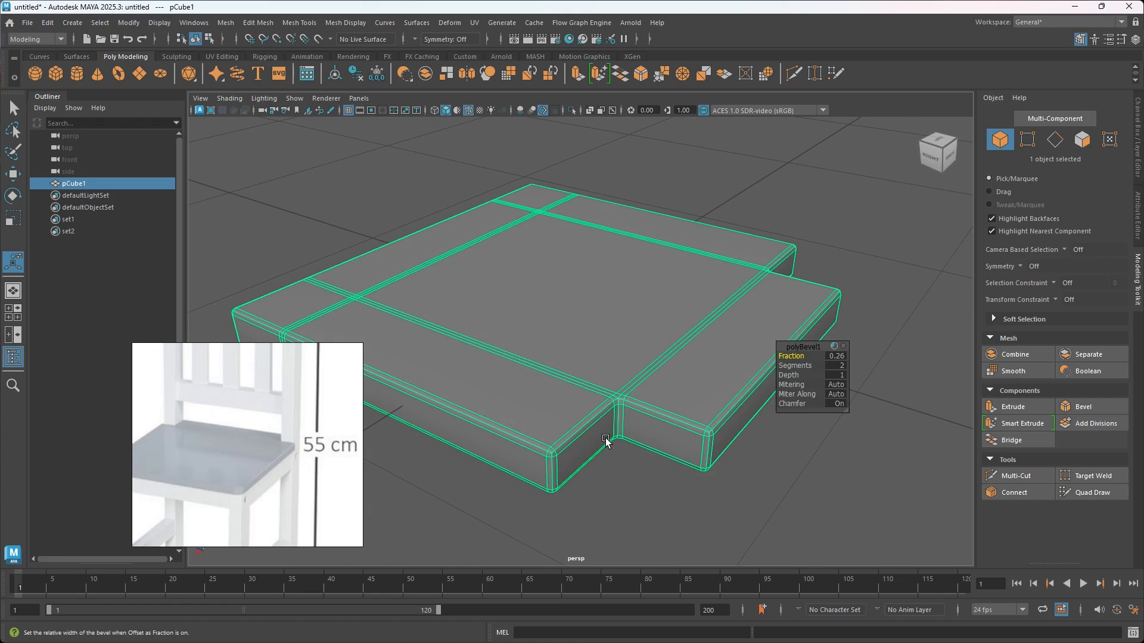
pyautogui.keyDown('alt'); pyautogui.moveTo(696, 446); pyautogui.dragTo(782, 385); pyautogui.keyUp('alt')
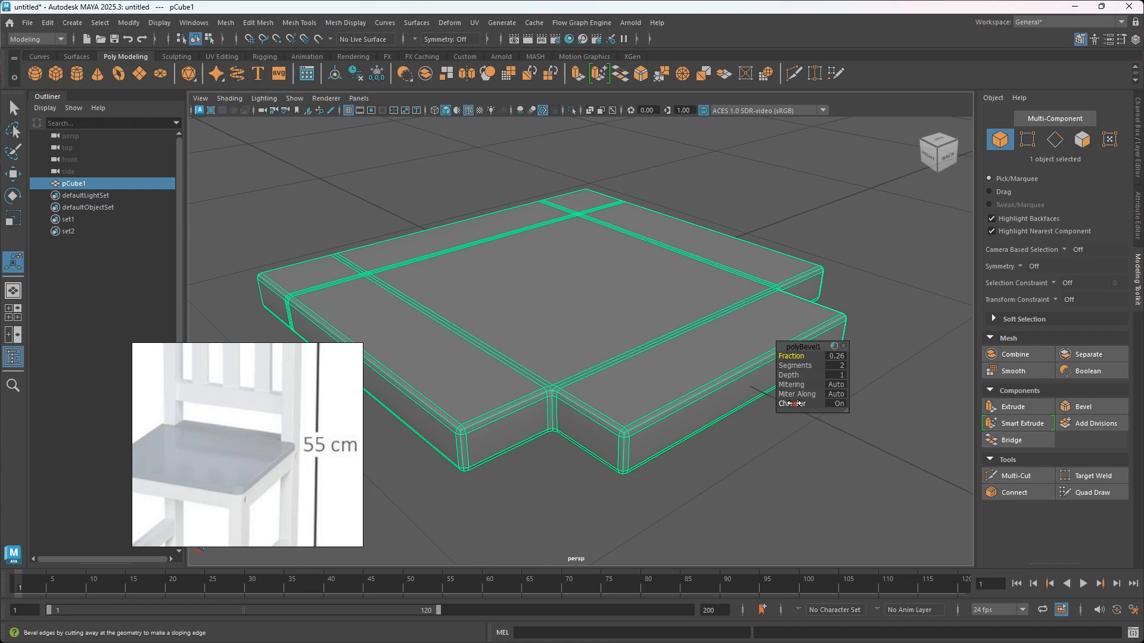
# Leave the bevel manipulator, preview the slab with smooth mesh display and inspect its edges and notch corners
pyautogui.click(799, 405)
pyautogui.keyDown('alt'); pyautogui.moveTo(572, 453); pyautogui.dragTo(621, 441); pyautogui.keyUp('alt')
pyautogui.moveTo(661, 303); pyautogui.dragTo(717, 279, button='right')
pyautogui.press('q')
pyautogui.keyDown('alt'); pyautogui.moveTo(580, 377); pyautogui.dragTo(592, 372); pyautogui.keyUp('alt')
pyautogui.press('3')
pyautogui.click(759, 460)
pyautogui.keyDown('alt'); pyautogui.moveTo(620, 421); pyautogui.dragTo(721, 413); pyautogui.keyUp('alt')
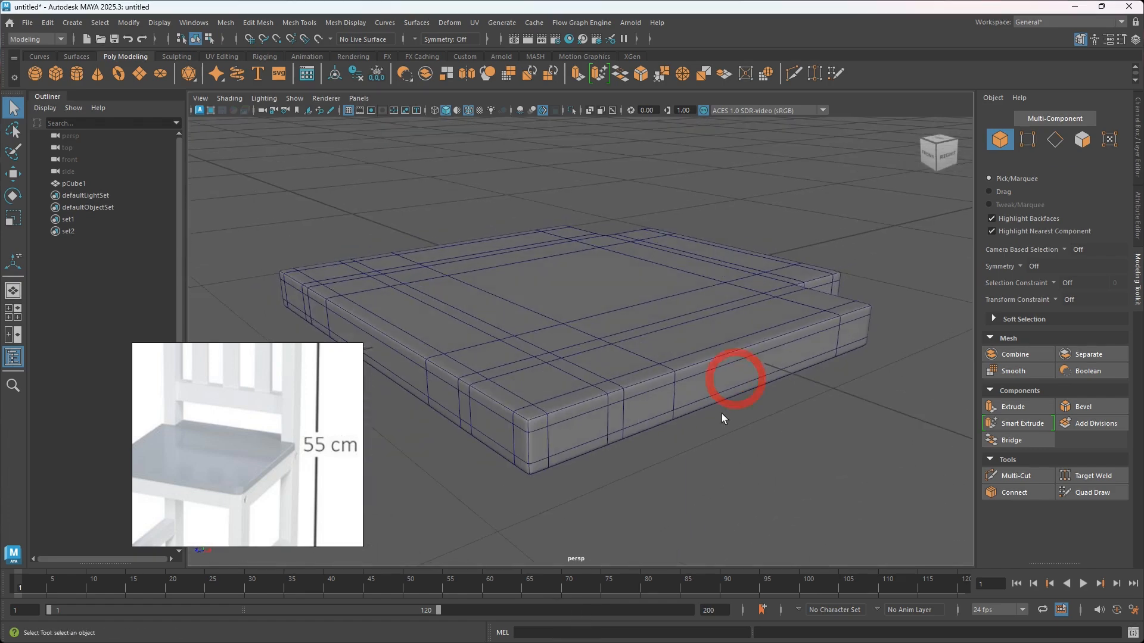
pyautogui.keyDown('alt'); pyautogui.moveTo(544, 434); pyautogui.dragTo(556, 442); pyautogui.keyUp('alt')
pyautogui.keyDown('alt'); pyautogui.moveTo(556, 442); pyautogui.dragTo(590, 395, button='middle'); pyautogui.keyUp('alt')
pyautogui.keyDown('alt'); pyautogui.moveTo(609, 397); pyautogui.dragTo(620, 332); pyautogui.keyUp('alt')
pyautogui.click(620, 334)
# Undo the smooth preview and the bevel on the seat slab
pyautogui.hotkey('ctrl', 'z')
pyautogui.hotkey('ctrl', 'z')
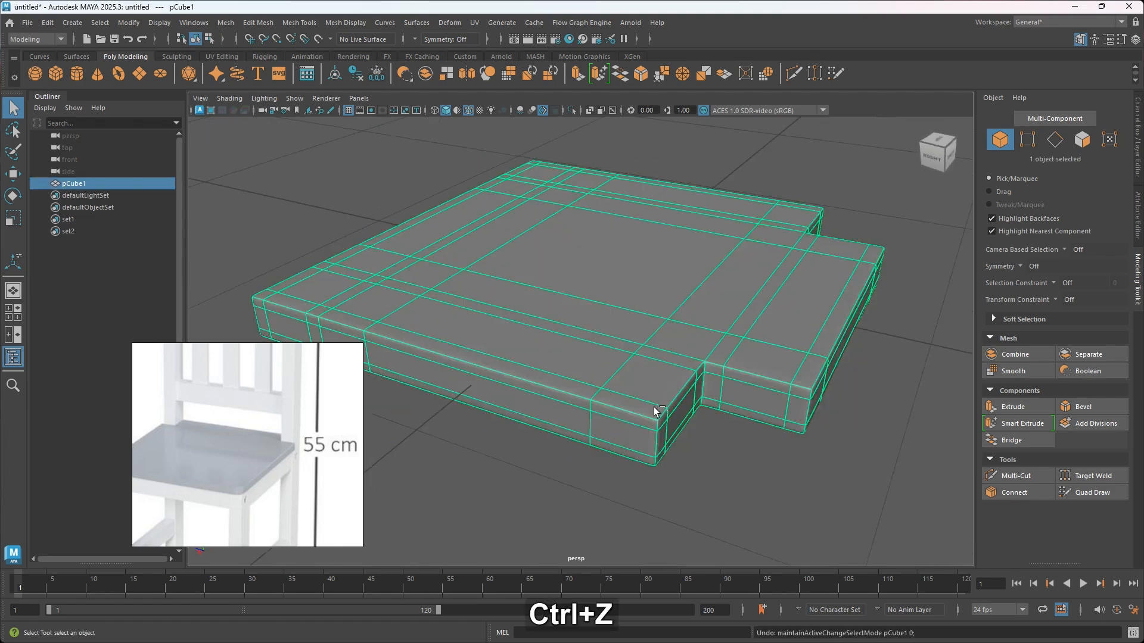
pyautogui.hotkey('ctrl', 'z')
pyautogui.hotkey('ctrl', 'z')
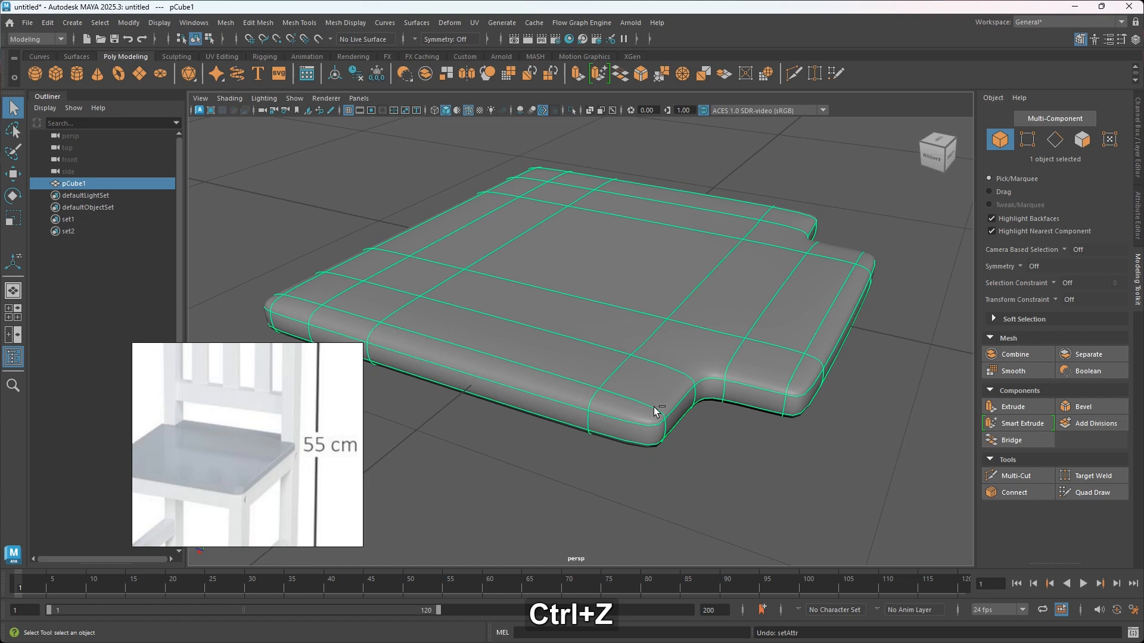
pyautogui.press('1')
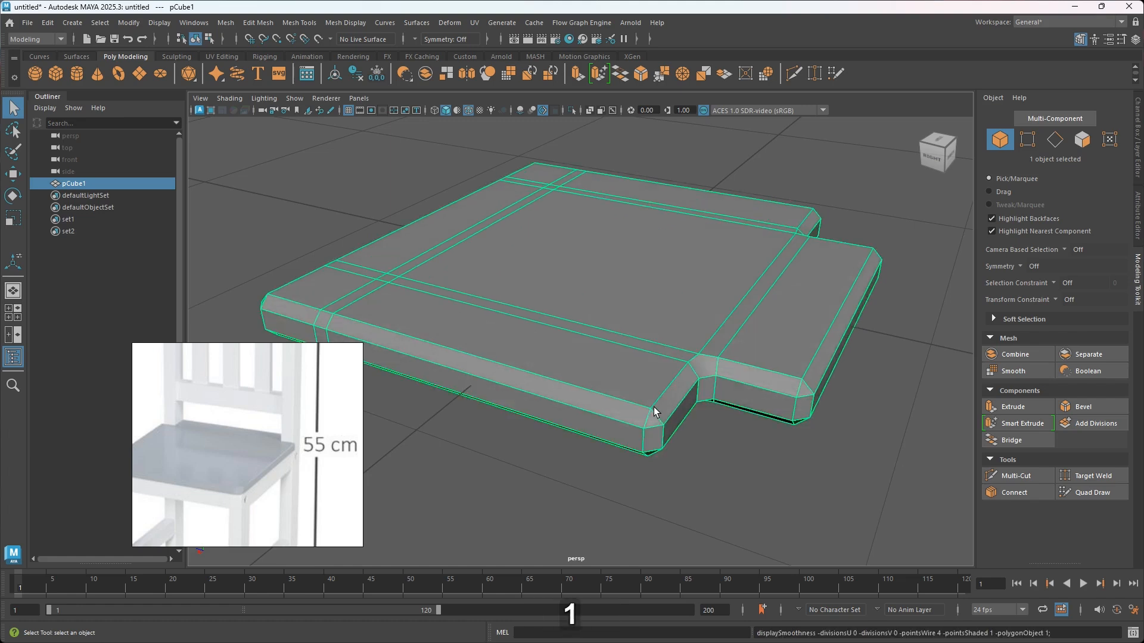
pyautogui.hotkey('ctrl', 'z')
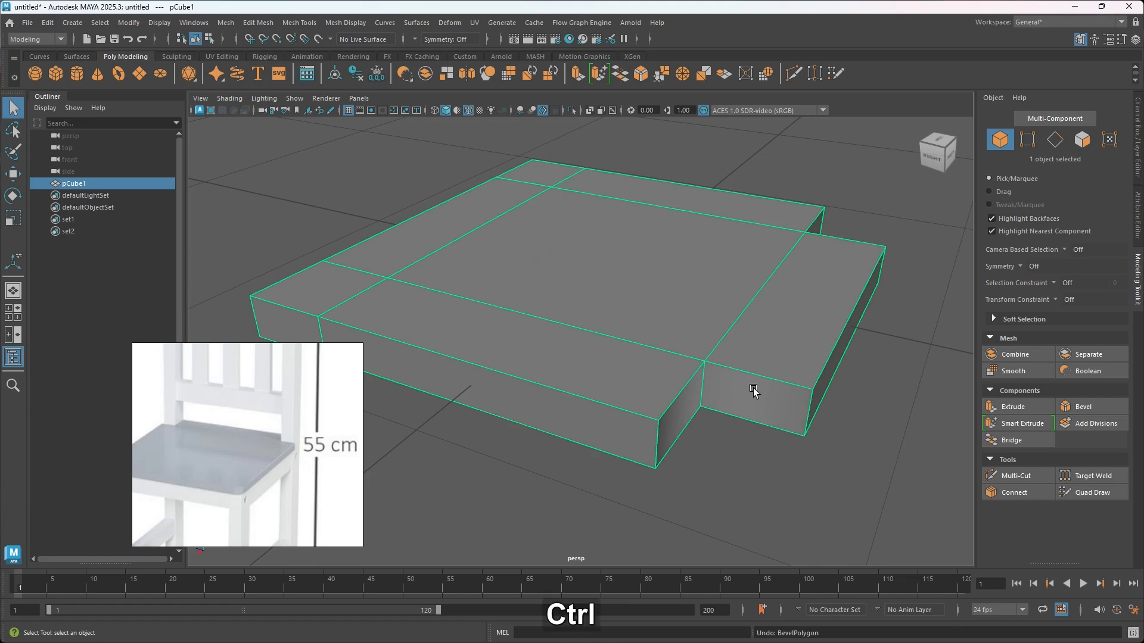
# Bevel the seat slab's edges with 2 segments and a fraction of about 0.21, and deselect the slab
pyautogui.hotkey('ctrl', 'b')
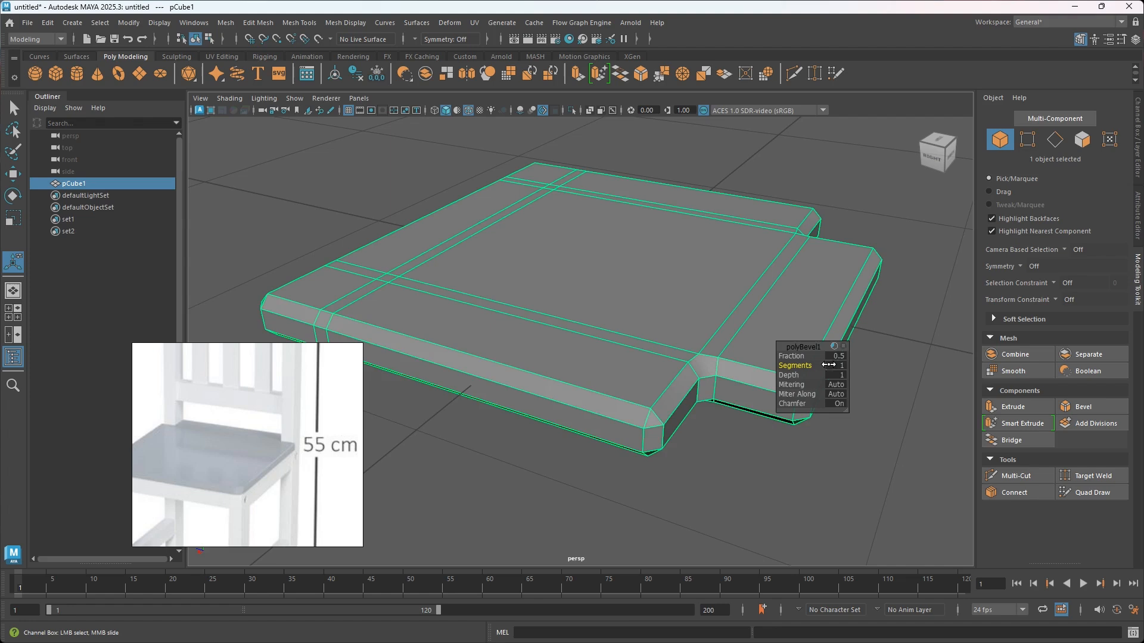
pyautogui.moveTo(824, 366); pyautogui.dragTo(845, 359)
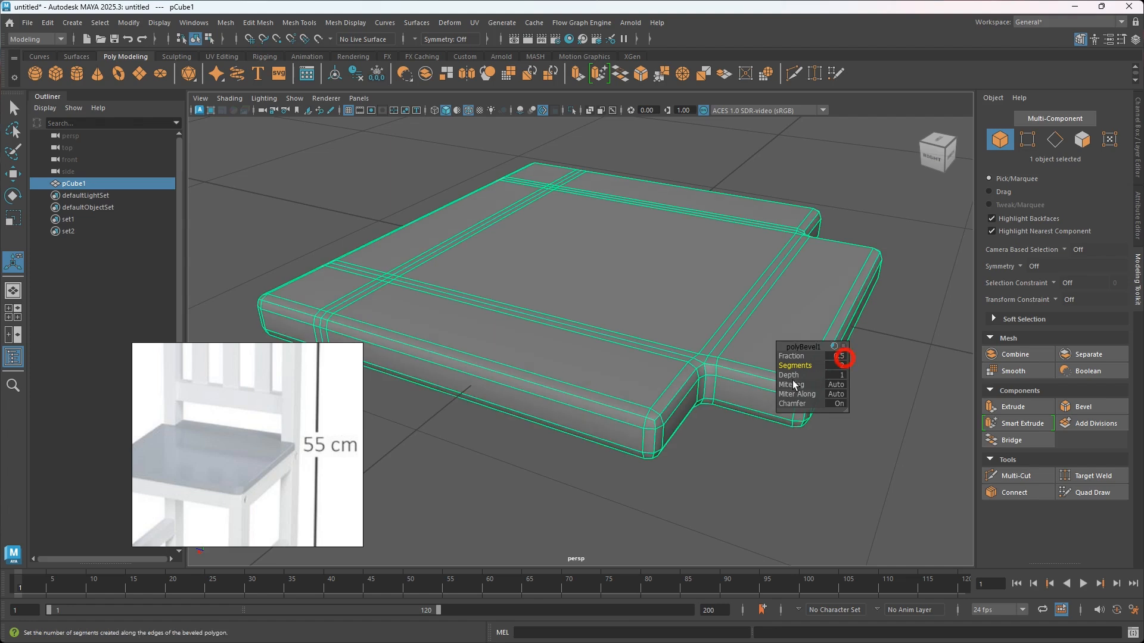
pyautogui.moveTo(809, 366); pyautogui.dragTo(781, 358)
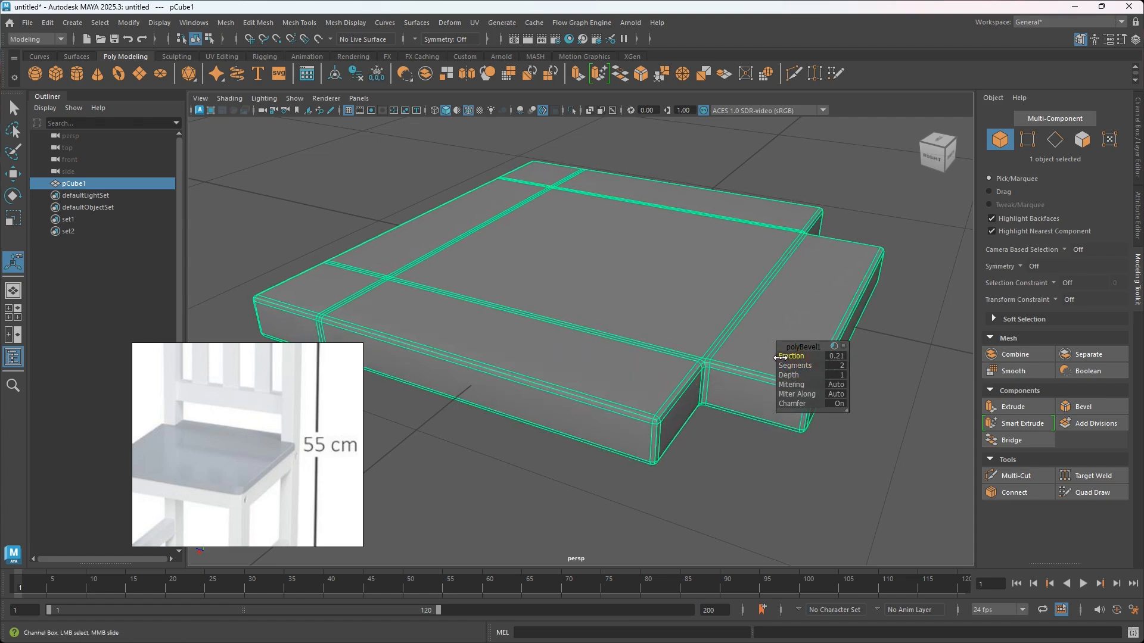
pyautogui.moveTo(782, 358); pyautogui.dragTo(779, 358)
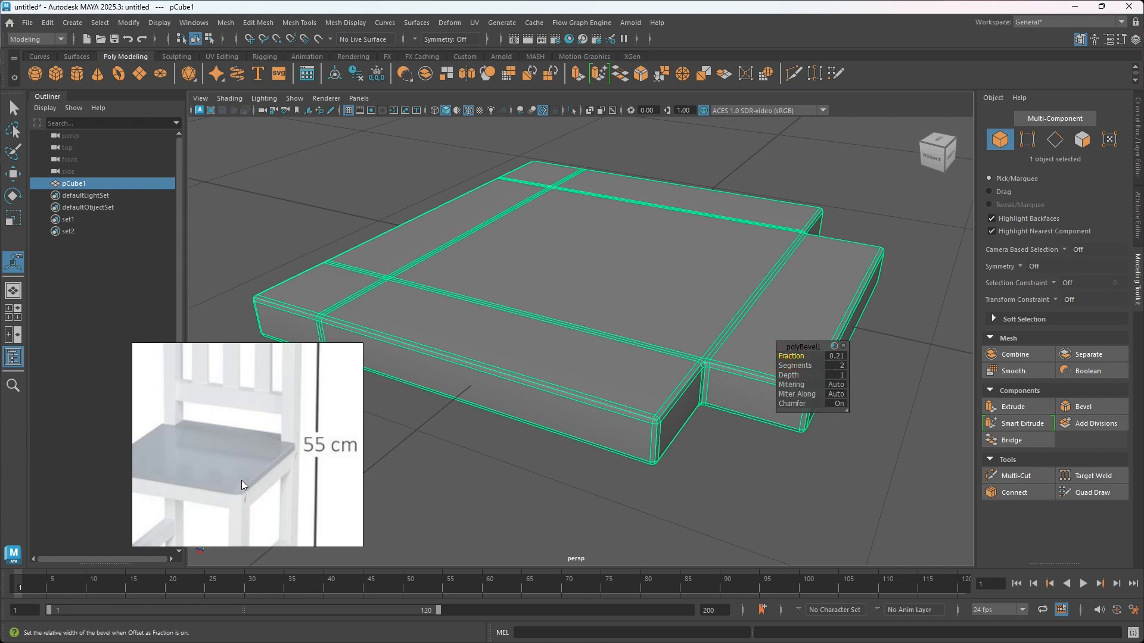
pyautogui.moveTo(712, 487); pyautogui.dragTo(768, 288, button='right')
pyautogui.click(745, 484)
# Compare the beveled slab unsmoothed and smoothed, leaving it in smooth mesh display and deselected
pyautogui.keyDown('alt'); pyautogui.moveTo(628, 417); pyautogui.dragTo(696, 406); pyautogui.keyUp('alt')
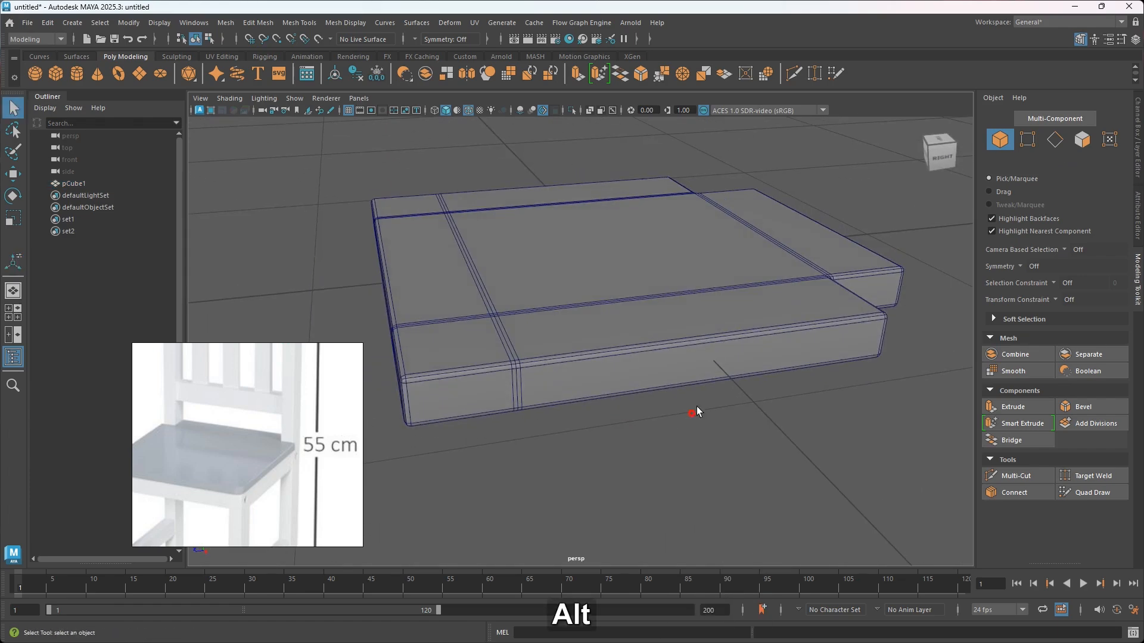
pyautogui.click(677, 324)
pyautogui.keyDown('alt'); pyautogui.moveTo(655, 325); pyautogui.dragTo(668, 338); pyautogui.keyUp('alt')
pyautogui.press('1')
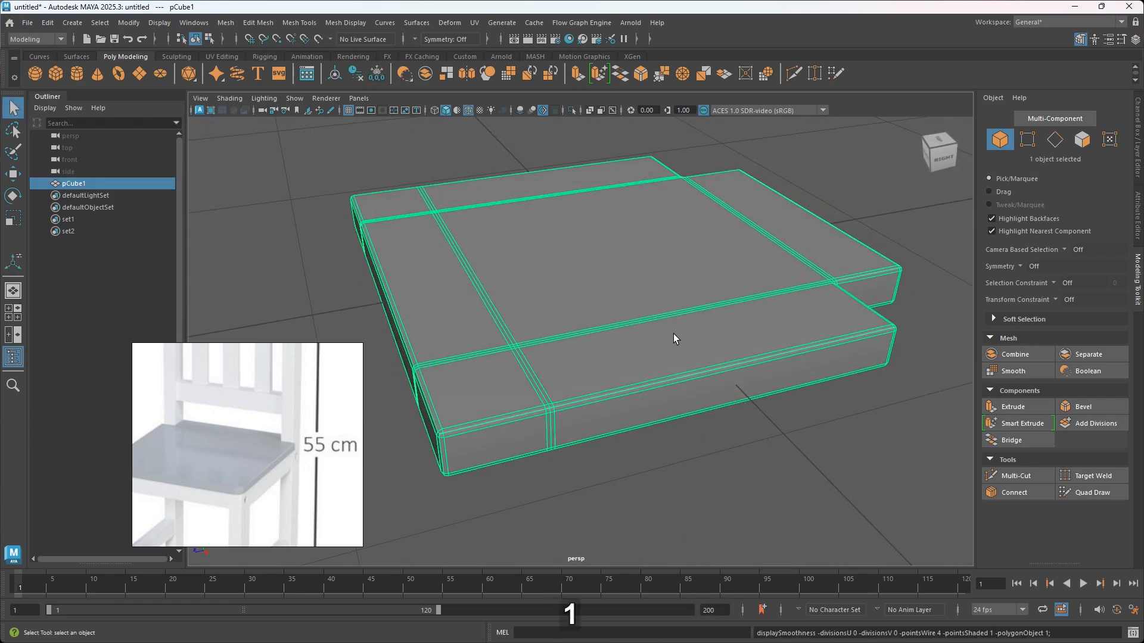
pyautogui.press('3')
pyautogui.click(731, 453)
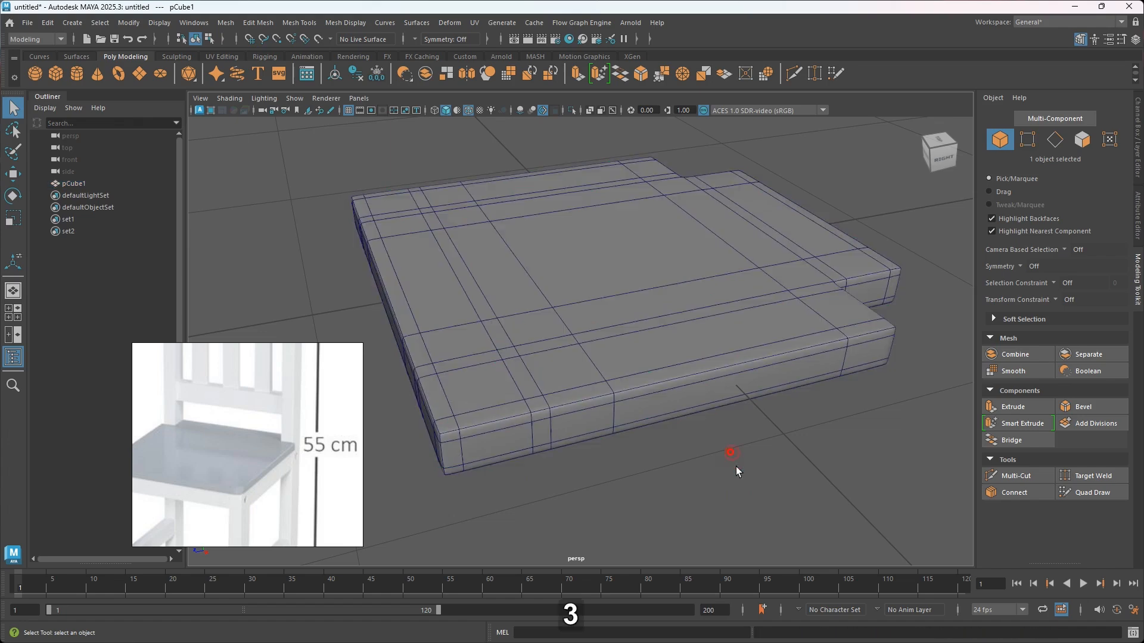
pyautogui.keyDown('alt'); pyautogui.moveTo(741, 388); pyautogui.dragTo(649, 353); pyautogui.keyUp('alt')
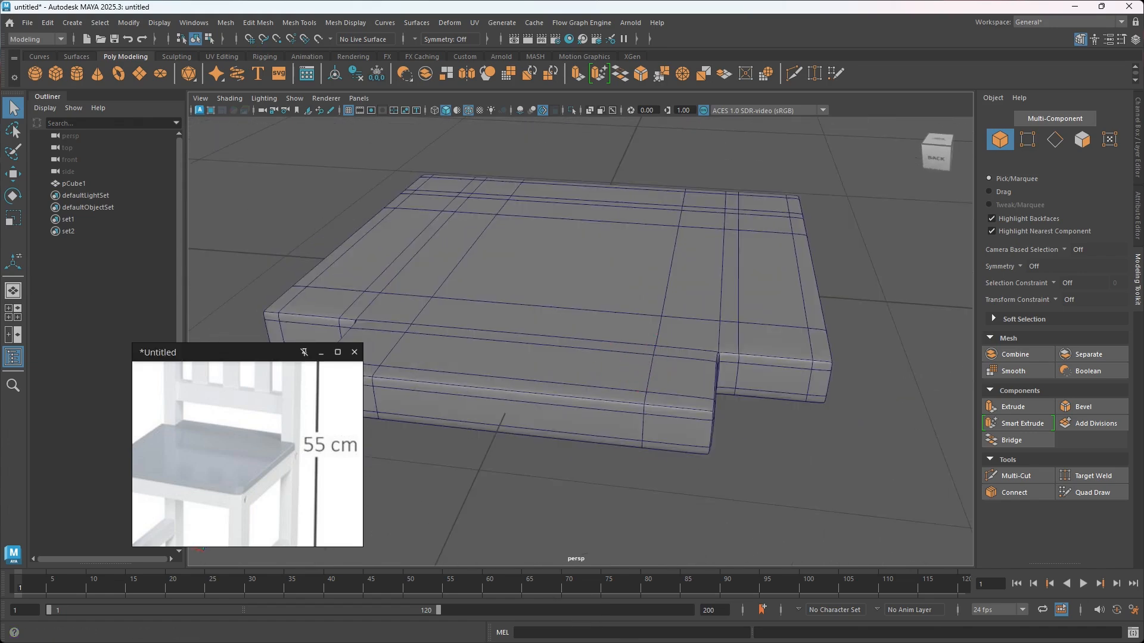
# Reframe the reference image to show the whole chair with its dimensions
pyautogui.scroll(-1, 215, 422)
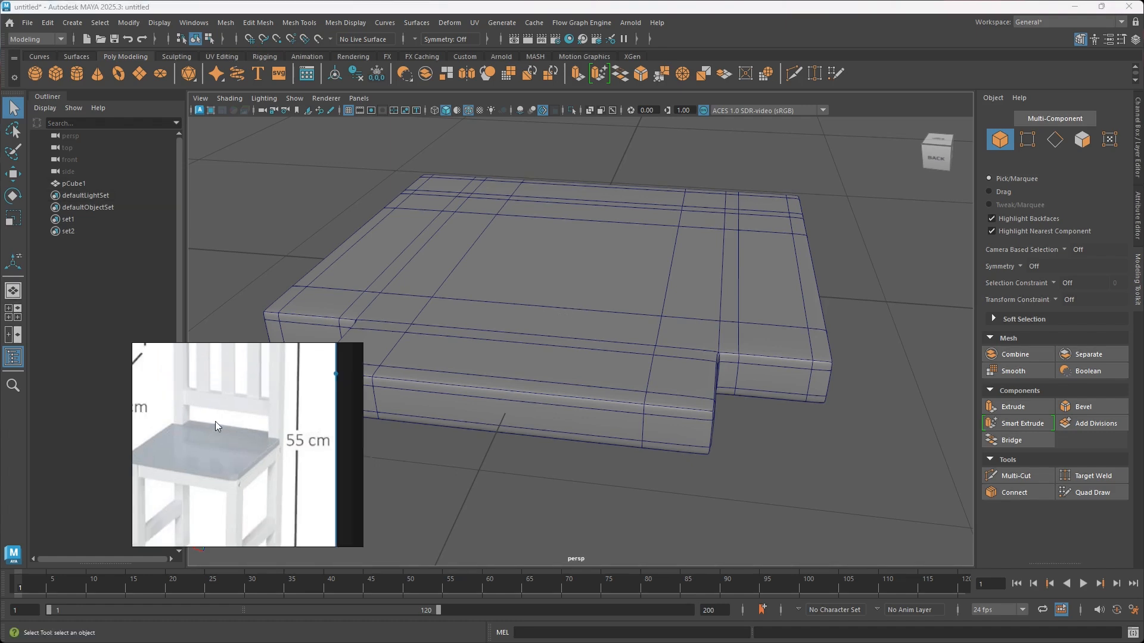
pyautogui.scroll(-3, 215, 422)
pyautogui.moveTo(222, 420); pyautogui.dragTo(245, 417, button='middle')
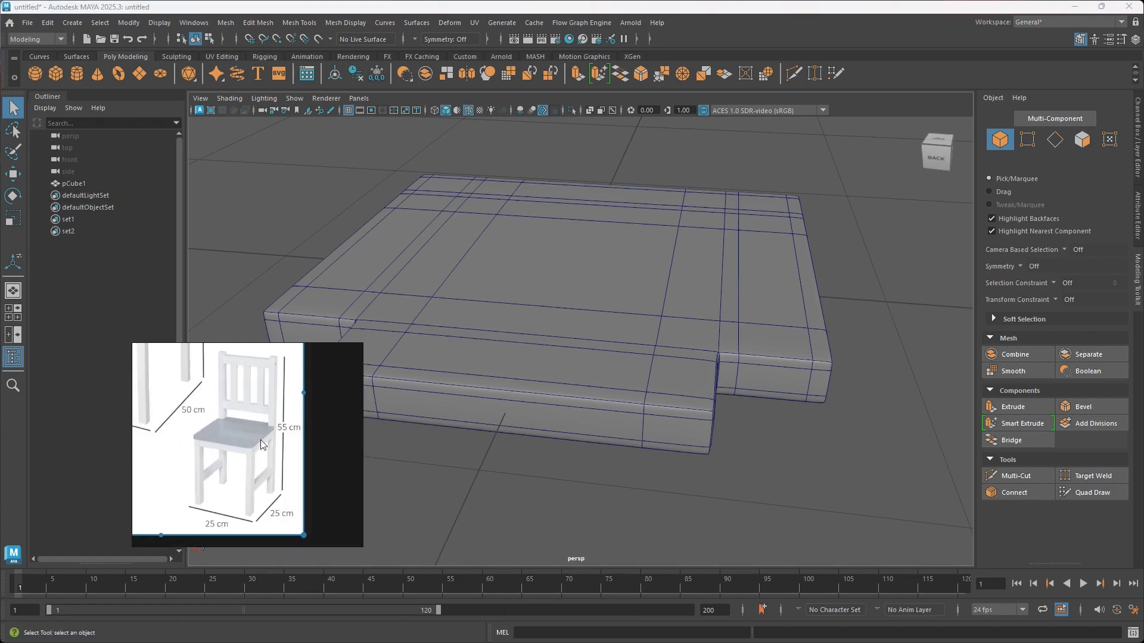
# Examine the smoothed seat slab and its back notches from several angles
pyautogui.keyDown('alt'); pyautogui.moveTo(539, 361); pyautogui.dragTo(677, 364); pyautogui.keyUp('alt')
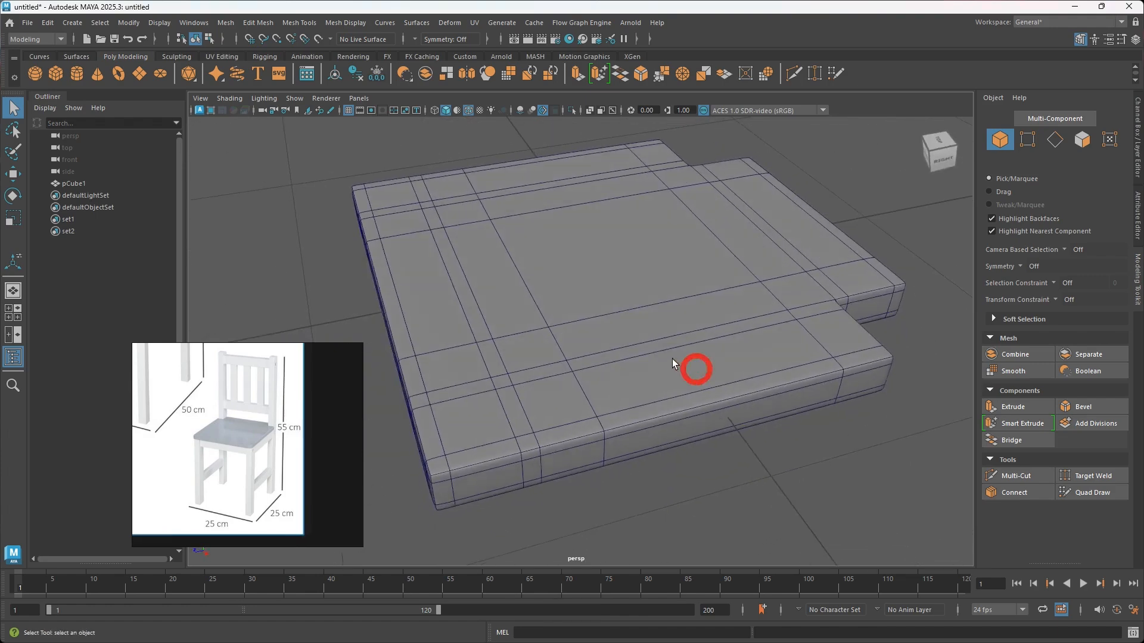
pyautogui.keyDown('alt'); pyautogui.moveTo(677, 362); pyautogui.dragTo(609, 354, button='right'); pyautogui.keyUp('alt')
pyautogui.keyDown('alt'); pyautogui.moveTo(609, 354); pyautogui.dragTo(708, 350); pyautogui.keyUp('alt')
pyautogui.scroll(2, 616, 357)
pyautogui.keyDown('alt'); pyautogui.moveTo(621, 360); pyautogui.dragTo(725, 371, button='middle'); pyautogui.keyUp('alt')
pyautogui.scroll(2, 616, 356)
pyautogui.keyDown('alt'); pyautogui.moveTo(644, 353); pyautogui.dragTo(715, 355); pyautogui.keyUp('alt')
pyautogui.keyDown('alt'); pyautogui.moveTo(662, 351); pyautogui.dragTo(625, 352, button='middle'); pyautogui.keyUp('alt')
pyautogui.scroll(2, 625, 352)
pyautogui.scroll(-5, 627, 342)
pyautogui.moveTo(610, 376)
pyautogui.keyDown('alt'); pyautogui.mouseDown()
pyautogui.moveTo(694, 355)
pyautogui.moveTo(620, 360)
pyautogui.mouseUp(); pyautogui.keyUp('alt')
pyautogui.keyDown('alt'); pyautogui.moveTo(589, 337); pyautogui.dragTo(546, 336, button='middle'); pyautogui.keyUp('alt')
# Create a new polygon cube on the seat slab and scale it uniformly to about 0.15
pyautogui.keyDown('shift'); pyautogui.moveTo(757, 266); pyautogui.dragTo(758, 296, button='right'); pyautogui.keyUp('shift')
pyautogui.keyDown('alt'); pyautogui.moveTo(530, 334); pyautogui.dragTo(581, 334); pyautogui.keyUp('alt')
pyautogui.keyDown('alt'); pyautogui.moveTo(513, 336); pyautogui.dragTo(602, 352); pyautogui.keyUp('alt')
pyautogui.press('r')
pyautogui.moveTo(556, 318); pyautogui.dragTo(428, 291)
# Move the small cube into the seat's back corner notch, to about X 0.58 and Y 0.03
pyautogui.keyDown('alt'); pyautogui.moveTo(661, 364); pyautogui.dragTo(628, 369); pyautogui.keyUp('alt')
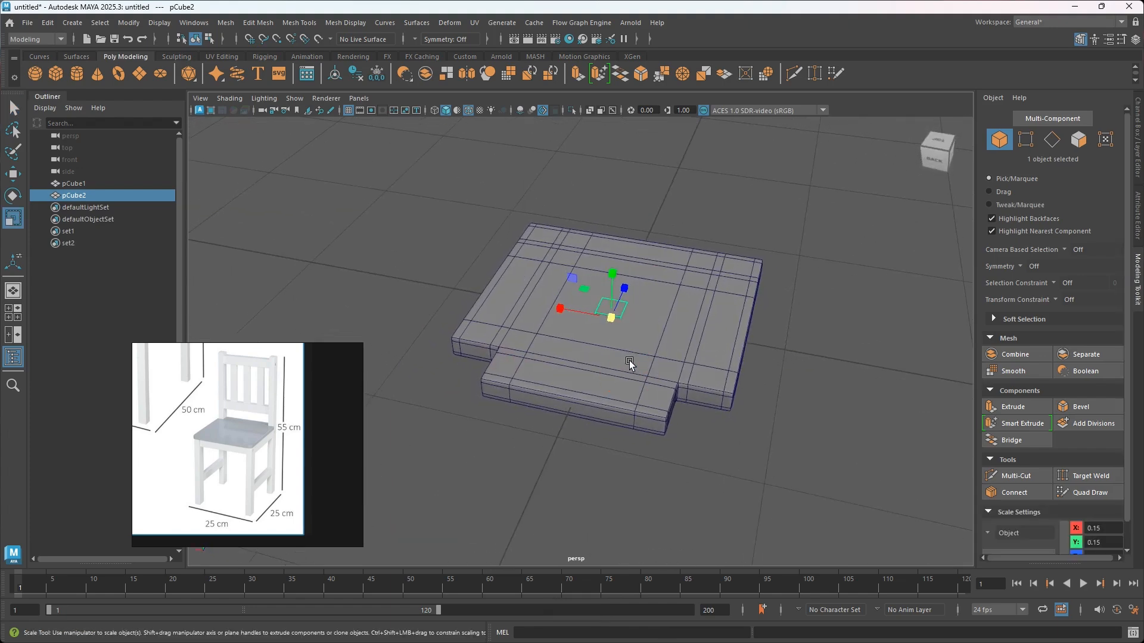
pyautogui.press('w')
pyautogui.moveTo(610, 311); pyautogui.dragTo(477, 370)
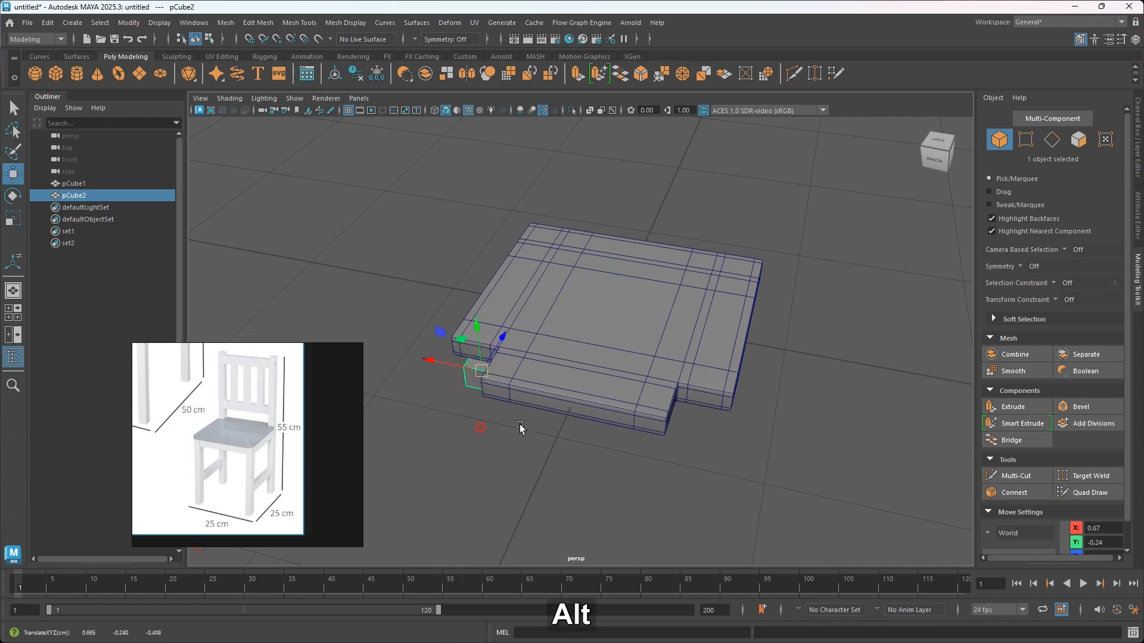
pyautogui.keyDown('alt'); pyautogui.moveTo(520, 429); pyautogui.dragTo(587, 409); pyautogui.keyUp('alt')
pyautogui.scroll(3, 546, 388)
pyautogui.keyDown('alt'); pyautogui.moveTo(547, 388); pyautogui.dragTo(498, 397, button='middle'); pyautogui.keyUp('alt')
pyautogui.moveTo(449, 383); pyautogui.dragTo(510, 392)
pyautogui.moveTo(533, 355); pyautogui.dragTo(641, 361)
pyautogui.keyDown('alt'); pyautogui.moveTo(641, 361); pyautogui.dragTo(555, 394, button='middle'); pyautogui.keyUp('alt')
pyautogui.moveTo(635, 481); pyautogui.dragTo(629, 468)
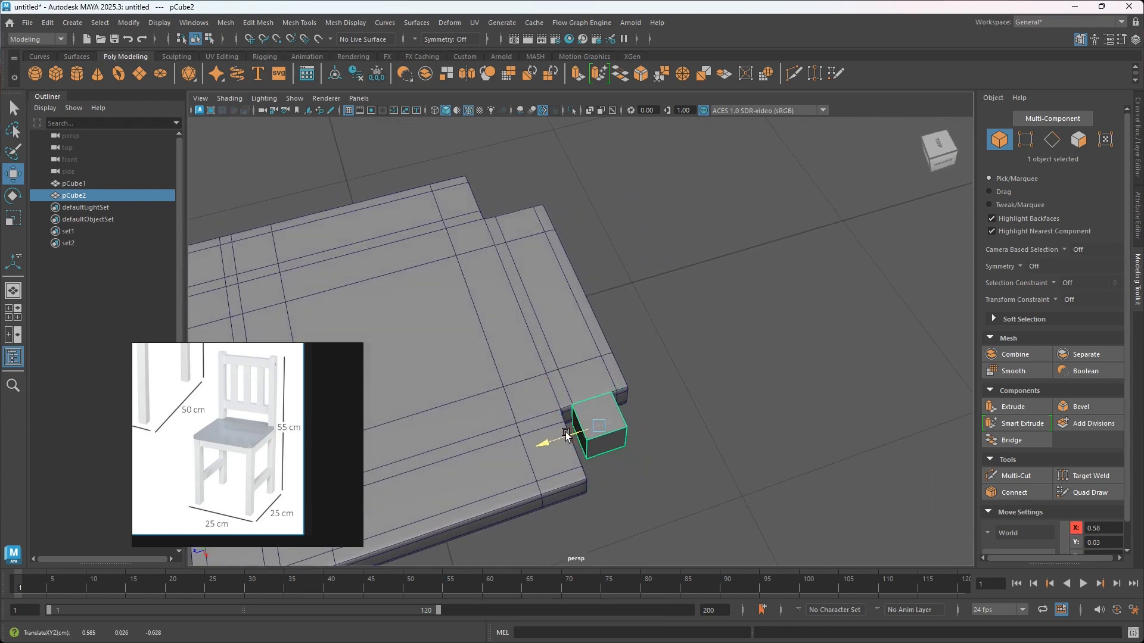
# Switch to the top view, frame the seat and show wireframe over the shaded meshes
pyautogui.keyDown('alt'); pyautogui.moveTo(549, 421); pyautogui.dragTo(567, 383, button='middle'); pyautogui.keyUp('alt')
pyautogui.press('space')
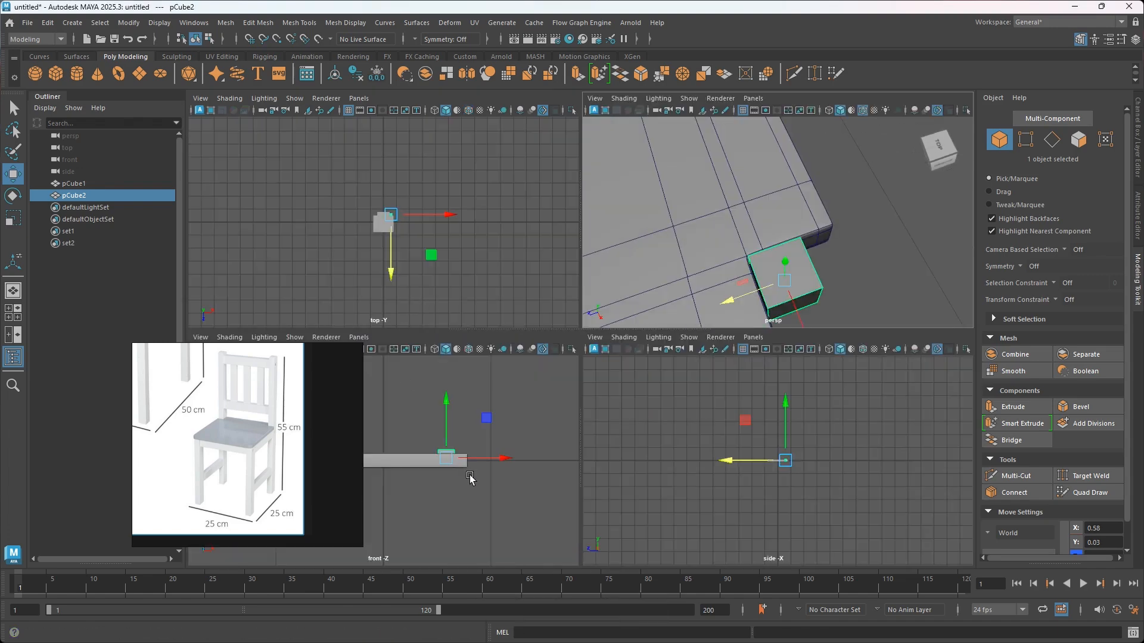
pyautogui.press('space')
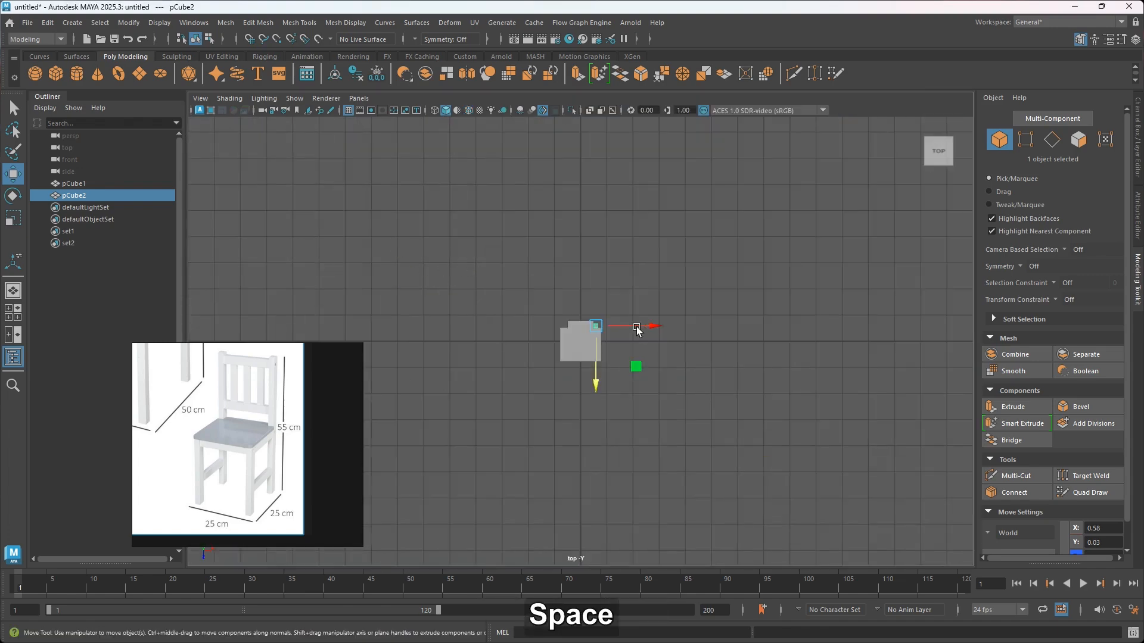
pyautogui.scroll(3, 606, 351)
pyautogui.scroll(5, 605, 352)
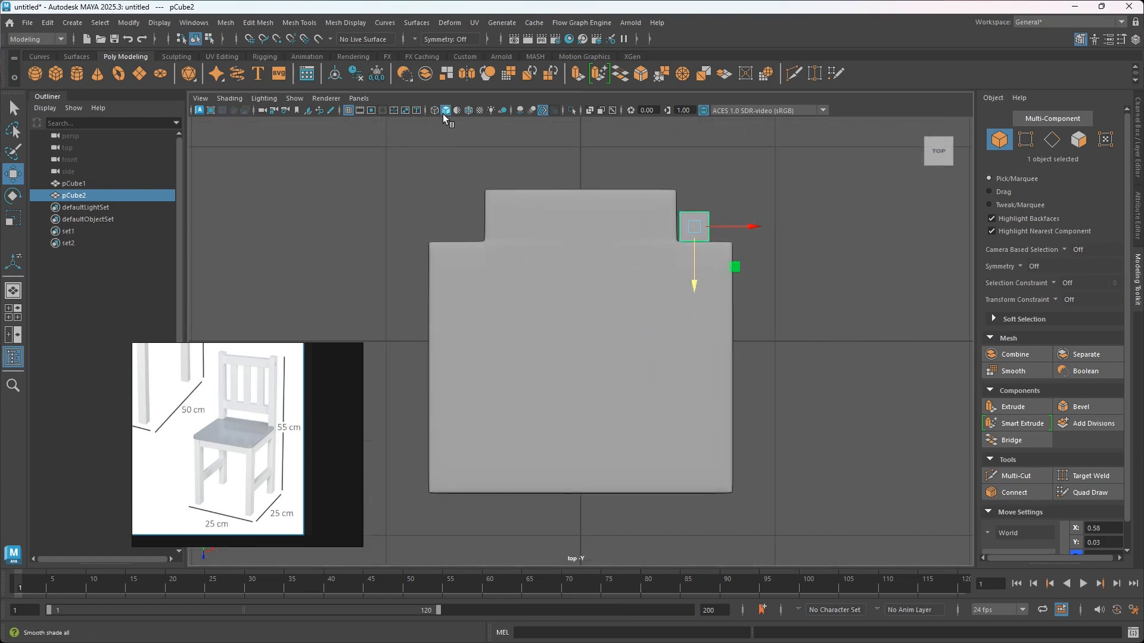
pyautogui.click(466, 110)
# Align the small cube flush with the notch's two inner sides, at about X 0.57 and Z -0.585
pyautogui.scroll(4, 641, 294)
pyautogui.keyDown('alt'); pyautogui.moveTo(619, 274); pyautogui.dragTo(453, 324, button='middle'); pyautogui.keyUp('alt')
pyautogui.scroll(3, 554, 260)
pyautogui.keyDown('alt'); pyautogui.moveTo(581, 237); pyautogui.dragTo(592, 362, button='middle'); pyautogui.keyUp('alt')
pyautogui.scroll(4, 598, 326)
pyautogui.scroll(3, 598, 326)
pyautogui.keyDown('alt'); pyautogui.moveTo(602, 309); pyautogui.dragTo(616, 334, button='middle'); pyautogui.keyUp('alt')
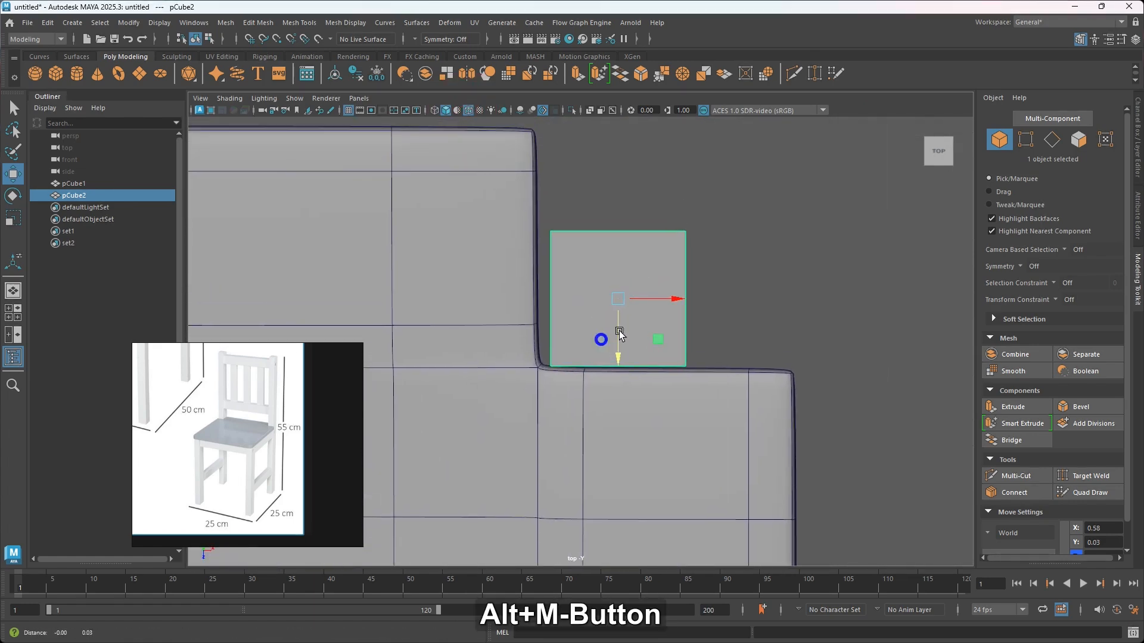
pyautogui.moveTo(656, 302); pyautogui.dragTo(640, 298)
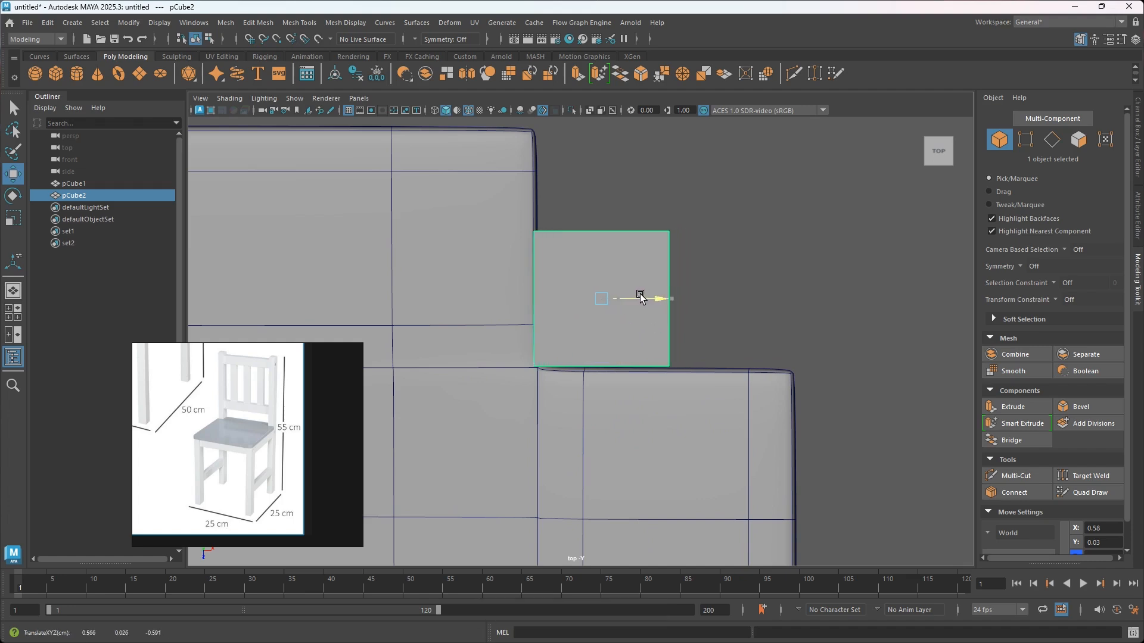
pyautogui.moveTo(627, 300); pyautogui.dragTo(629, 299)
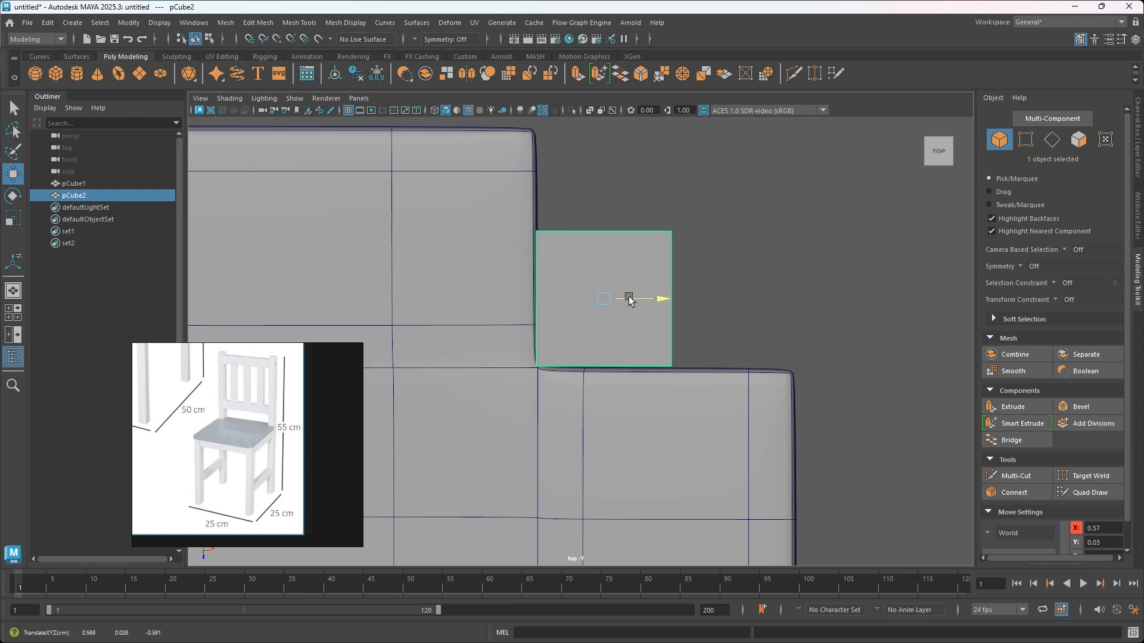
pyautogui.moveTo(603, 337); pyautogui.dragTo(601, 338)
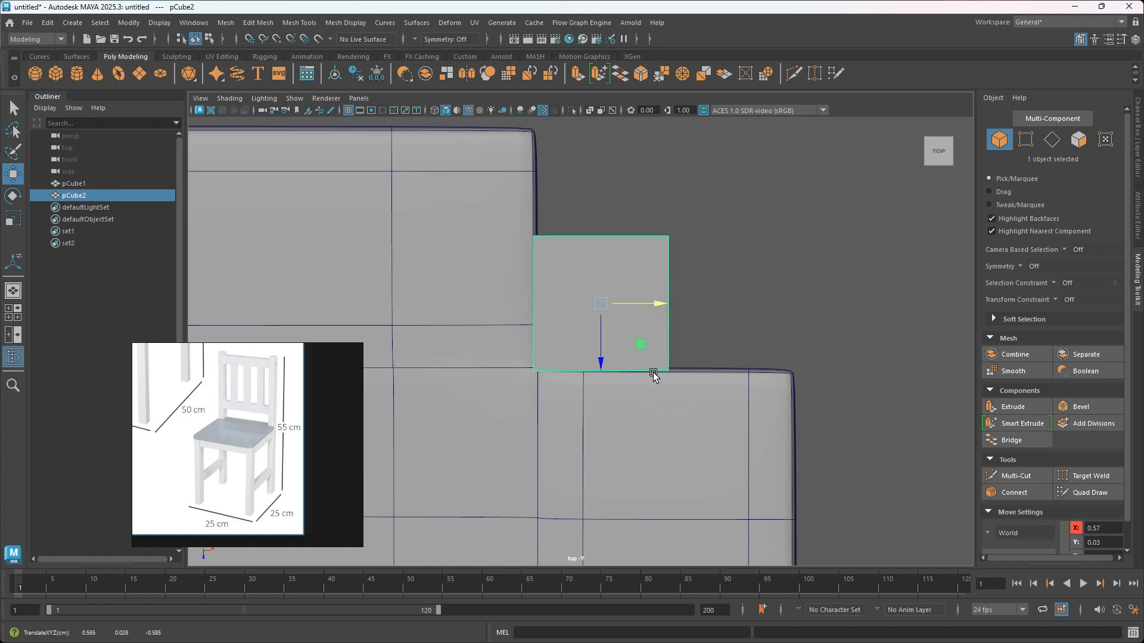
# Scale the small cube uniformly to about 0.25 and move it back against the notch, to about X 0.62 and Z -0.64
pyautogui.click(750, 314)
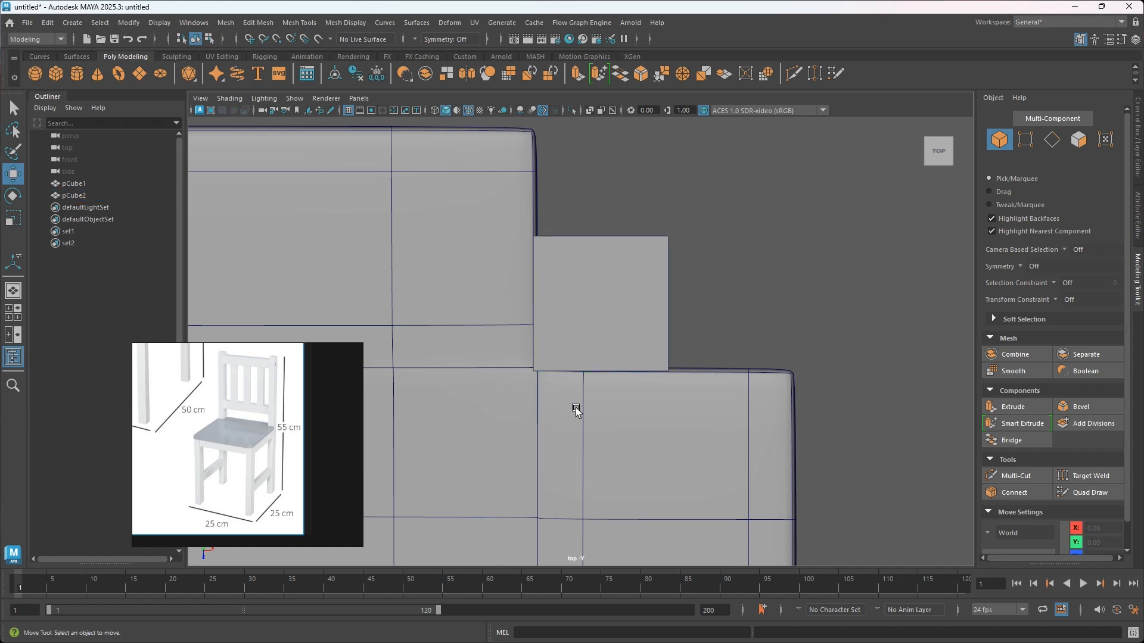
pyautogui.keyDown('alt'); pyautogui.moveTo(585, 357); pyautogui.dragTo(567, 355); pyautogui.keyUp('alt')
pyautogui.click(588, 320)
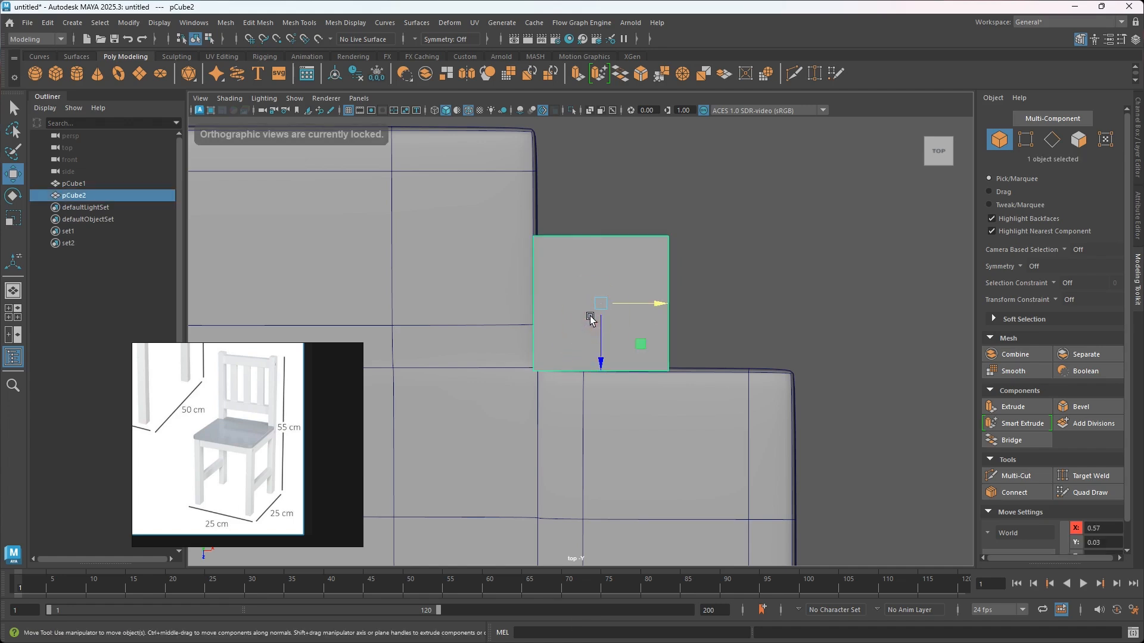
pyautogui.press('r')
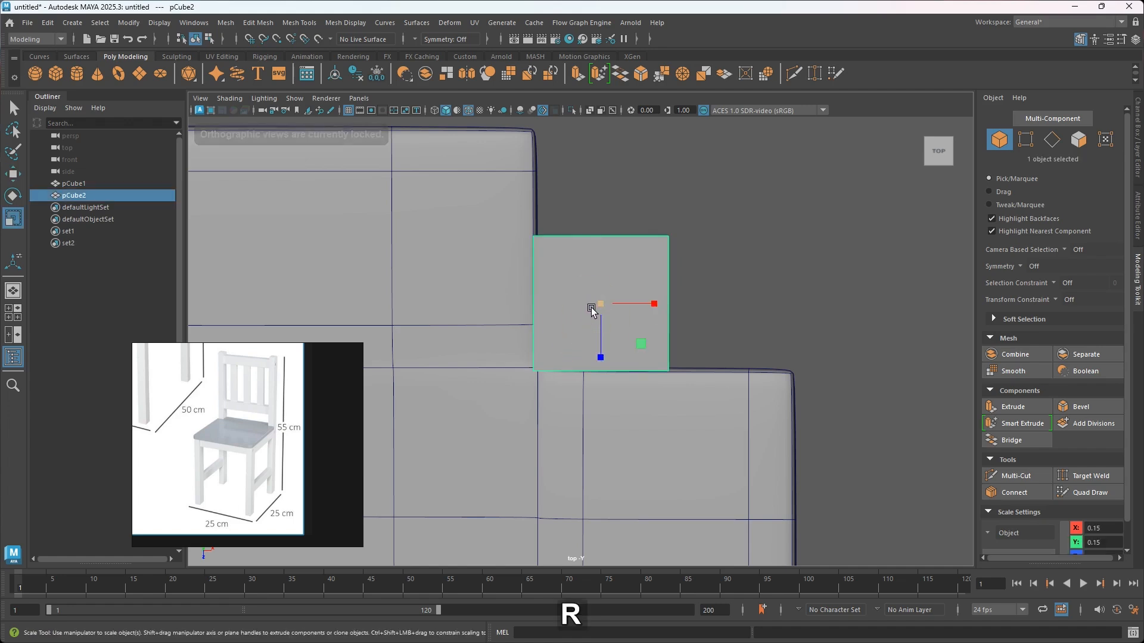
pyautogui.moveTo(599, 305); pyautogui.dragTo(677, 280)
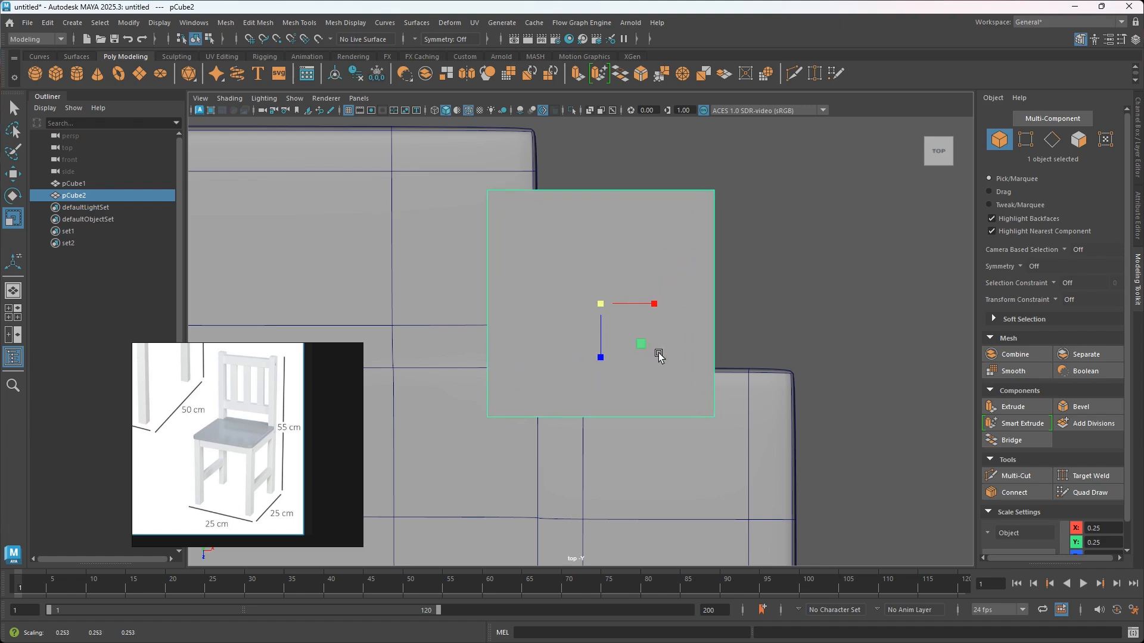
pyautogui.press('w')
pyautogui.moveTo(623, 305); pyautogui.dragTo(670, 290)
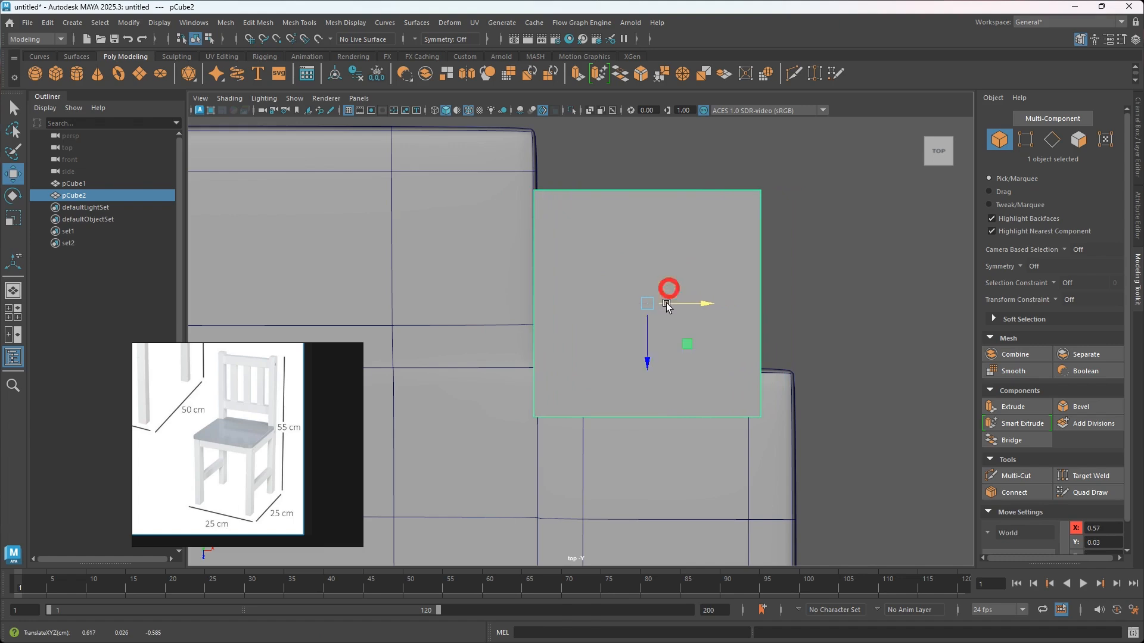
pyautogui.moveTo(643, 354); pyautogui.dragTo(648, 319)
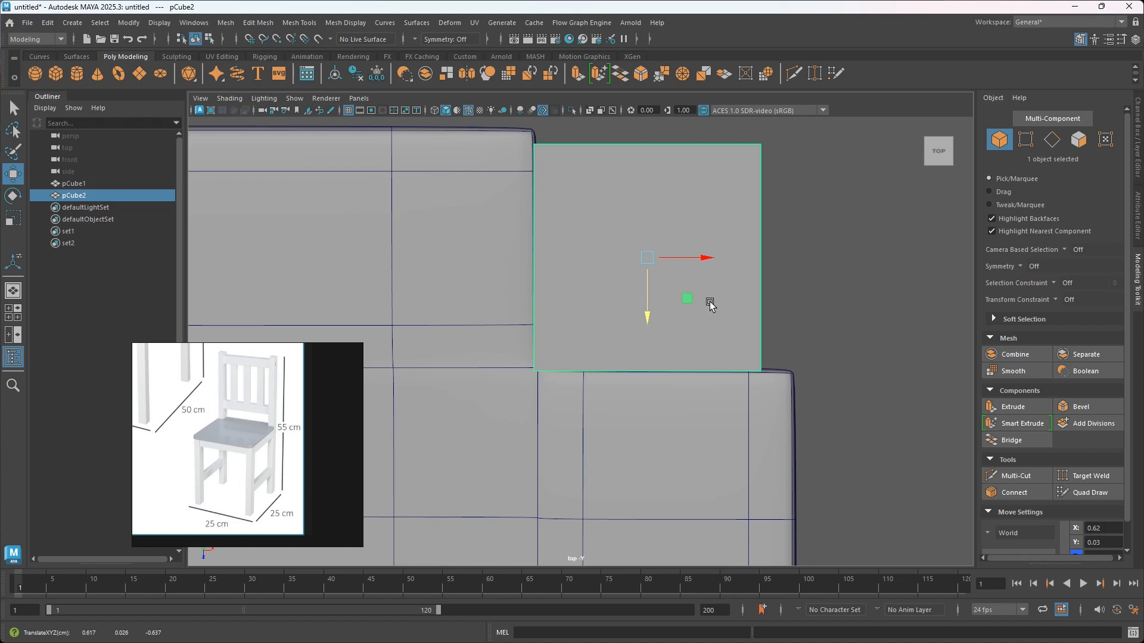
# Enlarge the cube to about 0.27 and realign it with the notch's inner sides, at about X 0.624 and Z -0.643
pyautogui.press('r')
pyautogui.moveTo(650, 260); pyautogui.dragTo(664, 258)
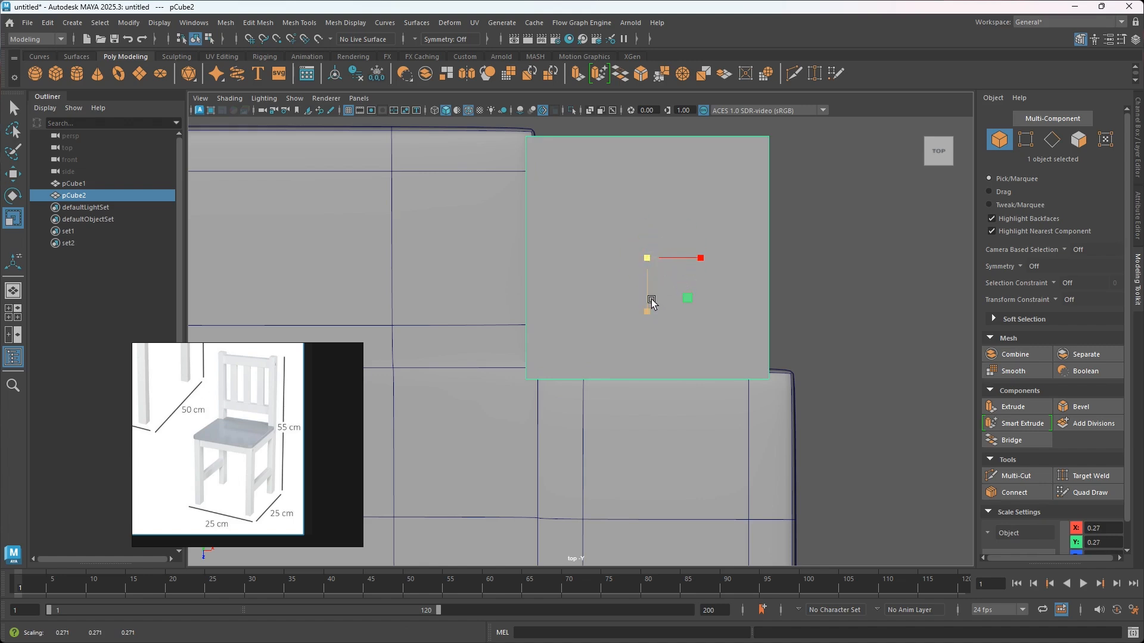
pyautogui.press('w')
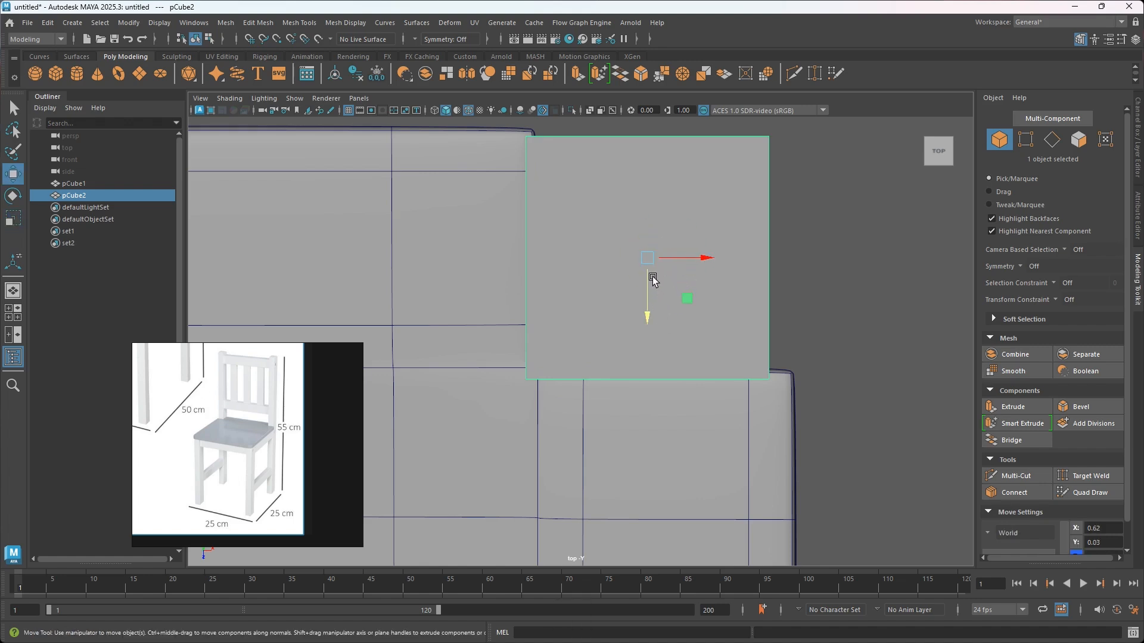
pyautogui.moveTo(648, 320); pyautogui.dragTo(649, 311)
pyautogui.moveTo(718, 250); pyautogui.dragTo(721, 250)
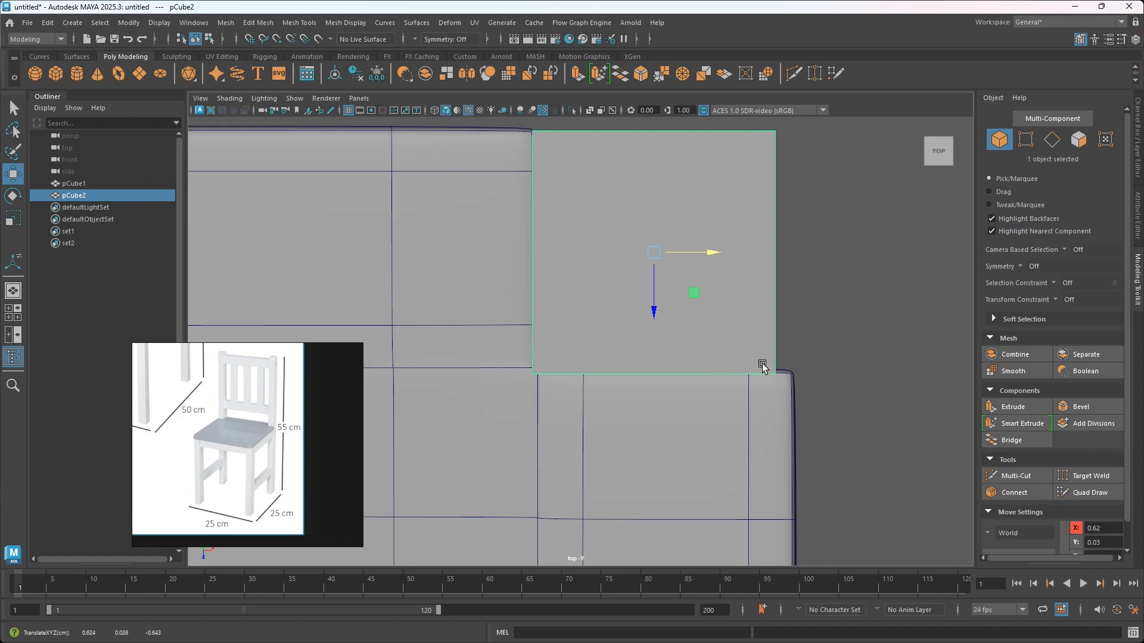
# Return to the perspective view and move the cube's outer side face outward to about X 0.78
pyautogui.press('space')
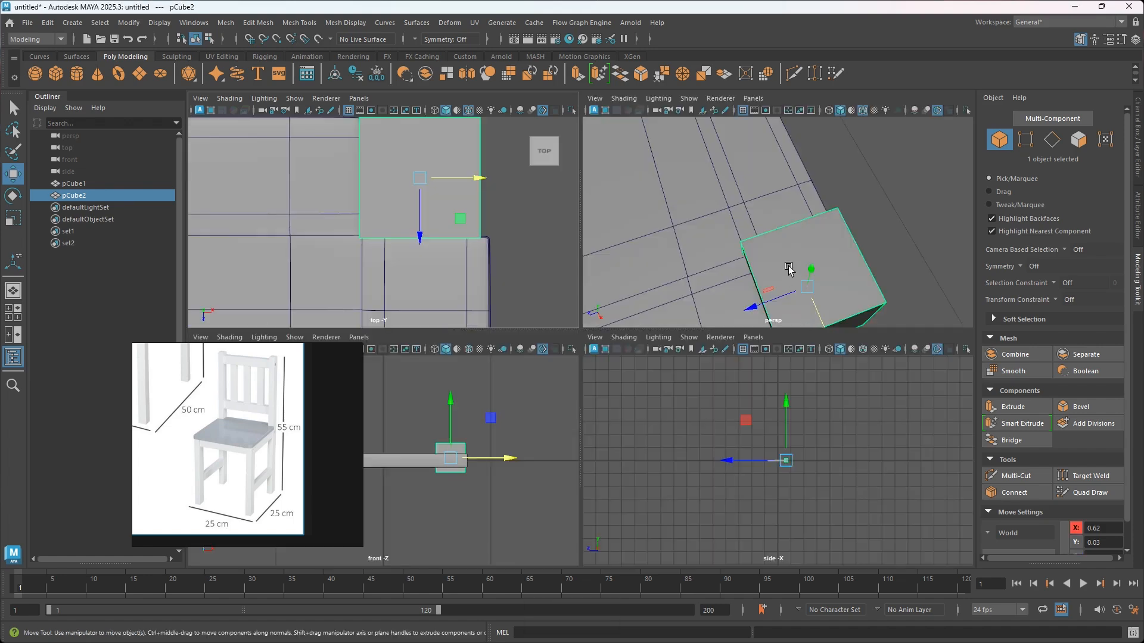
pyautogui.press('space')
pyautogui.keyDown('alt'); pyautogui.moveTo(710, 383); pyautogui.dragTo(596, 360, button='middle'); pyautogui.keyUp('alt')
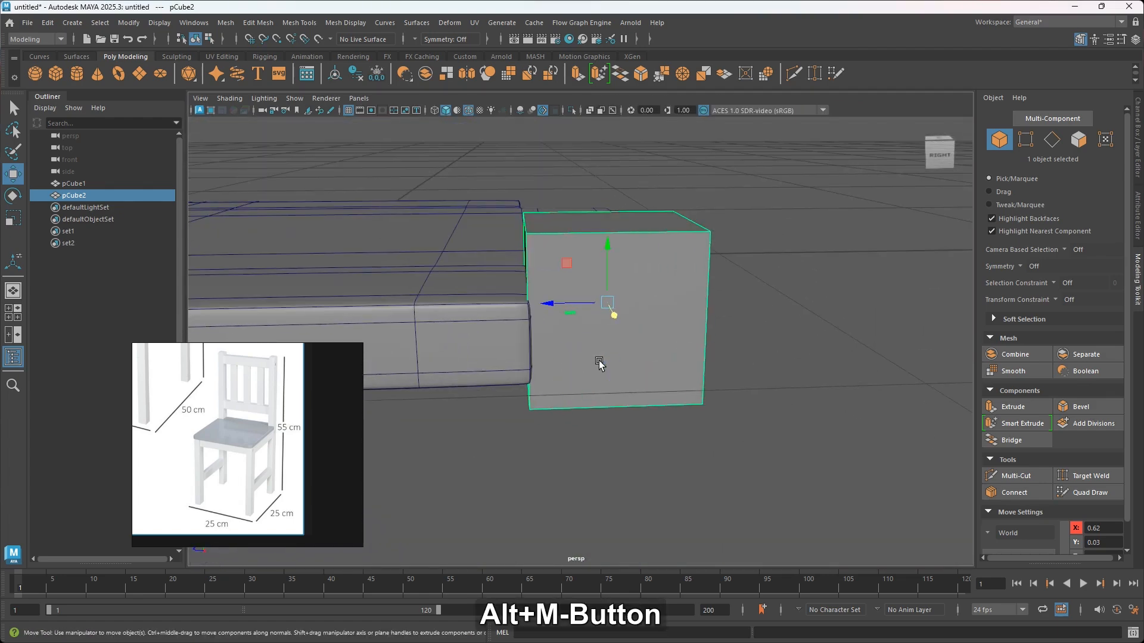
pyautogui.rightClick(648, 303)
pyautogui.click(642, 334)
pyautogui.keyDown('alt'); pyautogui.moveTo(634, 339); pyautogui.dragTo(532, 340, button='middle'); pyautogui.keyUp('alt')
pyautogui.keyDown('alt'); pyautogui.moveTo(532, 339); pyautogui.dragTo(602, 415); pyautogui.keyUp('alt')
pyautogui.click(606, 366)
pyautogui.scroll(2, 602, 415)
pyautogui.keyDown('alt'); pyautogui.moveTo(602, 415); pyautogui.dragTo(533, 365, button='middle'); pyautogui.keyUp('alt')
pyautogui.scroll(2, 533, 365)
pyautogui.moveTo(619, 382); pyautogui.dragTo(641, 383)
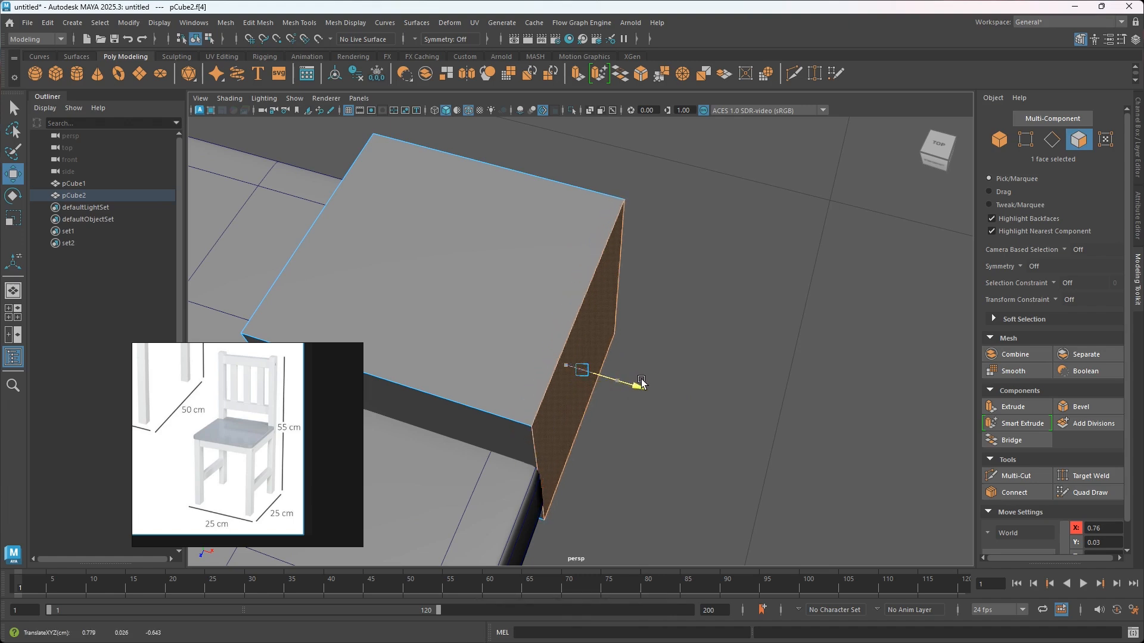
# Select the cube's back face and fine-tune its depth at about Z -0.78
pyautogui.keyDown('alt'); pyautogui.moveTo(641, 379); pyautogui.dragTo(595, 401); pyautogui.keyUp('alt')
pyautogui.moveTo(594, 401)
pyautogui.keyDown('alt'); pyautogui.mouseDown(button='middle')
pyautogui.moveTo(572, 349)
pyautogui.moveTo(613, 402)
pyautogui.mouseUp(button='middle'); pyautogui.keyUp('alt')
pyautogui.moveTo(613, 402)
pyautogui.keyDown('alt'); pyautogui.mouseDown()
pyautogui.moveTo(524, 386)
pyautogui.moveTo(579, 383)
pyautogui.moveTo(623, 400)
pyautogui.mouseUp(); pyautogui.keyUp('alt')
pyautogui.click(529, 415)
pyautogui.click(478, 448)
pyautogui.moveTo(479, 447); pyautogui.dragTo(480, 446)
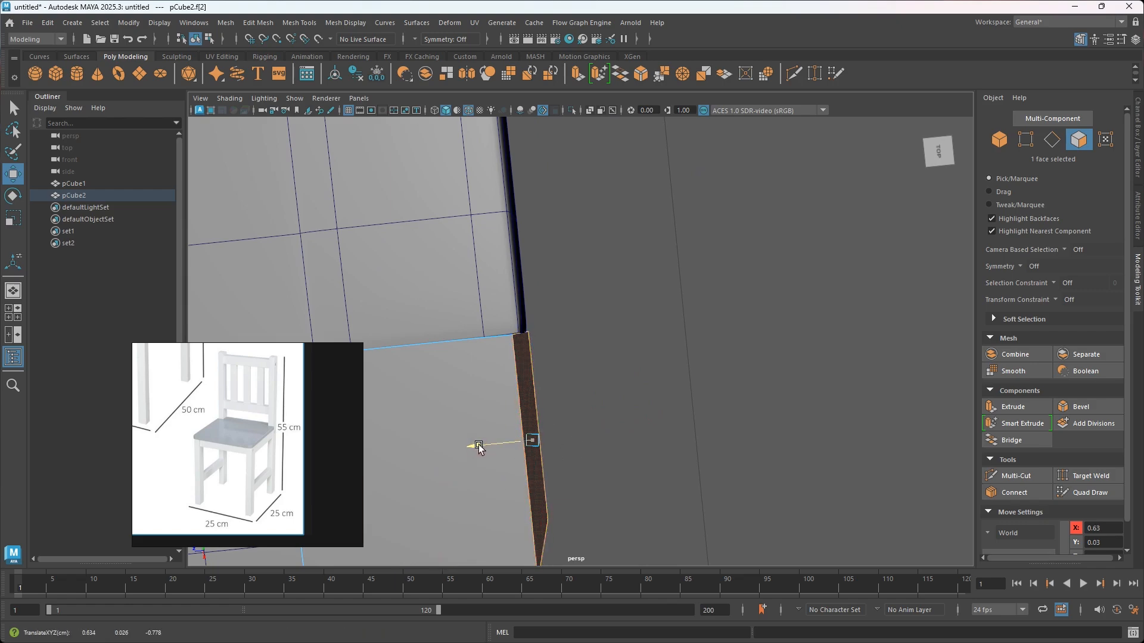
# Stretch the cube into a backrest post by raising its top face to about Y 2.18
pyautogui.keyDown('alt'); pyautogui.moveTo(616, 453); pyautogui.dragTo(574, 372); pyautogui.keyUp('alt')
pyautogui.scroll(-1, 575, 370)
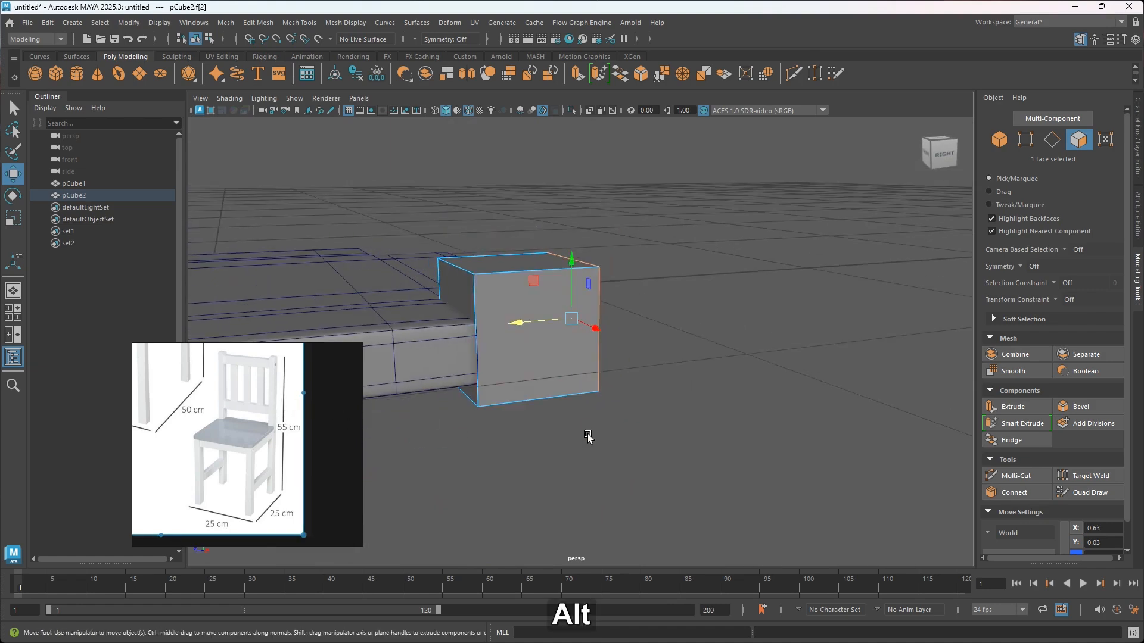
pyautogui.keyDown('alt'); pyautogui.moveTo(512, 381); pyautogui.dragTo(667, 394); pyautogui.keyUp('alt')
pyautogui.keyDown('alt'); pyautogui.moveTo(668, 393); pyautogui.dragTo(644, 372, button='middle'); pyautogui.keyUp('alt')
pyautogui.keyDown('alt'); pyautogui.moveTo(644, 373); pyautogui.dragTo(639, 408); pyautogui.keyUp('alt')
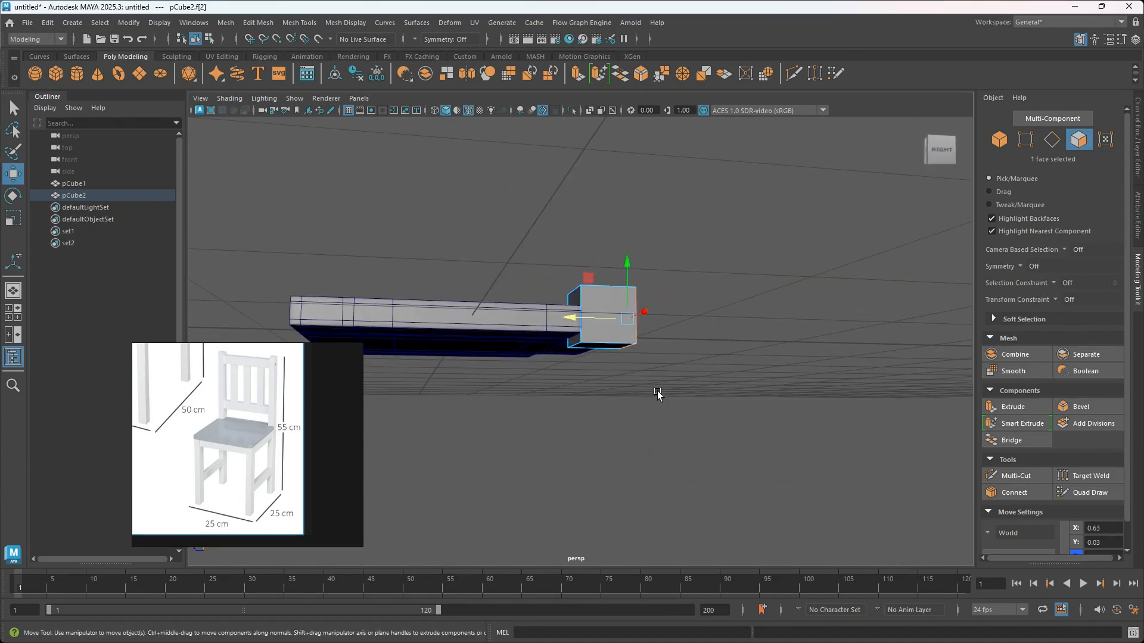
pyautogui.keyDown('alt'); pyautogui.moveTo(581, 320); pyautogui.dragTo(637, 358, button='middle'); pyautogui.keyUp('alt')
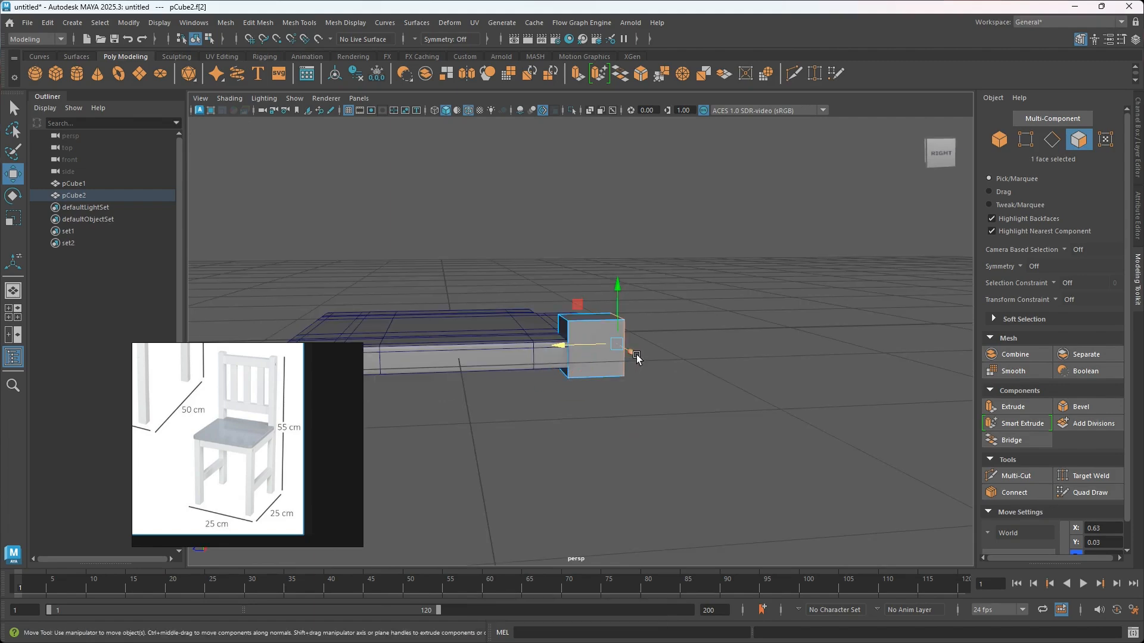
pyautogui.keyDown('alt'); pyautogui.moveTo(600, 339); pyautogui.dragTo(625, 328); pyautogui.keyUp('alt')
pyautogui.keyDown('alt'); pyautogui.moveTo(625, 327); pyautogui.dragTo(587, 406, button='middle'); pyautogui.keyUp('alt')
pyautogui.scroll(3, 588, 402)
pyautogui.click(562, 426)
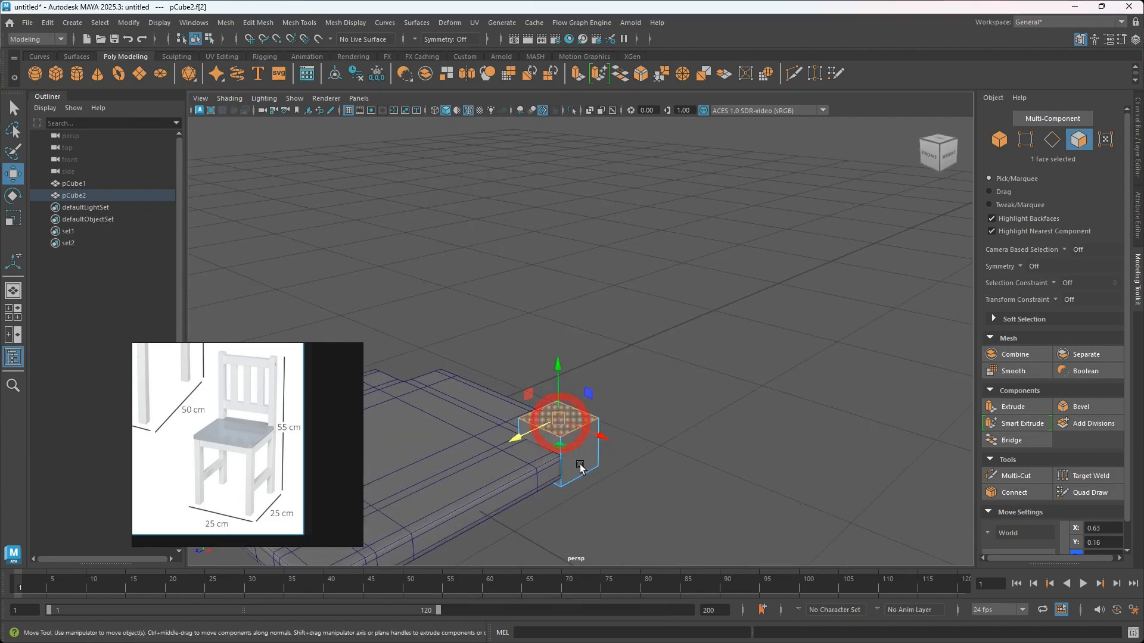
pyautogui.keyDown('alt'); pyautogui.moveTo(595, 489); pyautogui.dragTo(597, 463); pyautogui.keyUp('alt')
pyautogui.scroll(-2, 596, 448)
pyautogui.scroll(-4, 593, 435)
pyautogui.keyDown('alt'); pyautogui.moveTo(589, 413); pyautogui.dragTo(566, 484, button='middle'); pyautogui.keyUp('alt')
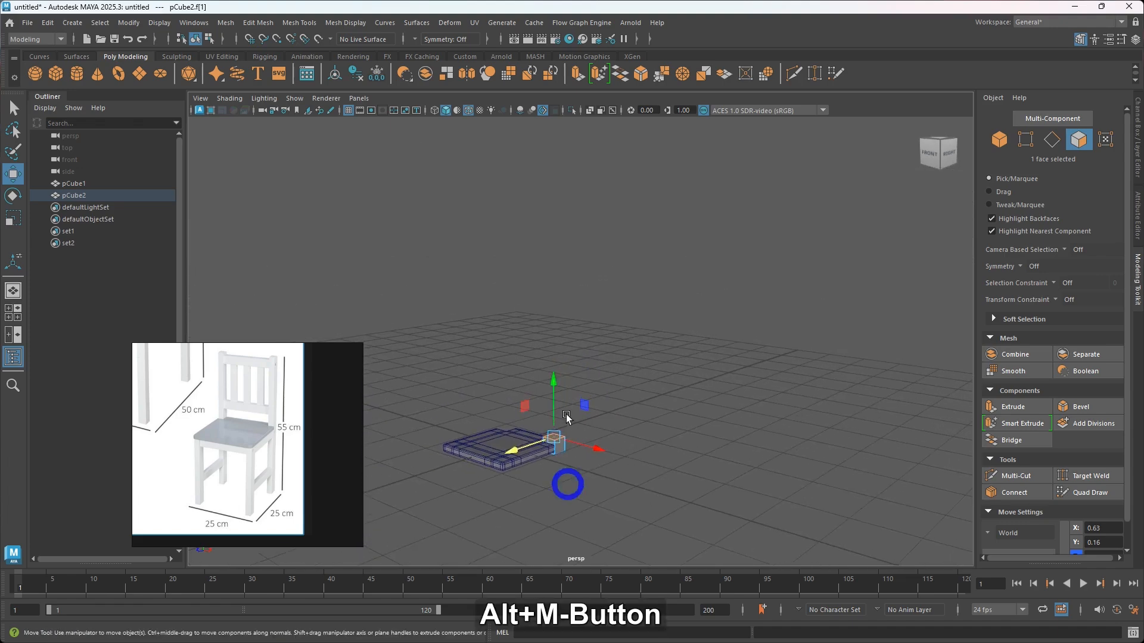
pyautogui.moveTo(554, 395); pyautogui.dragTo(551, 265)
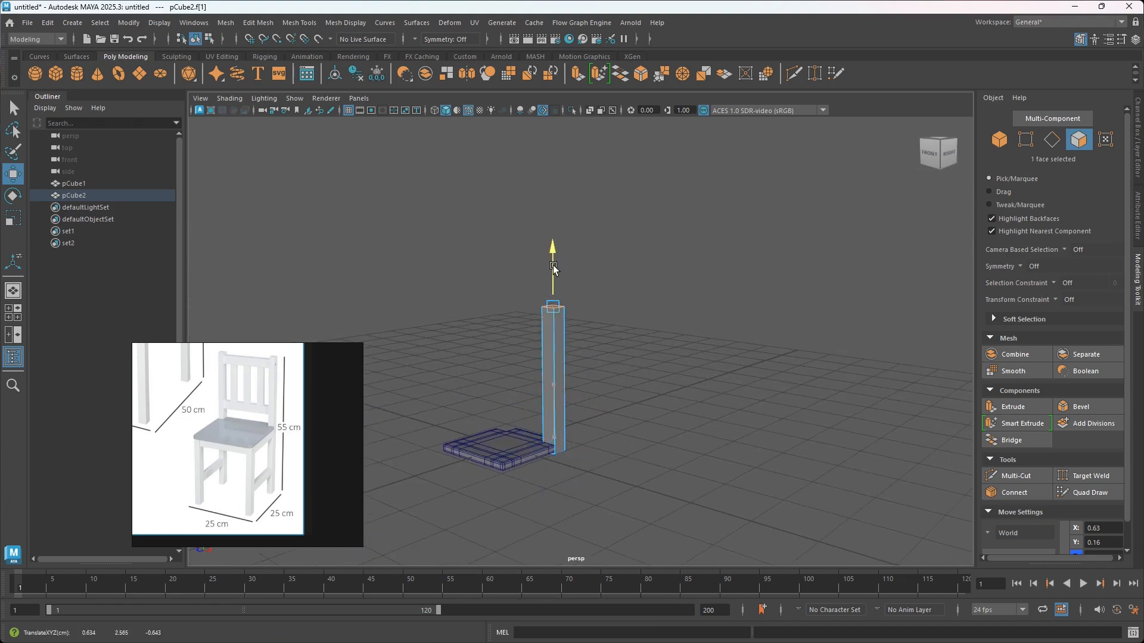
pyautogui.keyDown('alt'); pyautogui.moveTo(565, 462); pyautogui.dragTo(589, 480); pyautogui.keyUp('alt')
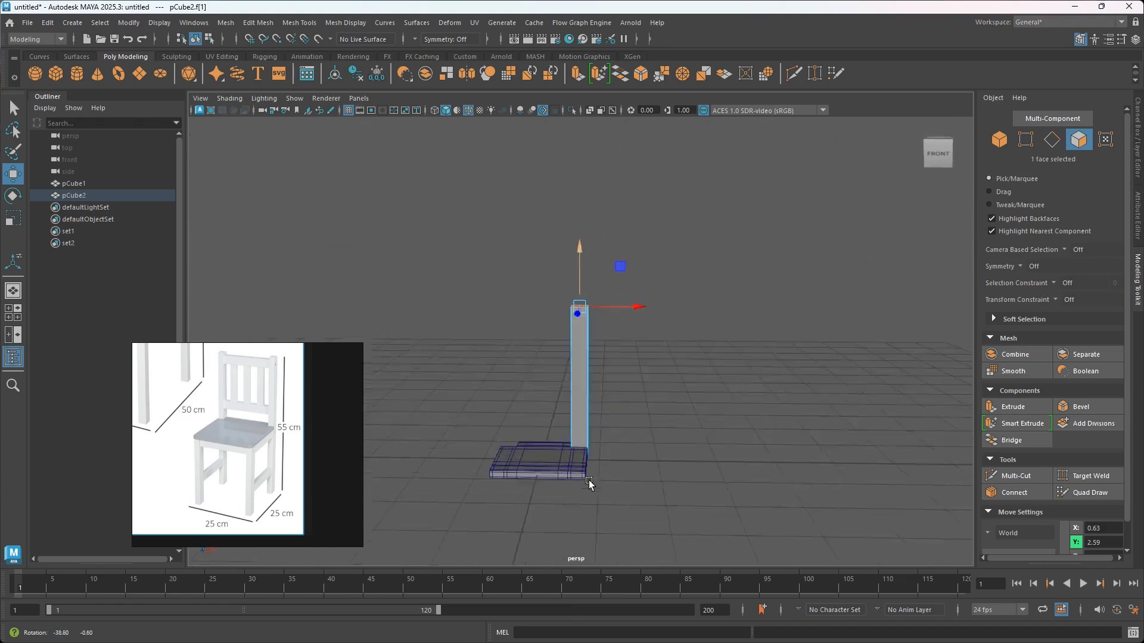
pyautogui.moveTo(578, 272); pyautogui.dragTo(579, 274)
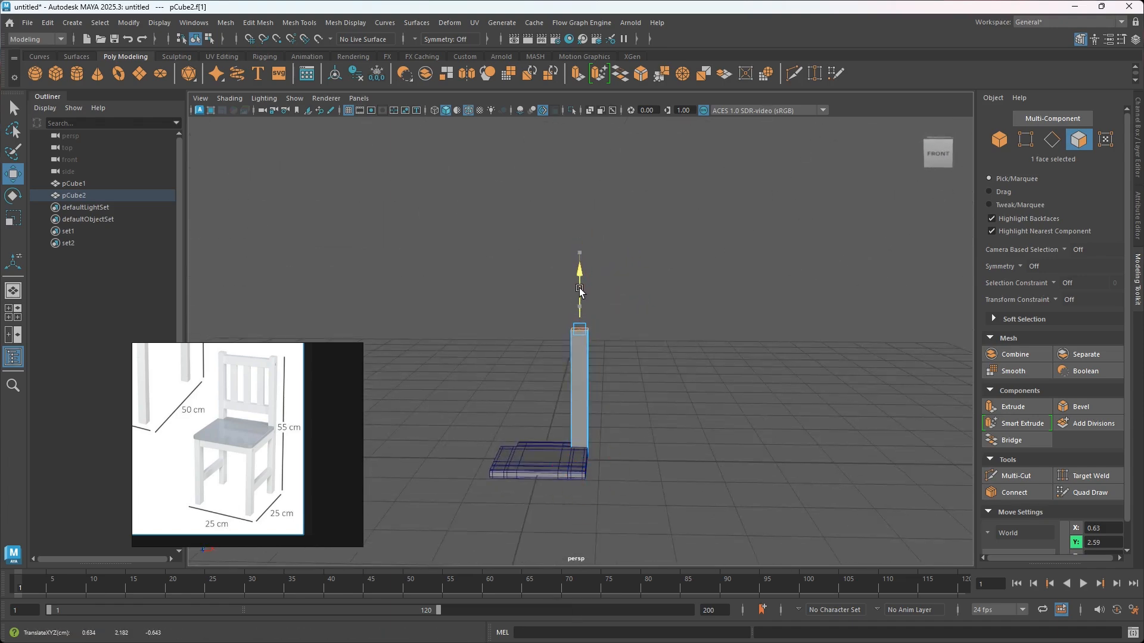
# Extend the post below the seat by lowering its bottom face to about Y -2.15
pyautogui.keyDown('alt'); pyautogui.moveTo(633, 489); pyautogui.dragTo(583, 466); pyautogui.keyUp('alt')
pyautogui.click(553, 359)
pyautogui.keyDown('alt'); pyautogui.moveTo(553, 359); pyautogui.dragTo(560, 503); pyautogui.keyUp('alt')
pyautogui.keyDown('alt'); pyautogui.moveTo(581, 463); pyautogui.dragTo(583, 488); pyautogui.keyUp('alt')
pyautogui.scroll(4, 569, 479)
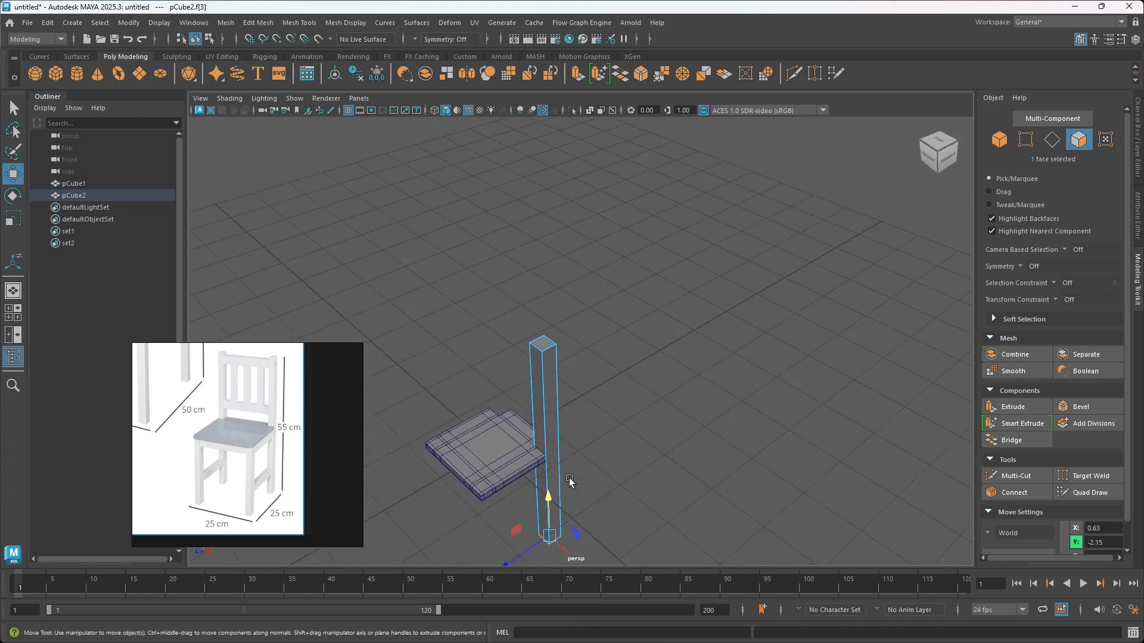
pyautogui.keyDown('alt'); pyautogui.moveTo(569, 480); pyautogui.dragTo(566, 482, button='middle'); pyautogui.keyUp('alt')
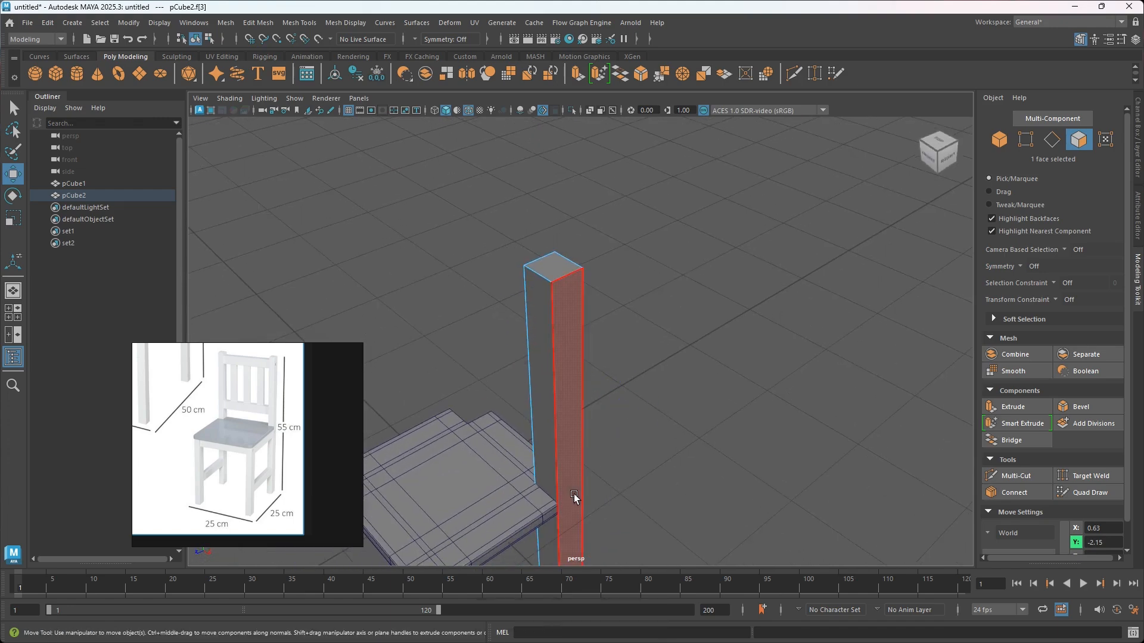
pyautogui.keyDown('alt'); pyautogui.moveTo(574, 494); pyautogui.dragTo(620, 450, button='middle'); pyautogui.keyUp('alt')
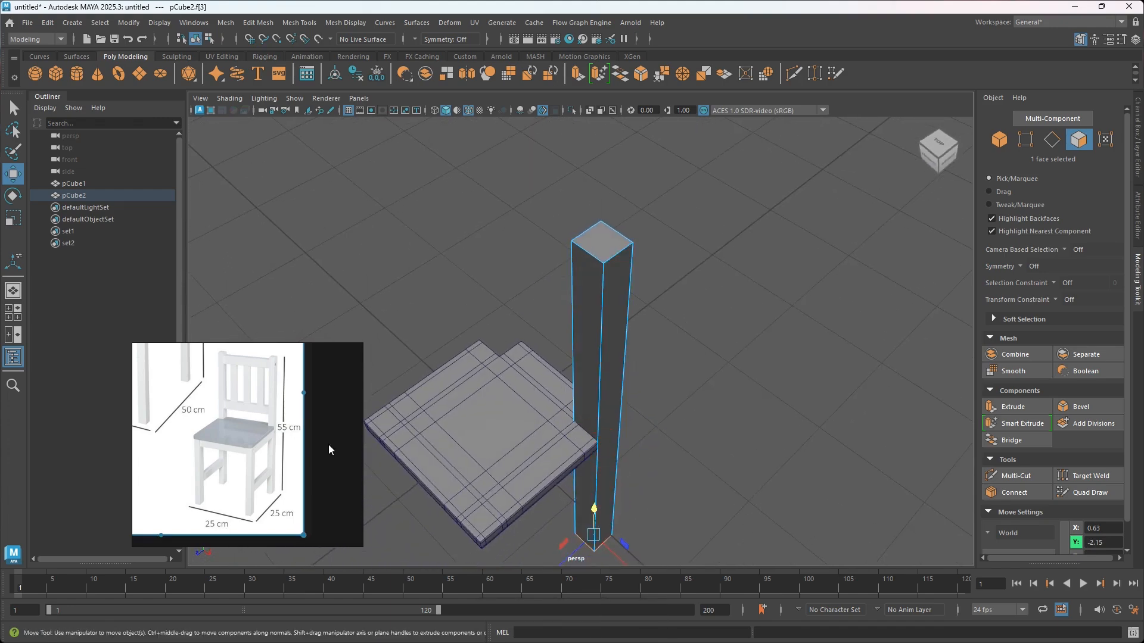
# Lower the post's bottom face further to about Y -2.28 and hide the viewport grid
pyautogui.keyDown('alt'); pyautogui.moveTo(394, 443); pyautogui.dragTo(581, 443); pyautogui.keyUp('alt')
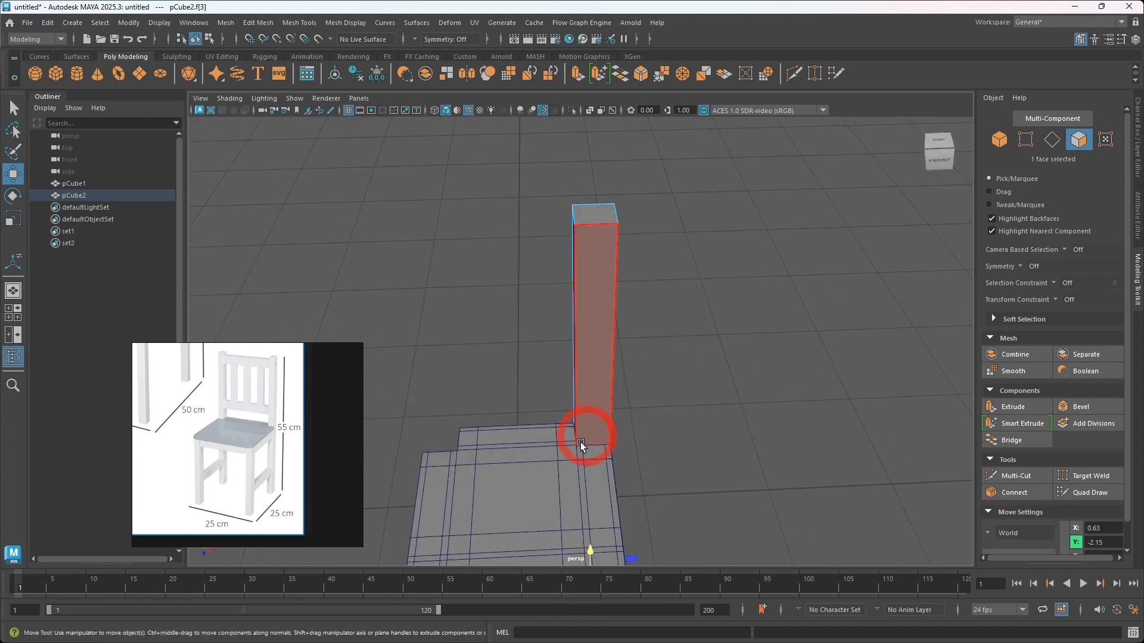
pyautogui.keyDown('alt'); pyautogui.moveTo(608, 480); pyautogui.dragTo(584, 468); pyautogui.keyUp('alt')
pyautogui.keyDown('alt'); pyautogui.moveTo(585, 467); pyautogui.dragTo(609, 402, button='middle'); pyautogui.keyUp('alt')
pyautogui.keyDown('alt'); pyautogui.moveTo(609, 402); pyautogui.dragTo(621, 471); pyautogui.keyUp('alt')
pyautogui.keyDown('alt'); pyautogui.moveTo(620, 472); pyautogui.dragTo(601, 405, button='middle'); pyautogui.keyUp('alt')
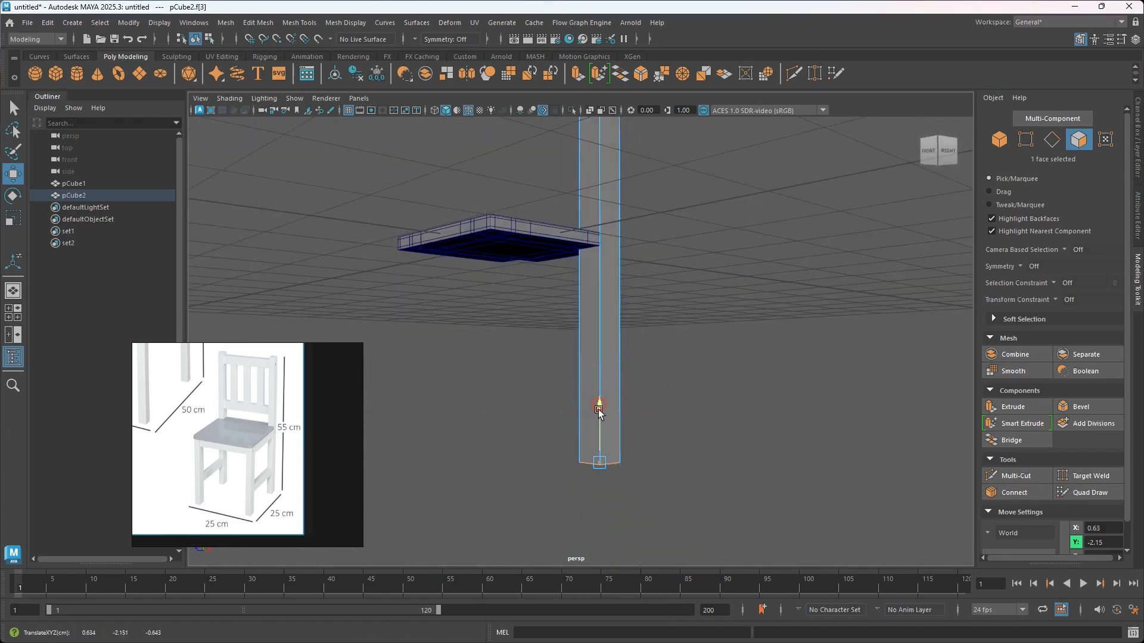
pyautogui.keyDown('alt'); pyautogui.moveTo(599, 420); pyautogui.dragTo(630, 395); pyautogui.keyUp('alt')
pyautogui.click(349, 111)
pyautogui.keyDown('alt'); pyautogui.moveTo(691, 434); pyautogui.dragTo(636, 432); pyautogui.keyUp('alt')
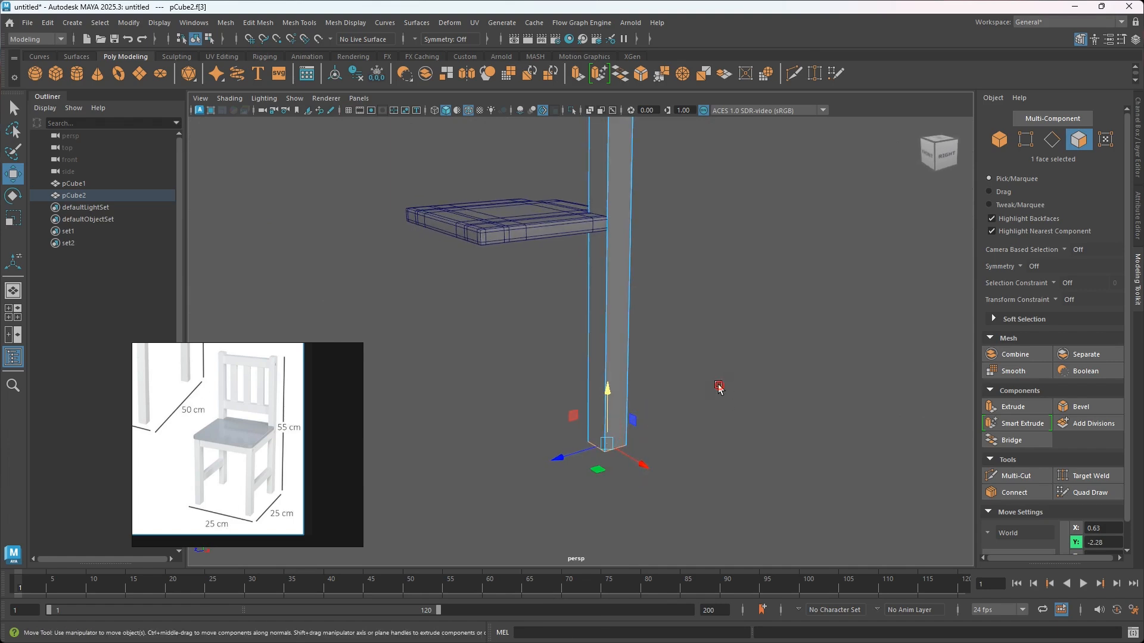
# Leave face selection and select the whole post in object mode
pyautogui.click(718, 388)
pyautogui.keyDown('alt'); pyautogui.moveTo(576, 307); pyautogui.dragTo(623, 302); pyautogui.keyUp('alt')
pyautogui.keyDown('alt'); pyautogui.moveTo(623, 301); pyautogui.dragTo(607, 349, button='middle'); pyautogui.keyUp('alt')
pyautogui.moveTo(635, 303); pyautogui.dragTo(677, 287, button='right')
pyautogui.keyDown('alt'); pyautogui.moveTo(595, 301); pyautogui.dragTo(569, 333, button='middle'); pyautogui.keyUp('alt')
pyautogui.keyDown('alt'); pyautogui.moveTo(638, 339); pyautogui.dragTo(559, 338); pyautogui.keyUp('alt')
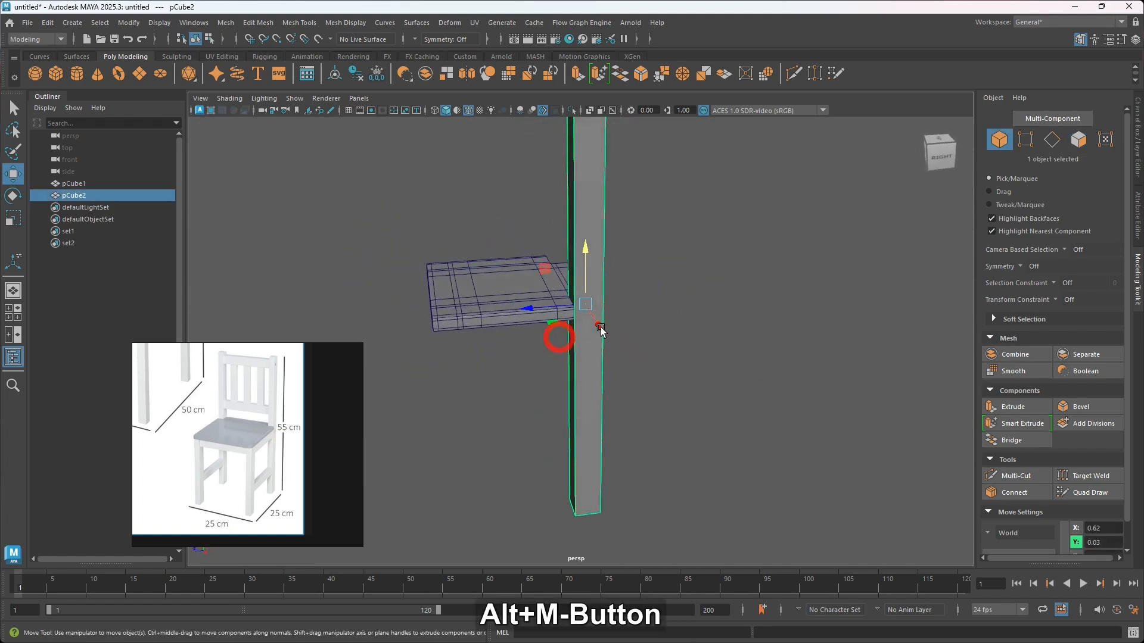
# Examine the post's proportions against the seat from several sides and preview it with smoothing
pyautogui.keyDown('alt'); pyautogui.moveTo(598, 337); pyautogui.dragTo(558, 404, button='middle'); pyautogui.keyUp('alt')
pyautogui.keyDown('alt'); pyautogui.moveTo(558, 341); pyautogui.dragTo(556, 298); pyautogui.keyUp('alt')
pyautogui.keyDown('alt'); pyautogui.moveTo(566, 301); pyautogui.dragTo(588, 242, button='middle'); pyautogui.keyUp('alt')
pyautogui.keyDown('alt'); pyautogui.moveTo(568, 310); pyautogui.dragTo(602, 344); pyautogui.keyUp('alt')
pyautogui.keyDown('alt'); pyautogui.moveTo(602, 346); pyautogui.dragTo(594, 323, button='middle'); pyautogui.keyUp('alt')
pyautogui.keyDown('alt'); pyautogui.moveTo(594, 322); pyautogui.dragTo(575, 335); pyautogui.keyUp('alt')
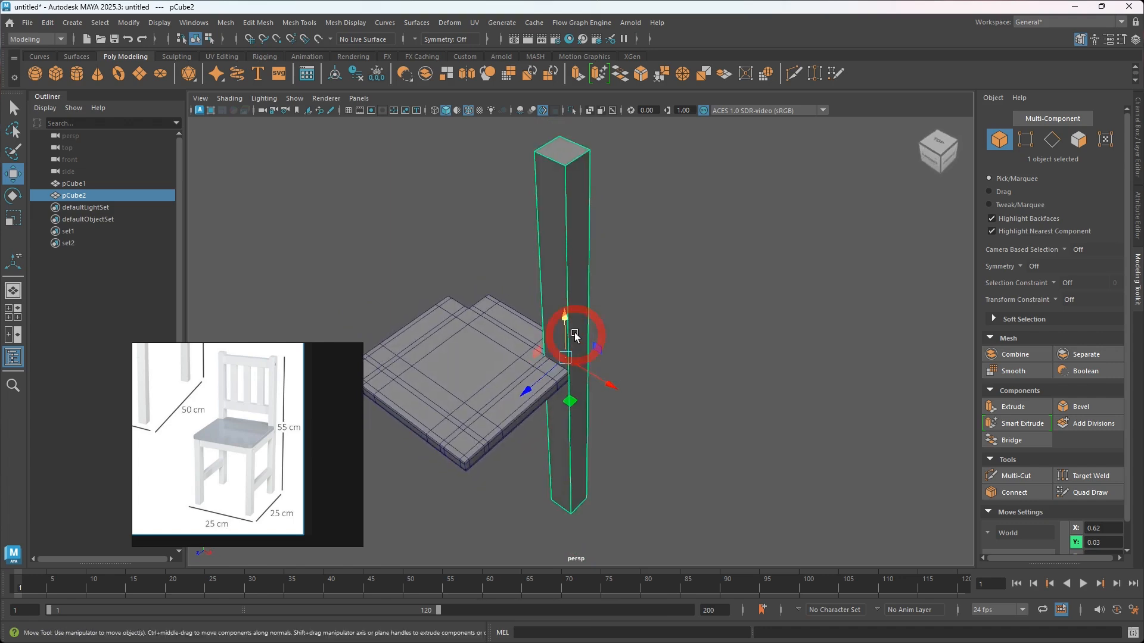
pyautogui.press('3')
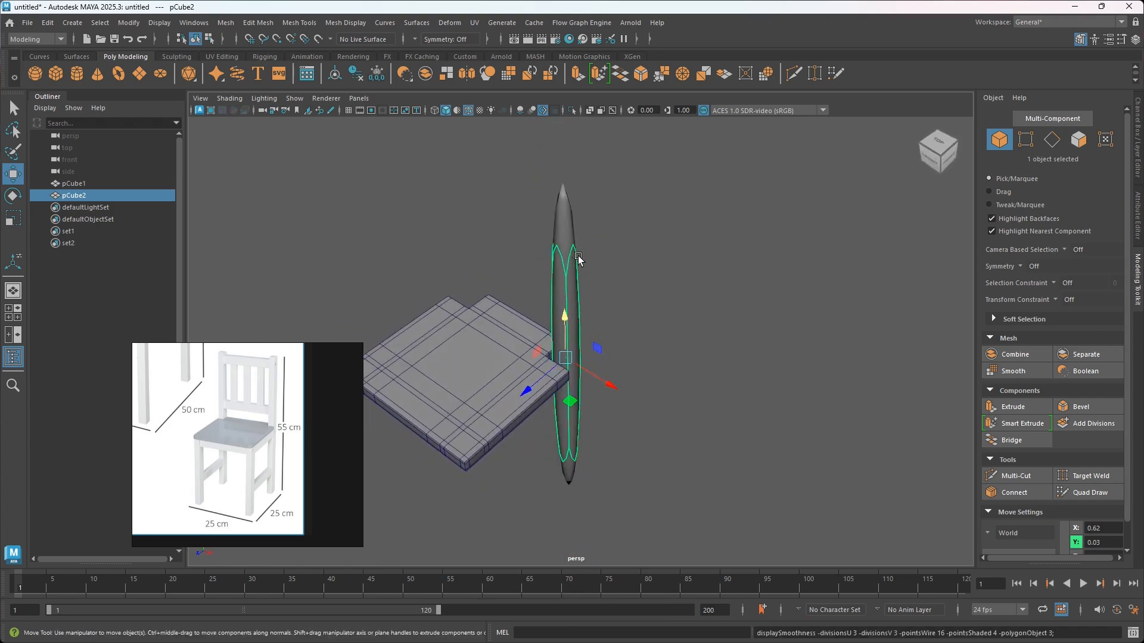
pyautogui.press('1')
# Insert an edge loop around the post just below its top face
pyautogui.keyDown('alt'); pyautogui.moveTo(580, 272); pyautogui.dragTo(545, 269, button='middle'); pyautogui.keyUp('alt')
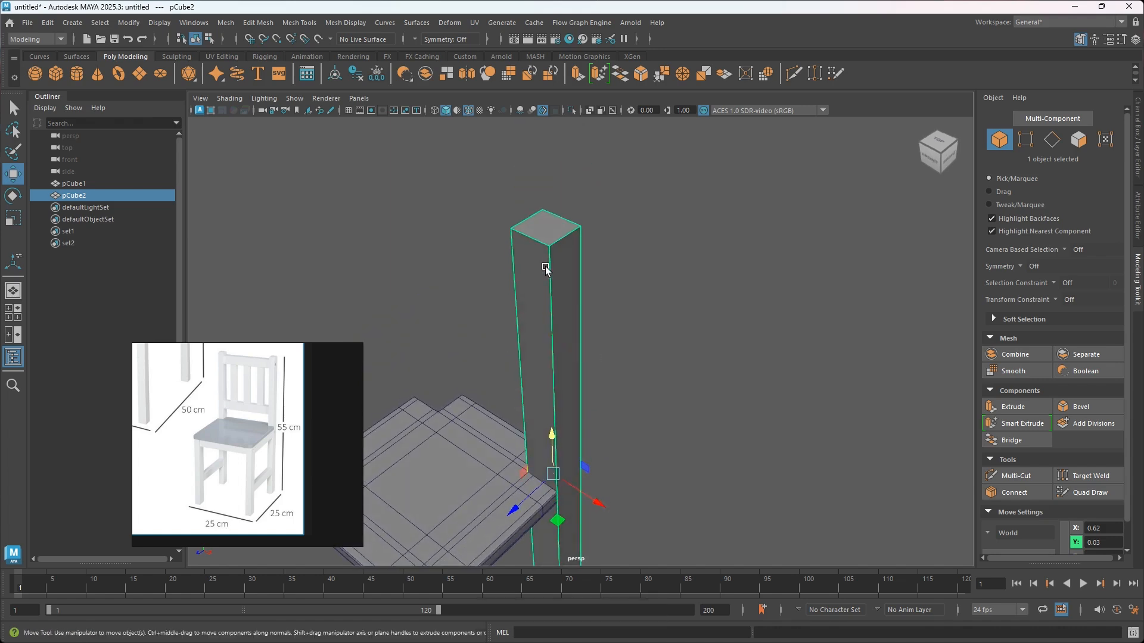
pyautogui.keyDown('alt'); pyautogui.scroll(4, 545, 271); pyautogui.keyUp('alt')
pyautogui.keyDown('alt'); pyautogui.moveTo(567, 313); pyautogui.dragTo(575, 351, button='middle'); pyautogui.keyUp('alt')
pyautogui.moveTo(570, 308)
pyautogui.keyDown('alt'); pyautogui.mouseDown()
pyautogui.moveTo(577, 301)
pyautogui.moveTo(575, 310)
pyautogui.mouseUp(); pyautogui.keyUp('alt')
pyautogui.keyDown('shift'); pyautogui.rightClick(688, 237); pyautogui.keyUp('shift')
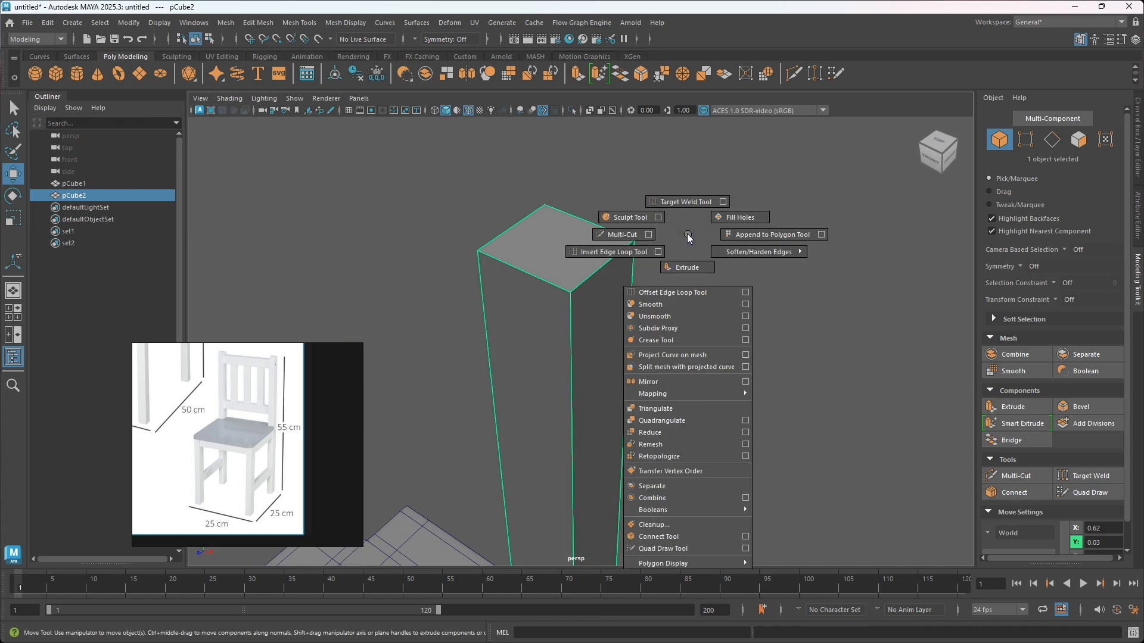
pyautogui.click(621, 251)
pyautogui.moveTo(572, 253); pyautogui.dragTo(572, 246)
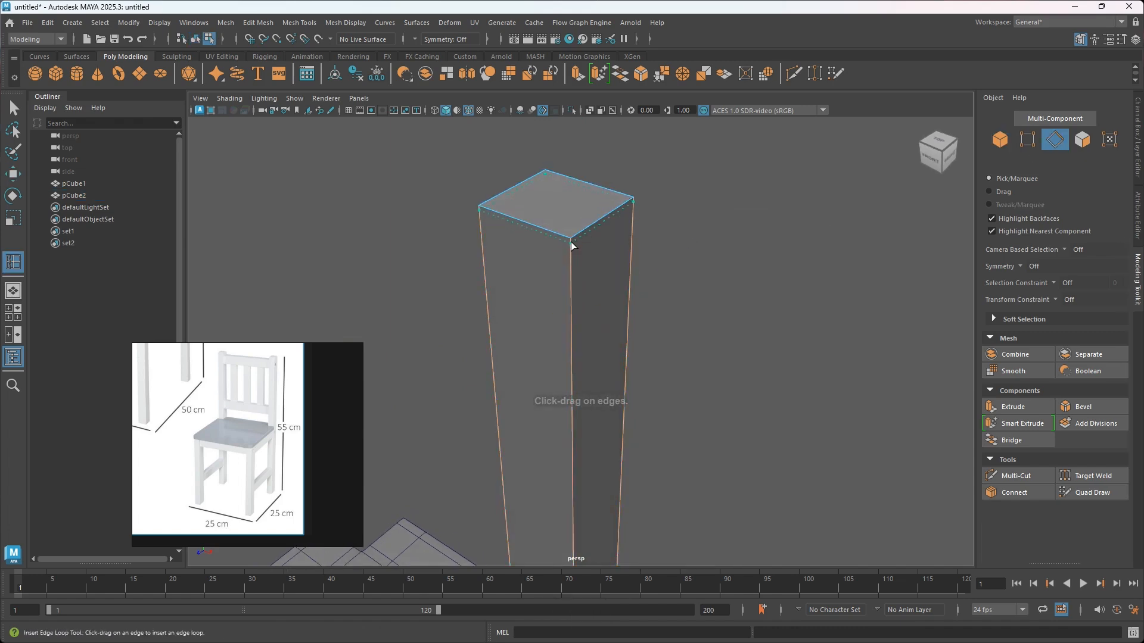
pyautogui.moveTo(571, 242); pyautogui.dragTo(571, 242)
# Insert an edge loop around the post just above its bottom face
pyautogui.scroll(-3, 573, 324)
pyautogui.keyDown('alt'); pyautogui.moveTo(575, 339); pyautogui.dragTo(577, 238, button='middle'); pyautogui.keyUp('alt')
pyautogui.keyDown('alt'); pyautogui.moveTo(595, 419); pyautogui.dragTo(569, 308); pyautogui.keyUp('alt')
pyautogui.keyDown('alt'); pyautogui.moveTo(569, 307); pyautogui.dragTo(542, 416, button='middle'); pyautogui.keyUp('alt')
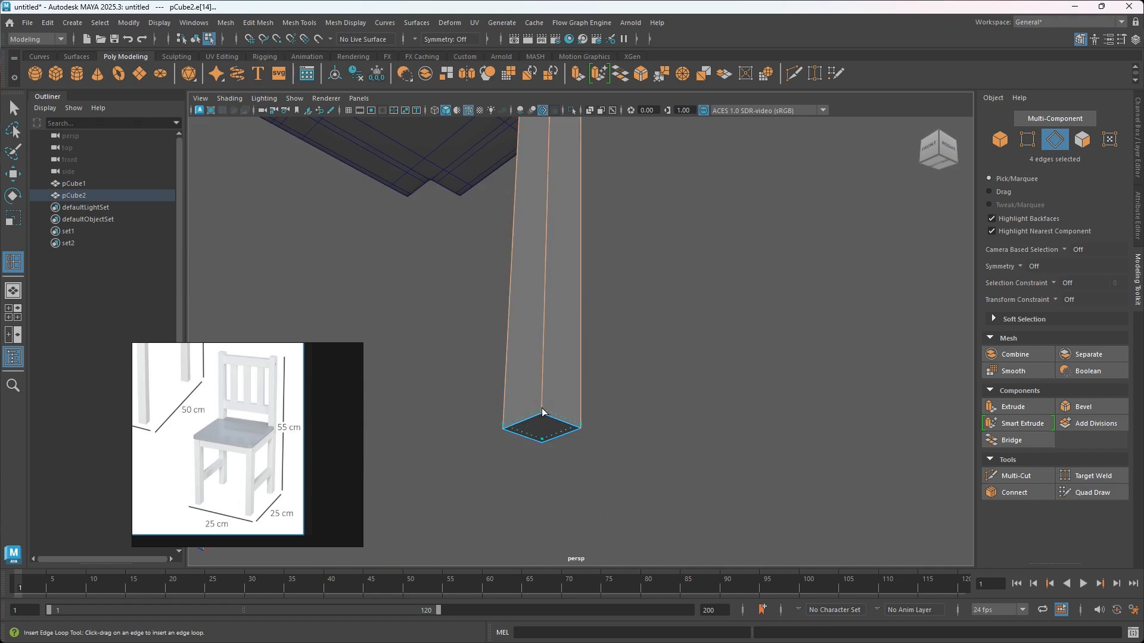
pyautogui.keyDown('alt'); pyautogui.moveTo(542, 409); pyautogui.dragTo(577, 352); pyautogui.keyUp('alt')
pyautogui.keyDown('alt'); pyautogui.moveTo(578, 352); pyautogui.dragTo(573, 357, button='middle'); pyautogui.keyUp('alt')
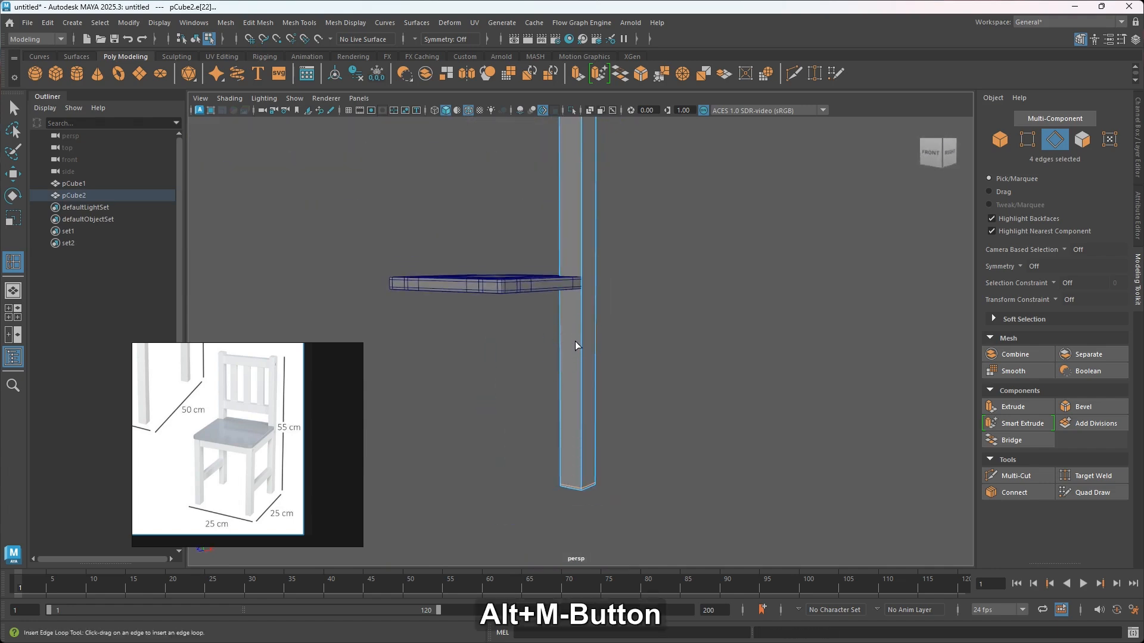
# Leave the edge loop tool, return to object mode and preview the post with smoothing
pyautogui.press('w')
pyautogui.rightClick(632, 292)
pyautogui.click(672, 274)
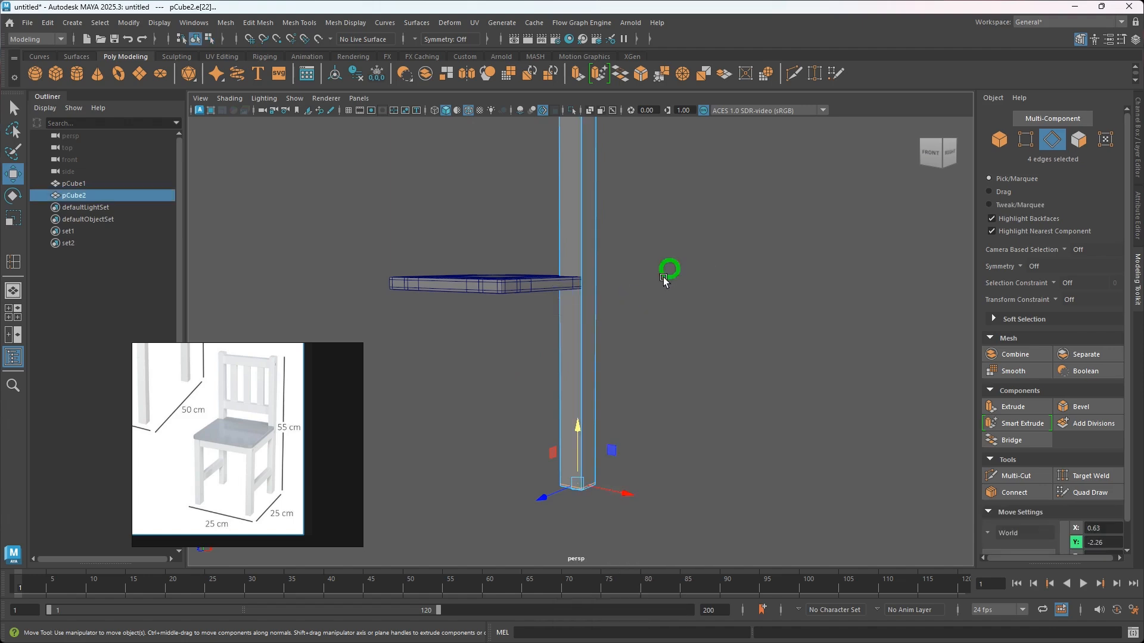
pyautogui.keyDown('alt'); pyautogui.moveTo(669, 272); pyautogui.dragTo(628, 319, button='middle'); pyautogui.keyUp('alt')
pyautogui.press('3')
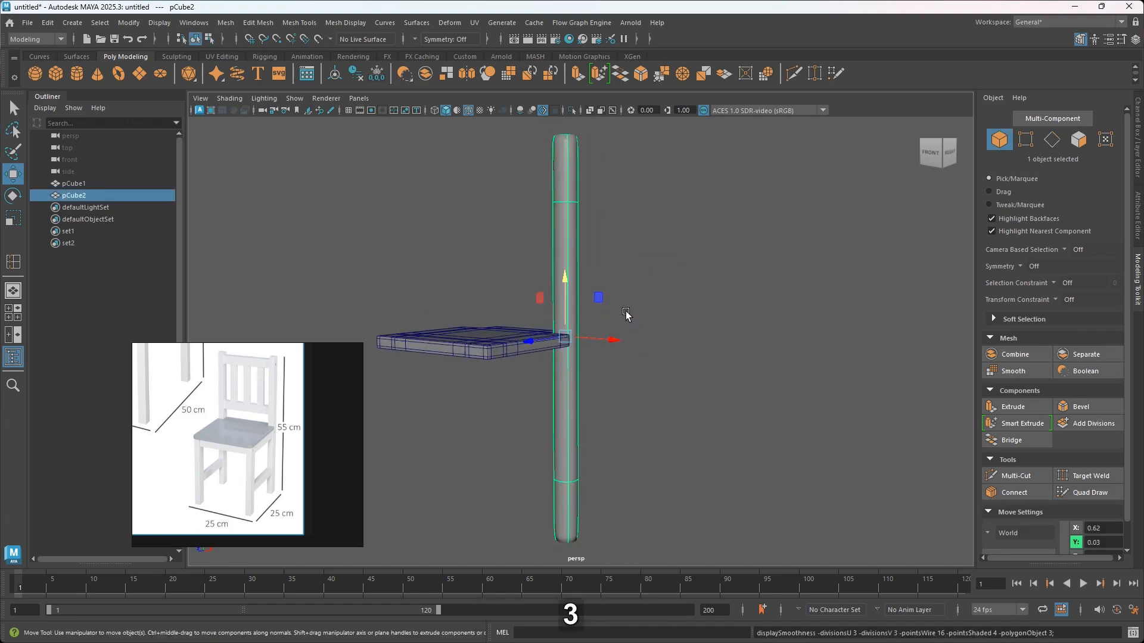
# Examine the smoothed post's top and bottom ends and its sides from several angles
pyautogui.keyDown('alt'); pyautogui.moveTo(596, 272); pyautogui.dragTo(570, 332); pyautogui.keyUp('alt')
pyautogui.scroll(7, 546, 327)
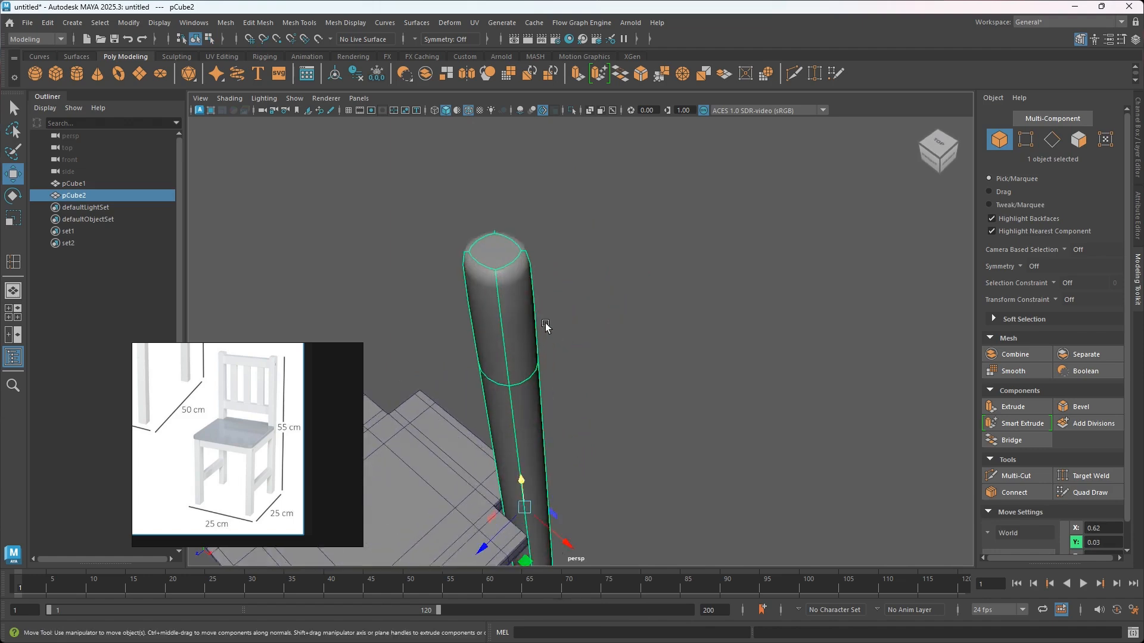
pyautogui.keyDown('alt'); pyautogui.moveTo(490, 251); pyautogui.dragTo(538, 333, button='middle'); pyautogui.keyUp('alt')
pyautogui.moveTo(580, 400)
pyautogui.keyDown('alt'); pyautogui.mouseDown()
pyautogui.moveTo(582, 378)
pyautogui.moveTo(584, 403)
pyautogui.mouseUp(); pyautogui.keyUp('alt')
pyautogui.keyDown('alt'); pyautogui.moveTo(568, 444); pyautogui.dragTo(575, 408); pyautogui.keyUp('alt')
pyautogui.scroll(-6, 559, 332)
pyautogui.keyDown('alt'); pyautogui.moveTo(555, 345); pyautogui.dragTo(547, 357, button='middle'); pyautogui.keyUp('alt')
pyautogui.keyDown('alt'); pyautogui.moveTo(587, 398); pyautogui.dragTo(560, 361); pyautogui.keyUp('alt')
pyautogui.keyDown('alt'); pyautogui.moveTo(559, 422); pyautogui.dragTo(539, 395); pyautogui.keyUp('alt')
pyautogui.keyDown('alt'); pyautogui.moveTo(515, 502); pyautogui.dragTo(547, 414, button='middle'); pyautogui.keyUp('alt')
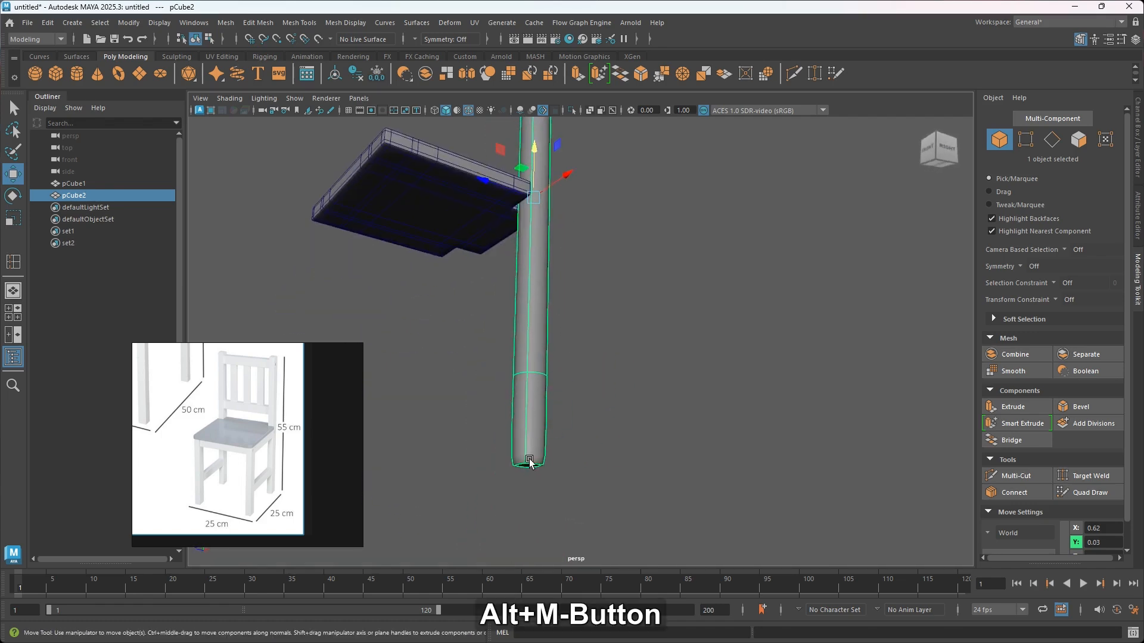
pyautogui.keyDown('alt'); pyautogui.moveTo(557, 444); pyautogui.dragTo(561, 467); pyautogui.keyUp('alt')
pyautogui.scroll(3, 562, 468)
pyautogui.keyDown('alt'); pyautogui.moveTo(555, 447); pyautogui.dragTo(564, 478, button='middle'); pyautogui.keyUp('alt')
# Turn off the smooth preview and undo both edge loops inserted near the post's ends
pyautogui.press('1')
pyautogui.keyDown('alt'); pyautogui.moveTo(552, 320); pyautogui.dragTo(562, 374, button='middle'); pyautogui.keyUp('alt')
pyautogui.hotkey('ctrl', 'z')
pyautogui.hotkey('ctrl', 'z')
pyautogui.hotkey('ctrl', 'z')
pyautogui.hotkey('ctrl', 'z')
pyautogui.hotkey('ctrl', 'z')
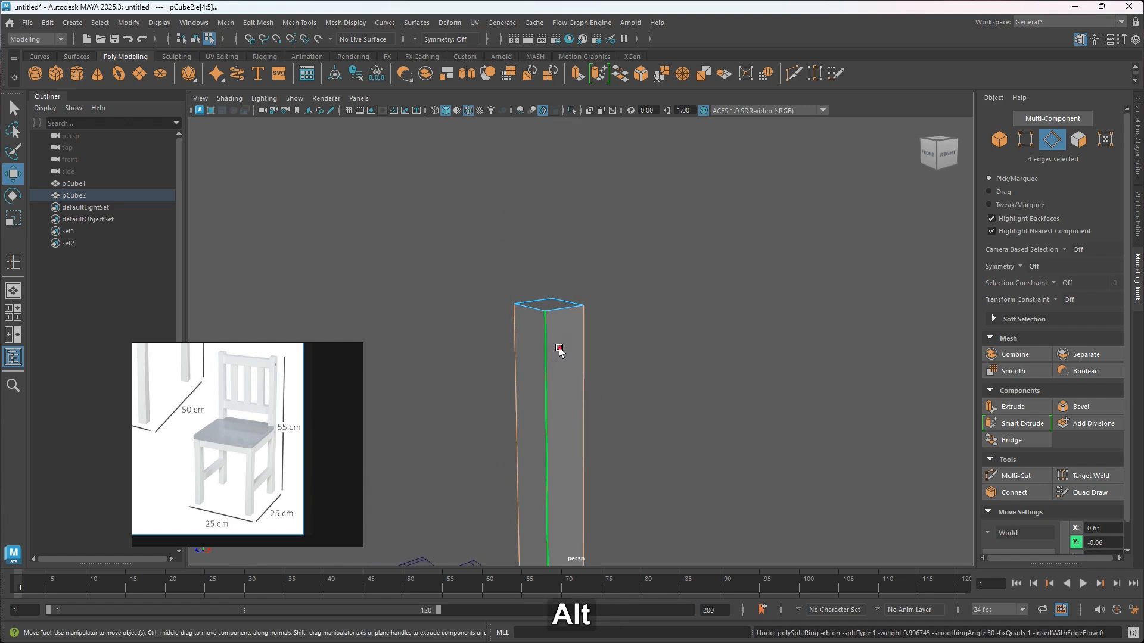
# Bevel the four edges around the post's top face and the four edges around its bottom face
pyautogui.keyDown('alt'); pyautogui.moveTo(556, 348); pyautogui.dragTo(564, 349); pyautogui.keyUp('alt')
pyautogui.moveTo(564, 350); pyautogui.dragTo(565, 271, button='right')
pyautogui.keyDown('alt'); pyautogui.moveTo(564, 271); pyautogui.dragTo(585, 377); pyautogui.keyUp('alt')
pyautogui.keyDown('alt'); pyautogui.moveTo(585, 378); pyautogui.dragTo(568, 323, button='middle'); pyautogui.keyUp('alt')
pyautogui.click(549, 354)
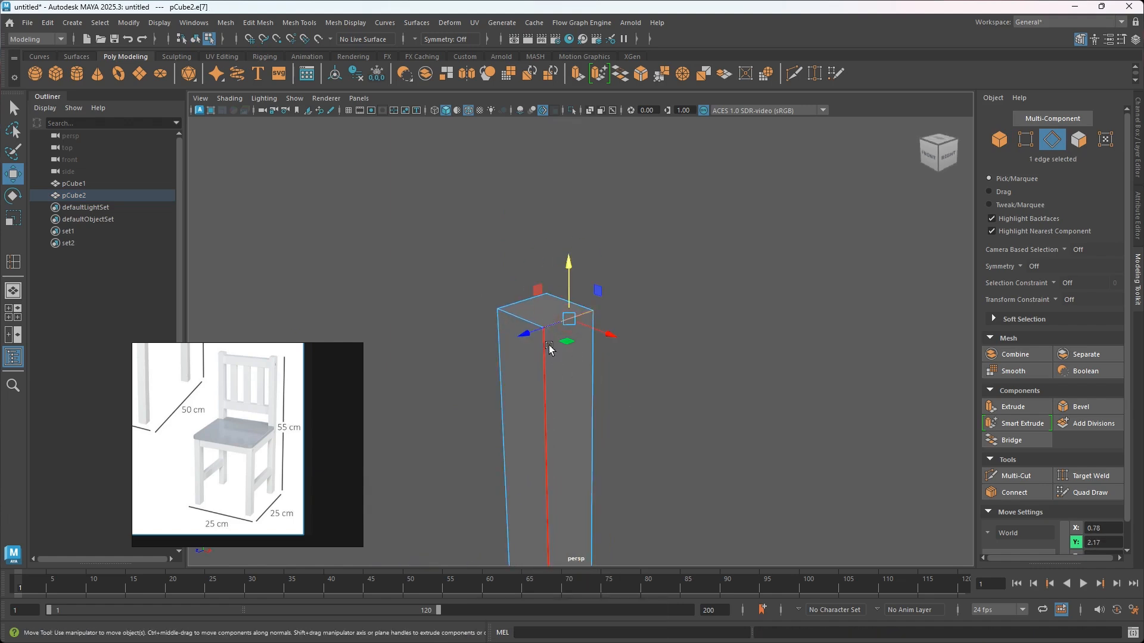
pyautogui.keyDown('shift'); pyautogui.click(524, 302); pyautogui.keyUp('shift')
pyautogui.keyDown('shift'); pyautogui.click(564, 304); pyautogui.keyUp('shift')
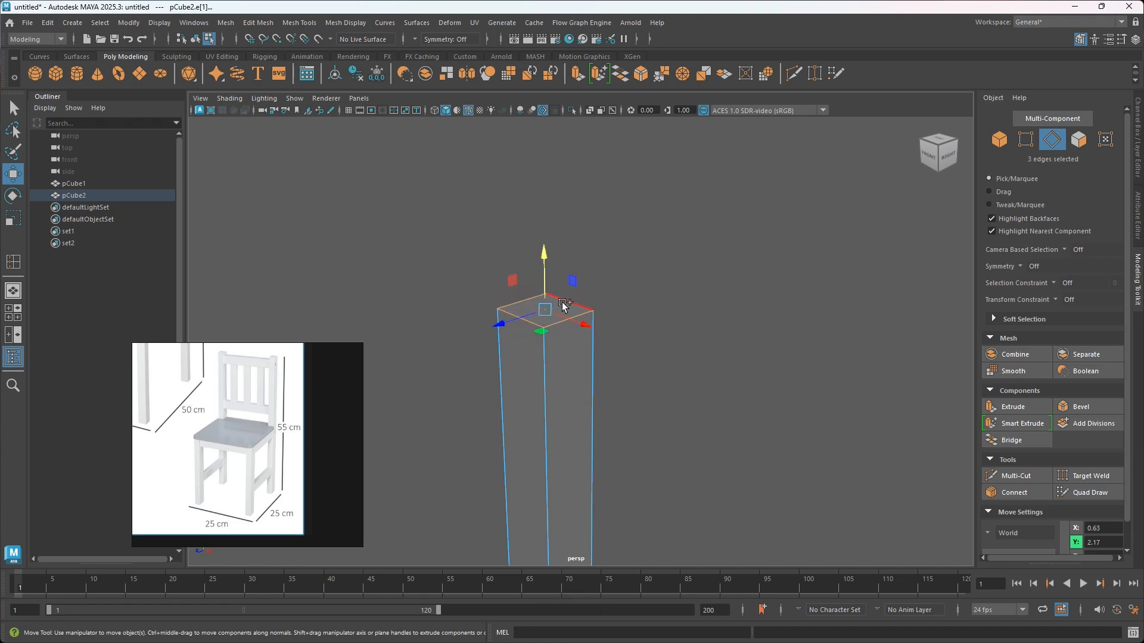
pyautogui.keyDown('alt'); pyautogui.moveTo(591, 330); pyautogui.dragTo(537, 441, button='middle'); pyautogui.keyUp('alt')
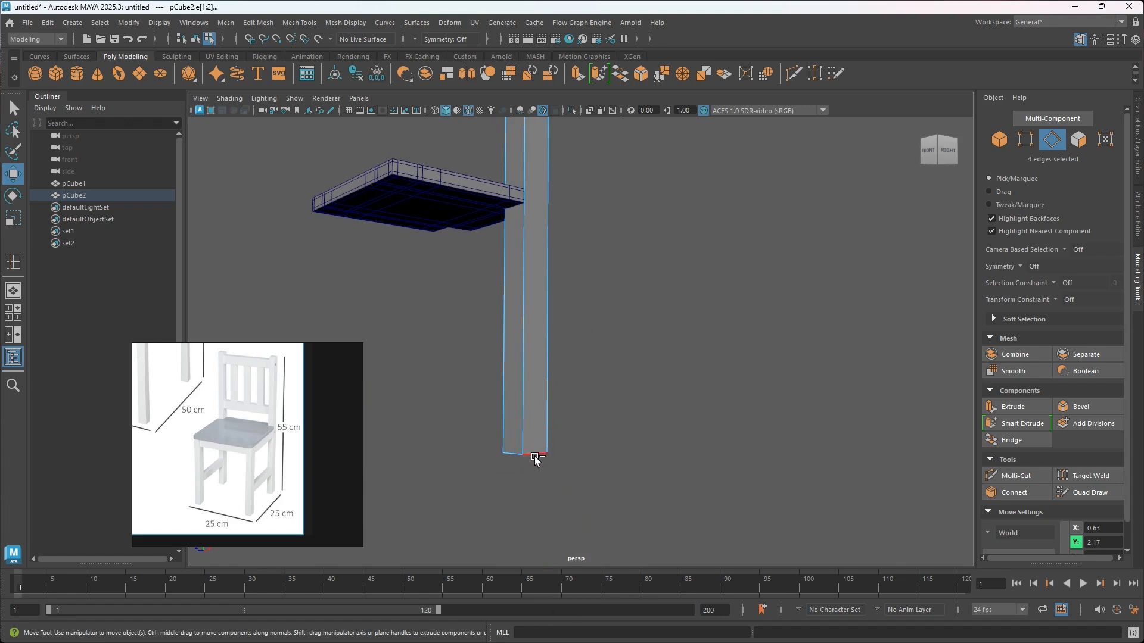
pyautogui.keyDown('shift'); pyautogui.click(536, 456); pyautogui.keyUp('shift')
pyautogui.keyDown('alt'); pyautogui.moveTo(525, 461); pyautogui.dragTo(537, 429); pyautogui.keyUp('alt')
pyautogui.keyDown('shift'); pyautogui.click(534, 339); pyautogui.keyUp('shift')
pyautogui.keyDown('shift'); pyautogui.click(516, 344); pyautogui.keyUp('shift')
pyautogui.keyDown('alt'); pyautogui.moveTo(517, 344); pyautogui.dragTo(544, 325); pyautogui.keyUp('alt')
pyautogui.moveTo(543, 325)
pyautogui.keyDown('alt'); pyautogui.mouseDown(button='middle')
pyautogui.moveTo(544, 418)
pyautogui.moveTo(546, 317)
pyautogui.mouseUp(button='middle'); pyautogui.keyUp('alt')
pyautogui.keyDown('alt'); pyautogui.moveTo(546, 317); pyautogui.dragTo(572, 391); pyautogui.keyUp('alt')
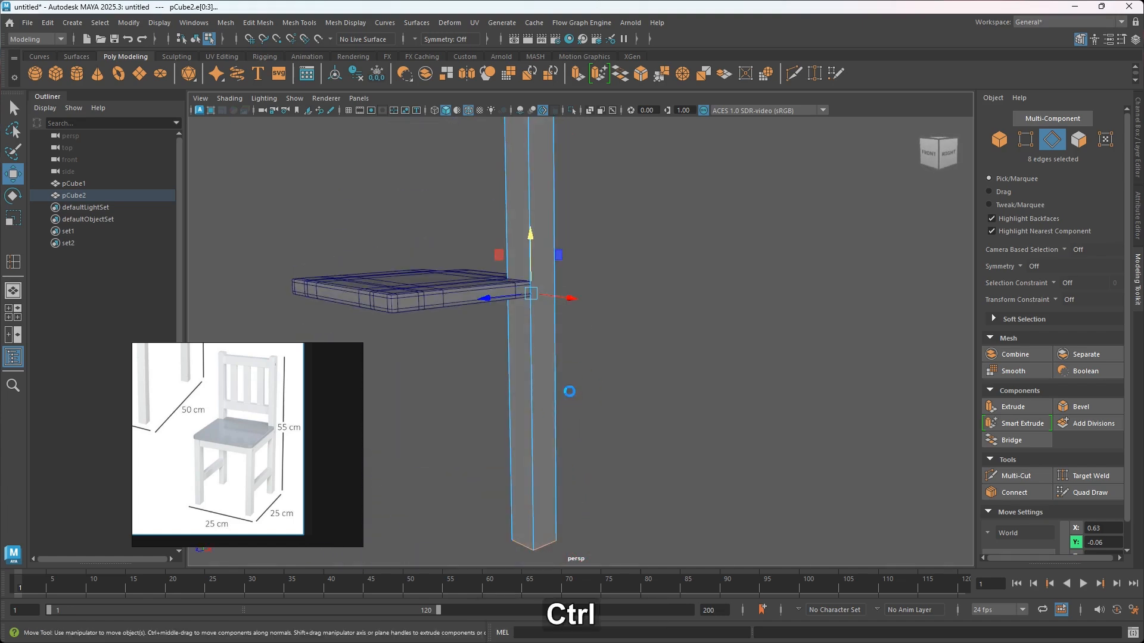
pyautogui.hotkey('ctrl', 'b')
pyautogui.keyDown('alt'); pyautogui.moveTo(577, 452); pyautogui.dragTo(543, 462); pyautogui.keyUp('alt')
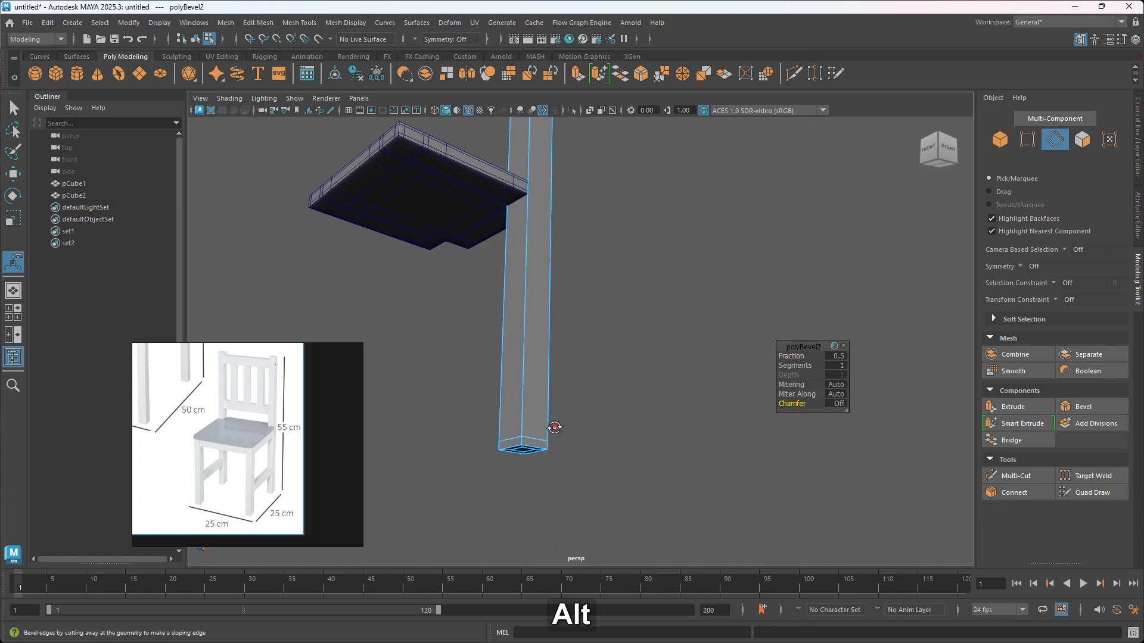
pyautogui.keyDown('alt'); pyautogui.moveTo(554, 429); pyautogui.dragTo(543, 431); pyautogui.keyUp('alt')
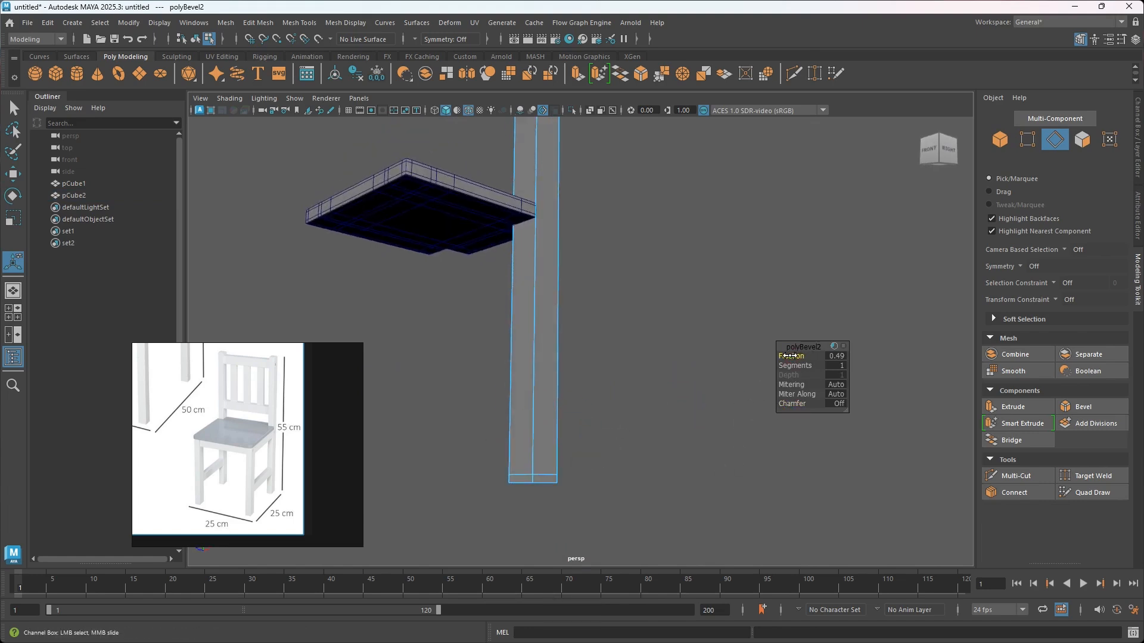
# Return to object mode, preview the post with smoothing and examine its beveled ends and roundness from several sides
pyautogui.moveTo(650, 302); pyautogui.dragTo(692, 284, button='right')
pyautogui.keyDown('alt'); pyautogui.moveTo(680, 308); pyautogui.dragTo(603, 311); pyautogui.keyUp('alt')
pyautogui.keyDown('alt'); pyautogui.moveTo(603, 311); pyautogui.dragTo(569, 353, button='middle'); pyautogui.keyUp('alt')
pyautogui.press('3')
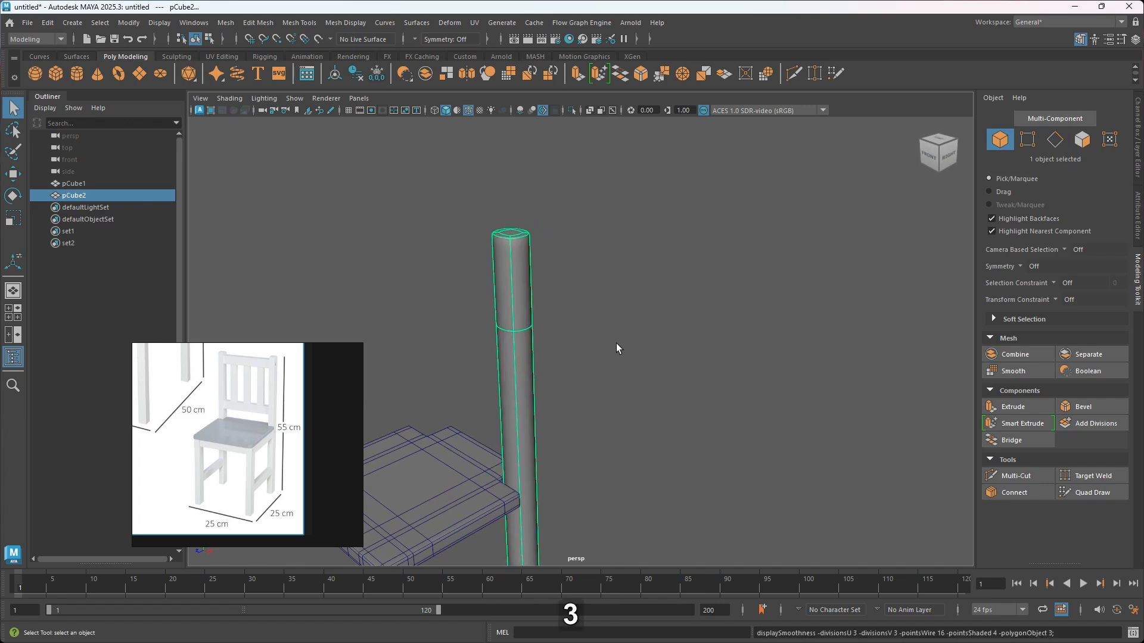
pyautogui.click(609, 313)
pyautogui.keyDown('alt'); pyautogui.moveTo(568, 316); pyautogui.dragTo(559, 316); pyautogui.keyUp('alt')
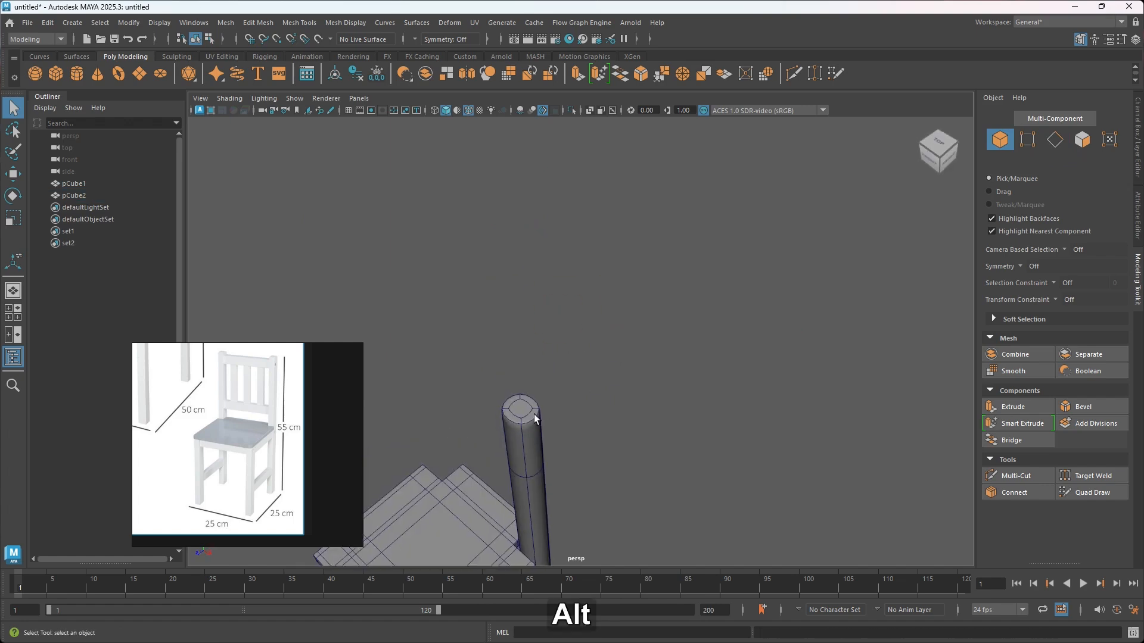
pyautogui.keyDown('alt'); pyautogui.moveTo(556, 435); pyautogui.dragTo(561, 388); pyautogui.keyUp('alt')
pyautogui.keyDown('alt'); pyautogui.moveTo(537, 347); pyautogui.dragTo(602, 352, button='middle'); pyautogui.keyUp('alt')
pyautogui.scroll(-3, 602, 352)
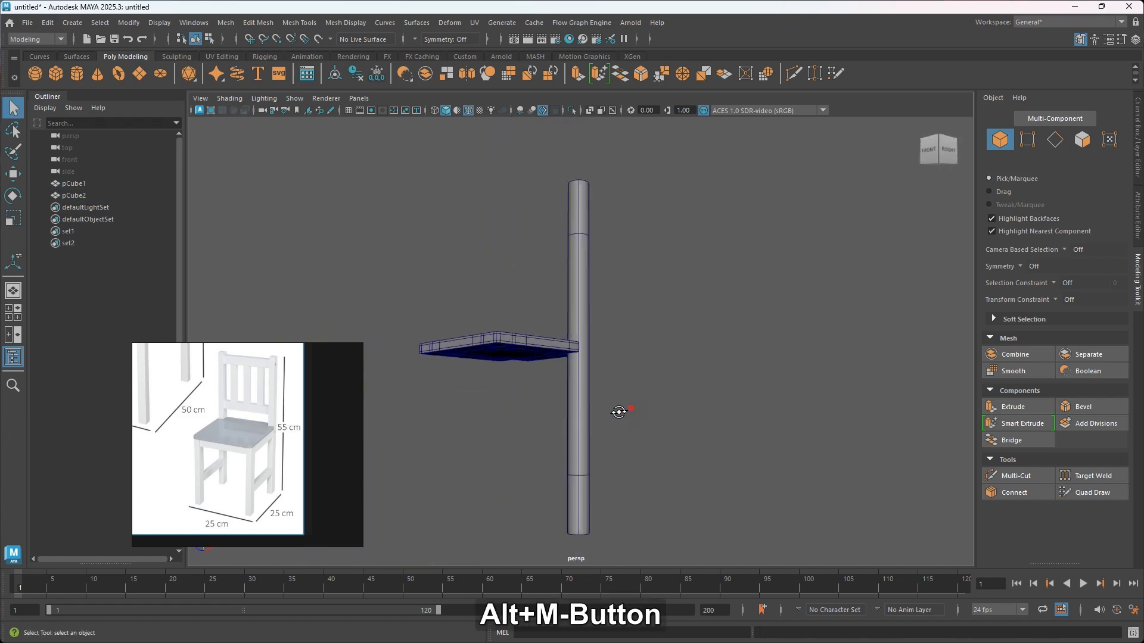
pyautogui.keyDown('alt'); pyautogui.moveTo(631, 406); pyautogui.dragTo(594, 430); pyautogui.keyUp('alt')
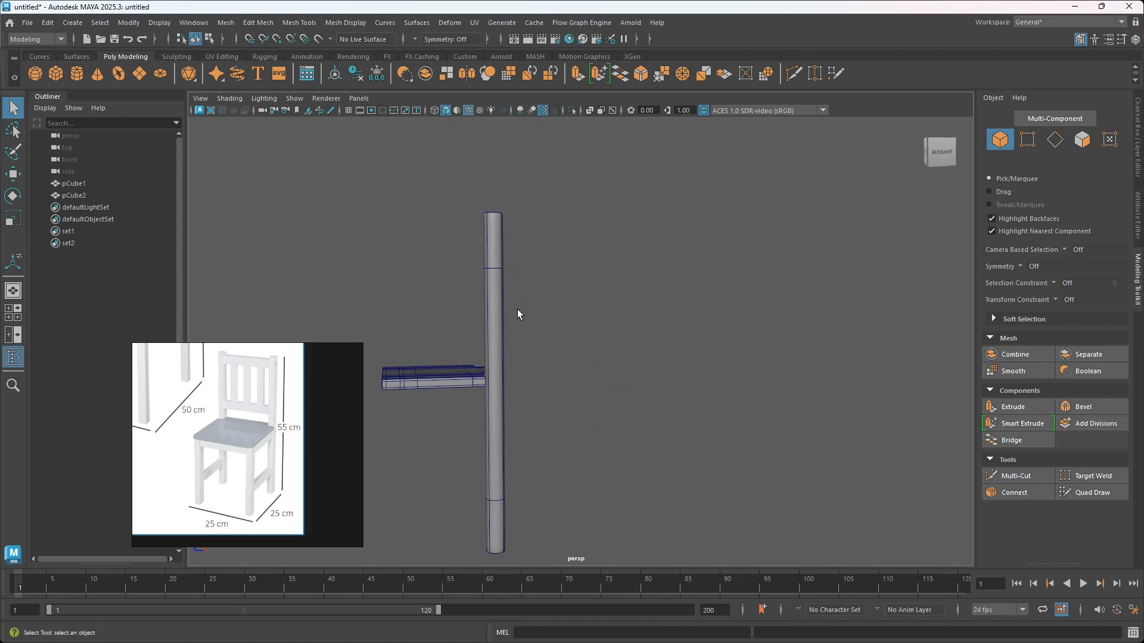
pyautogui.keyDown('alt'); pyautogui.moveTo(504, 443); pyautogui.dragTo(516, 445); pyautogui.keyUp('alt')
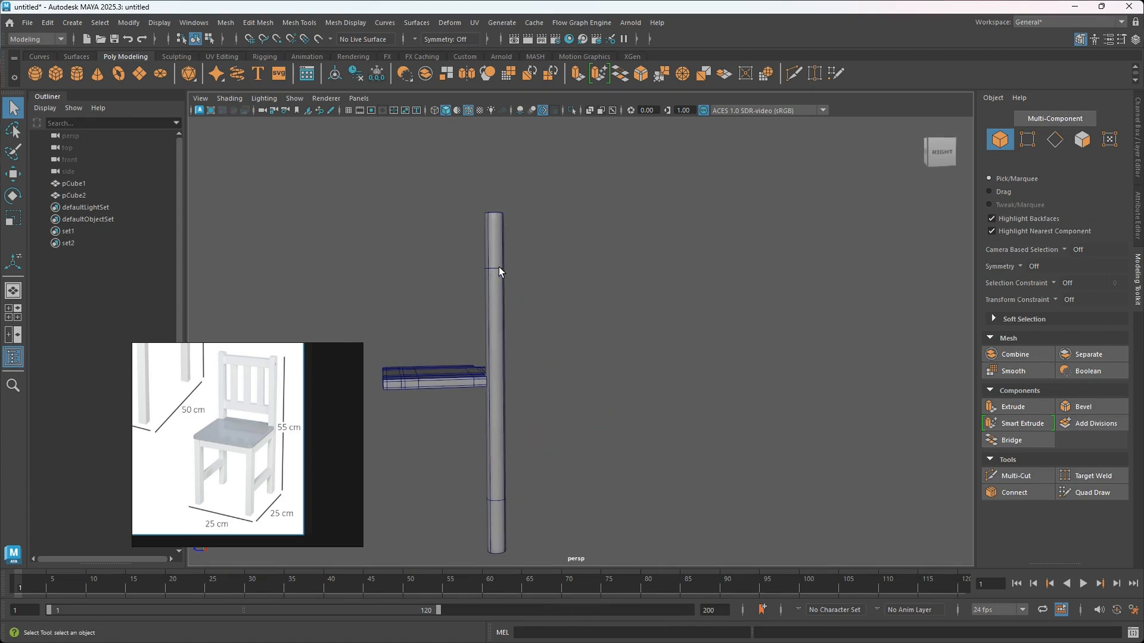
pyautogui.keyDown('alt'); pyautogui.moveTo(501, 236); pyautogui.dragTo(545, 413); pyautogui.keyUp('alt')
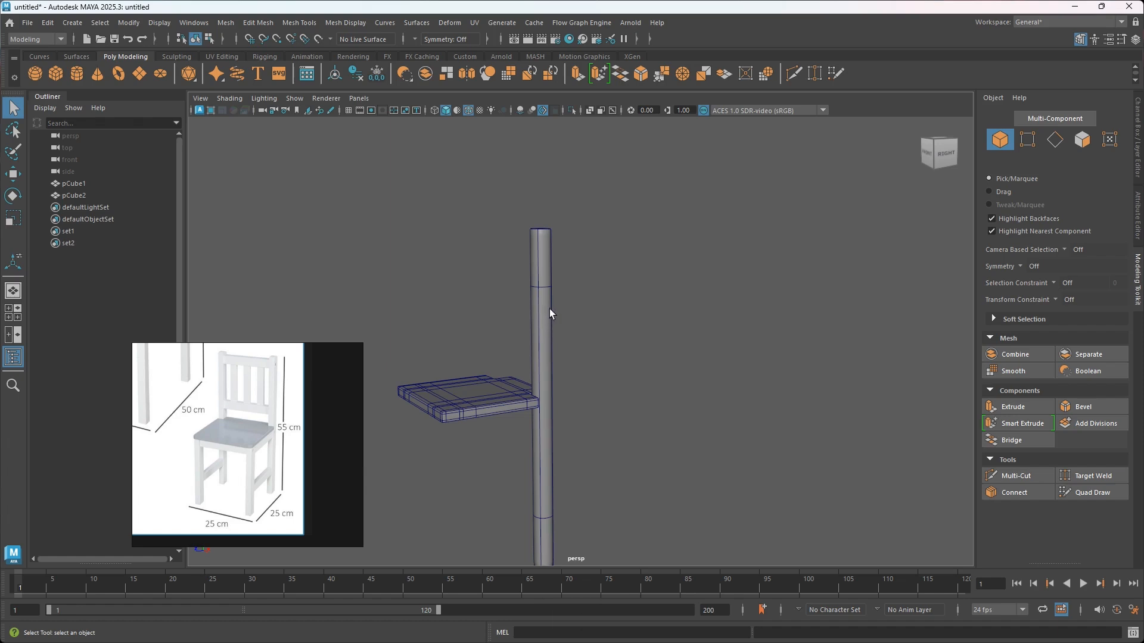
# Turn off the post's smooth preview and undo the bevel on its end edges
pyautogui.click(548, 310)
pyautogui.press('1')
pyautogui.moveTo(539, 392)
pyautogui.keyDown('alt'); pyautogui.mouseDown()
pyautogui.moveTo(560, 365)
pyautogui.moveTo(566, 401)
pyautogui.mouseUp(); pyautogui.keyUp('alt')
pyautogui.moveTo(566, 401)
pyautogui.keyDown('alt'); pyautogui.mouseDown(button='middle')
pyautogui.moveTo(537, 395)
pyautogui.moveTo(549, 412)
pyautogui.mouseUp(button='middle'); pyautogui.keyUp('alt')
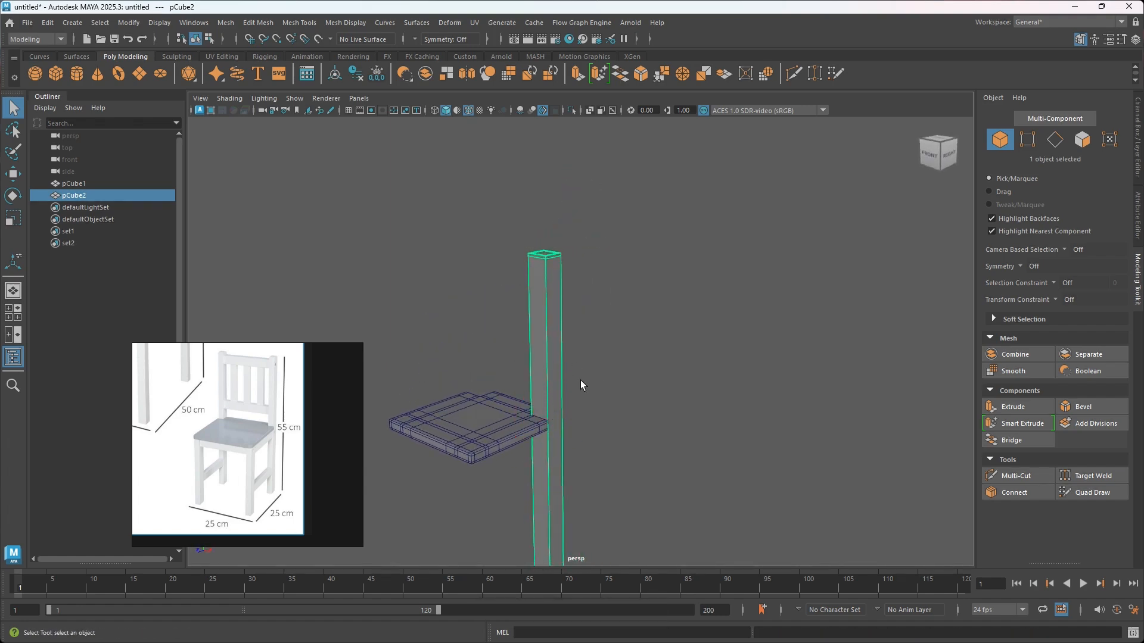
pyautogui.hotkey('ctrl', 'z')
pyautogui.hotkey('ctrl', 'z')
pyautogui.hotkey('ctrl', 'z')
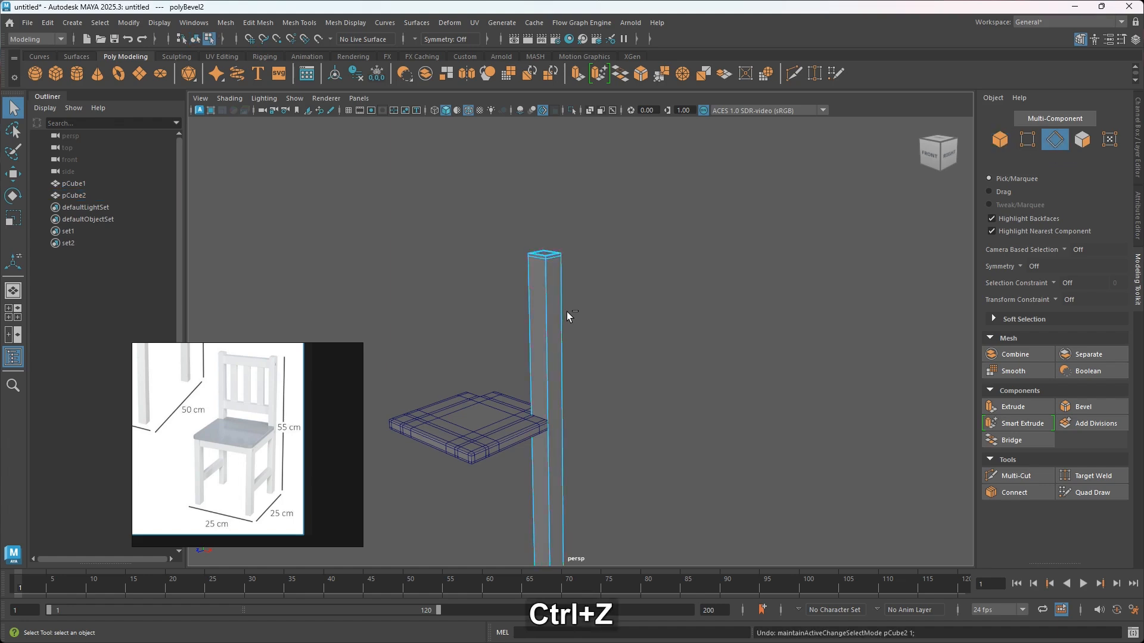
pyautogui.hotkey('ctrl', 'z')
# Select the whole post in object mode and bevel all its edges with a fraction of 0.29
pyautogui.keyDown('alt'); pyautogui.moveTo(581, 326); pyautogui.dragTo(567, 370); pyautogui.keyUp('alt')
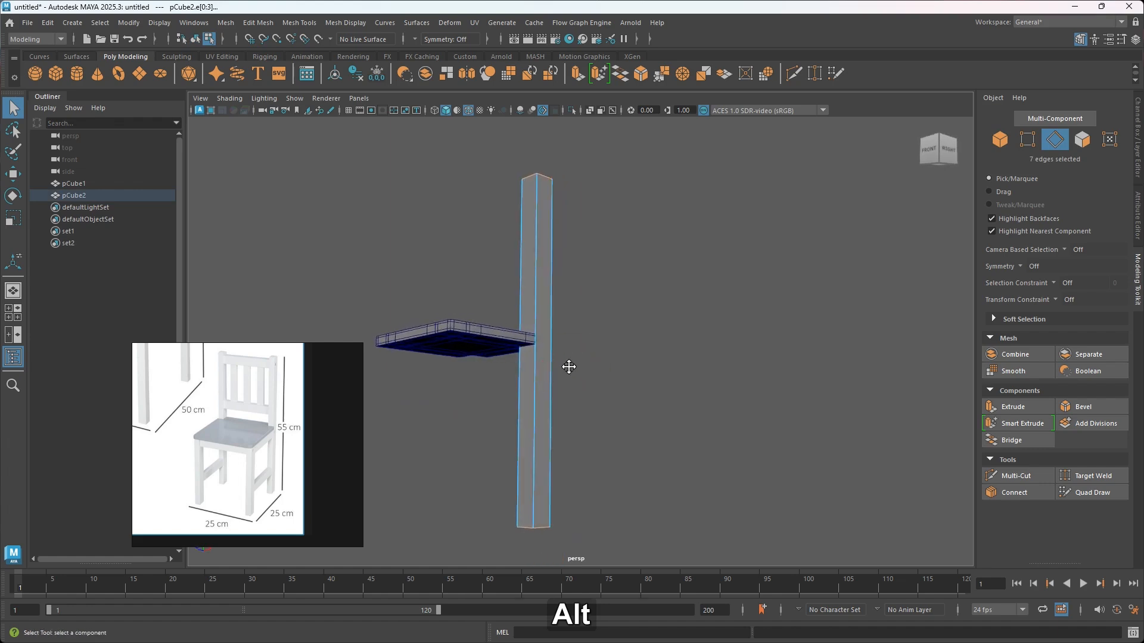
pyautogui.keyDown('alt'); pyautogui.moveTo(566, 370); pyautogui.dragTo(571, 366, button='middle'); pyautogui.keyUp('alt')
pyautogui.keyDown('alt'); pyautogui.moveTo(571, 366); pyautogui.dragTo(571, 371); pyautogui.keyUp('alt')
pyautogui.keyDown('alt'); pyautogui.moveTo(560, 368); pyautogui.dragTo(552, 382, button='middle'); pyautogui.keyUp('alt')
pyautogui.moveTo(593, 303); pyautogui.dragTo(655, 283, button='right')
pyautogui.keyDown('alt'); pyautogui.moveTo(615, 322); pyautogui.dragTo(563, 303); pyautogui.keyUp('alt')
pyautogui.keyDown('alt'); pyautogui.moveTo(566, 370); pyautogui.dragTo(563, 361); pyautogui.keyUp('alt')
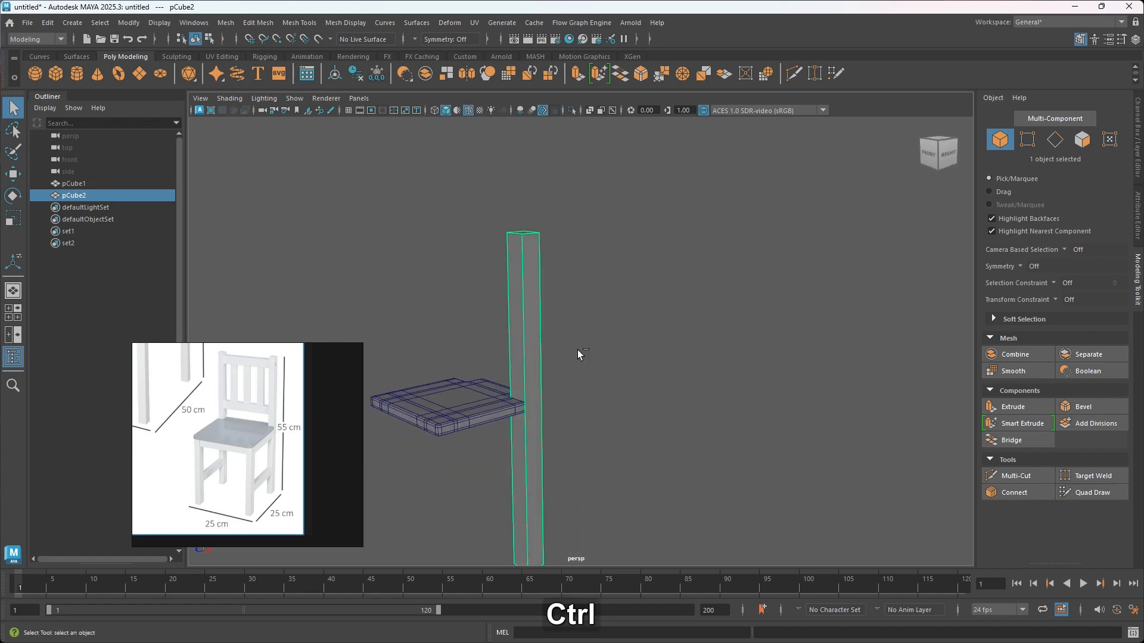
pyautogui.hotkey('ctrl', 'b')
pyautogui.keyDown('alt'); pyautogui.moveTo(574, 378); pyautogui.dragTo(839, 427); pyautogui.keyUp('alt')
pyautogui.moveTo(766, 399); pyautogui.dragTo(624, 424)
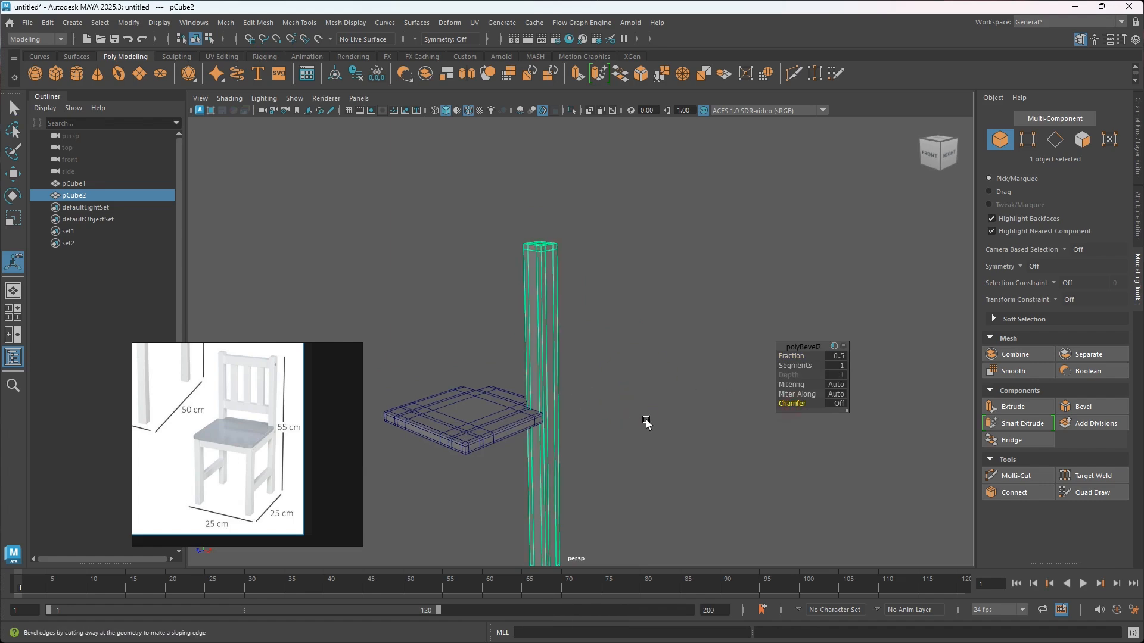
pyautogui.moveTo(787, 356); pyautogui.dragTo(774, 356)
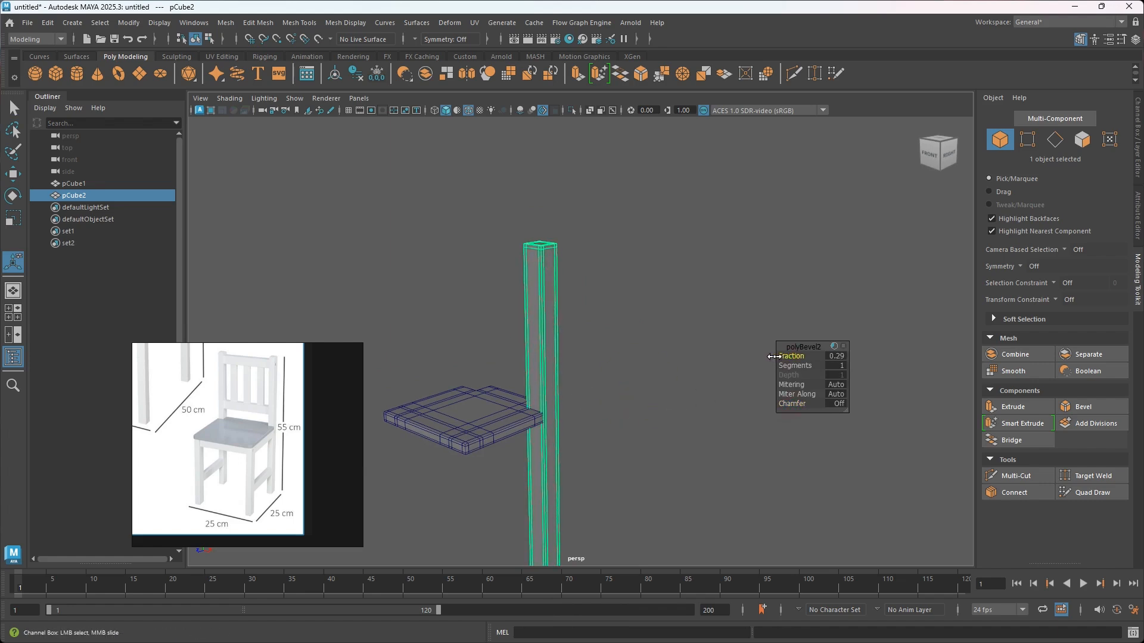
# Leave the bevel tool, preview the post with smoothing and examine its corners and ends against the seat
pyautogui.moveTo(628, 284); pyautogui.dragTo(674, 263, button='right')
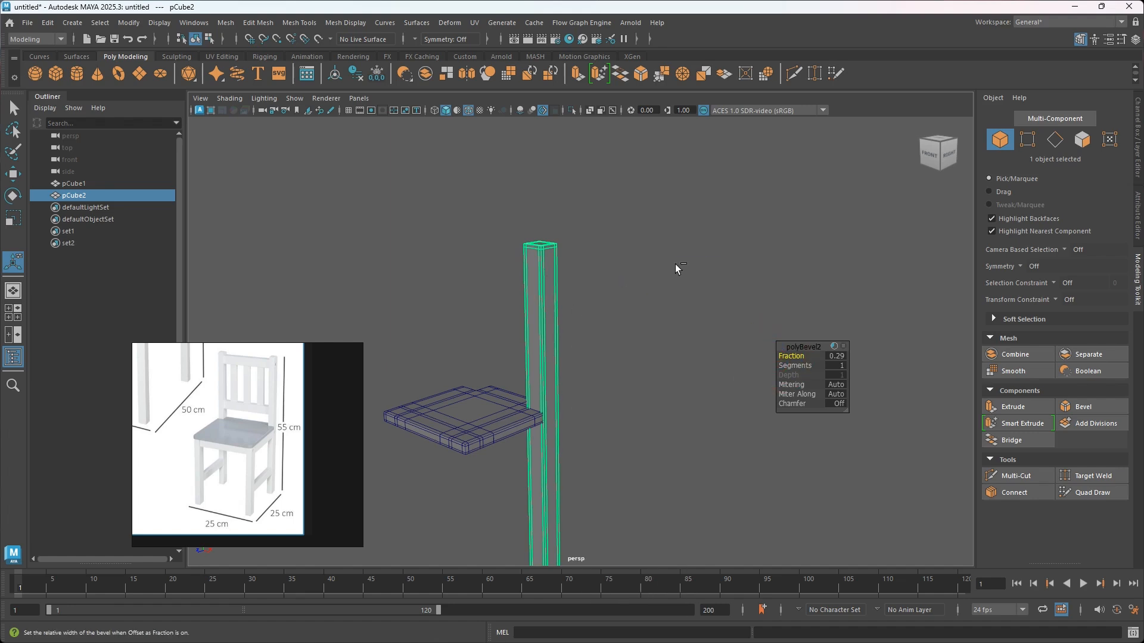
pyautogui.press('q')
pyautogui.press('3')
pyautogui.click(623, 342)
pyautogui.keyDown('alt'); pyautogui.moveTo(613, 331); pyautogui.dragTo(502, 381); pyautogui.keyUp('alt')
pyautogui.keyDown('alt'); pyautogui.moveTo(501, 382); pyautogui.dragTo(617, 355, button='middle'); pyautogui.keyUp('alt')
pyautogui.scroll(-5, 613, 353)
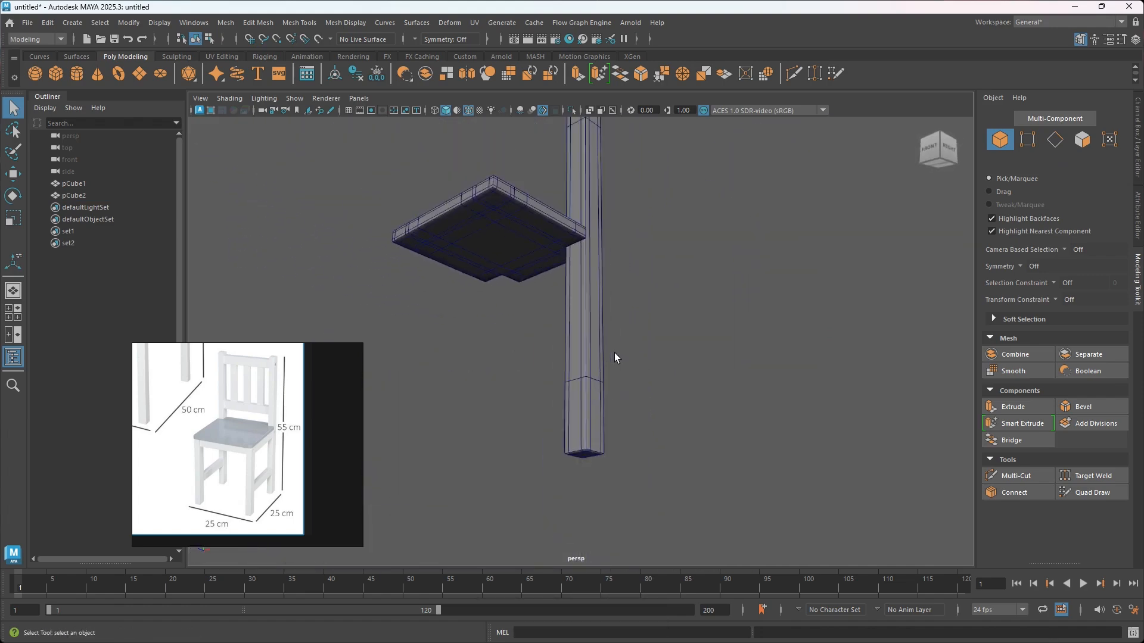
pyautogui.keyDown('alt'); pyautogui.moveTo(613, 353); pyautogui.dragTo(580, 428); pyautogui.keyUp('alt')
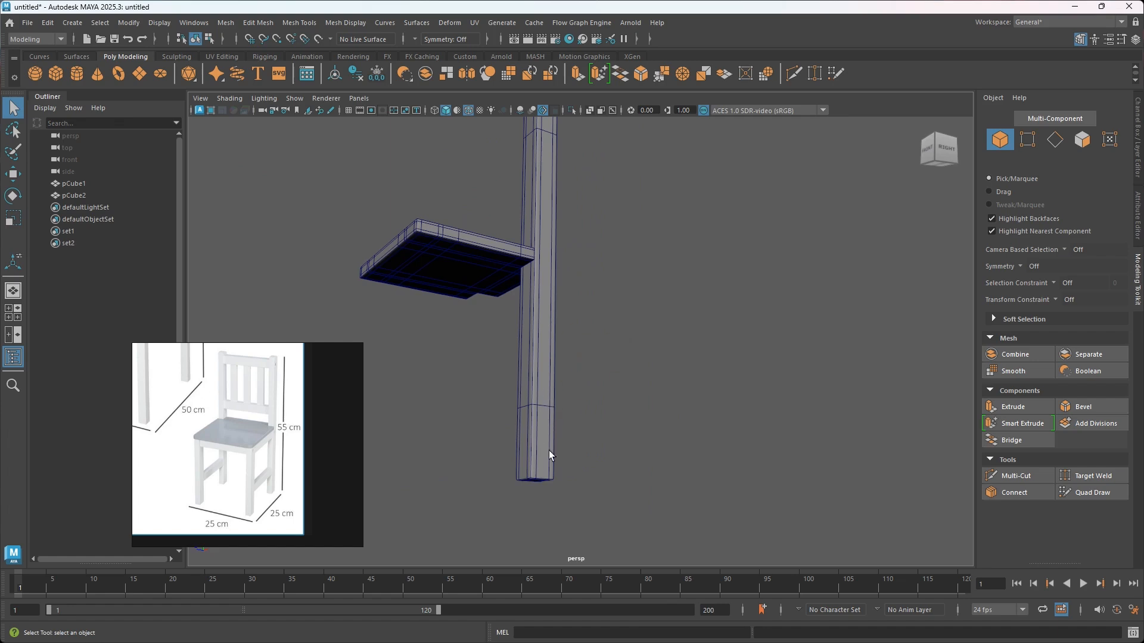
pyautogui.keyDown('alt'); pyautogui.moveTo(572, 331); pyautogui.dragTo(578, 347); pyautogui.keyUp('alt')
pyautogui.keyDown('alt'); pyautogui.moveTo(555, 348); pyautogui.dragTo(549, 365, button='middle'); pyautogui.keyUp('alt')
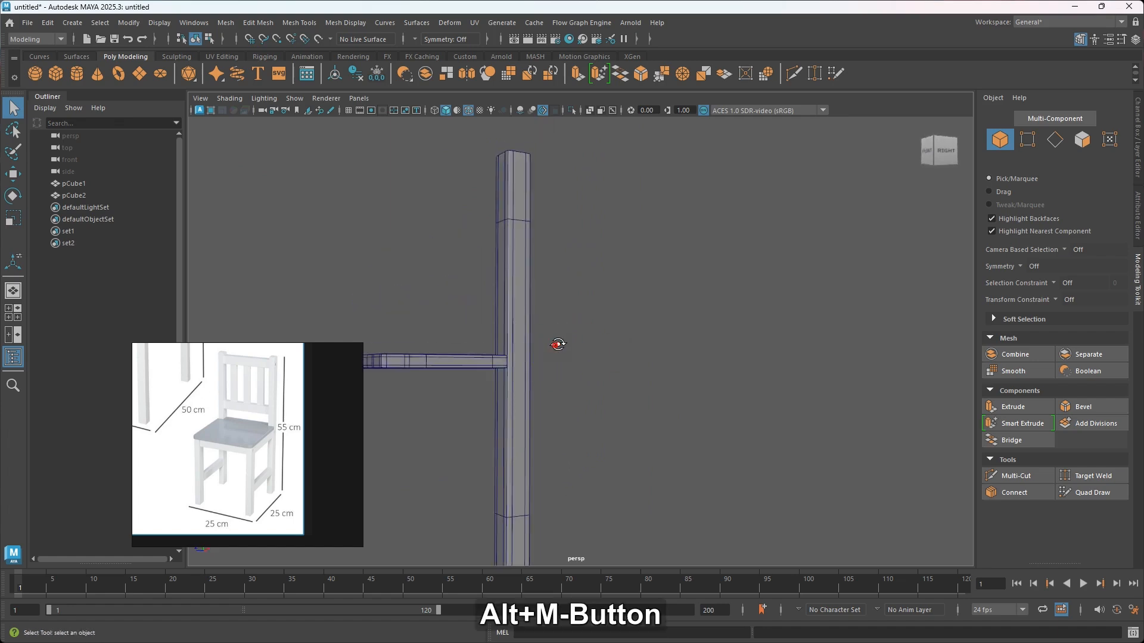
pyautogui.keyDown('alt'); pyautogui.moveTo(559, 345); pyautogui.dragTo(560, 352); pyautogui.keyUp('alt')
# Insert four evenly spaced edge loops along the post's length and reset the Insert Edge Loop Tool's settings
pyautogui.click(540, 287)
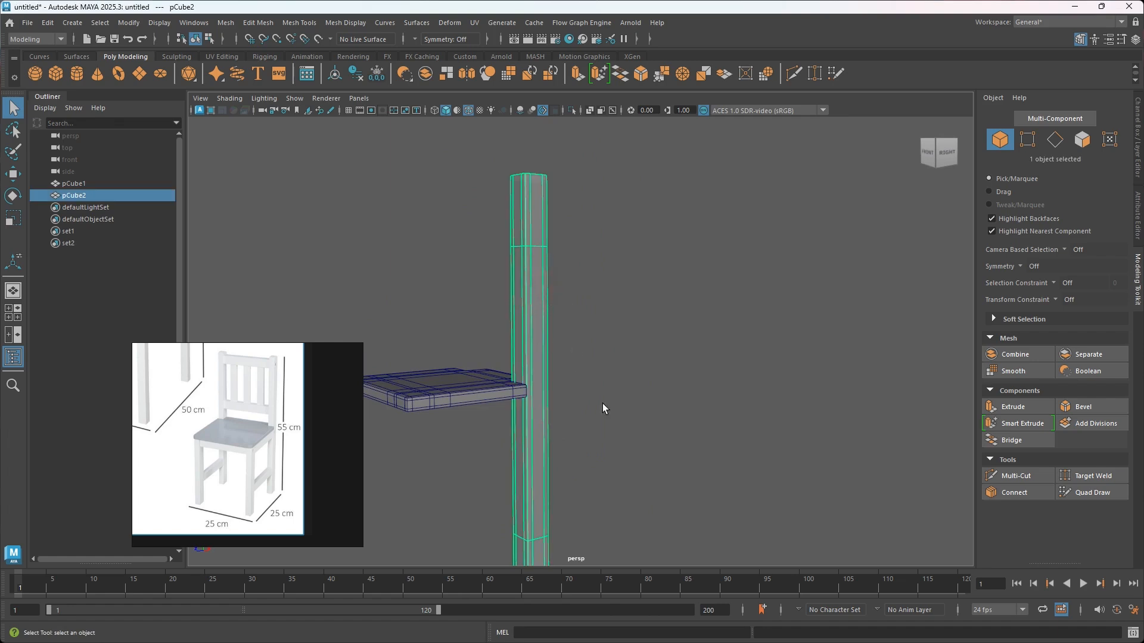
pyautogui.keyDown('shift'); pyautogui.moveTo(663, 273); pyautogui.dragTo(633, 292, button='right'); pyautogui.keyUp('shift')
pyautogui.keyDown('alt'); pyautogui.moveTo(597, 386); pyautogui.dragTo(606, 345, button='middle'); pyautogui.keyUp('alt')
pyautogui.click(896, 248)
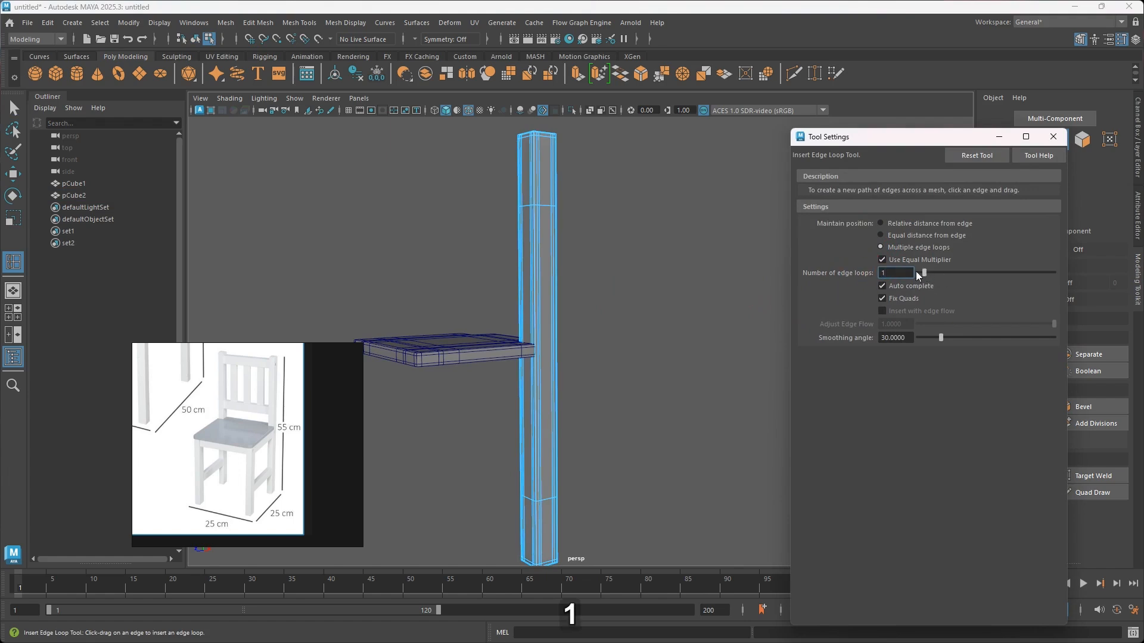
pyautogui.write('4')
pyautogui.press('BackSpace')
pyautogui.click(534, 336)
pyautogui.keyDown('alt'); pyautogui.moveTo(568, 398); pyautogui.dragTo(583, 369); pyautogui.keyUp('alt')
pyautogui.click(977, 156)
pyautogui.click(1053, 137)
# Turn off the post's smooth preview, return to object mode and select the whole post
pyautogui.press('1')
pyautogui.click(613, 327)
pyautogui.moveTo(614, 327)
pyautogui.keyDown('alt'); pyautogui.mouseDown()
pyautogui.moveTo(627, 351)
pyautogui.moveTo(600, 327)
pyautogui.mouseUp(); pyautogui.keyUp('alt')
pyautogui.rightClick(663, 292)
pyautogui.moveTo(713, 269); pyautogui.dragTo(713, 263, button='right')
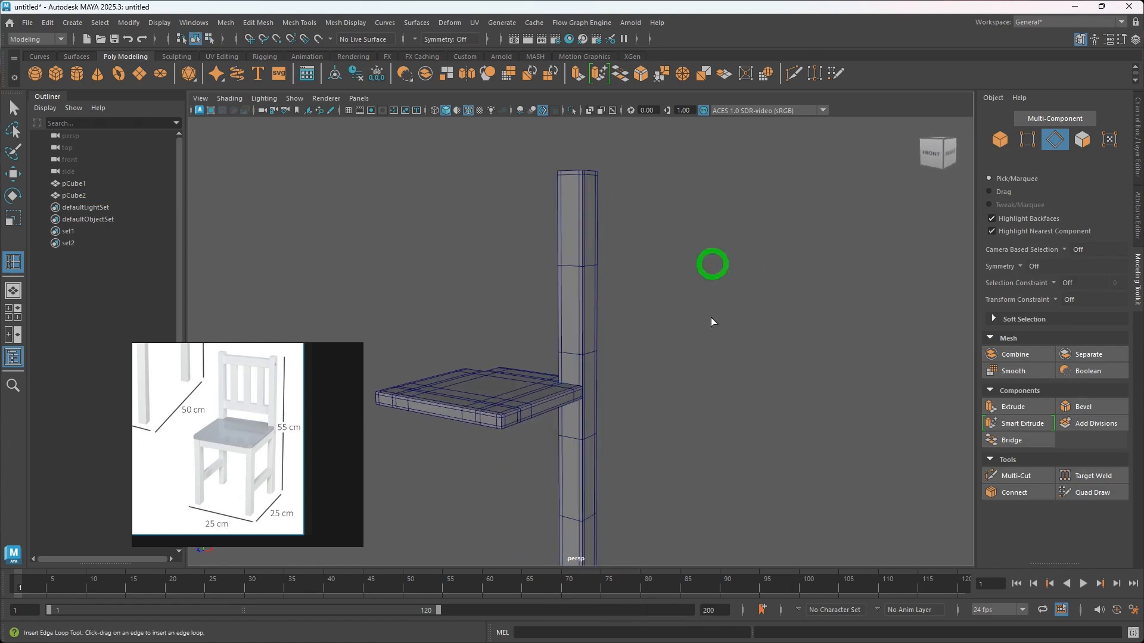
pyautogui.click(704, 335)
pyautogui.keyDown('alt'); pyautogui.moveTo(669, 388); pyautogui.dragTo(554, 329); pyautogui.keyUp('alt')
pyautogui.click(554, 328)
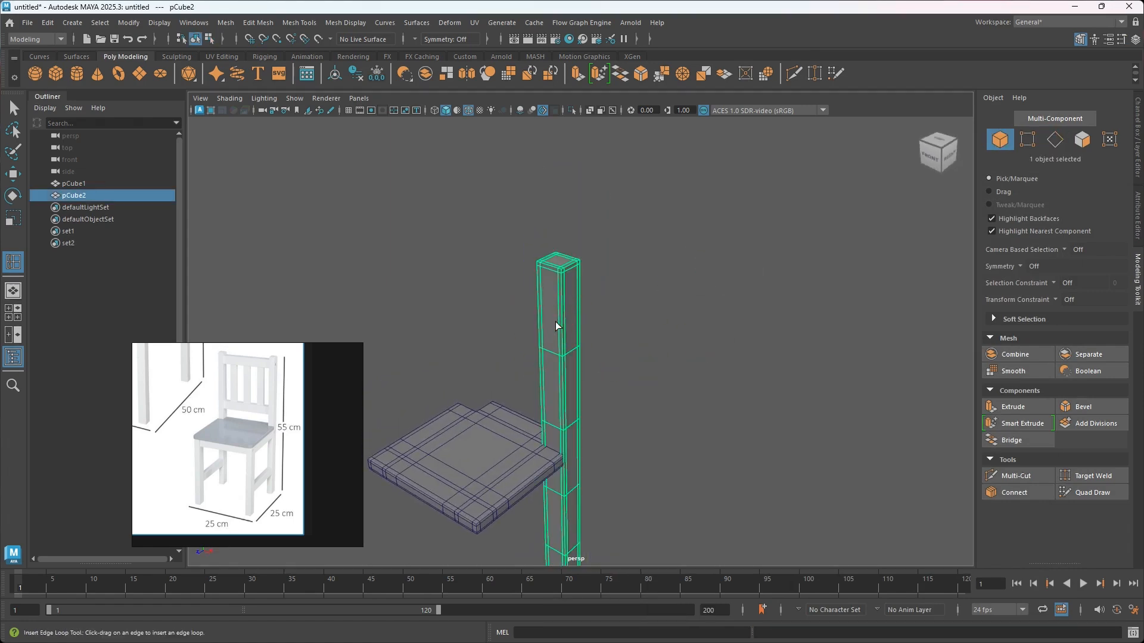
# Leave the Insert Edge Loop tool, clear the selection and activate the Move tool
pyautogui.click(659, 324)
pyautogui.press('3')
pyautogui.keyDown('alt'); pyautogui.moveTo(659, 324); pyautogui.dragTo(571, 272); pyautogui.keyUp('alt')
pyautogui.press('w')
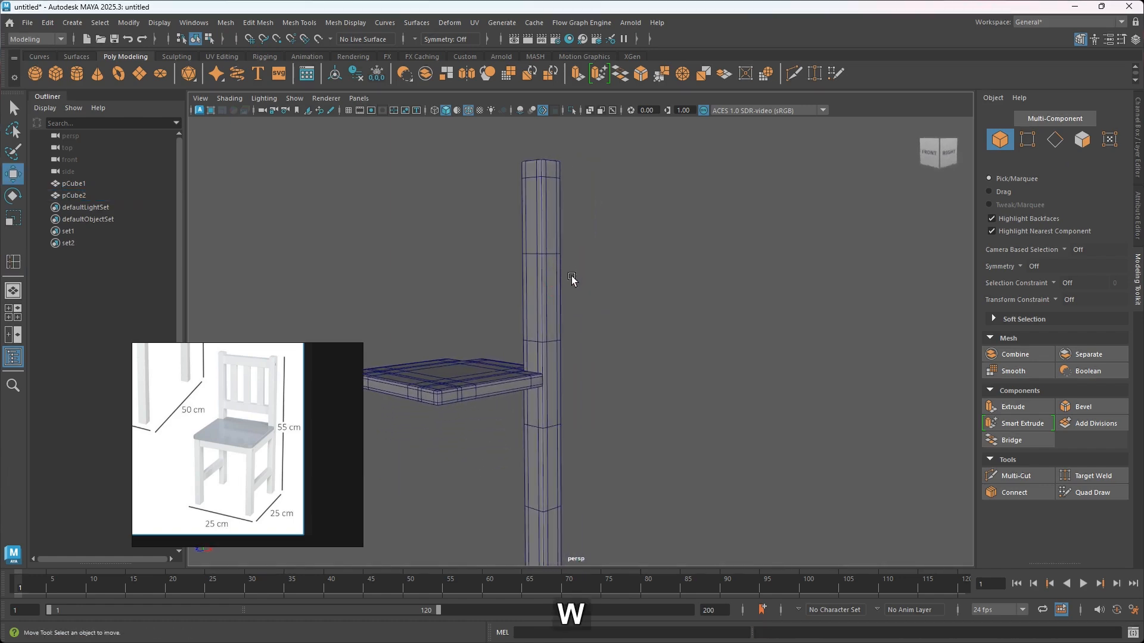
pyautogui.keyDown('alt'); pyautogui.moveTo(560, 381); pyautogui.dragTo(613, 433); pyautogui.keyUp('alt')
pyautogui.moveTo(613, 433)
pyautogui.keyDown('alt'); pyautogui.mouseDown(button='middle')
pyautogui.moveTo(593, 387)
pyautogui.moveTo(616, 434)
pyautogui.mouseUp(button='middle'); pyautogui.keyUp('alt')
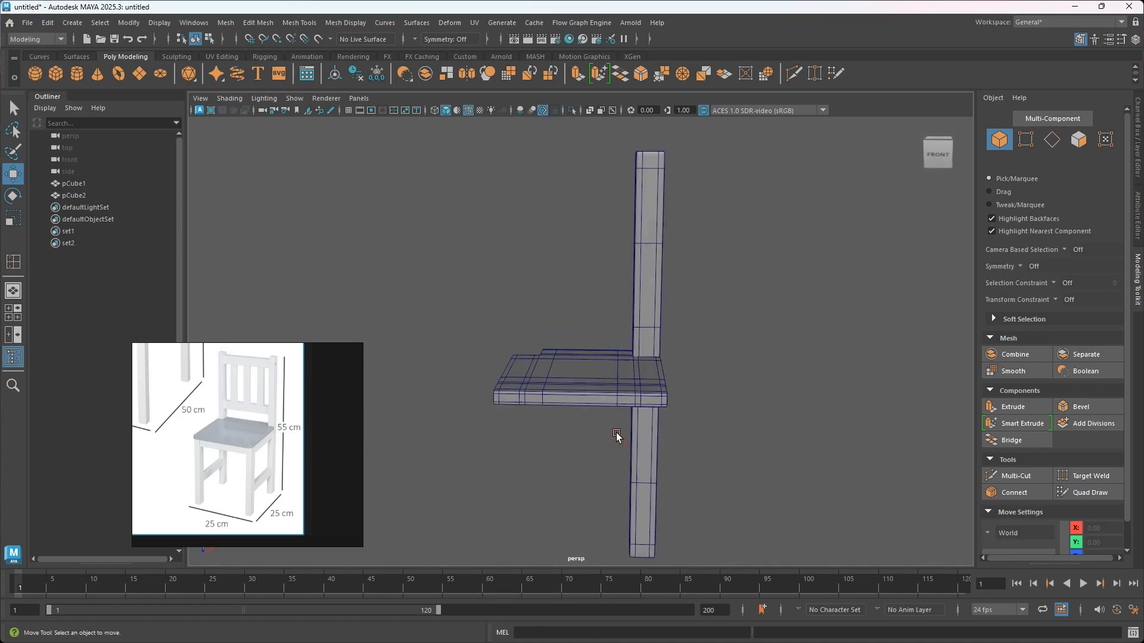
# Mirror the back post across the world X axis in the negative direction, with zero offset and merged border
pyautogui.click(652, 325)
pyautogui.keyDown('alt'); pyautogui.moveTo(651, 324); pyautogui.dragTo(626, 388); pyautogui.keyUp('alt')
pyautogui.keyDown('alt'); pyautogui.moveTo(629, 384); pyautogui.dragTo(619, 400, button='middle'); pyautogui.keyUp('alt')
pyautogui.keyDown('alt'); pyautogui.moveTo(620, 400); pyautogui.dragTo(615, 396); pyautogui.keyUp('alt')
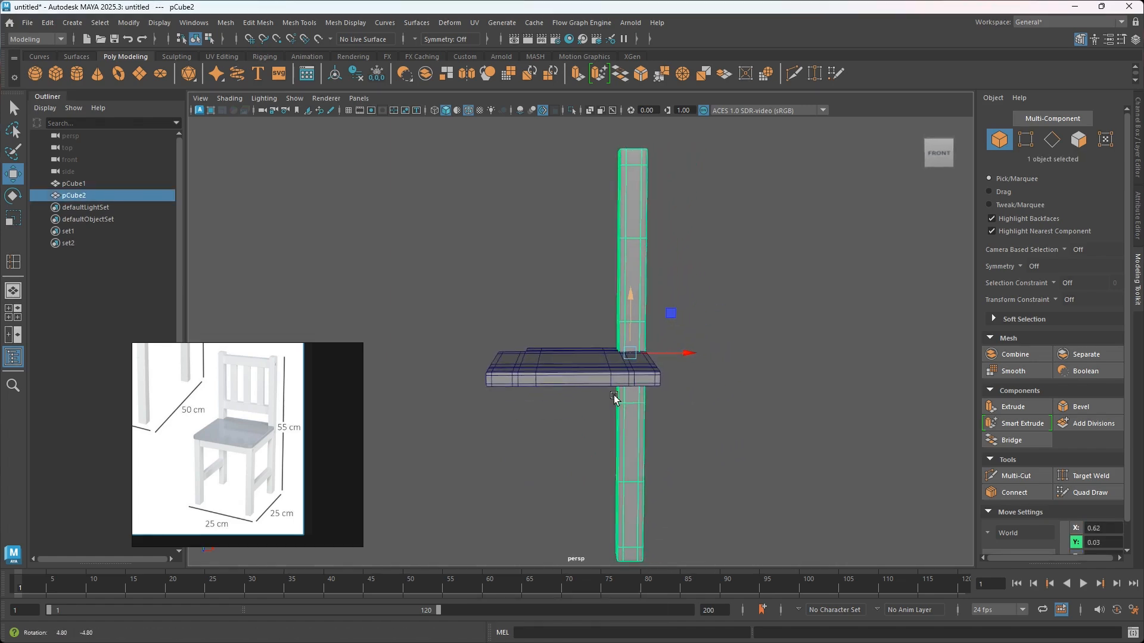
pyautogui.click(613, 395)
pyautogui.click(227, 23)
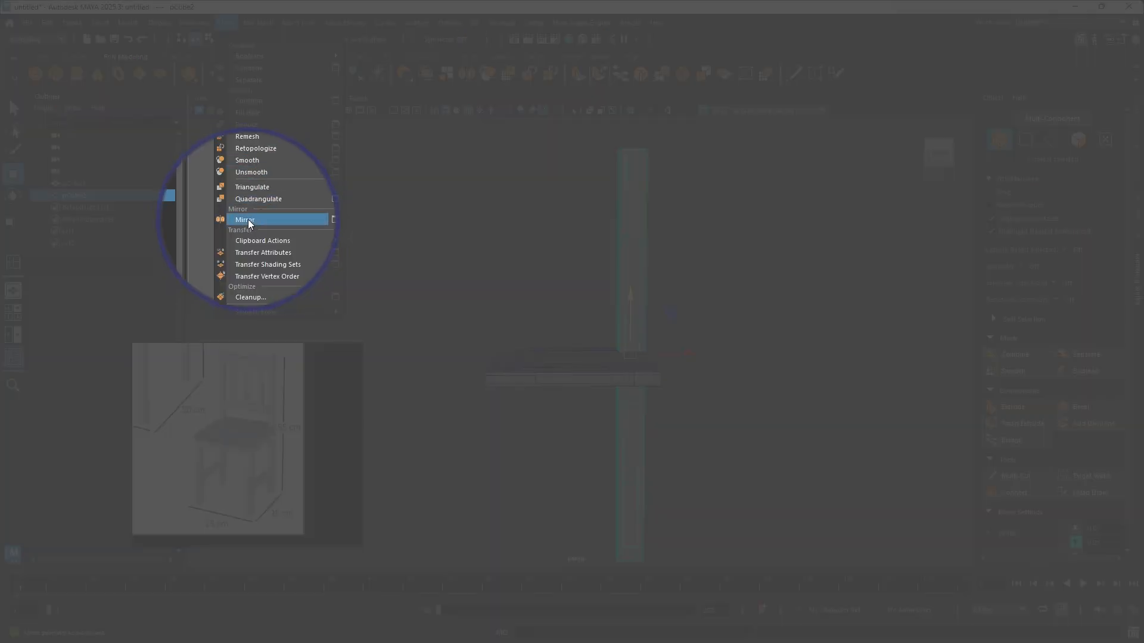
pyautogui.click(248, 220)
pyautogui.keyDown('alt'); pyautogui.moveTo(557, 337); pyautogui.dragTo(618, 325); pyautogui.keyUp('alt')
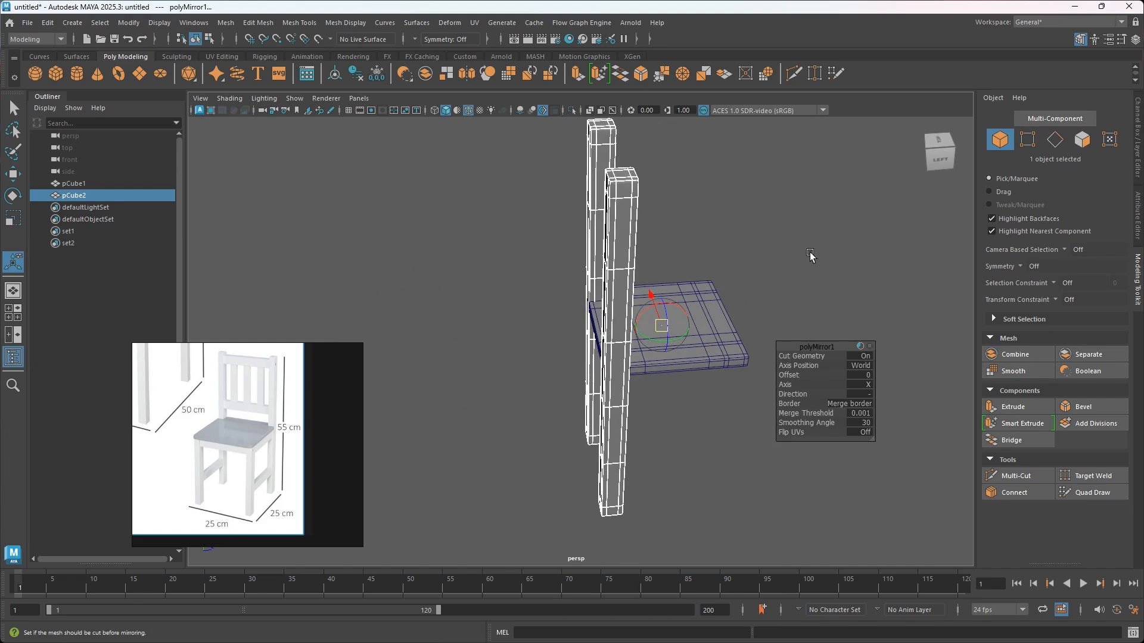
pyautogui.click(822, 237)
# Separate the mirrored back-post mesh into two individual post objects
pyautogui.keyDown('alt'); pyautogui.moveTo(766, 378); pyautogui.dragTo(629, 385); pyautogui.keyUp('alt')
pyautogui.scroll(3, 548, 371)
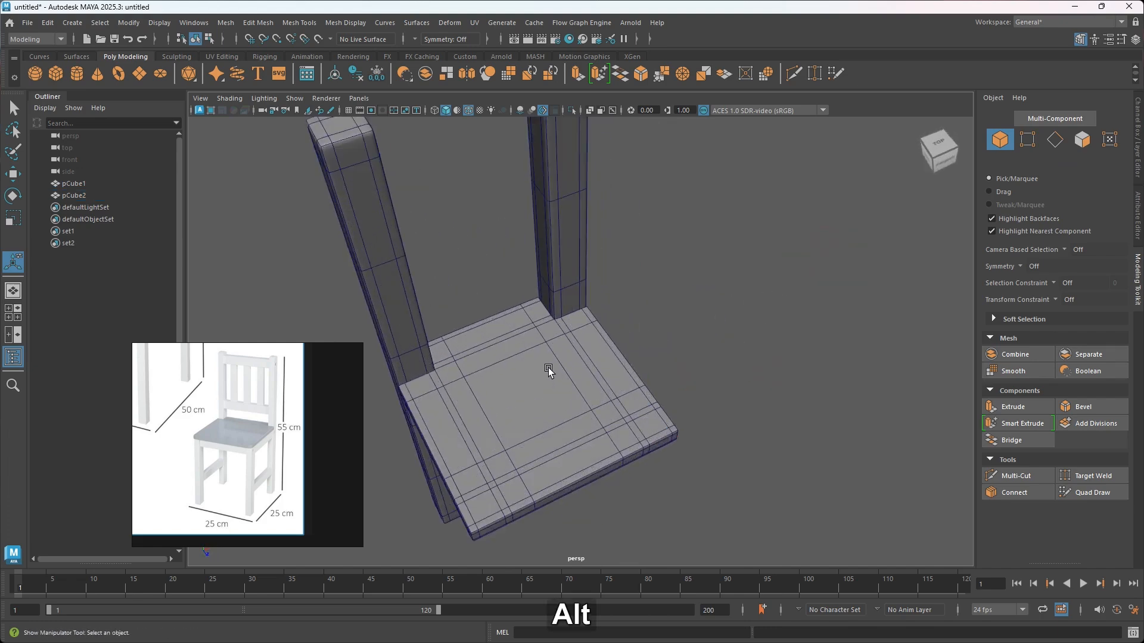
pyautogui.keyDown('alt'); pyautogui.moveTo(539, 356); pyautogui.dragTo(631, 383, button='middle'); pyautogui.keyUp('alt')
pyautogui.keyDown('alt'); pyautogui.moveTo(623, 398); pyautogui.dragTo(582, 295); pyautogui.keyUp('alt')
pyautogui.keyDown('alt'); pyautogui.moveTo(582, 295); pyautogui.dragTo(586, 322, button='middle'); pyautogui.keyUp('alt')
pyautogui.scroll(-4, 588, 322)
pyautogui.click(511, 243)
pyautogui.keyDown('alt'); pyautogui.moveTo(511, 242); pyautogui.dragTo(626, 302); pyautogui.keyUp('alt')
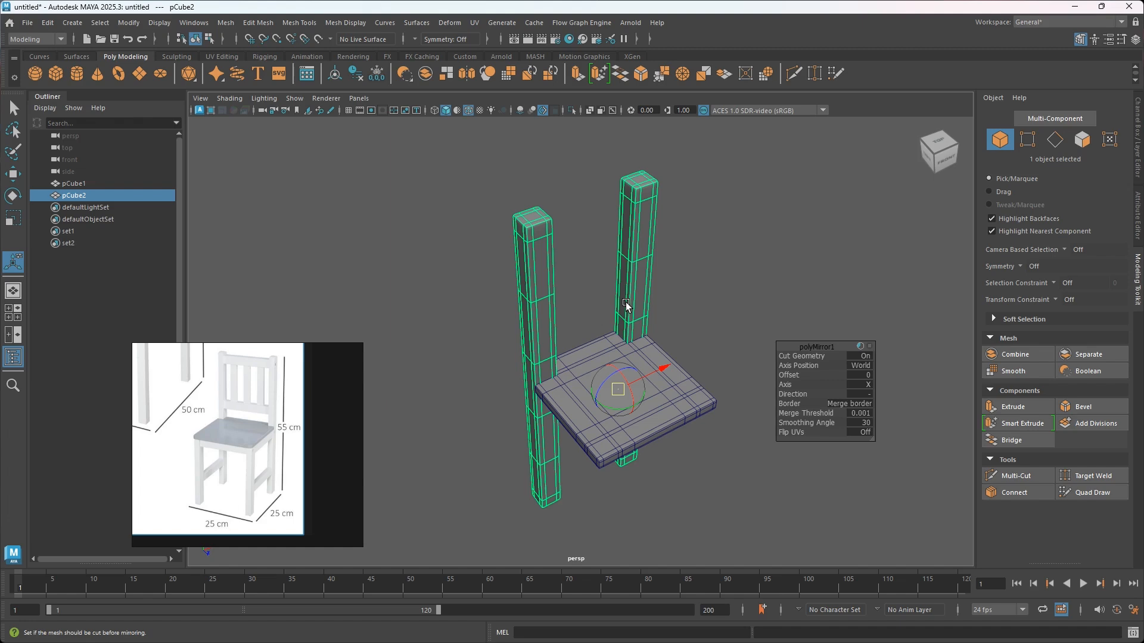
pyautogui.press('alt')
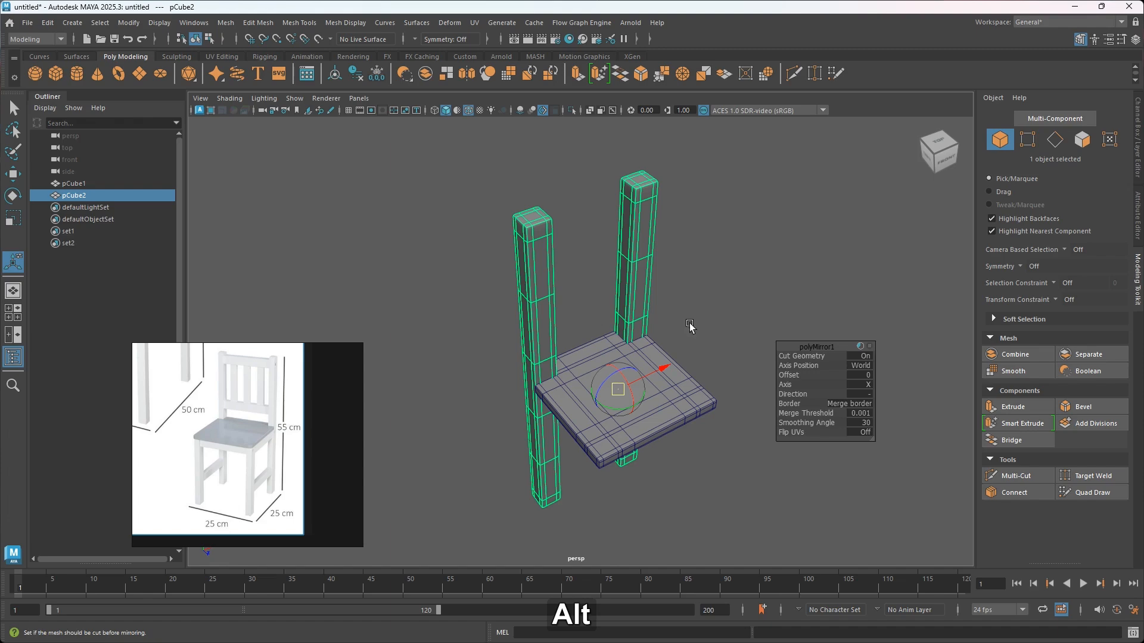
pyautogui.keyDown('alt'); pyautogui.moveTo(691, 319); pyautogui.dragTo(662, 317); pyautogui.keyUp('alt')
pyautogui.keyDown('shift'); pyautogui.rightClick(620, 271); pyautogui.keyUp('shift')
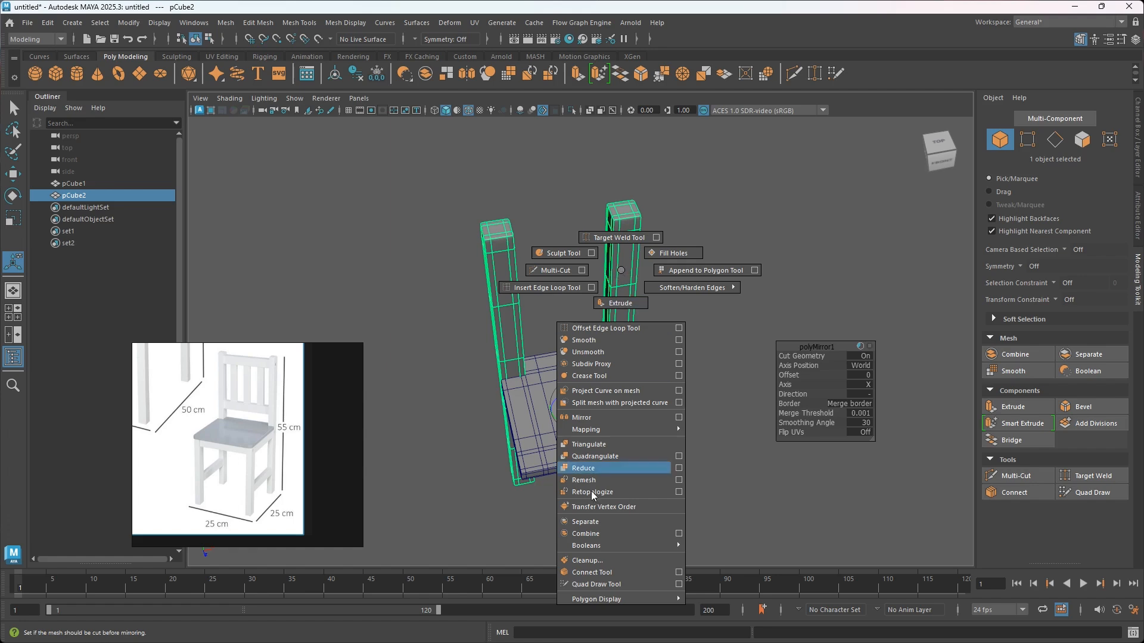
pyautogui.click(594, 533)
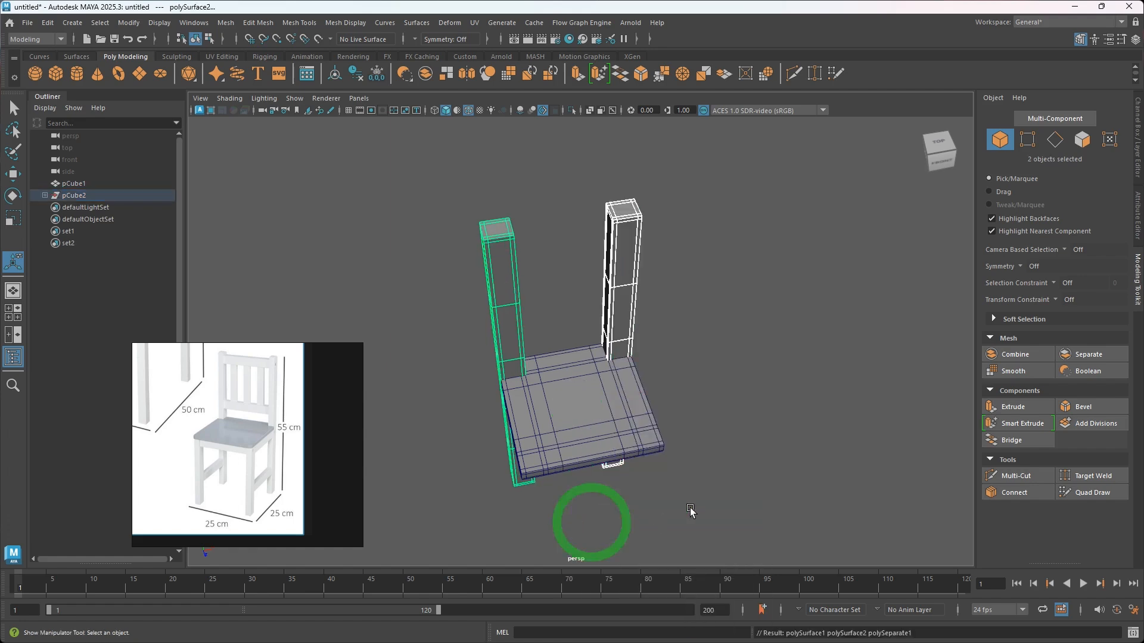
# Select each back post in turn to check that they are independent objects
pyautogui.click(671, 445)
pyautogui.click(626, 294)
pyautogui.click(517, 314)
pyautogui.click(621, 294)
pyautogui.click(517, 302)
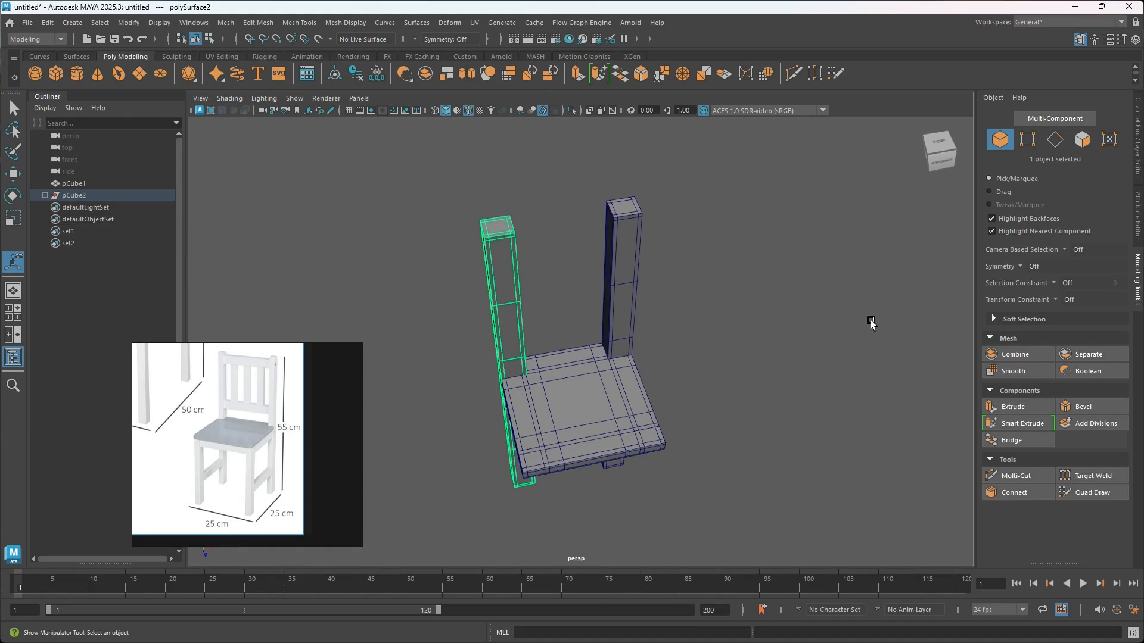
# Show the Channel Box and inspect the construction history of both back posts and the seat
pyautogui.click(1138, 131)
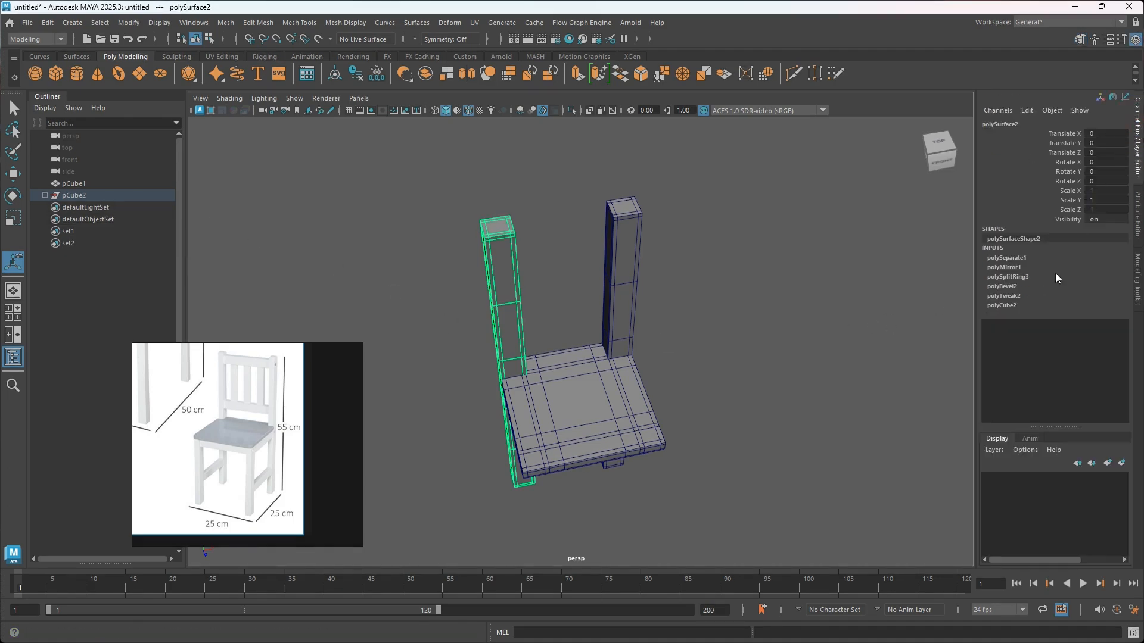
pyautogui.keyDown('alt'); pyautogui.moveTo(941, 358); pyautogui.dragTo(552, 306); pyautogui.keyUp('alt')
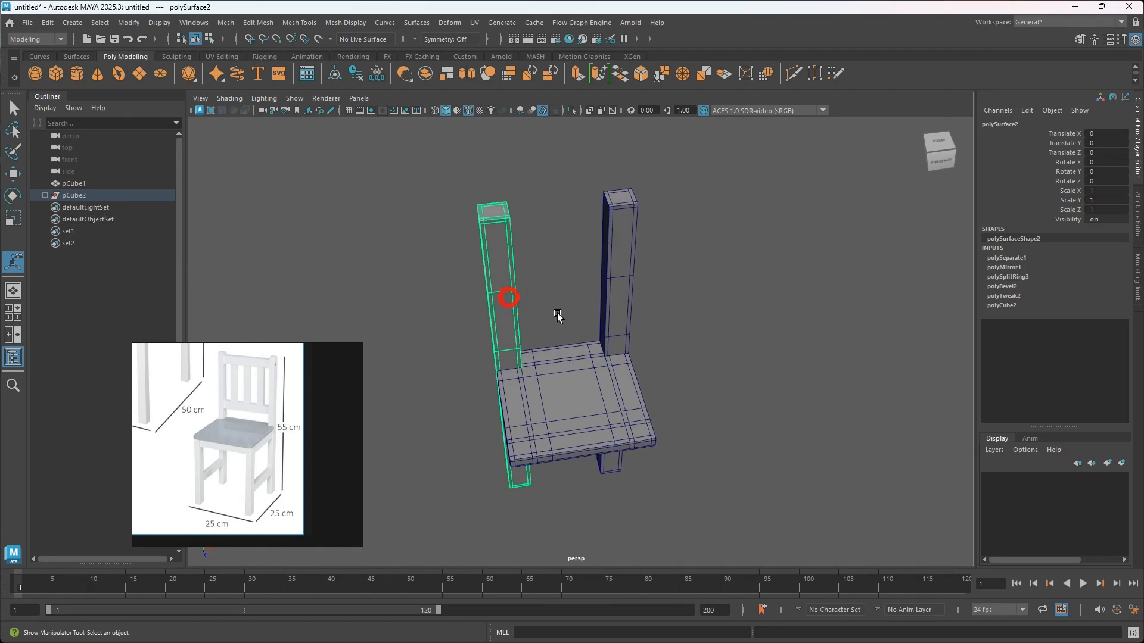
pyautogui.click(632, 260)
pyautogui.click(591, 393)
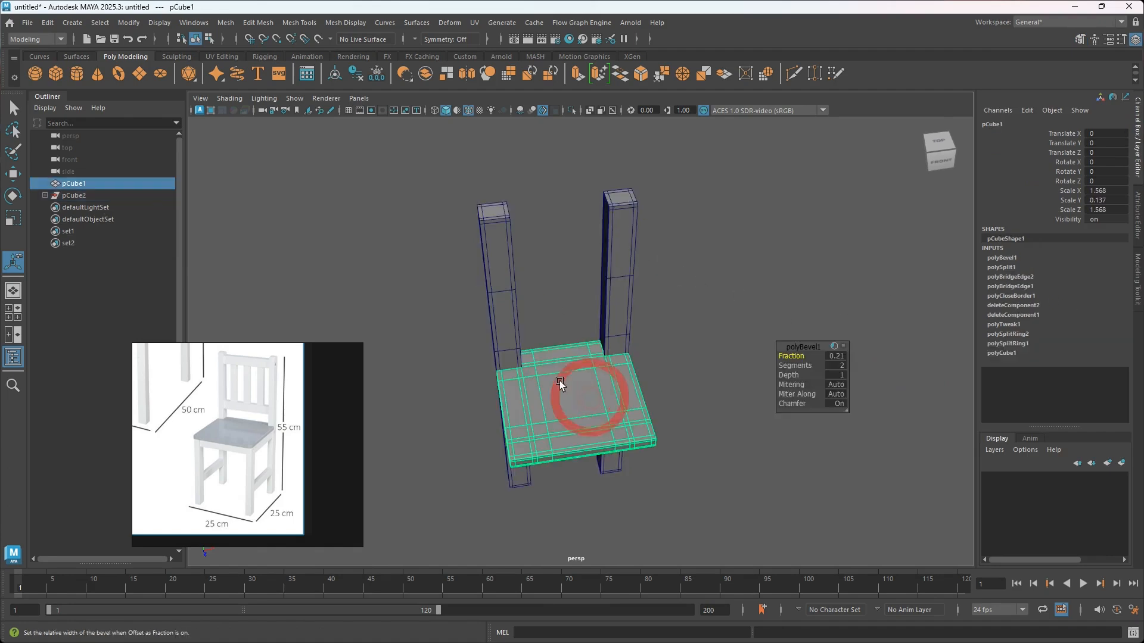
pyautogui.click(501, 299)
pyautogui.click(621, 271)
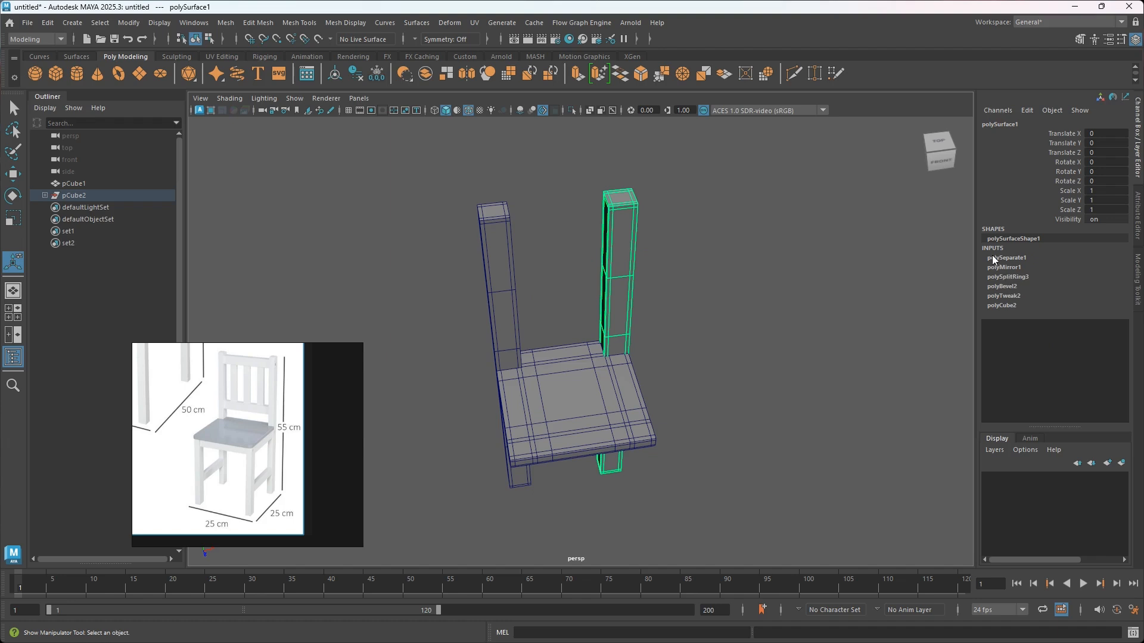
pyautogui.click(574, 418)
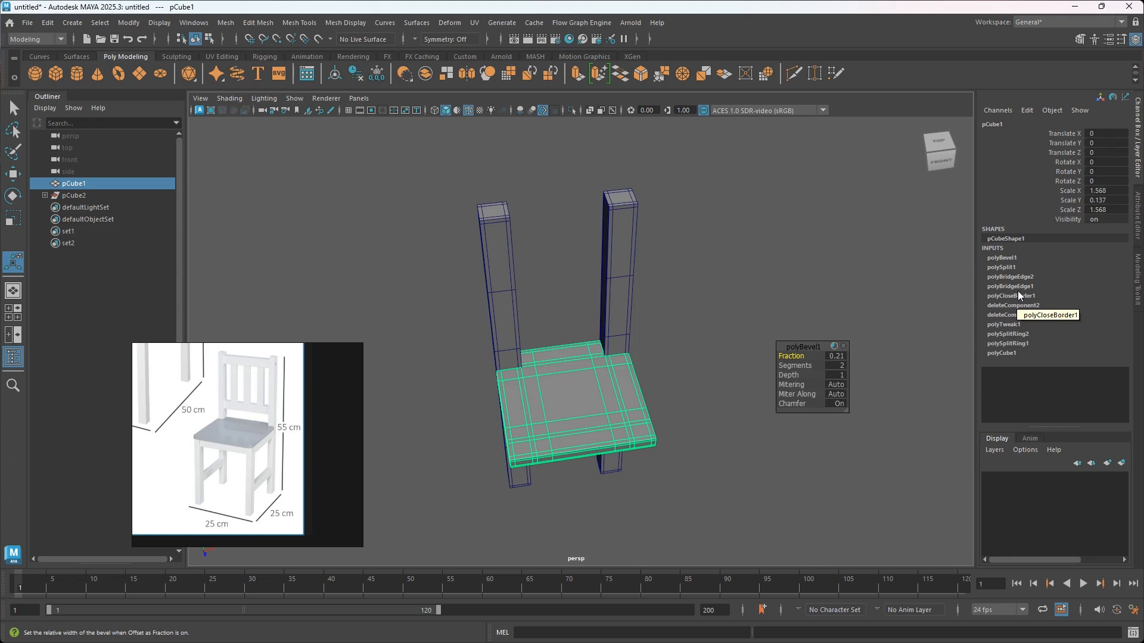
# Examine the seat's polyBevel1 history settings and compare the seat's history inputs with those of a back post
pyautogui.click(994, 259)
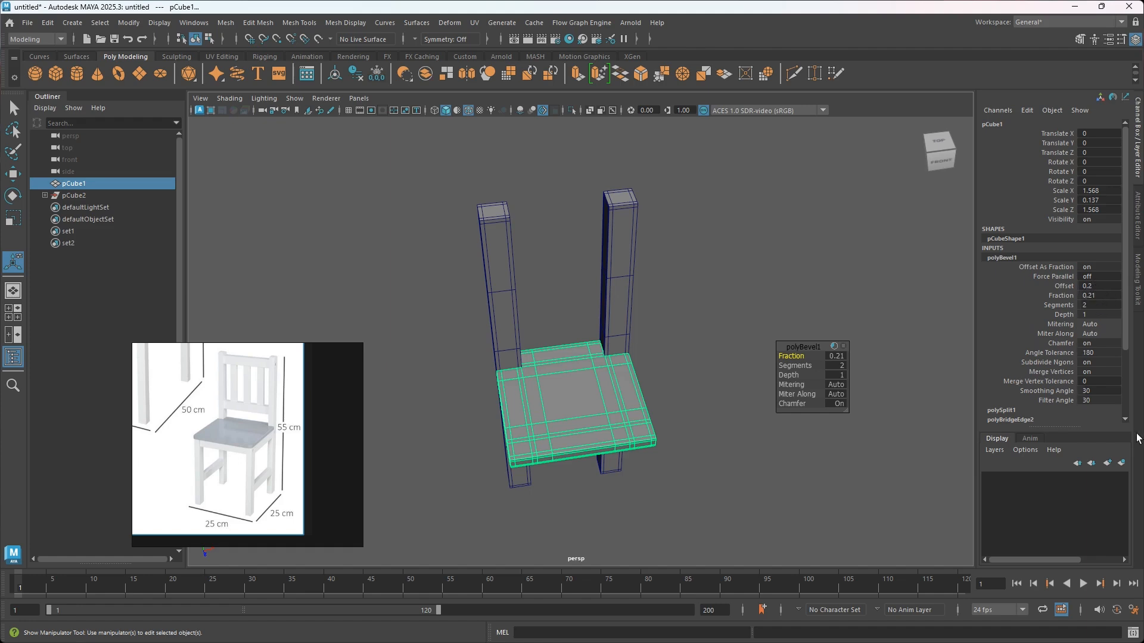
pyautogui.doubleClick(999, 260)
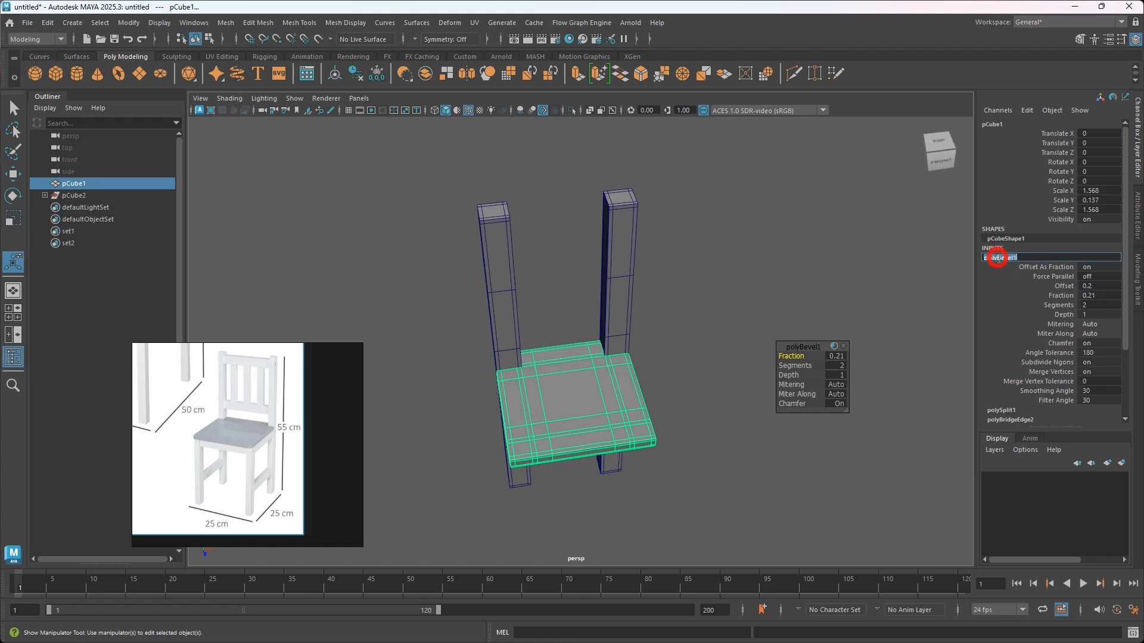
pyautogui.press('Escape')
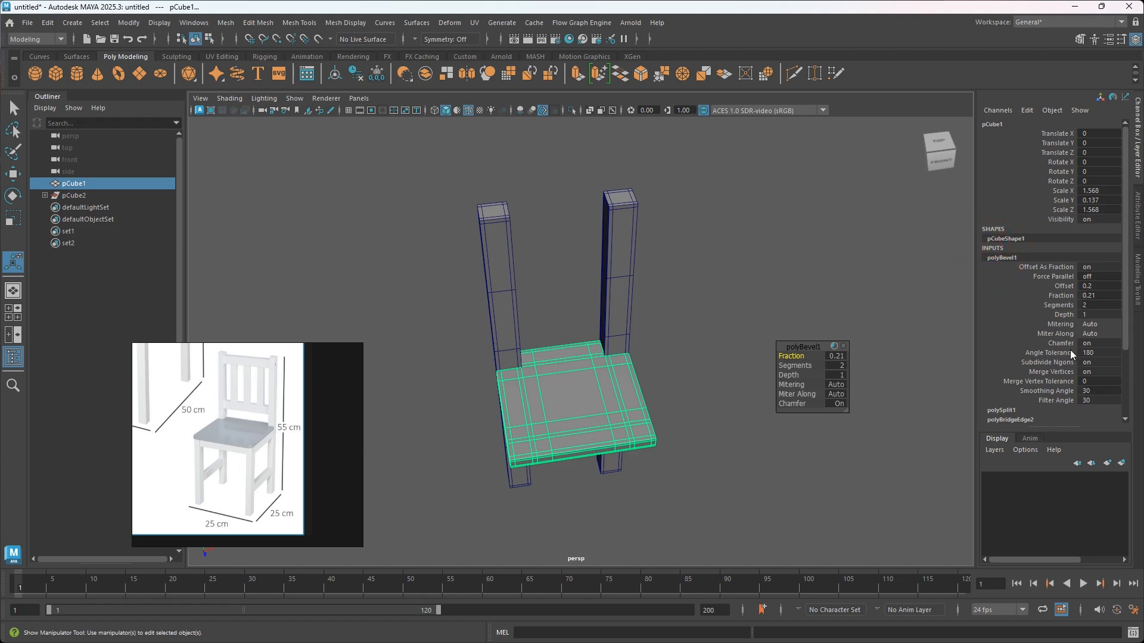
pyautogui.click(617, 280)
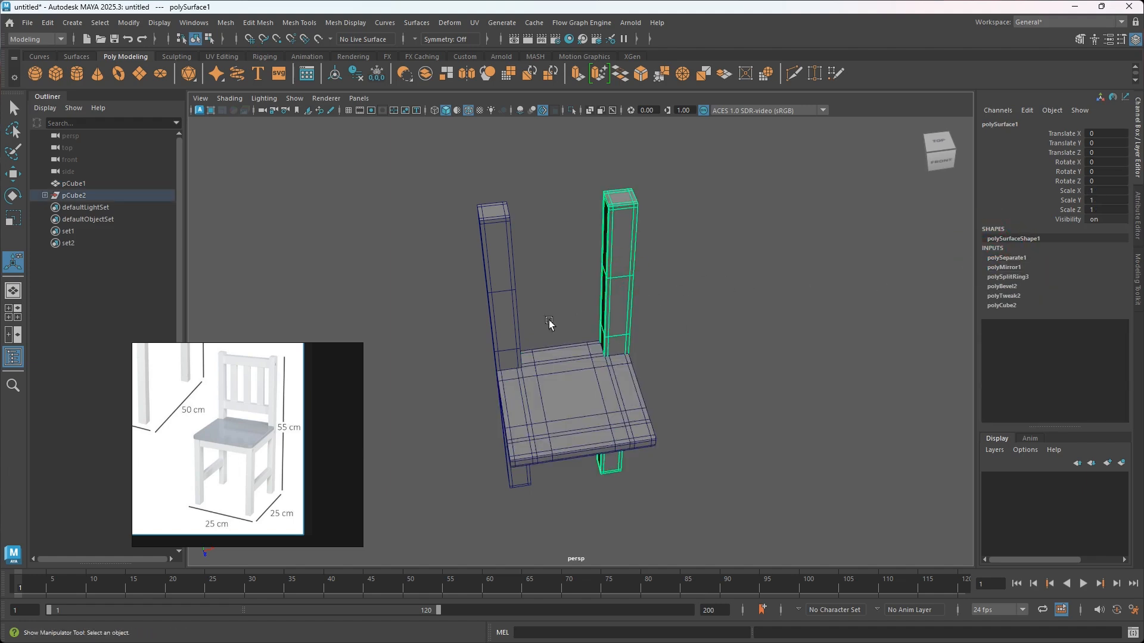
pyautogui.click(549, 390)
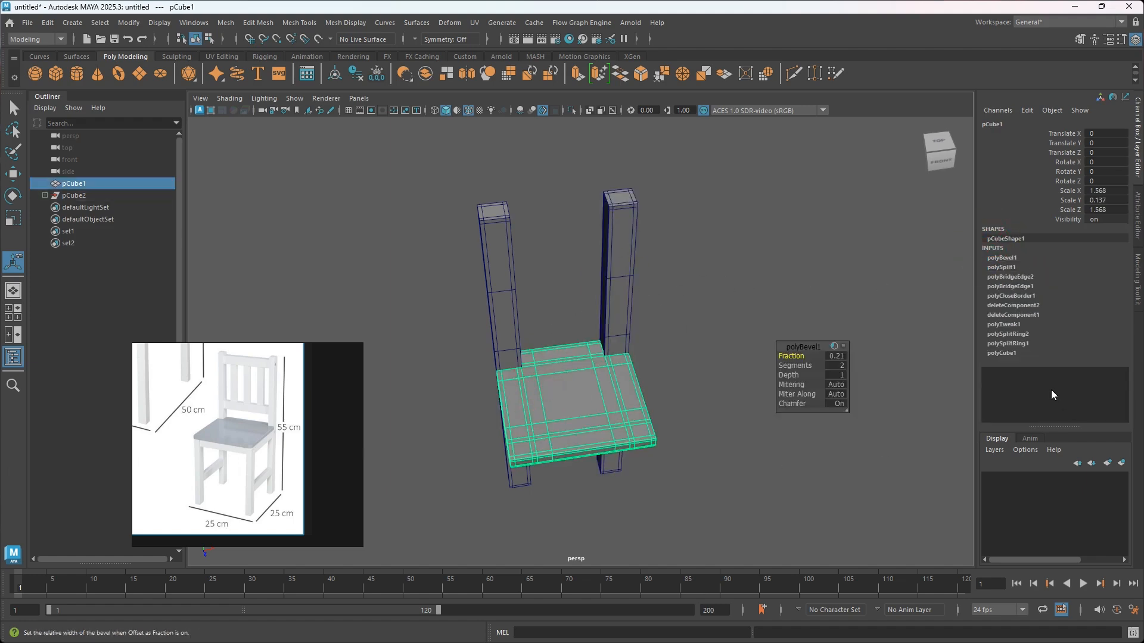
# Delete the construction history of all objects in the scene
pyautogui.click(502, 283)
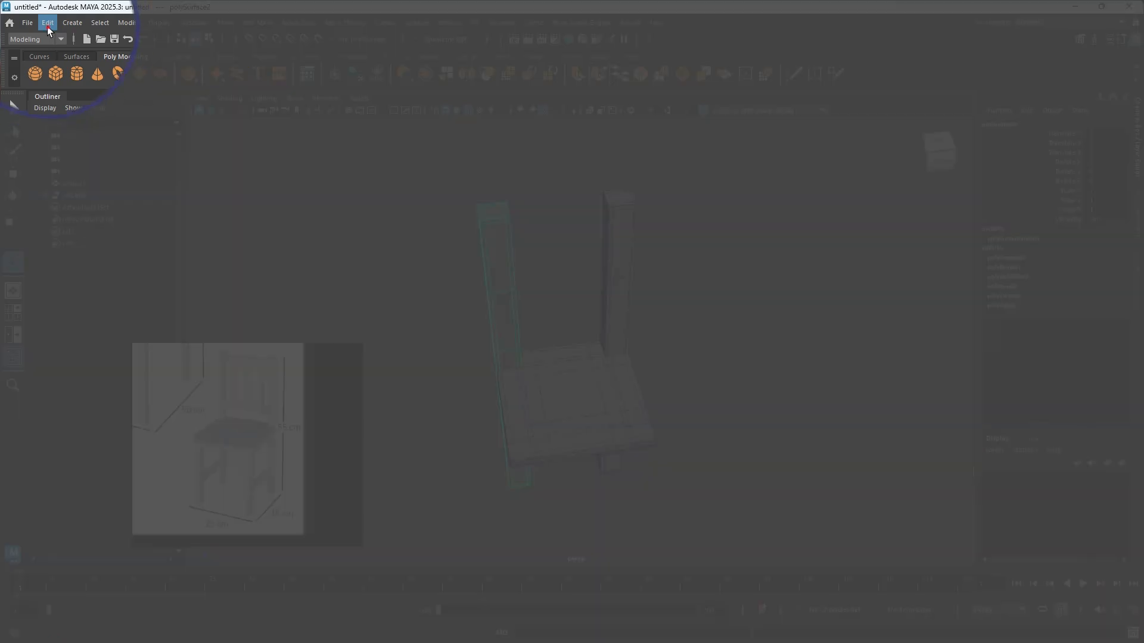
pyautogui.click(47, 23)
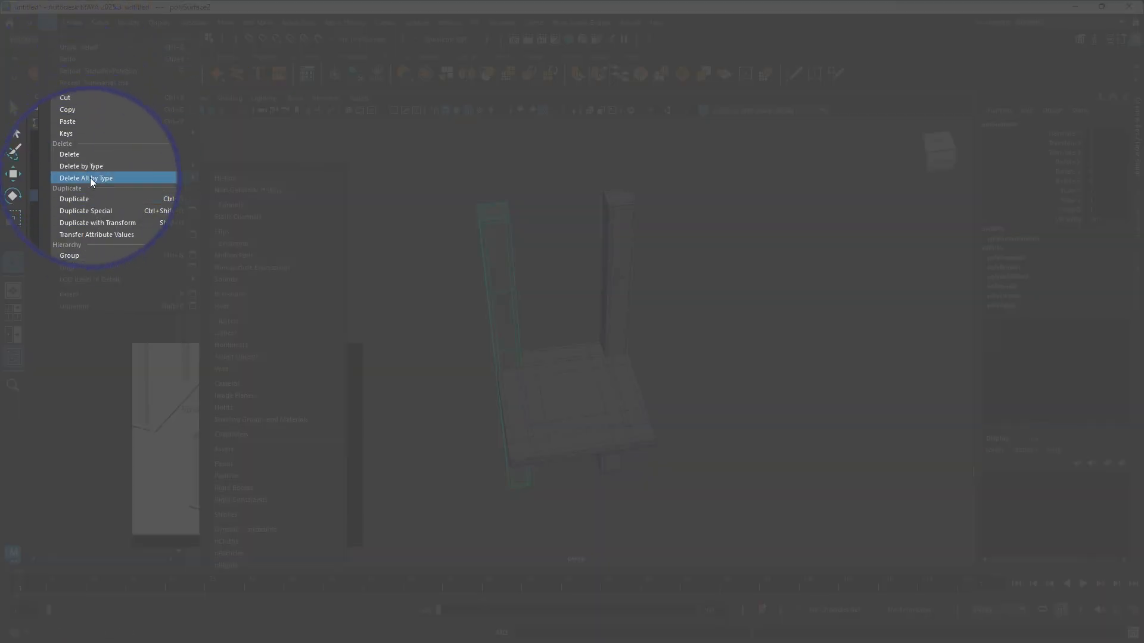
pyautogui.moveTo(191, 178)
pyautogui.click(236, 178)
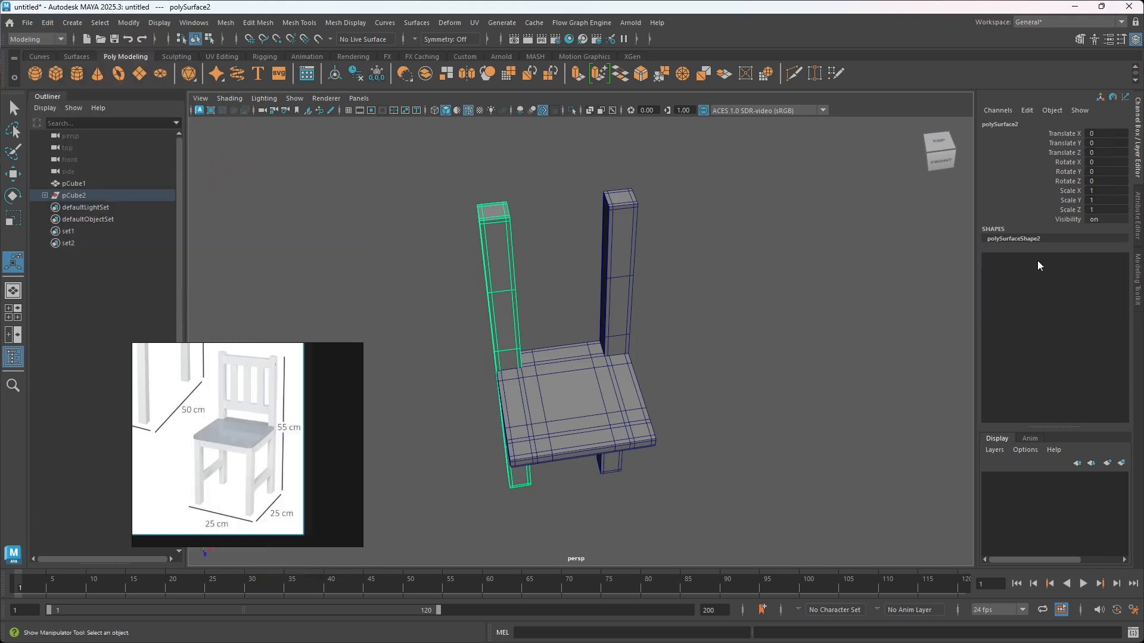
# Check the history inputs of both back posts and the seat after the scene-wide history deletion
pyautogui.click(628, 255)
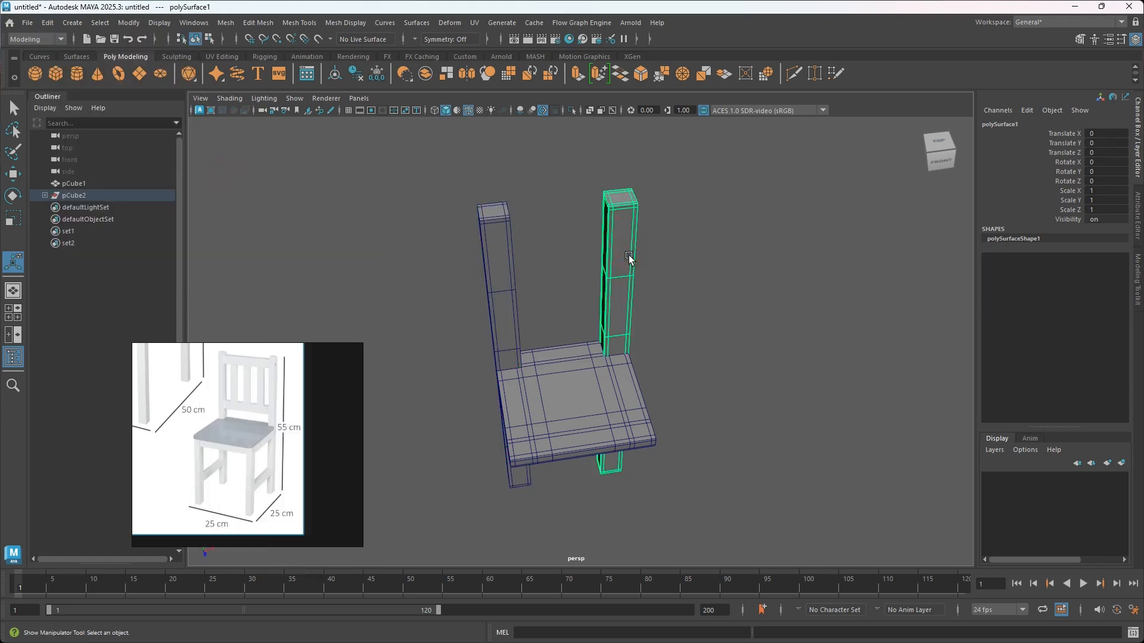
pyautogui.click(502, 256)
pyautogui.click(620, 253)
pyautogui.click(603, 406)
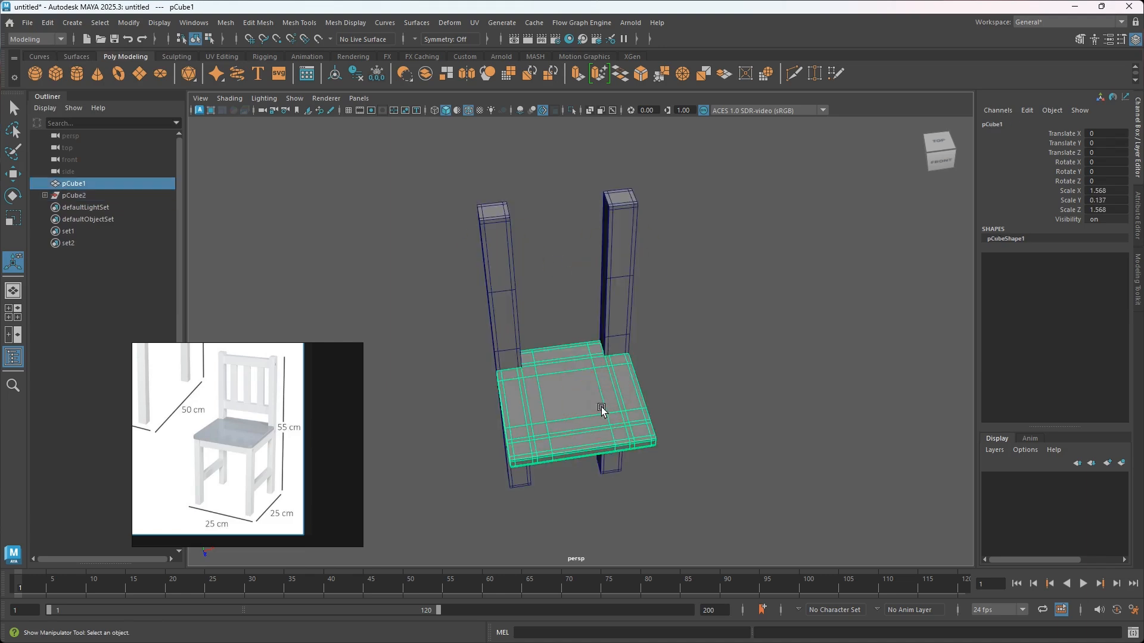
pyautogui.click(615, 315)
pyautogui.click(498, 289)
pyautogui.click(614, 289)
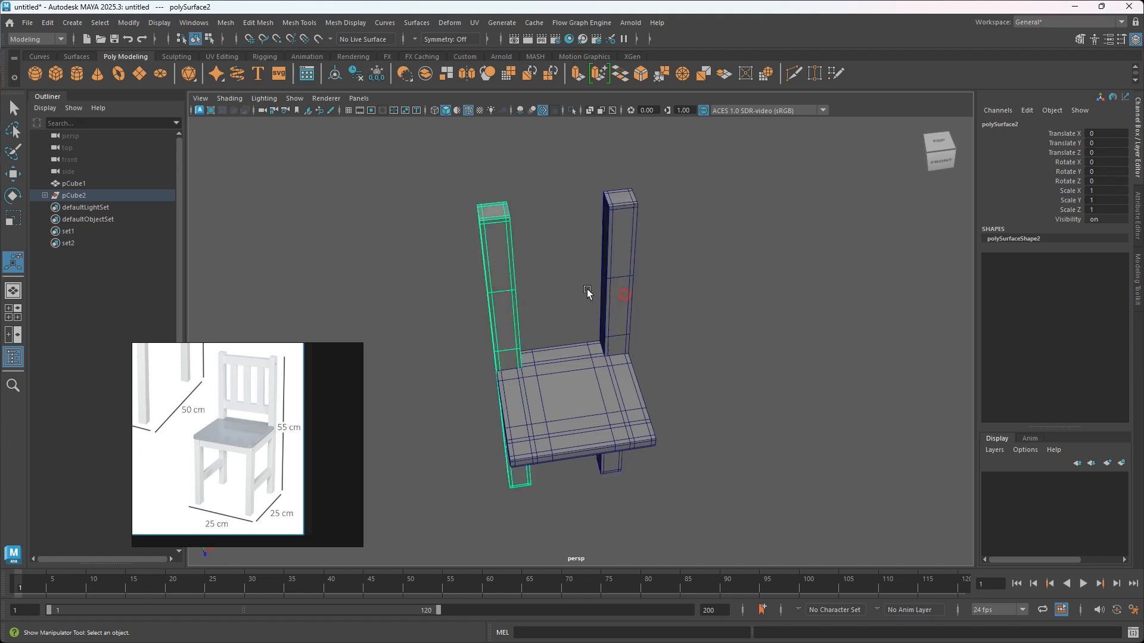
# Undo back through the selections and the deletion of all objects' construction history
pyautogui.click(47, 22)
pyautogui.moveTo(90, 177)
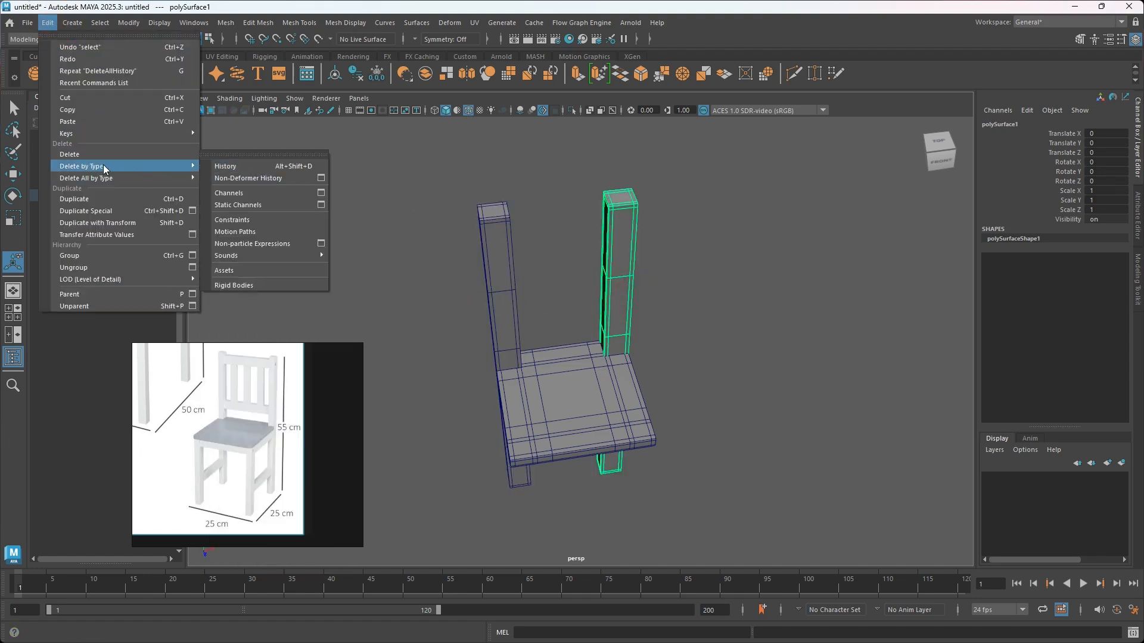
pyautogui.click(741, 216)
pyautogui.click(709, 227)
pyautogui.hotkey('ctrl', 'z')
pyautogui.hotkey('ctrl', 'z')
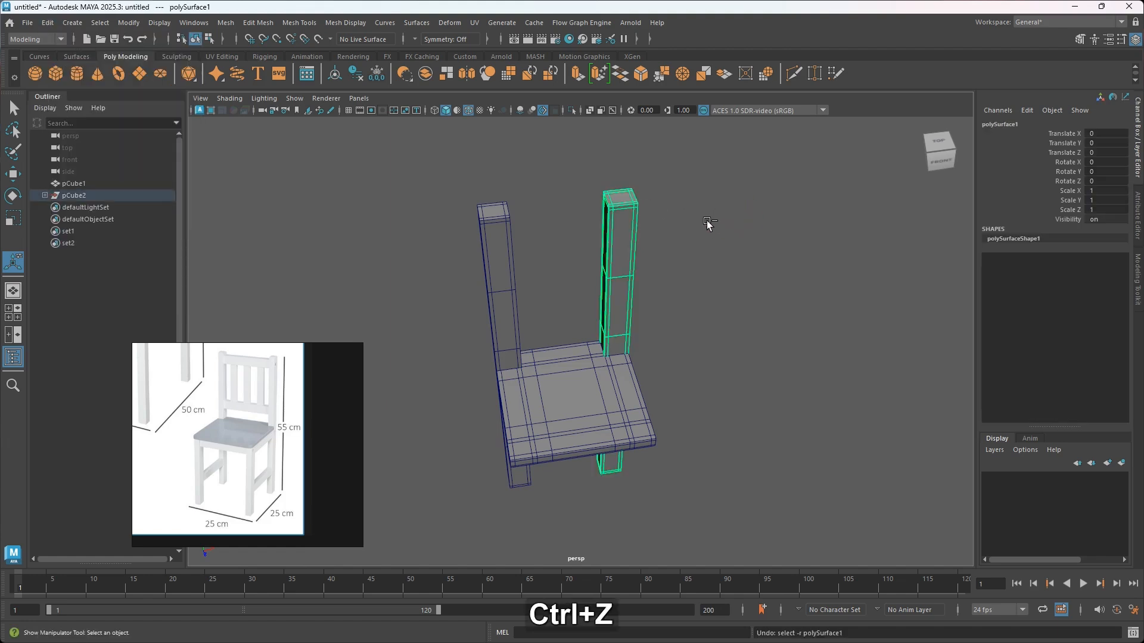
pyautogui.hotkey('ctrl', 'z')
pyautogui.hotkey('ctrl', 'z')
pyautogui.hotkey('ctrl', 'z')
pyautogui.hotkey('ctrl', 'z')
pyautogui.hotkey('ctrl', 'z')
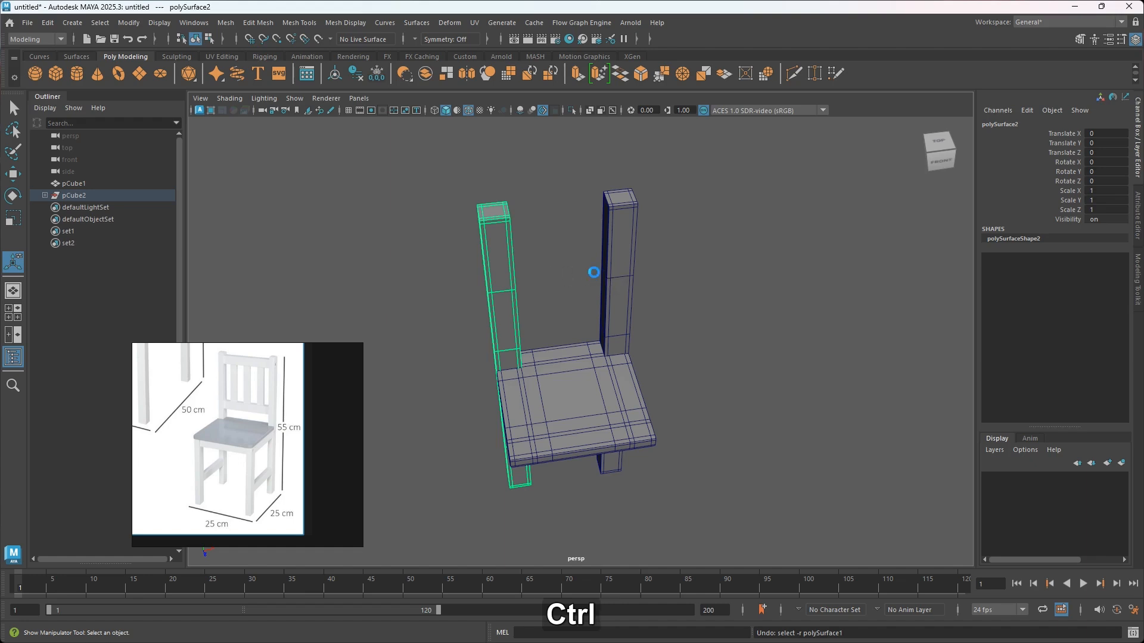
pyautogui.hotkey('ctrl', 'z')
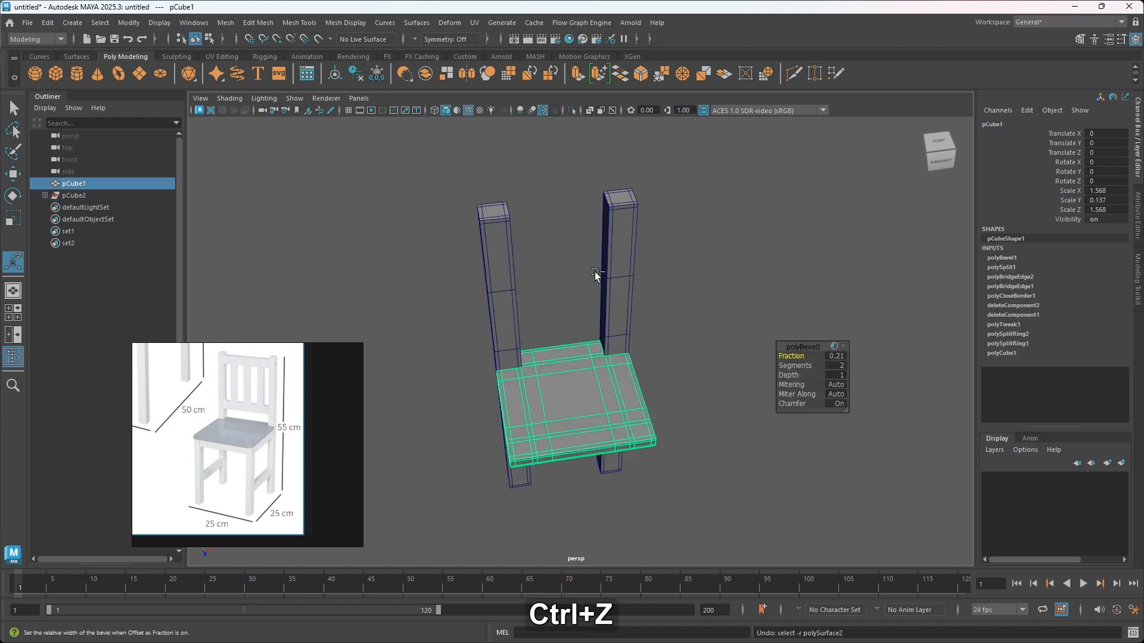
# Delete the construction history of only the left back post (polySurface2), and check the history of the other post and seat
pyautogui.click(509, 298)
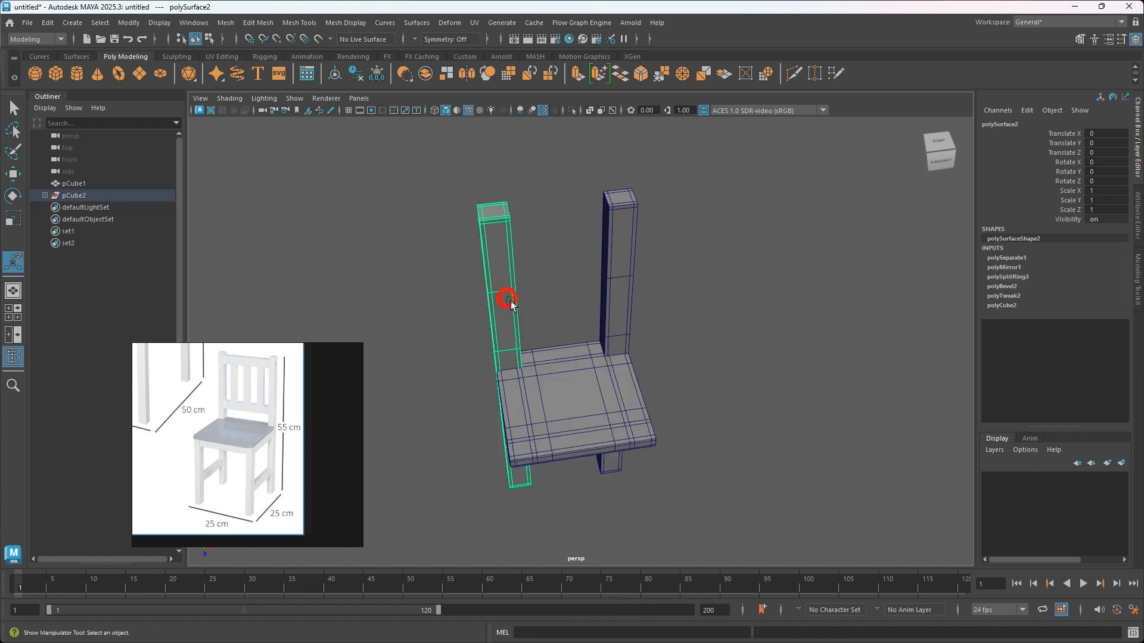
pyautogui.click(48, 22)
pyautogui.moveTo(115, 166)
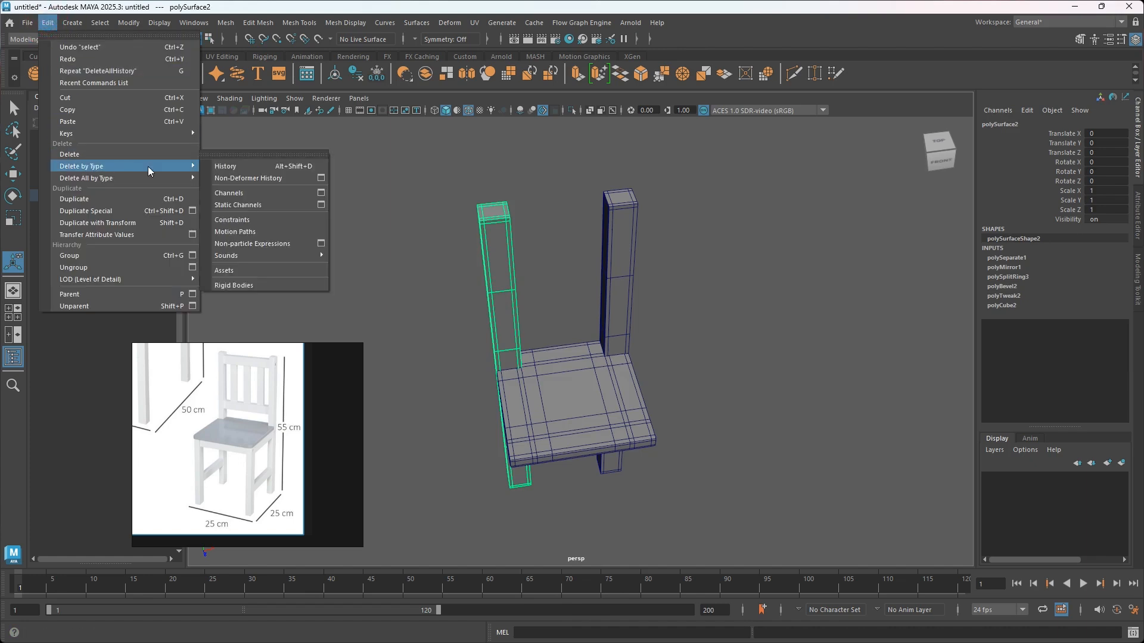
pyautogui.click(230, 166)
pyautogui.click(632, 291)
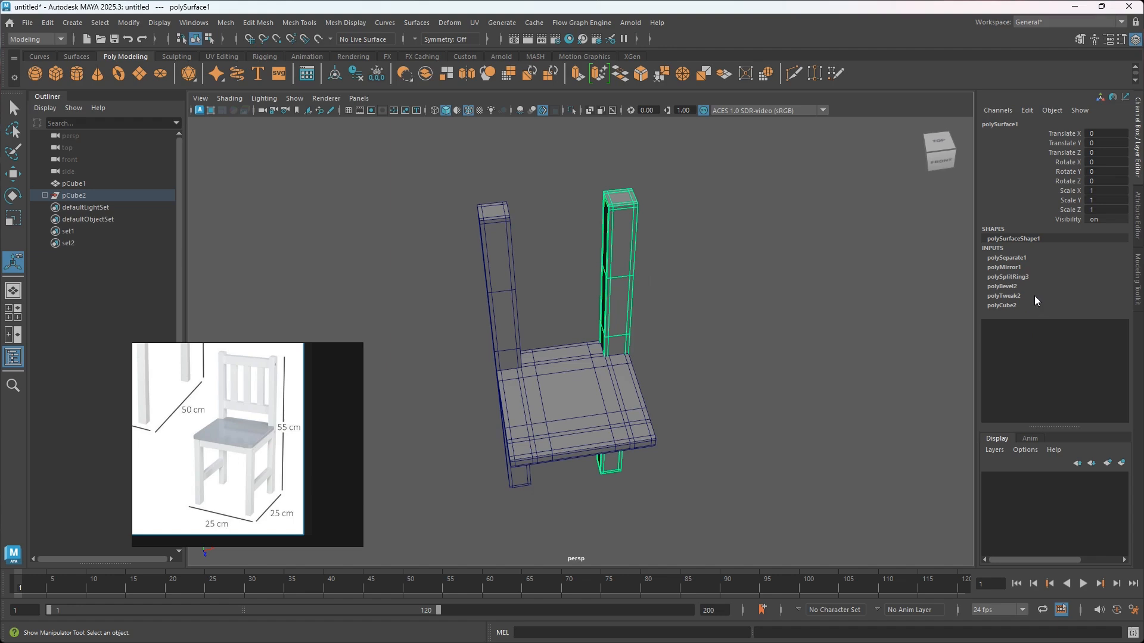
pyautogui.click(592, 381)
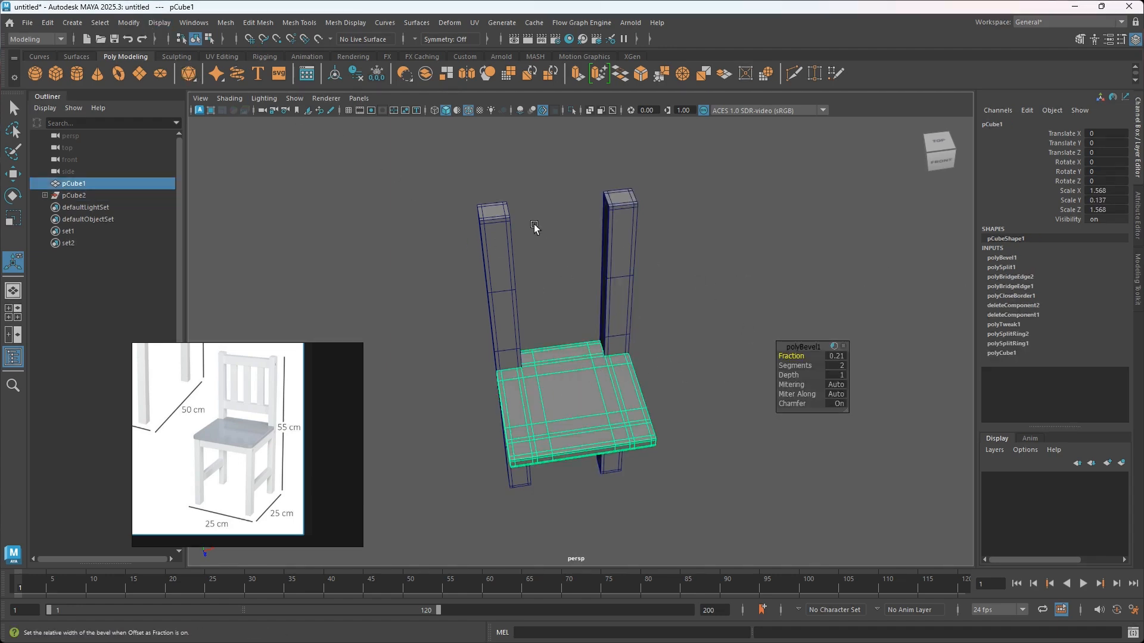
# Delete the construction history of all objects in the scene and check the seat's history inputs
pyautogui.click(621, 263)
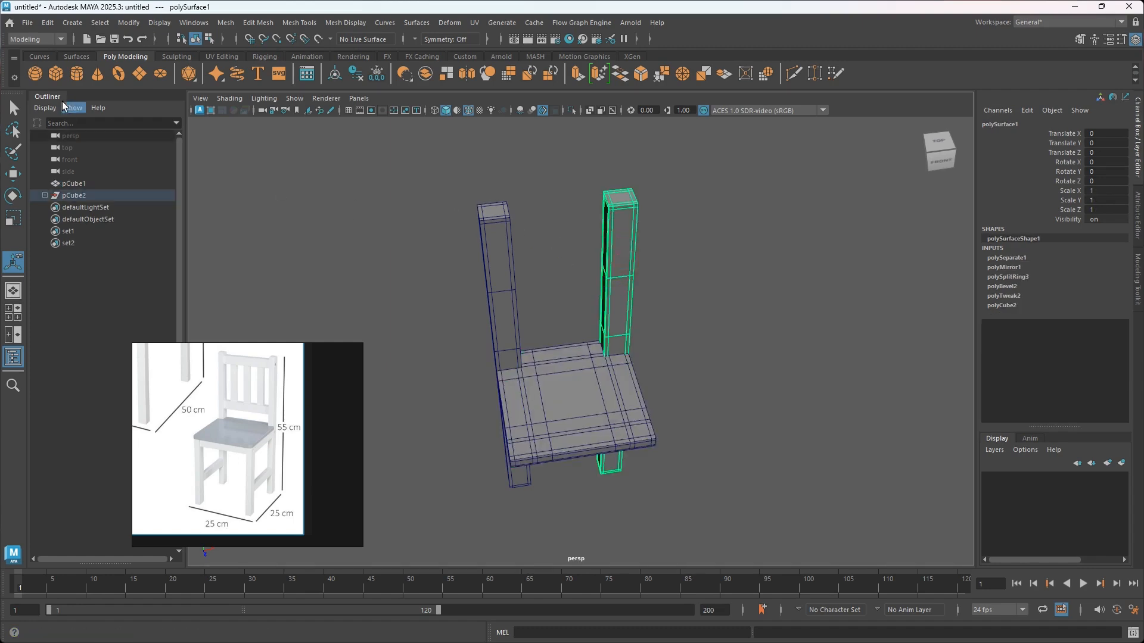
pyautogui.click(49, 23)
pyautogui.moveTo(121, 173)
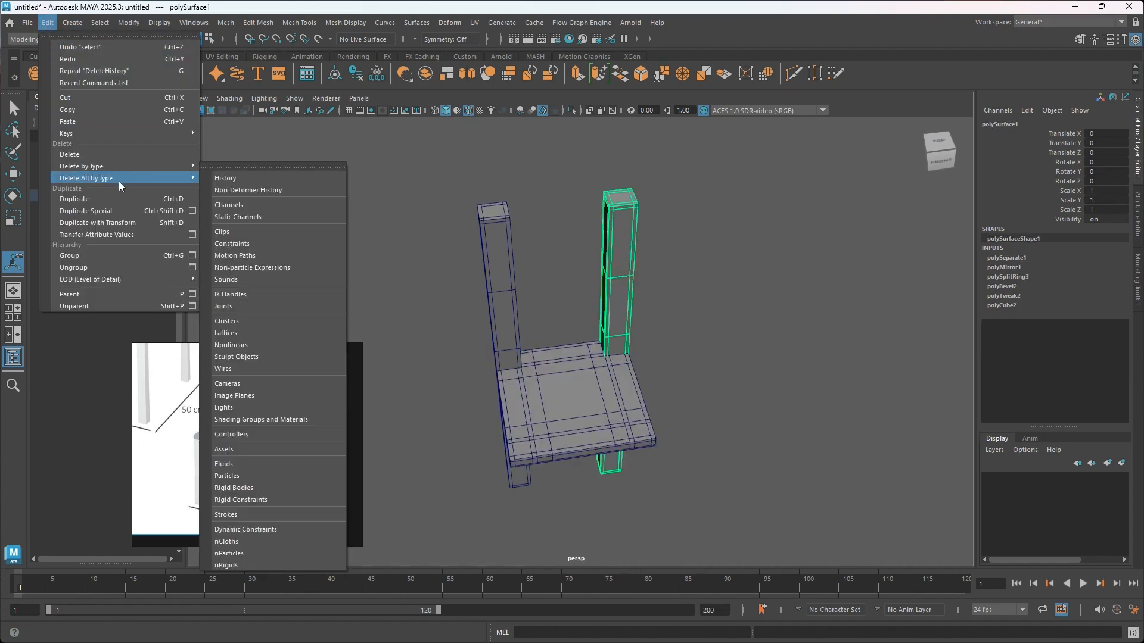
pyautogui.click(227, 180)
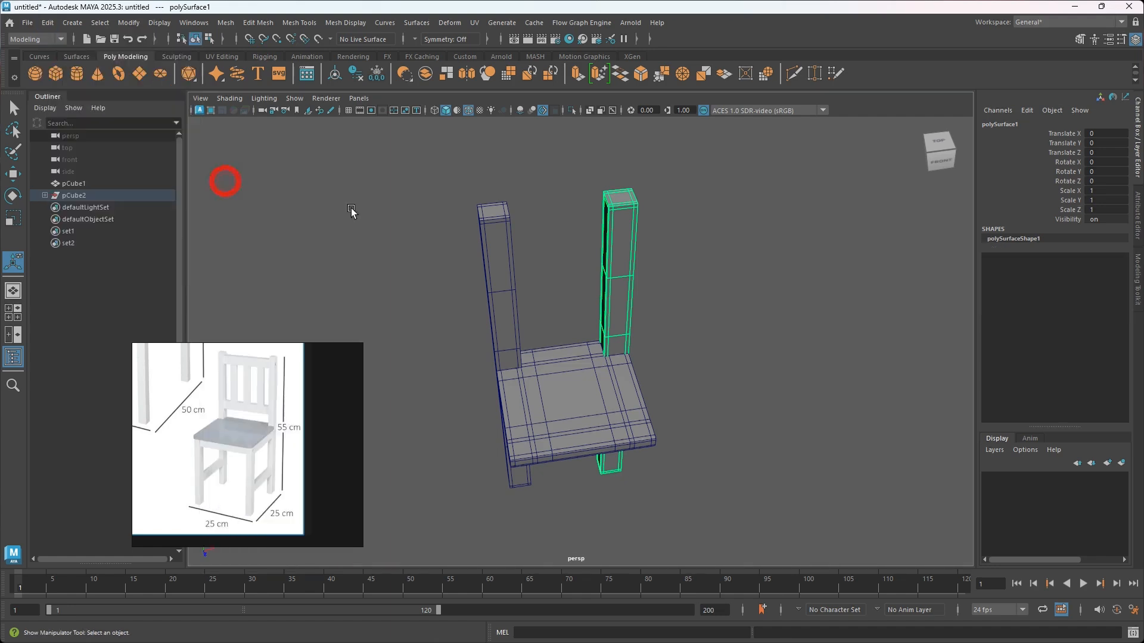
pyautogui.click(632, 393)
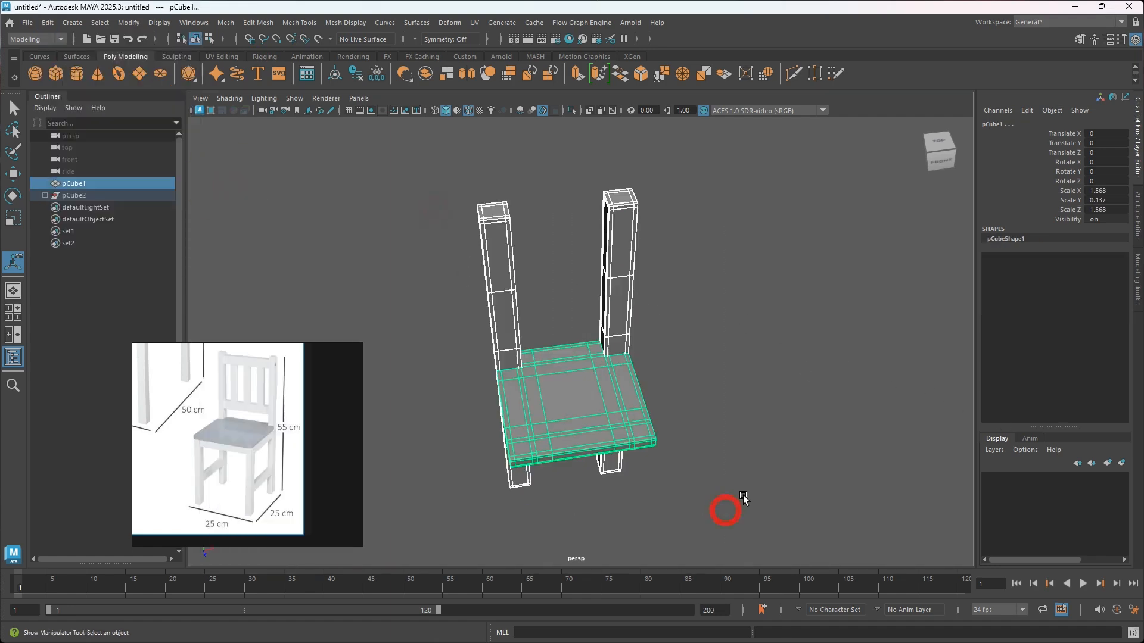
pyautogui.click(731, 388)
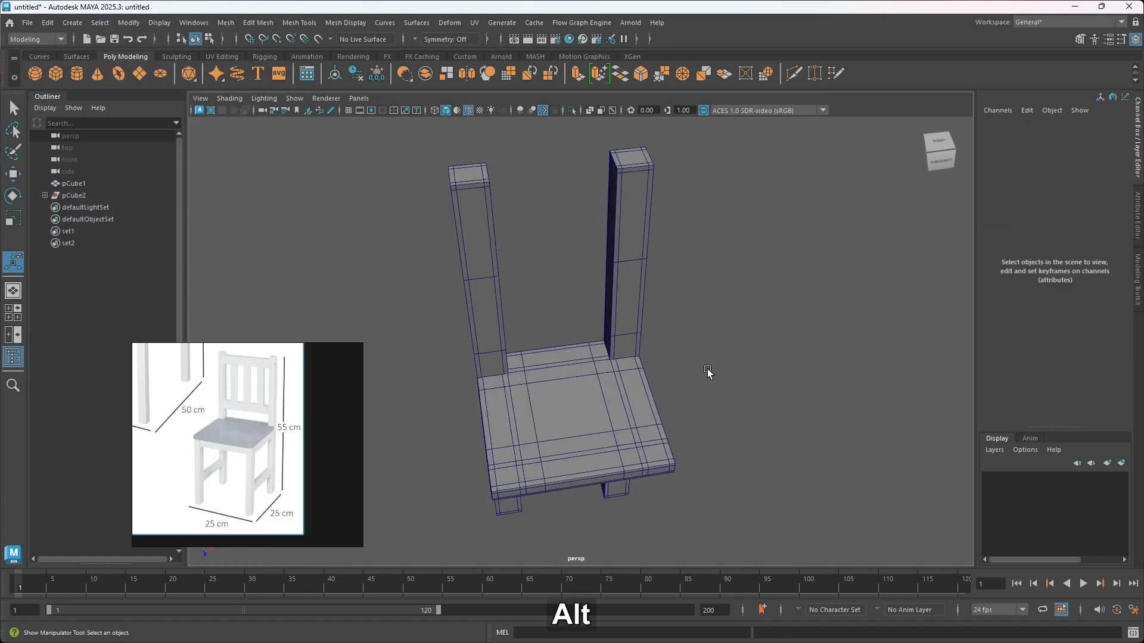
# Clone the right back post (polySurface1) forward along Z by 4.727 to the seat's front corner
pyautogui.keyDown('alt'); pyautogui.moveTo(709, 451); pyautogui.dragTo(581, 396); pyautogui.keyUp('alt')
pyautogui.keyDown('alt'); pyautogui.moveTo(593, 375); pyautogui.dragTo(635, 386, button='middle'); pyautogui.keyUp('alt')
pyautogui.scroll(2, 587, 417)
pyautogui.keyDown('alt'); pyautogui.moveTo(562, 439); pyautogui.dragTo(491, 367); pyautogui.keyUp('alt')
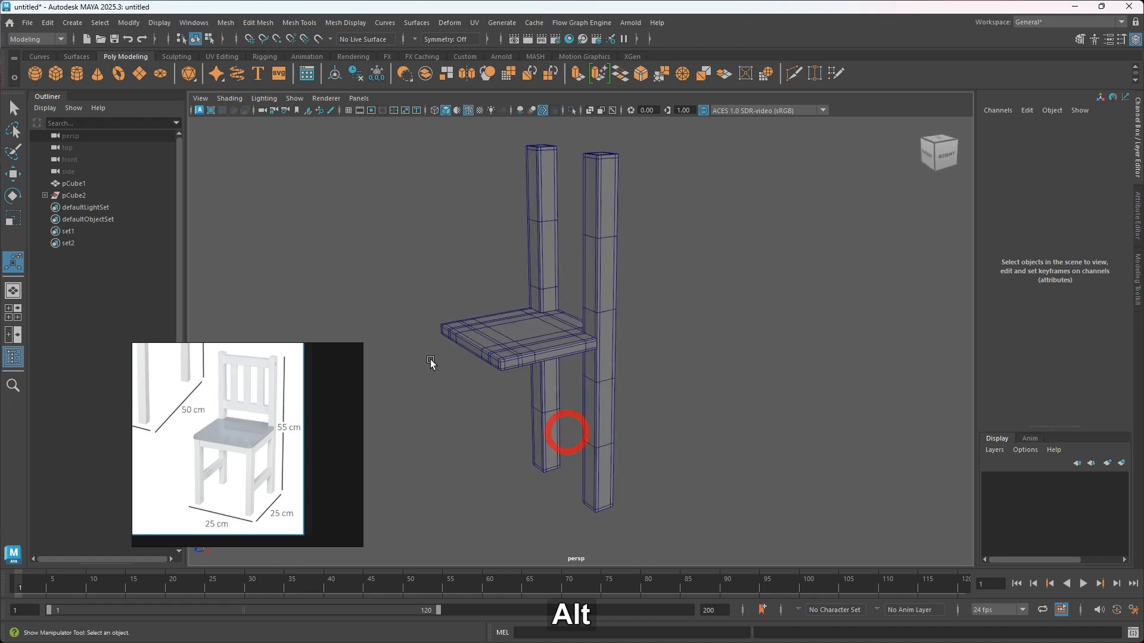
pyautogui.click(243, 420)
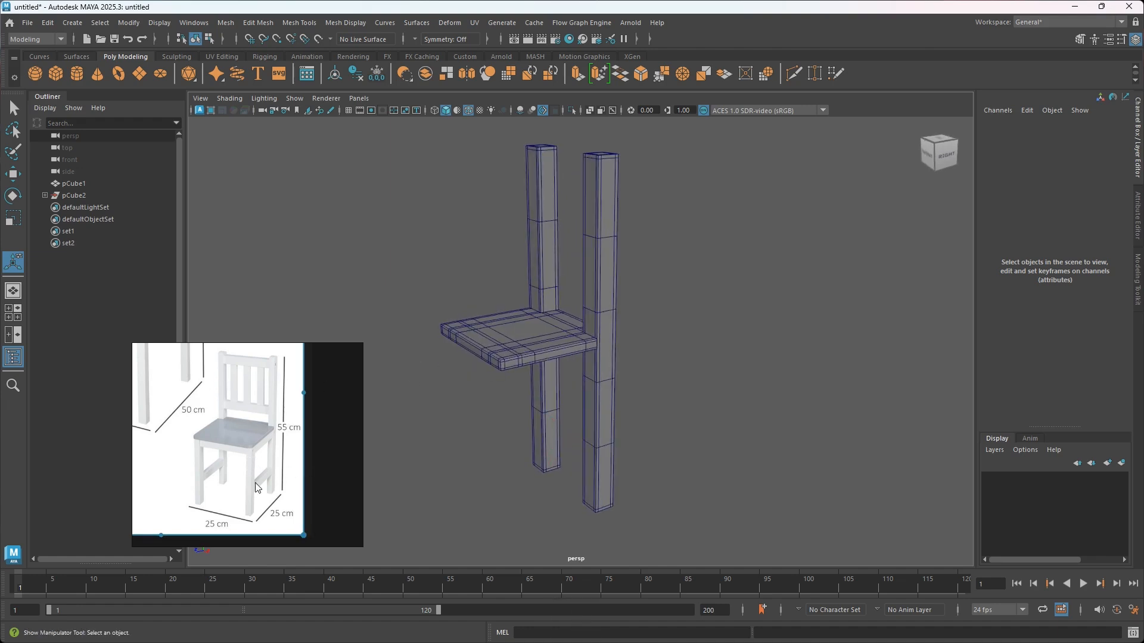
pyautogui.press('alt')
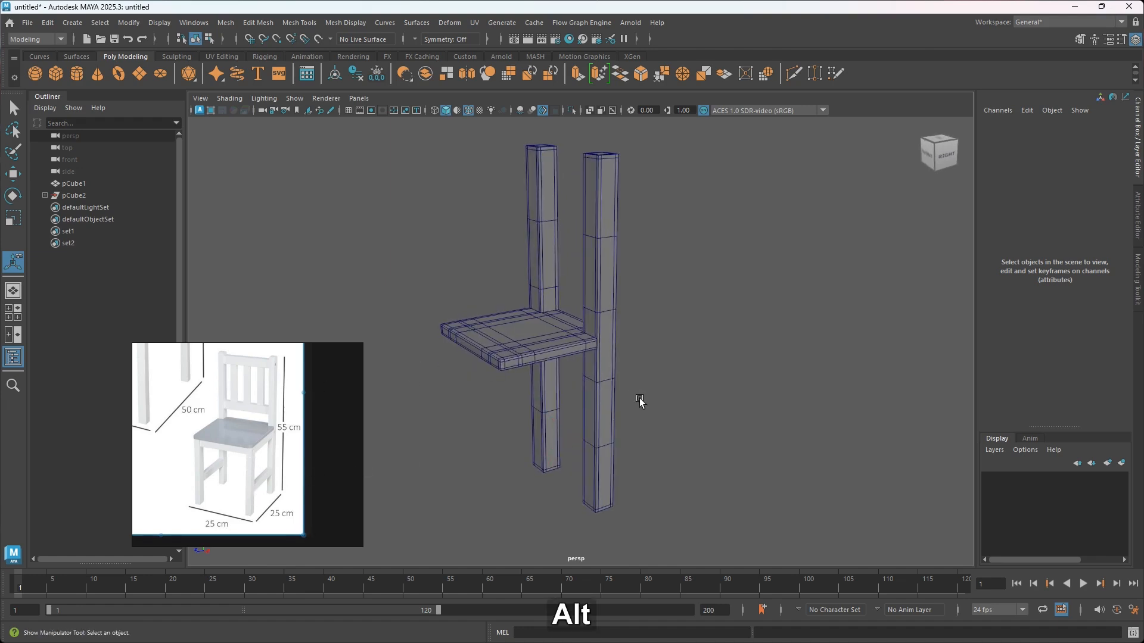
pyautogui.scroll(5, 618, 360)
pyautogui.keyDown('alt'); pyautogui.moveTo(605, 317); pyautogui.dragTo(633, 363, button='middle'); pyautogui.keyUp('alt')
pyautogui.scroll(-5, 621, 357)
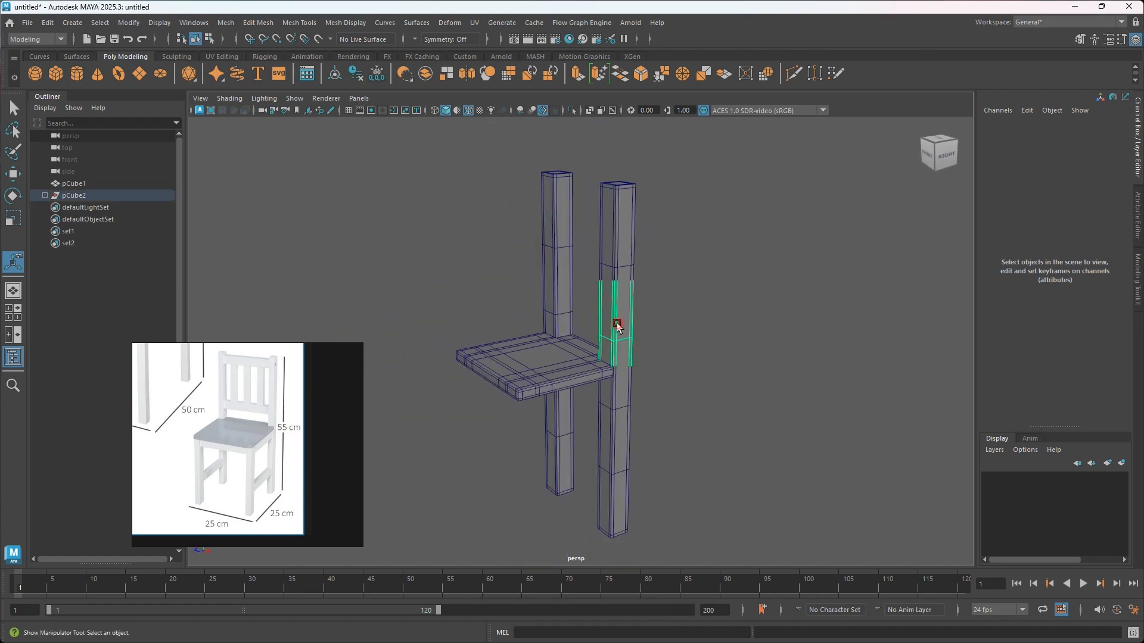
pyautogui.click(617, 323)
pyautogui.keyDown('alt'); pyautogui.moveTo(616, 323); pyautogui.dragTo(579, 422); pyautogui.keyUp('alt')
pyautogui.press('w')
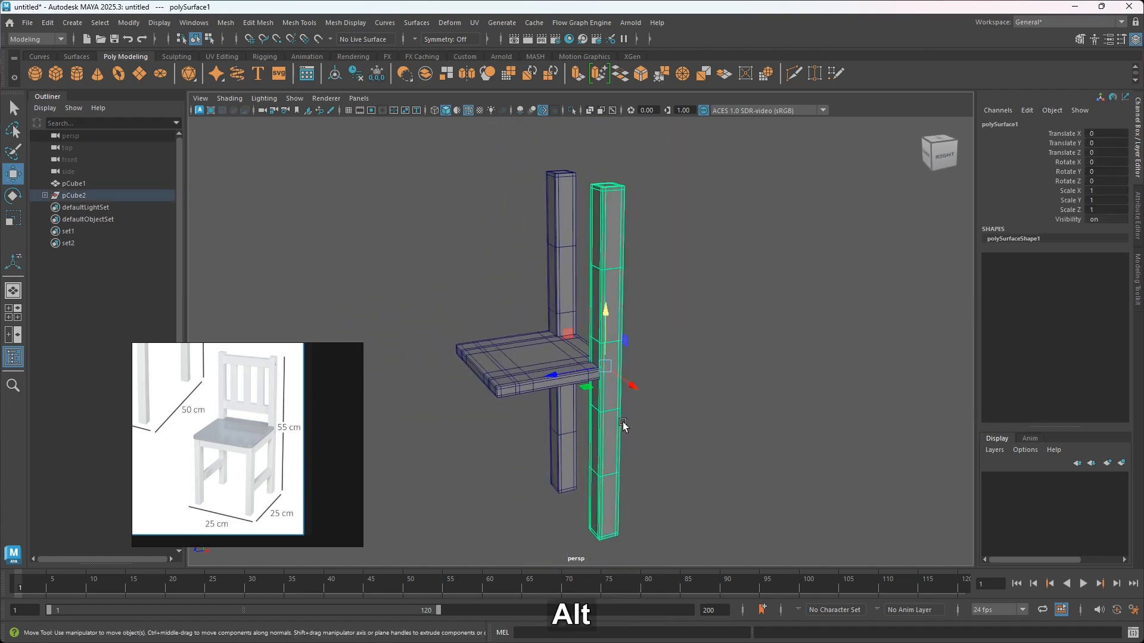
pyautogui.moveTo(551, 376)
pyautogui.keyDown('shift'); pyautogui.mouseDown()
pyautogui.moveTo(429, 388)
pyautogui.moveTo(446, 384)
pyautogui.mouseUp(); pyautogui.keyUp('shift')
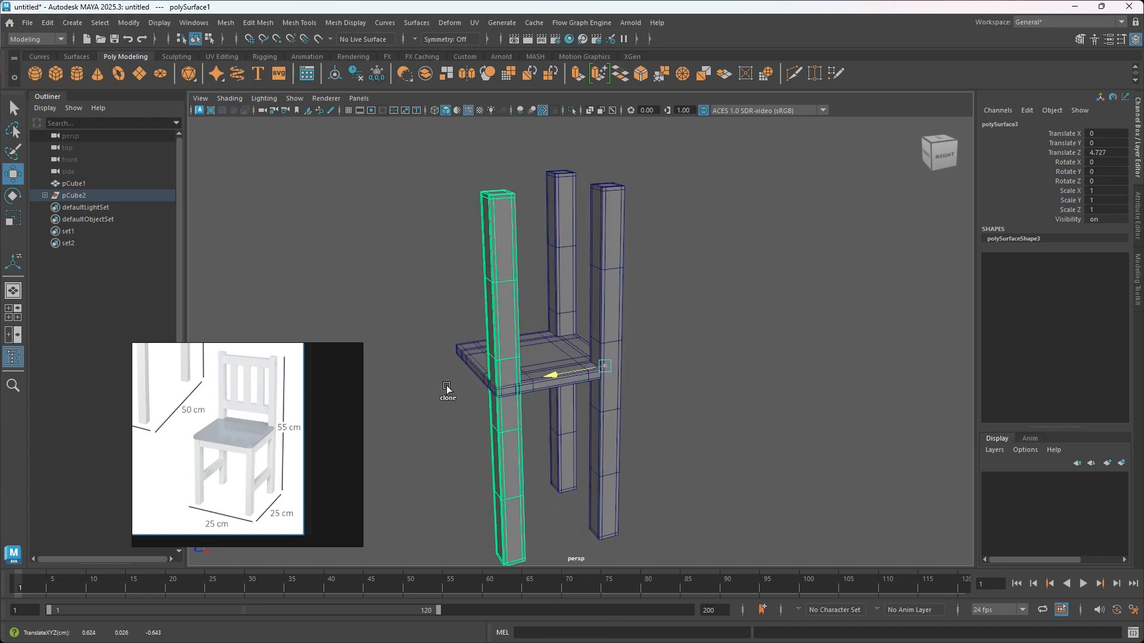
# Try to scale the cloned front post vertically, and undo the scaling
pyautogui.keyDown('alt'); pyautogui.moveTo(505, 438); pyautogui.dragTo(591, 436); pyautogui.keyUp('alt')
pyautogui.keyDown('alt'); pyautogui.moveTo(591, 436); pyautogui.dragTo(567, 410, button='middle'); pyautogui.keyUp('alt')
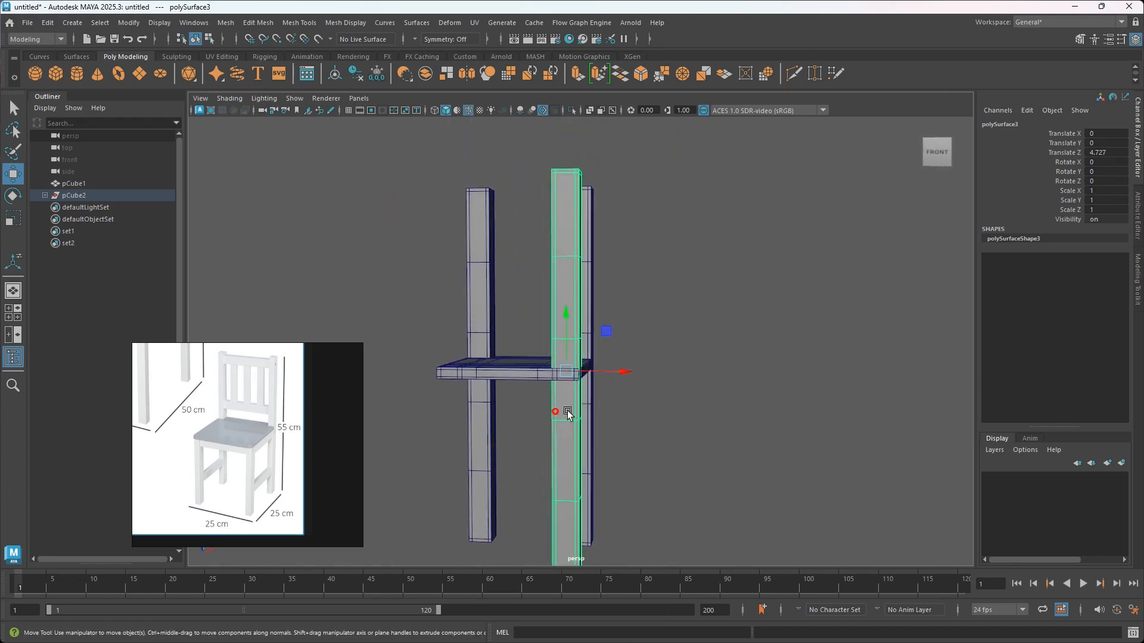
pyautogui.scroll(2, 579, 390)
pyautogui.keyDown('alt'); pyautogui.moveTo(579, 365); pyautogui.dragTo(544, 404, button='middle'); pyautogui.keyUp('alt')
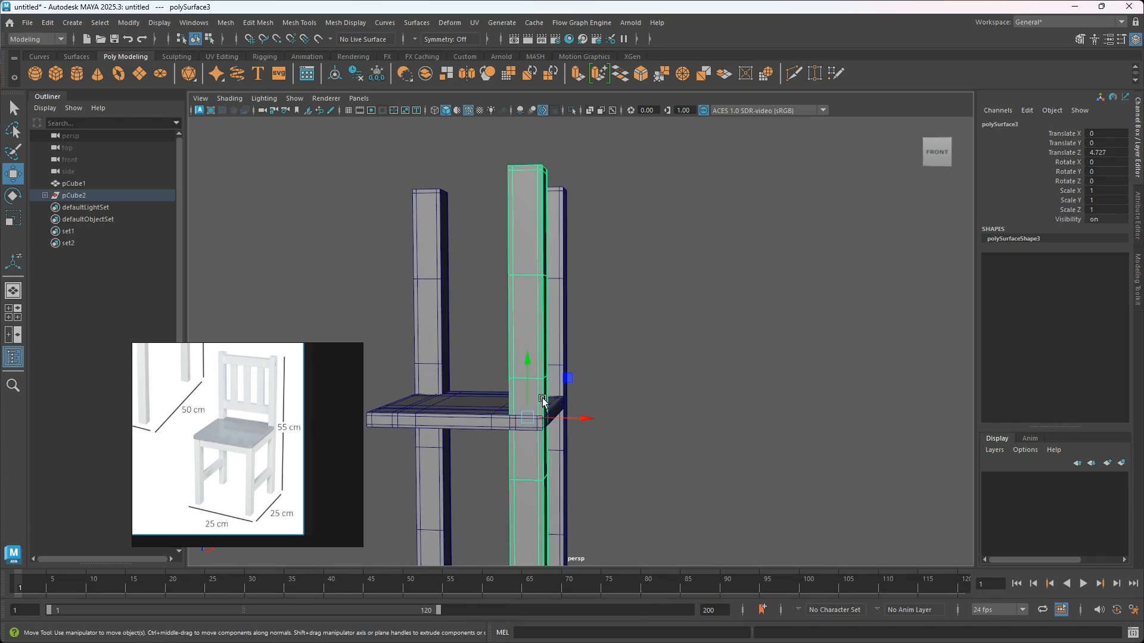
pyautogui.press('r')
pyautogui.moveTo(527, 369); pyautogui.dragTo(543, 482)
pyautogui.hotkey('ctrl', 'z')
# Toggle isolation of the cloned front post on and off to compare it with the whole chair
pyautogui.keyDown('alt'); pyautogui.moveTo(570, 404); pyautogui.dragTo(572, 372, button='middle'); pyautogui.keyUp('alt')
pyautogui.keyDown('alt'); pyautogui.moveTo(572, 371); pyautogui.dragTo(517, 405); pyautogui.keyUp('alt')
pyautogui.keyDown('alt'); pyautogui.moveTo(530, 409); pyautogui.dragTo(558, 427, button='middle'); pyautogui.keyUp('alt')
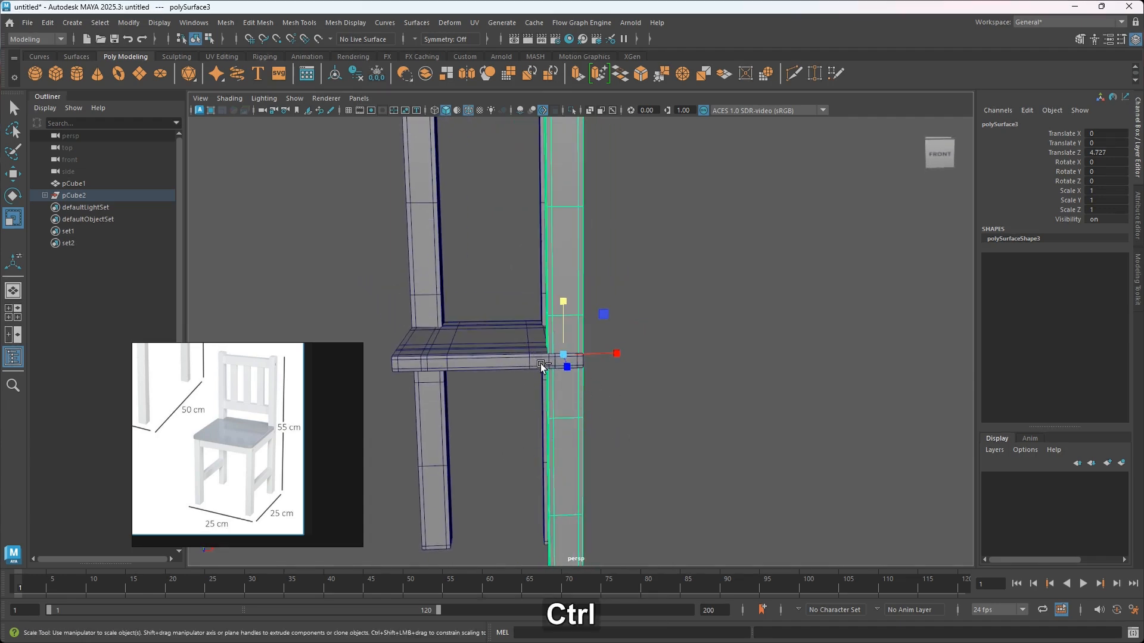
pyautogui.hotkey('ctrl', '1')
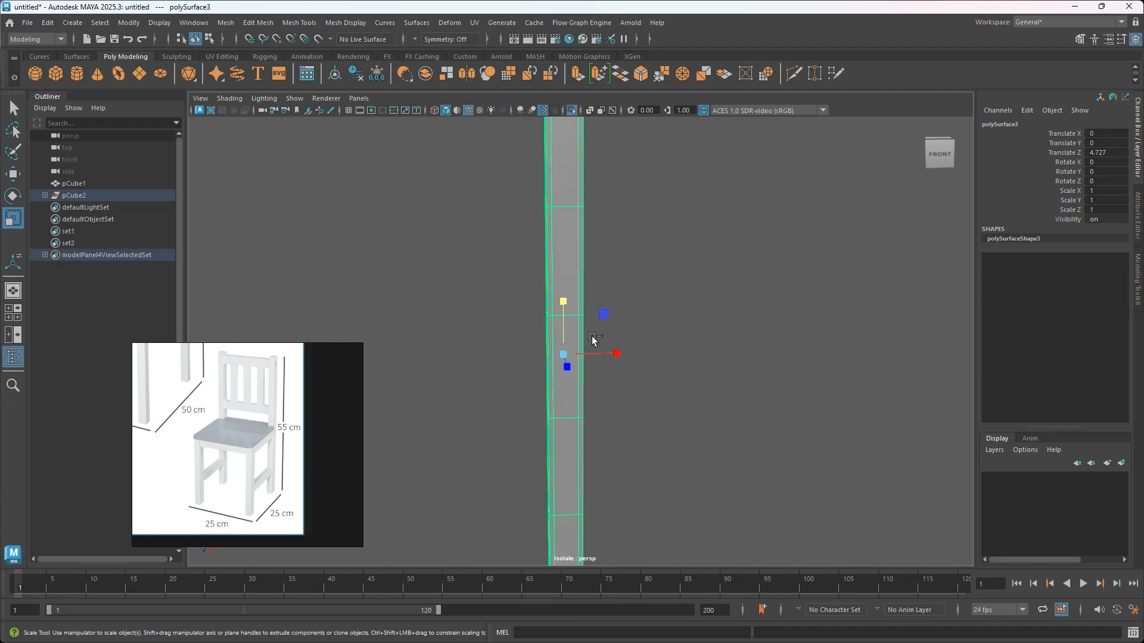
pyautogui.hotkey('ctrl', '1')
pyautogui.hotkey('ctrl', '1')
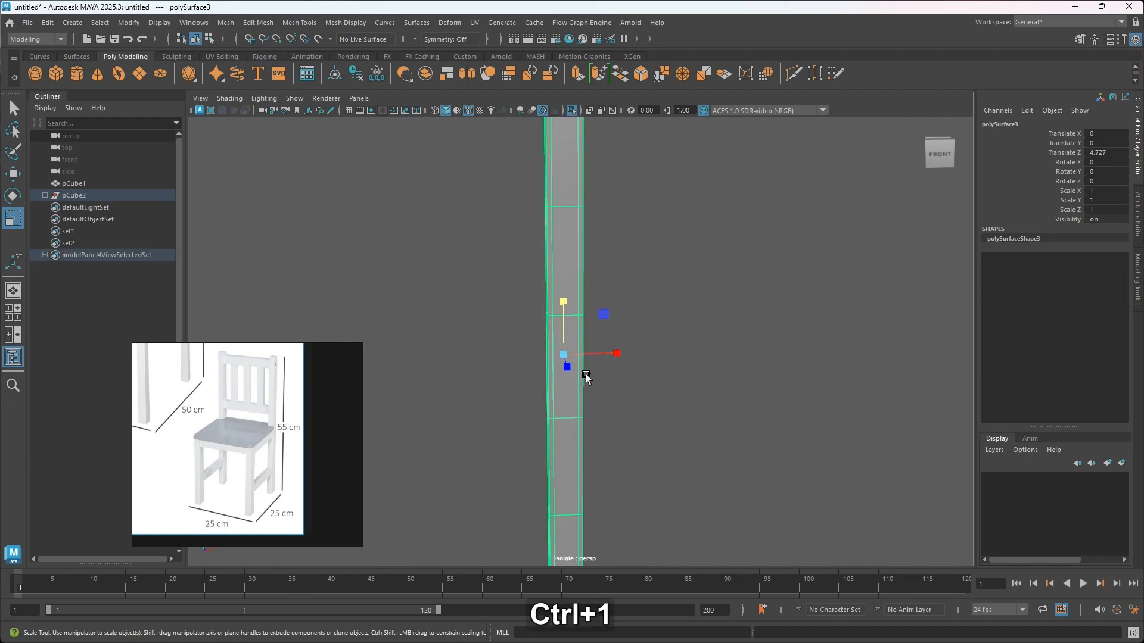
pyautogui.hotkey('ctrl', '1')
pyautogui.hotkey('ctrl', '1')
pyautogui.hotkey('ctrl', '1')
pyautogui.hotkey('ctrl', '1')
pyautogui.hotkey('ctrl', '1')
pyautogui.hotkey('ctrl', '1')
pyautogui.hotkey('ctrl', '1')
pyautogui.hotkey('ctrl', '1')
pyautogui.hotkey('ctrl', '1')
pyautogui.hotkey('ctrl', '1')
pyautogui.hotkey('ctrl', '1')
pyautogui.hotkey('ctrl', '1')
pyautogui.hotkey('ctrl', '1')
pyautogui.hotkey('ctrl', '1')
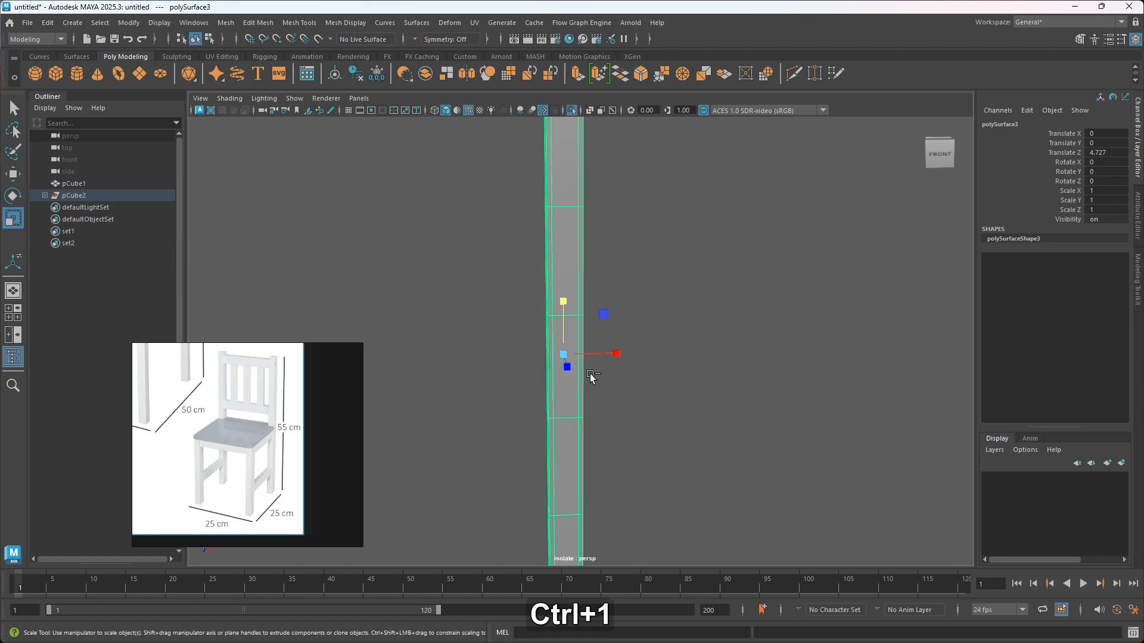
pyautogui.hotkey('ctrl', '1')
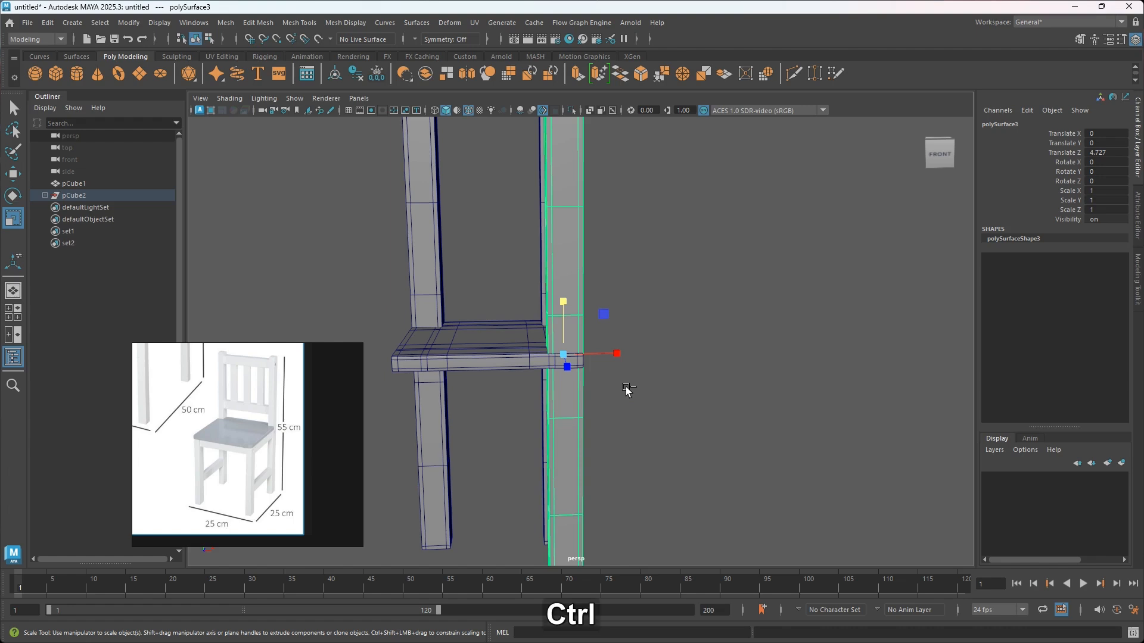
# Isolate the cloned front post and insert an edge loop around it at seat level
pyautogui.hotkey('ctrl', '1')
pyautogui.scroll(4, 570, 376)
pyautogui.keyDown('alt'); pyautogui.moveTo(566, 360); pyautogui.dragTo(570, 305, button='middle'); pyautogui.keyUp('alt')
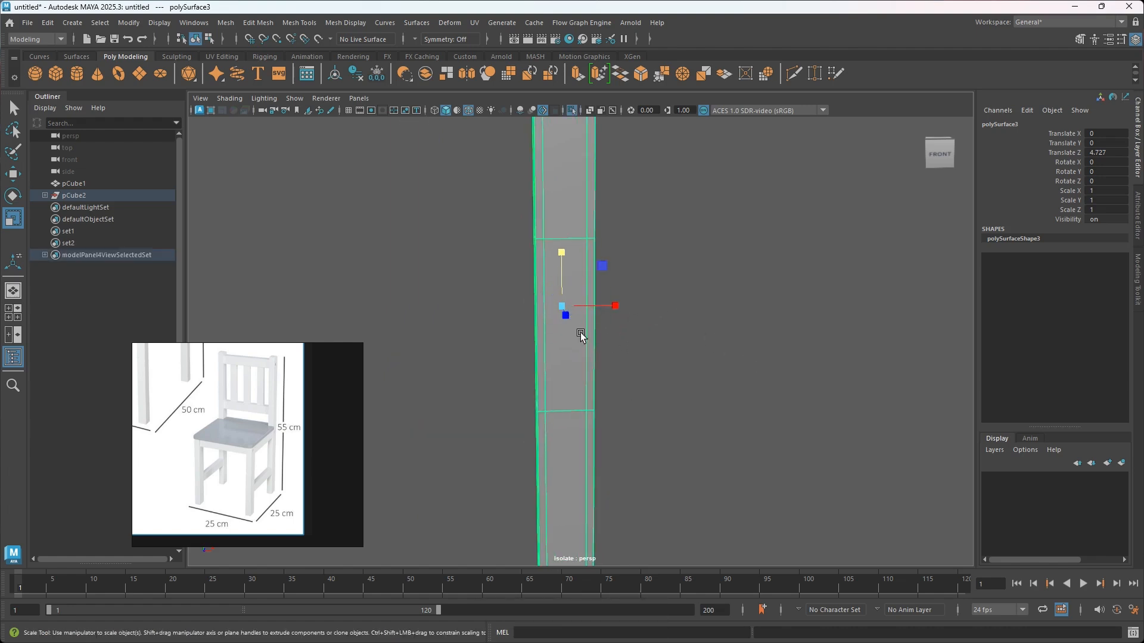
pyautogui.keyDown('shift'); pyautogui.rightClick(710, 278); pyautogui.keyUp('shift')
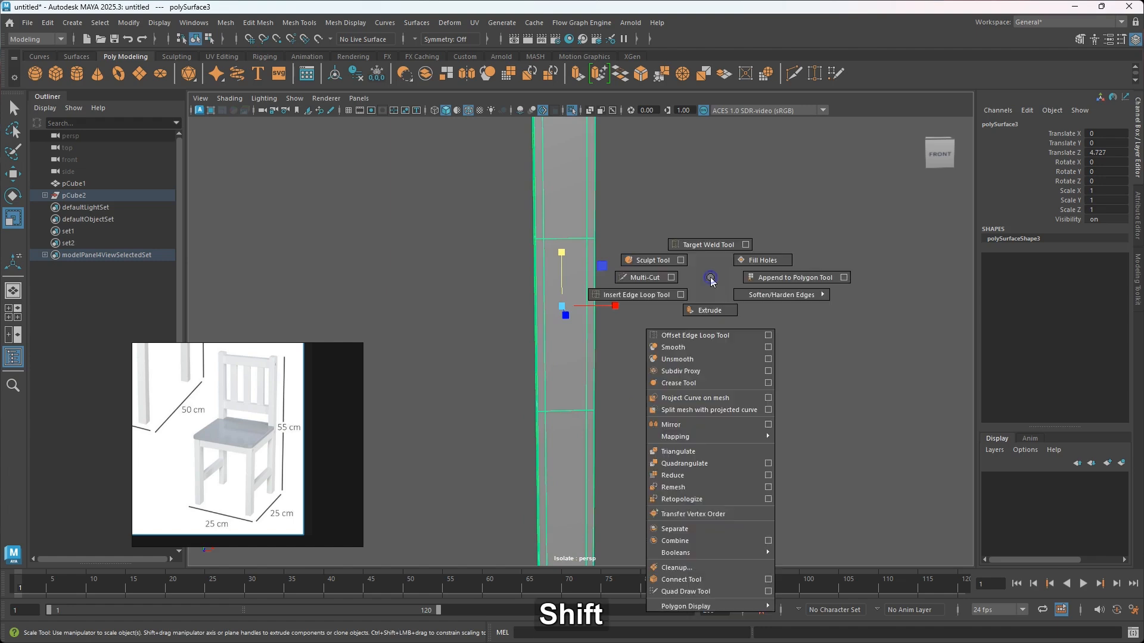
pyautogui.click(643, 294)
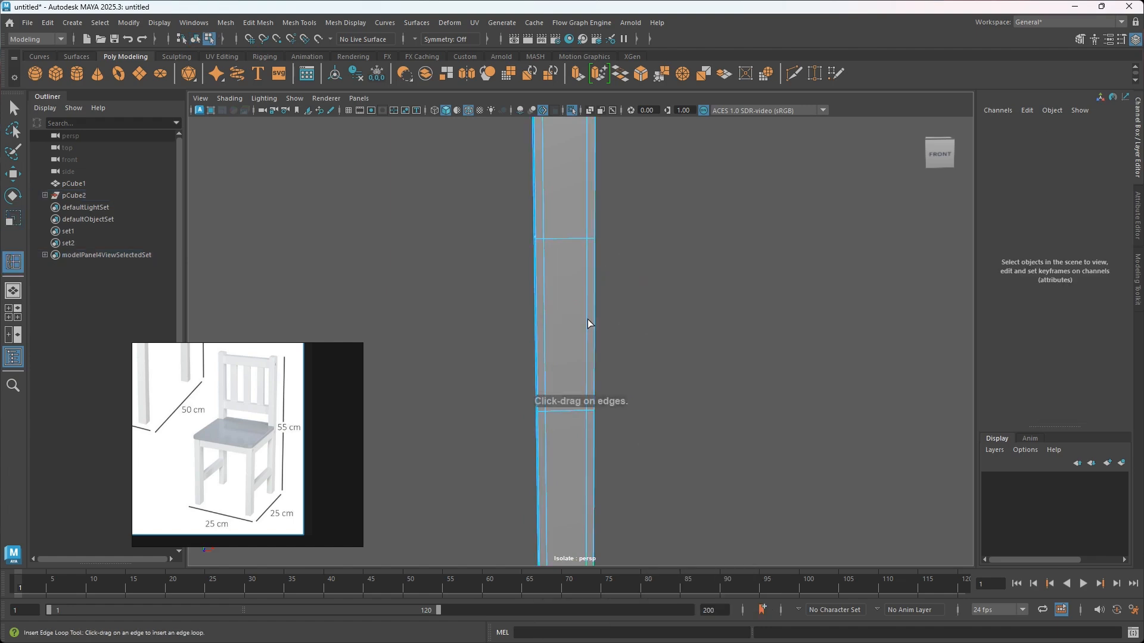
pyautogui.click(588, 323)
pyautogui.keyDown('alt'); pyautogui.moveTo(645, 339); pyautogui.dragTo(627, 329); pyautogui.keyUp('alt')
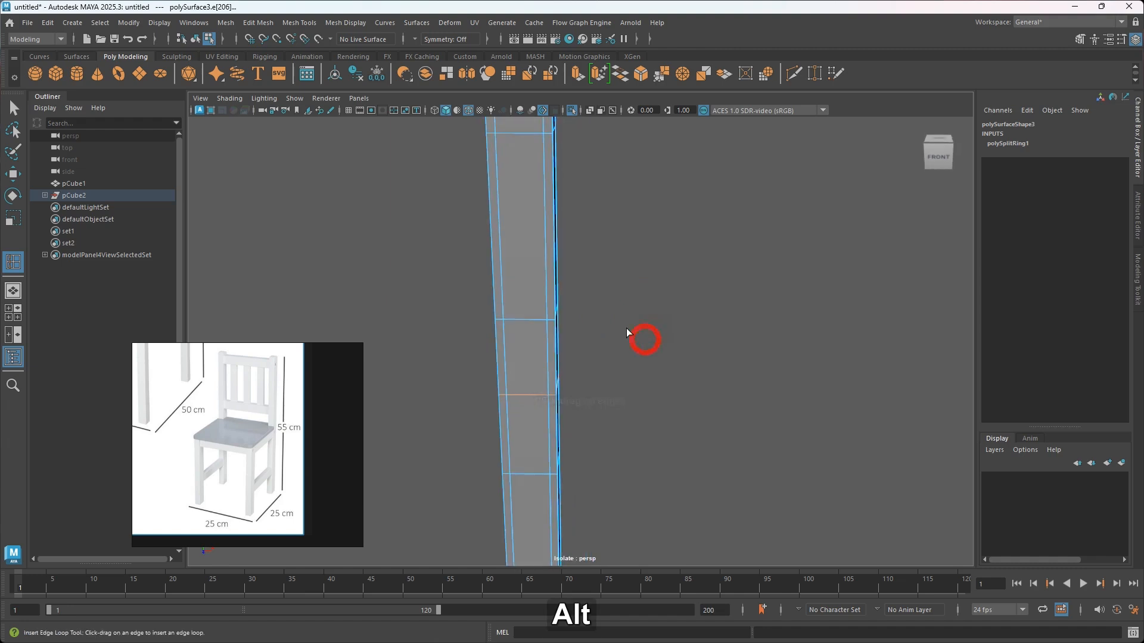
# Delete all faces of the front post above the new edge loop, and end the isolation to show the whole chair
pyautogui.press('w')
pyautogui.keyDown('alt'); pyautogui.moveTo(602, 341); pyautogui.dragTo(633, 398, button='middle'); pyautogui.keyUp('alt')
pyautogui.keyDown('alt'); pyautogui.moveTo(633, 398); pyautogui.dragTo(633, 390); pyautogui.keyUp('alt')
pyautogui.keyDown('alt'); pyautogui.moveTo(623, 318); pyautogui.dragTo(613, 388, button='middle'); pyautogui.keyUp('alt')
pyautogui.scroll(-3, 606, 309)
pyautogui.keyDown('alt'); pyautogui.moveTo(605, 309); pyautogui.dragTo(643, 339, button='middle'); pyautogui.keyUp('alt')
pyautogui.moveTo(660, 303); pyautogui.dragTo(658, 339, button='right')
pyautogui.click(419, 220)
pyautogui.moveTo(674, 389); pyautogui.dragTo(604, 370)
pyautogui.hotkey('ctrl', 'Delete')
pyautogui.keyDown('alt'); pyautogui.moveTo(604, 369); pyautogui.dragTo(564, 365, button='middle'); pyautogui.keyUp('alt')
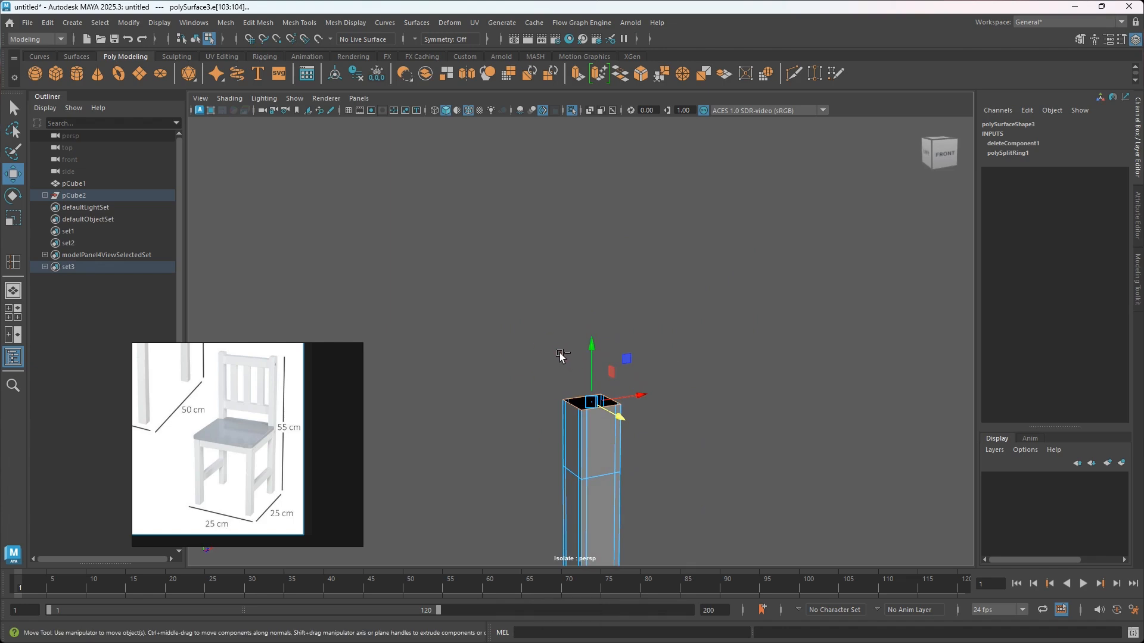
pyautogui.hotkey('ctrl', '1')
# Return to object selection and display the shortened front leg in smooth preview
pyautogui.keyDown('alt'); pyautogui.moveTo(639, 430); pyautogui.dragTo(620, 455); pyautogui.keyUp('alt')
pyautogui.keyDown('alt'); pyautogui.moveTo(492, 434); pyautogui.dragTo(588, 384, button='middle'); pyautogui.keyUp('alt')
pyautogui.moveTo(587, 385)
pyautogui.keyDown('alt'); pyautogui.mouseDown()
pyautogui.moveTo(505, 388)
pyautogui.moveTo(584, 333)
pyautogui.moveTo(578, 387)
pyautogui.moveTo(601, 374)
pyautogui.mouseUp(); pyautogui.keyUp('alt')
pyautogui.scroll(3, 603, 373)
pyautogui.keyDown('alt'); pyautogui.moveTo(602, 373); pyautogui.dragTo(590, 414, button='middle'); pyautogui.keyUp('alt')
pyautogui.scroll(-2, 594, 393)
pyautogui.moveTo(596, 394)
pyautogui.keyDown('alt'); pyautogui.mouseDown()
pyautogui.moveTo(656, 393)
pyautogui.moveTo(610, 391)
pyautogui.mouseUp(); pyautogui.keyUp('alt')
pyautogui.click(760, 322)
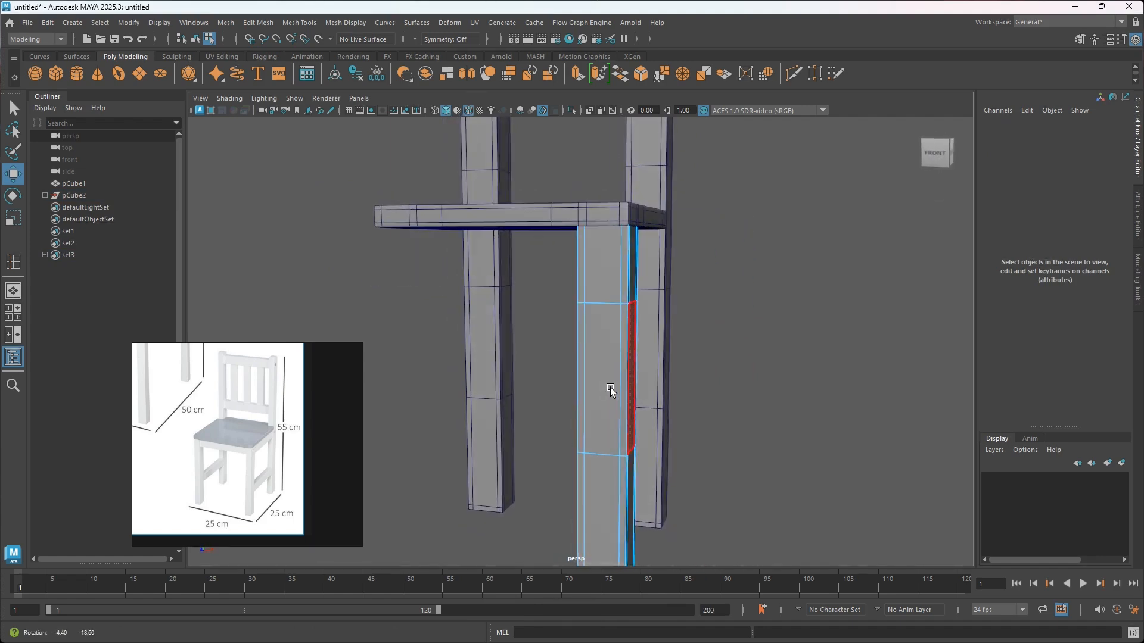
pyautogui.moveTo(731, 338); pyautogui.dragTo(786, 286, button='right')
pyautogui.click(610, 352)
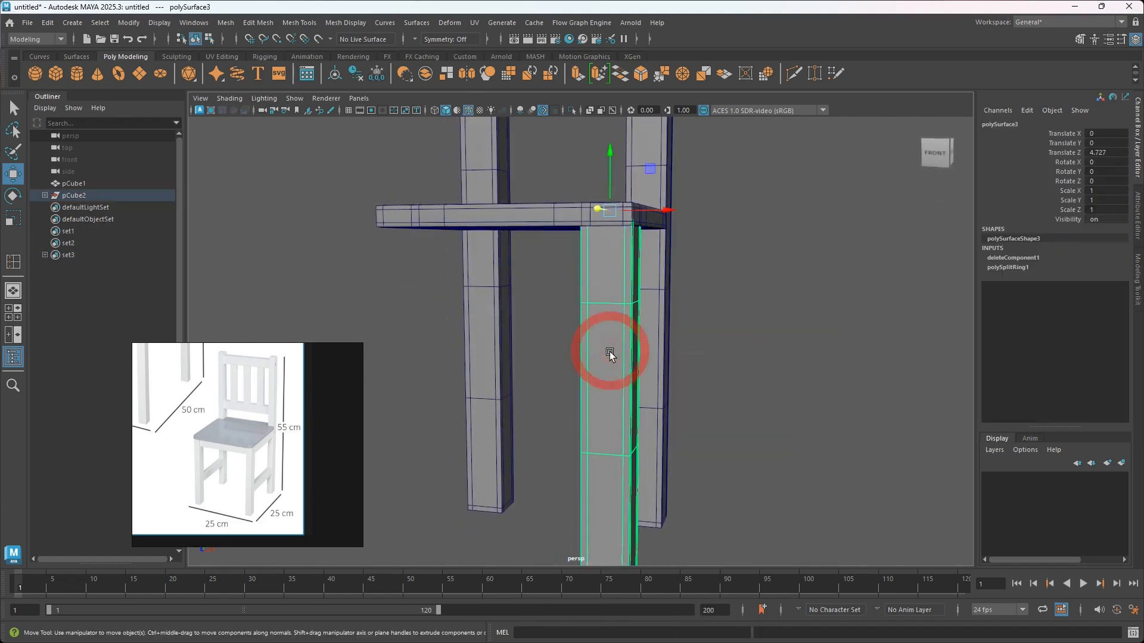
pyautogui.press('3')
# Delete the construction history of only the shortened front leg (polySurface3)
pyautogui.click(764, 339)
pyautogui.keyDown('alt'); pyautogui.moveTo(764, 339); pyautogui.dragTo(598, 438); pyautogui.keyUp('alt')
pyautogui.moveTo(599, 438)
pyautogui.keyDown('alt'); pyautogui.mouseDown()
pyautogui.moveTo(635, 417)
pyautogui.moveTo(614, 426)
pyautogui.mouseUp(); pyautogui.keyUp('alt')
pyautogui.keyDown('alt'); pyautogui.moveTo(717, 391); pyautogui.dragTo(628, 388); pyautogui.keyUp('alt')
pyautogui.click(752, 372)
pyautogui.click(646, 339)
pyautogui.keyDown('alt'); pyautogui.moveTo(468, 417); pyautogui.dragTo(539, 417); pyautogui.keyUp('alt')
pyautogui.click(457, 402)
pyautogui.keyDown('alt'); pyautogui.moveTo(538, 416); pyautogui.dragTo(572, 422, button='middle'); pyautogui.keyUp('alt')
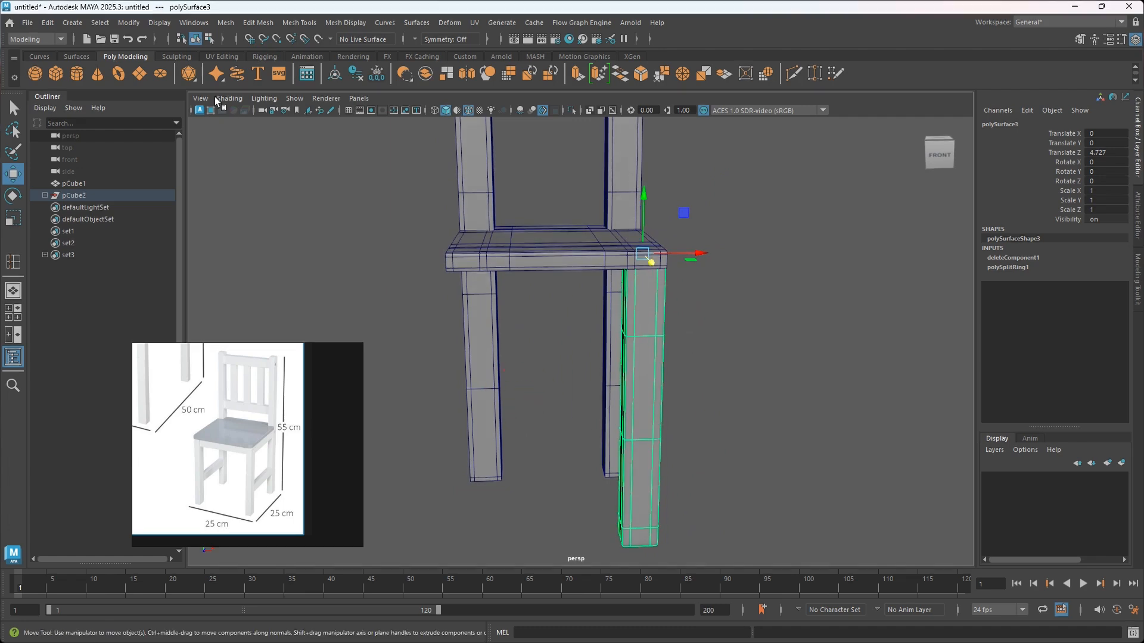
pyautogui.click(49, 22)
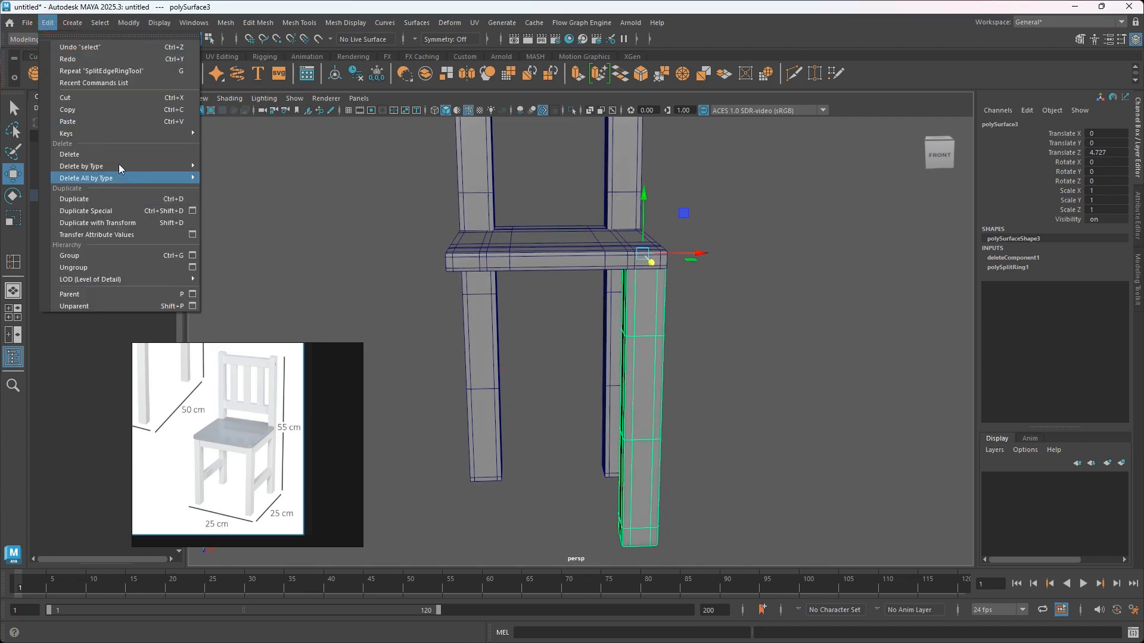
pyautogui.moveTo(119, 165)
pyautogui.click(225, 166)
# Center the pivot of the front leg
pyautogui.keyDown('alt'); pyautogui.moveTo(572, 333); pyautogui.dragTo(566, 352); pyautogui.keyUp('alt')
pyautogui.keyDown('alt'); pyautogui.moveTo(599, 315); pyautogui.dragTo(594, 337); pyautogui.keyUp('alt')
pyautogui.keyDown('alt'); pyautogui.moveTo(593, 337); pyautogui.dragTo(561, 364, button='middle'); pyautogui.keyUp('alt')
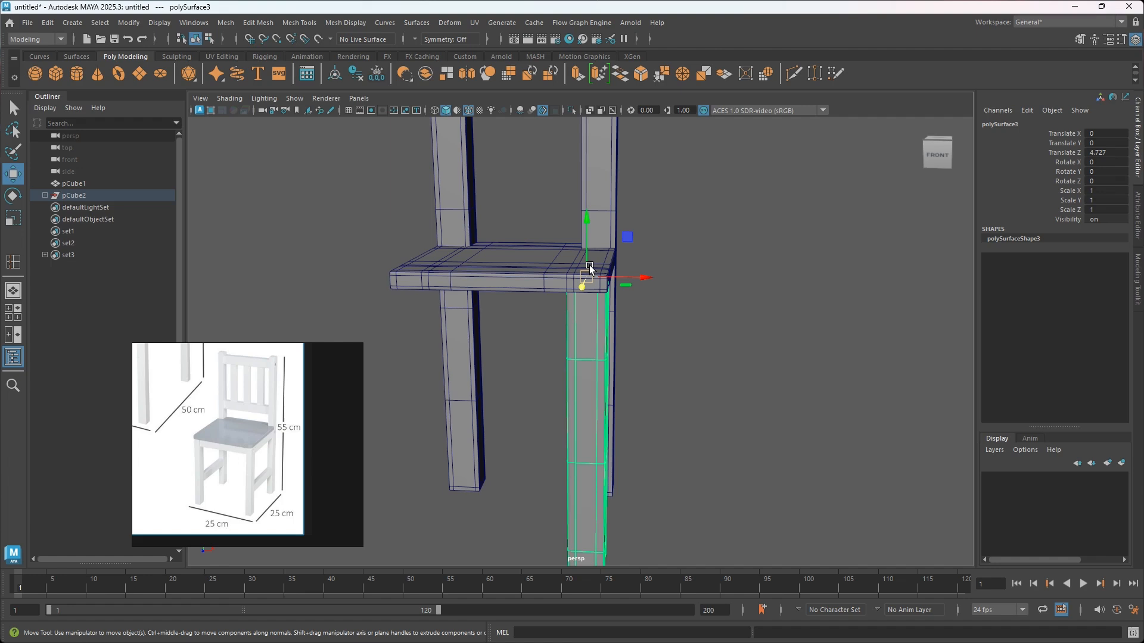
pyautogui.click(336, 80)
pyautogui.click(125, 24)
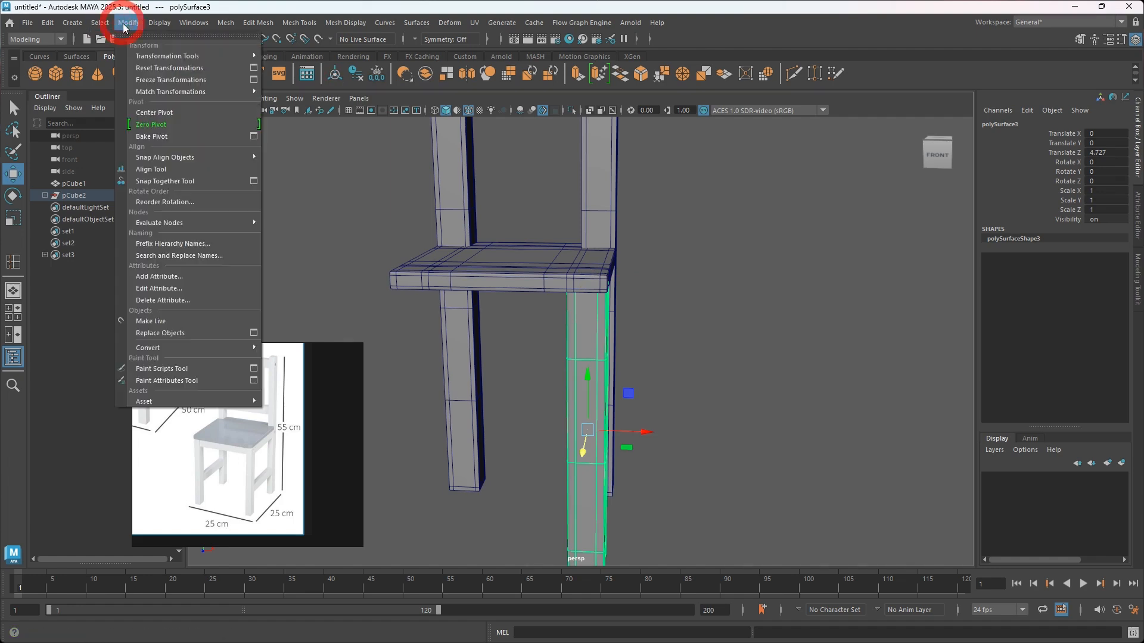
pyautogui.click(163, 114)
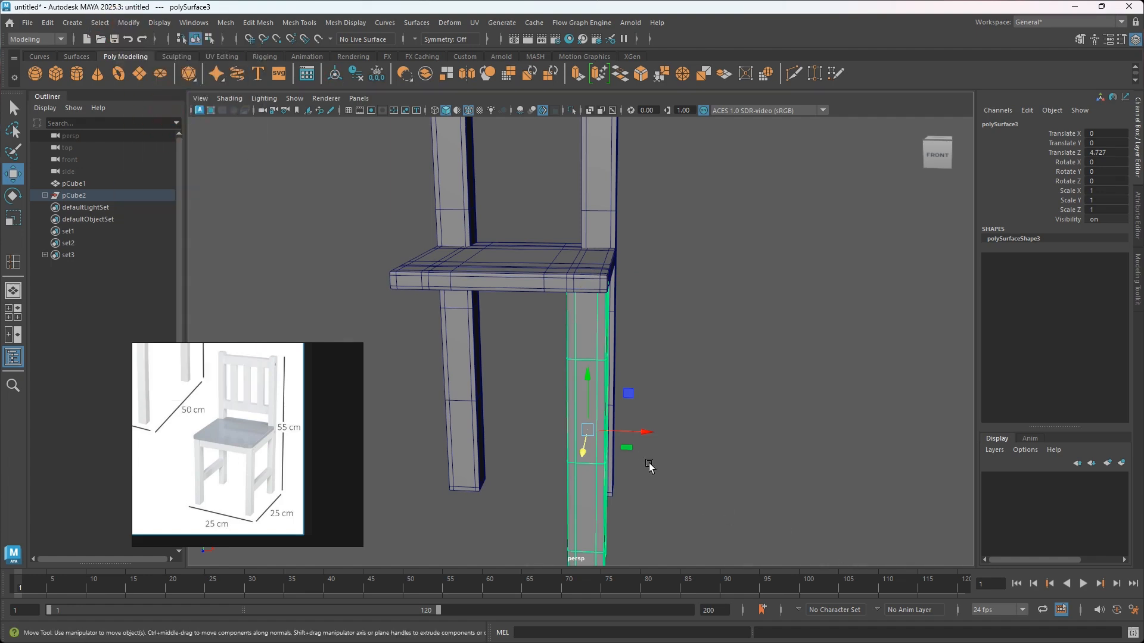
# Mirror the front leg across the world X axis in the negative direction to make the opposite front leg
pyautogui.keyDown('alt'); pyautogui.moveTo(637, 458); pyautogui.dragTo(587, 336); pyautogui.keyUp('alt')
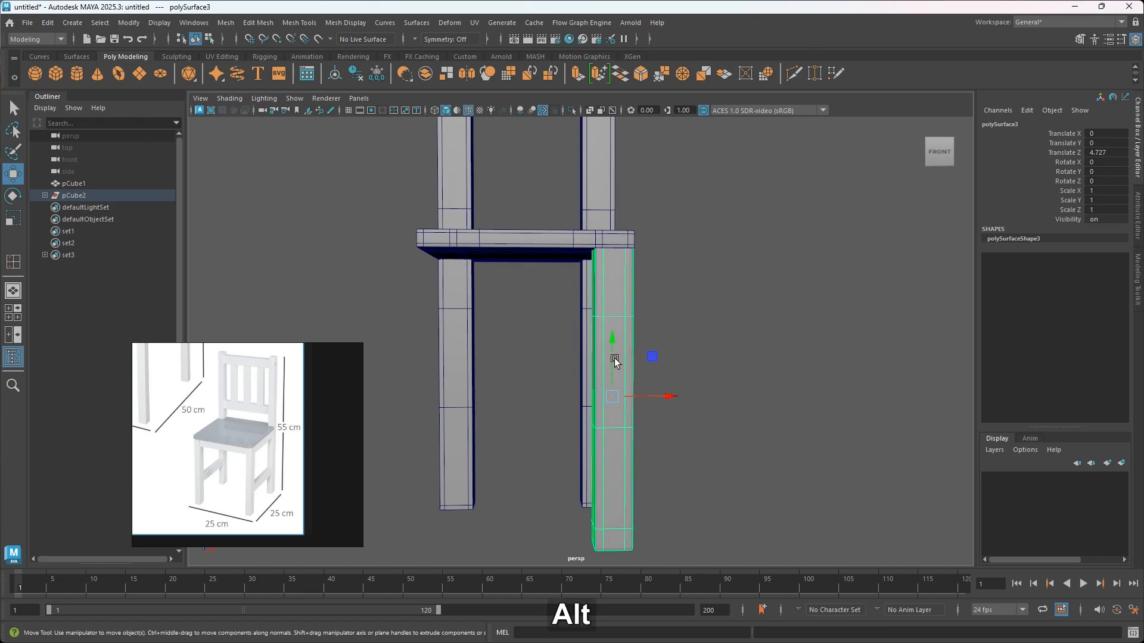
pyautogui.keyDown('alt'); pyautogui.moveTo(608, 366); pyautogui.dragTo(613, 344); pyautogui.keyUp('alt')
pyautogui.keyDown('shift'); pyautogui.moveTo(700, 302); pyautogui.dragTo(667, 449, button='right'); pyautogui.keyUp('shift')
pyautogui.keyDown('alt'); pyautogui.moveTo(596, 464); pyautogui.dragTo(568, 368); pyautogui.keyUp('alt')
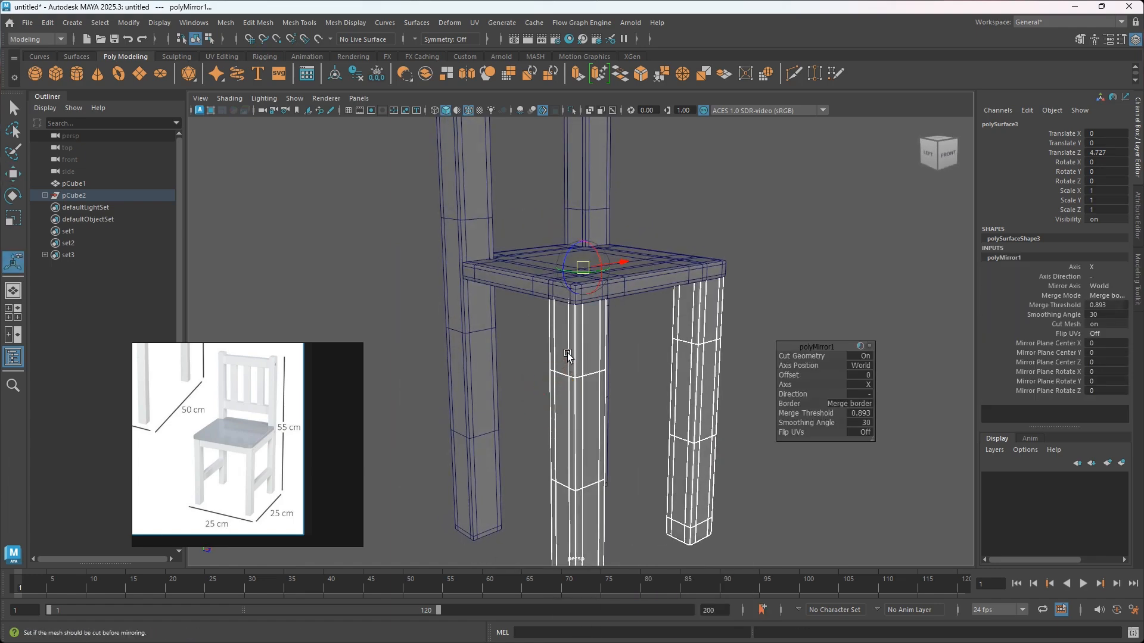
pyautogui.click(799, 247)
pyautogui.keyDown('alt'); pyautogui.moveTo(799, 247); pyautogui.dragTo(607, 339); pyautogui.keyUp('alt')
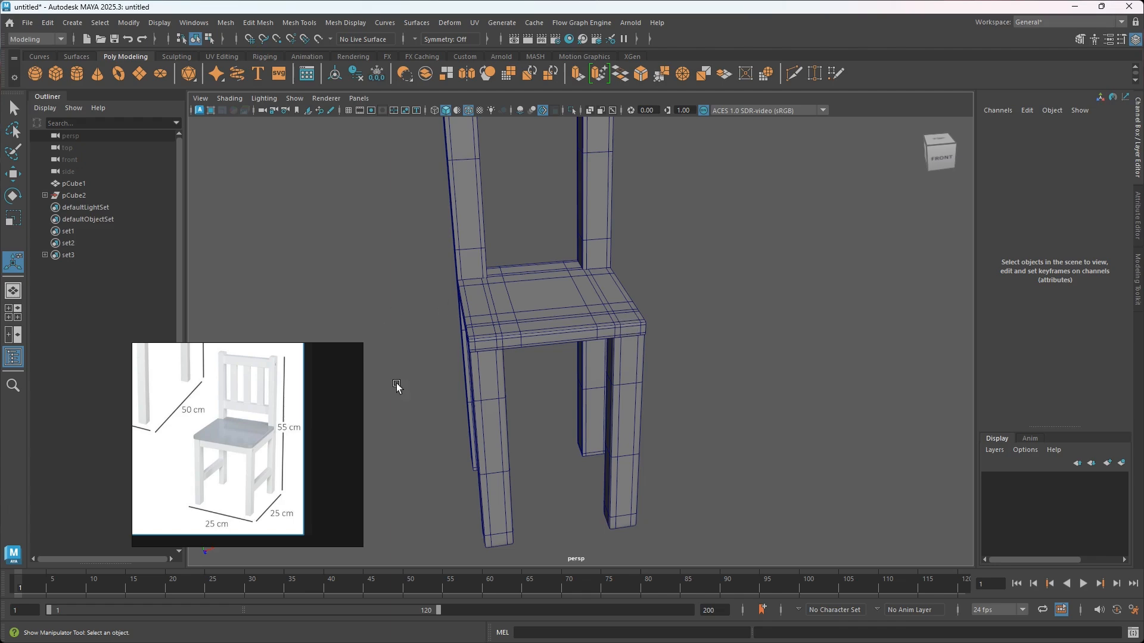
# Compare the chair with the reference image, display all its parts in smooth preview, and clear the selection
pyautogui.moveTo(267, 458); pyautogui.dragTo(268, 465, button='middle')
pyautogui.keyDown('alt'); pyautogui.moveTo(476, 391); pyautogui.dragTo(570, 335); pyautogui.keyUp('alt')
pyautogui.keyDown('alt'); pyautogui.moveTo(570, 335); pyautogui.dragTo(570, 384, button='middle'); pyautogui.keyUp('alt')
pyautogui.keyDown('alt'); pyautogui.moveTo(571, 383); pyautogui.dragTo(518, 387); pyautogui.keyUp('alt')
pyautogui.keyDown('alt'); pyautogui.moveTo(518, 387); pyautogui.dragTo(593, 398, button='middle'); pyautogui.keyUp('alt')
pyautogui.keyDown('alt'); pyautogui.moveTo(593, 398); pyautogui.dragTo(564, 339); pyautogui.keyUp('alt')
pyautogui.moveTo(485, 170); pyautogui.dragTo(743, 526)
pyautogui.keyDown('alt'); pyautogui.moveTo(672, 418); pyautogui.dragTo(646, 420); pyautogui.keyUp('alt')
pyautogui.press('3')
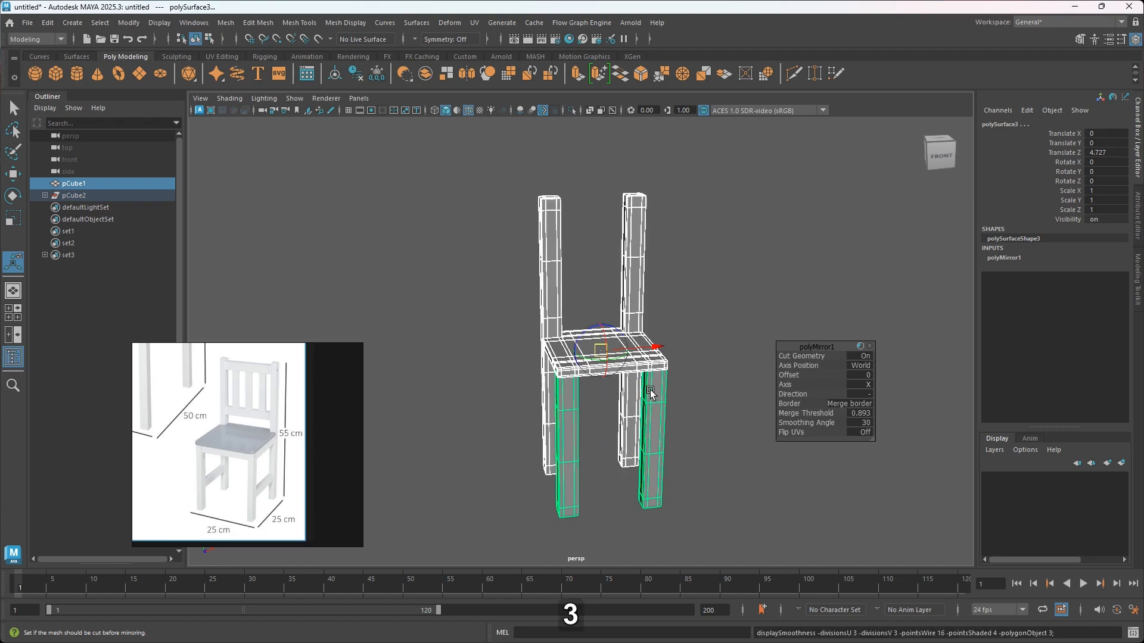
pyautogui.click(677, 468)
pyautogui.keyDown('alt'); pyautogui.moveTo(677, 467); pyautogui.dragTo(619, 415, button='right'); pyautogui.keyUp('alt')
pyautogui.keyDown('alt'); pyautogui.moveTo(619, 415); pyautogui.dragTo(552, 409); pyautogui.keyUp('alt')
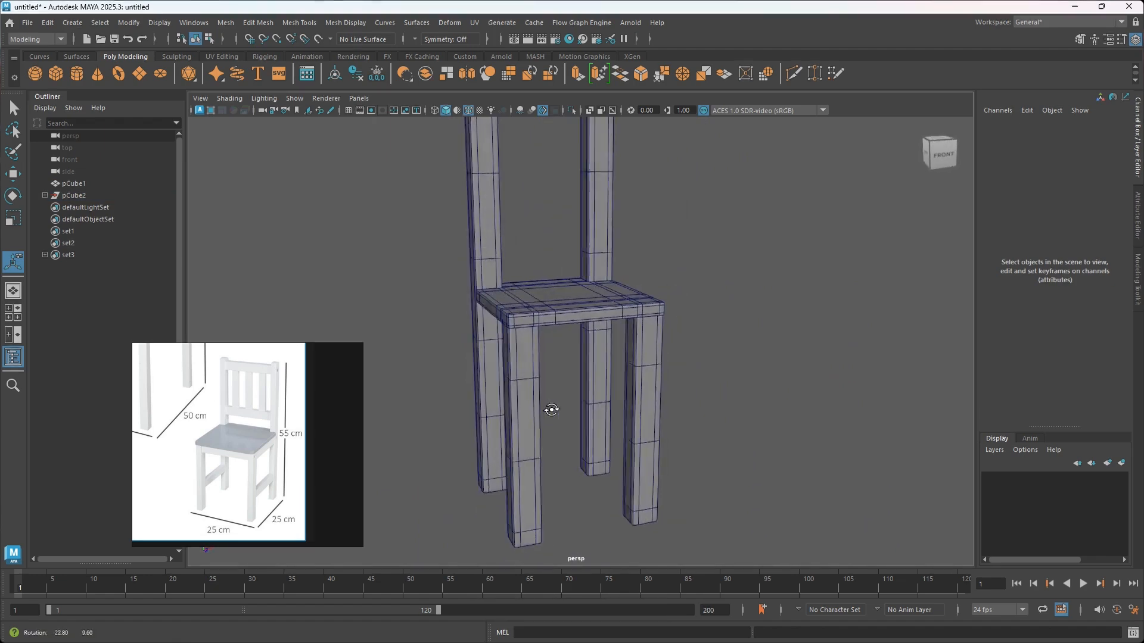
# Create a new polygon cube at the seat as the base for a side rail
pyautogui.keyDown('alt'); pyautogui.moveTo(577, 406); pyautogui.dragTo(566, 421, button='middle'); pyautogui.keyUp('alt')
pyautogui.keyDown('alt'); pyautogui.moveTo(587, 421); pyautogui.dragTo(547, 428); pyautogui.keyUp('alt')
pyautogui.keyDown('alt'); pyautogui.moveTo(604, 415); pyautogui.dragTo(590, 435, button='middle'); pyautogui.keyUp('alt')
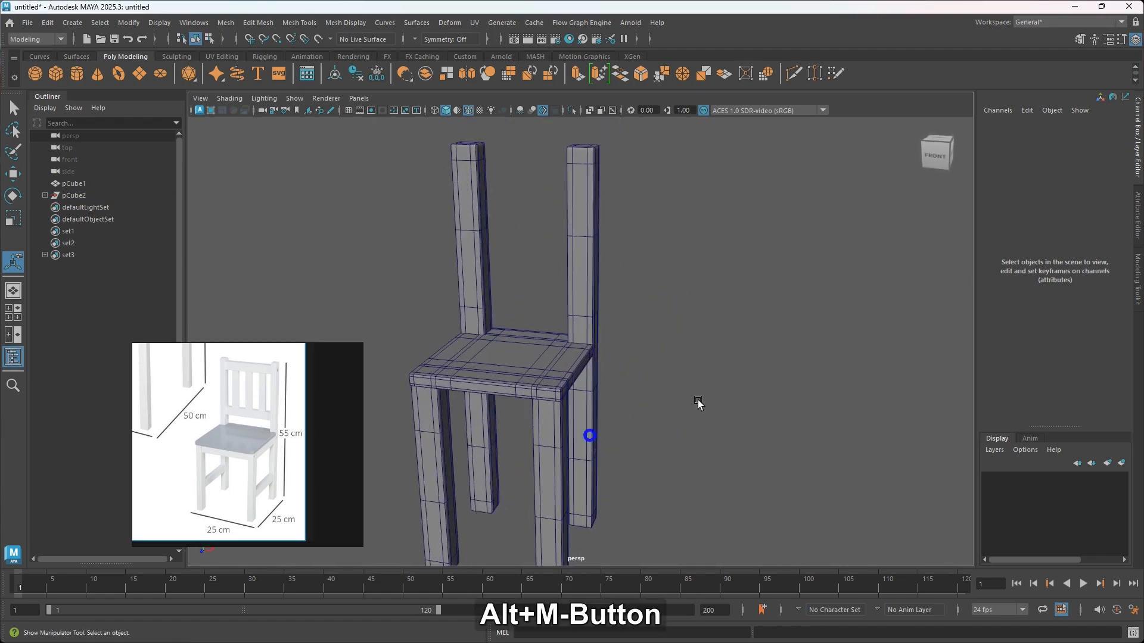
pyautogui.keyDown('shift'); pyautogui.rightClick(674, 344); pyautogui.keyUp('shift')
pyautogui.click(672, 372)
# Scale the new cube to about 0.102 in X and 0.298 in Y to form a thin rail
pyautogui.keyDown('alt'); pyautogui.moveTo(617, 491); pyautogui.dragTo(666, 485); pyautogui.keyUp('alt')
pyautogui.press('r')
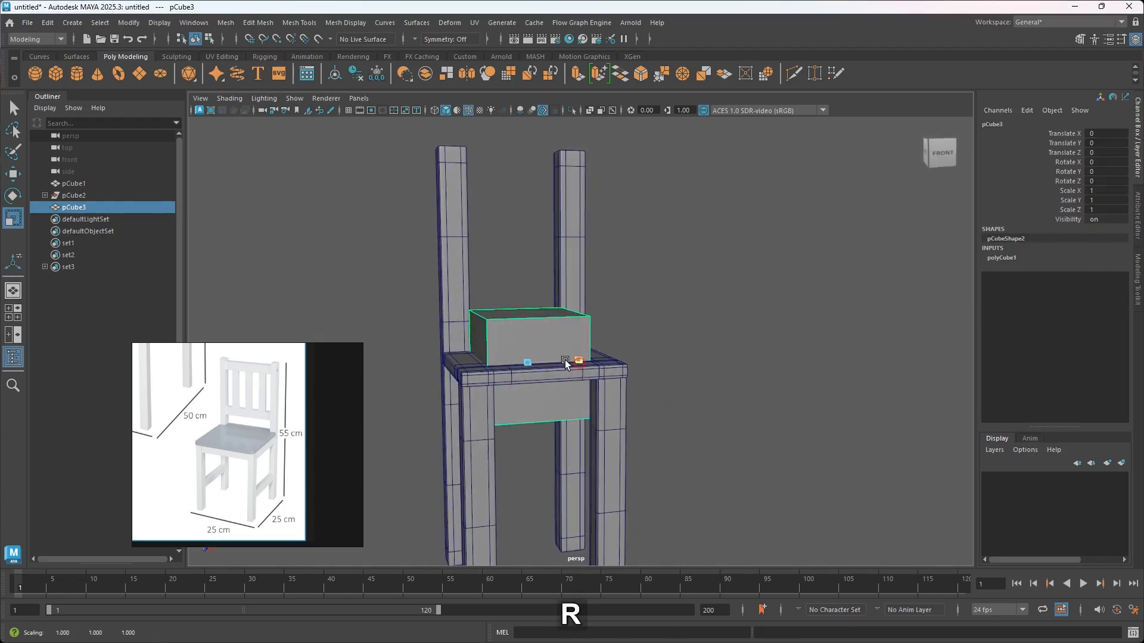
pyautogui.moveTo(580, 361); pyautogui.dragTo(539, 363)
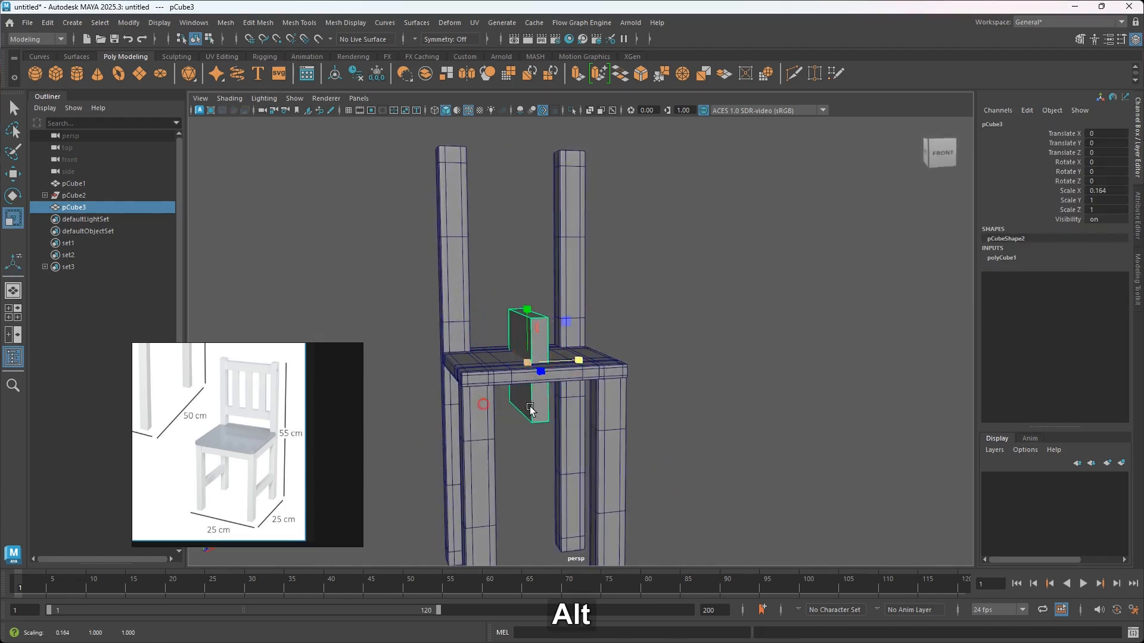
pyautogui.keyDown('alt'); pyautogui.moveTo(521, 410); pyautogui.dragTo(546, 408); pyautogui.keyUp('alt')
pyautogui.moveTo(589, 318); pyautogui.dragTo(585, 353)
pyautogui.keyDown('alt'); pyautogui.moveTo(639, 385); pyautogui.dragTo(570, 366); pyautogui.keyUp('alt')
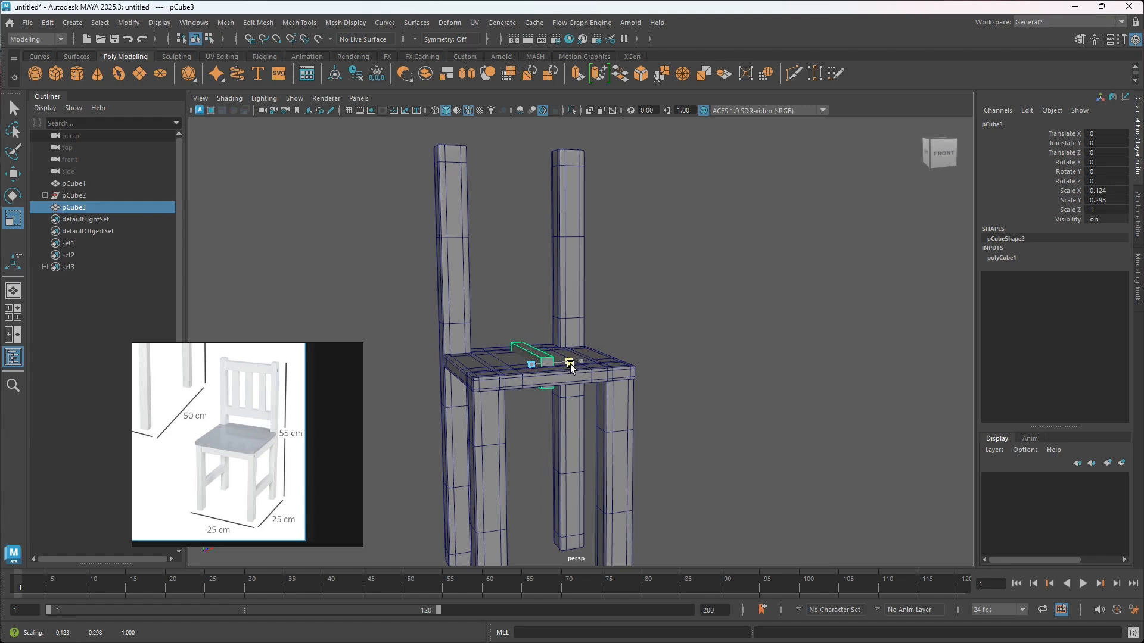
# Move the rail under the seat's side edge, between the front and back legs, to about X -0.704 and Y -0.213
pyautogui.keyDown('alt'); pyautogui.moveTo(537, 409); pyautogui.dragTo(595, 398, button='middle'); pyautogui.keyUp('alt')
pyautogui.press('w')
pyautogui.moveTo(587, 353); pyautogui.dragTo(547, 357)
pyautogui.keyDown('alt'); pyautogui.moveTo(545, 402); pyautogui.dragTo(583, 403); pyautogui.keyUp('alt')
pyautogui.keyDown('alt'); pyautogui.moveTo(583, 403); pyautogui.dragTo(613, 372, button='middle'); pyautogui.keyUp('alt')
pyautogui.moveTo(623, 245); pyautogui.dragTo(585, 325)
# Lengthen the rail to about 1.033 in Z so it reaches both legs and raise it to about Y -0.21
pyautogui.press('r')
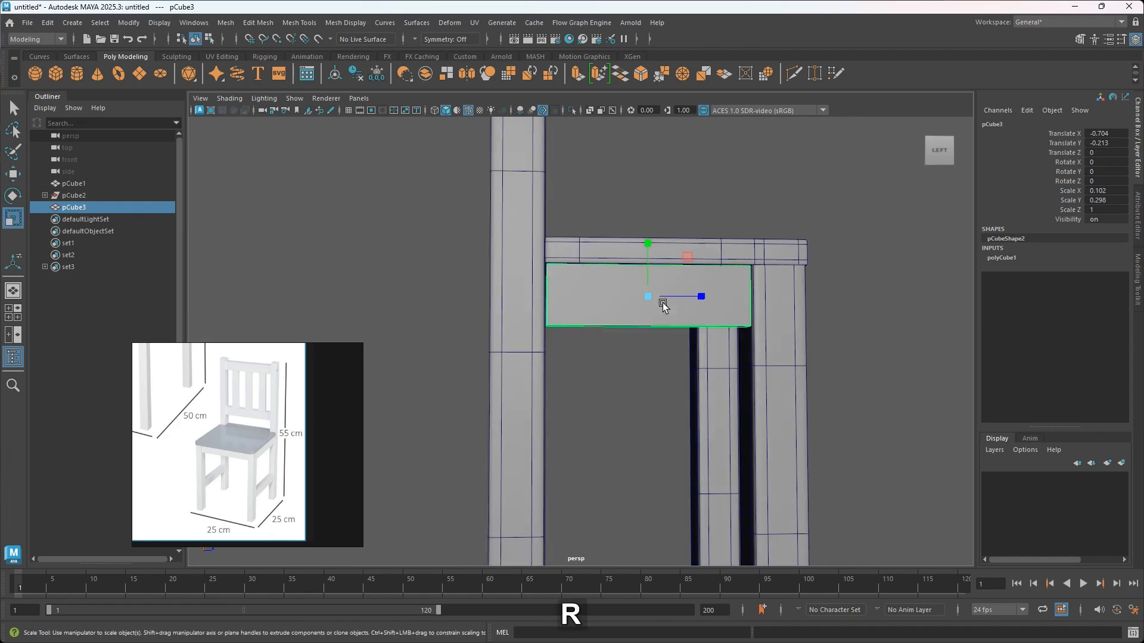
pyautogui.click(703, 297)
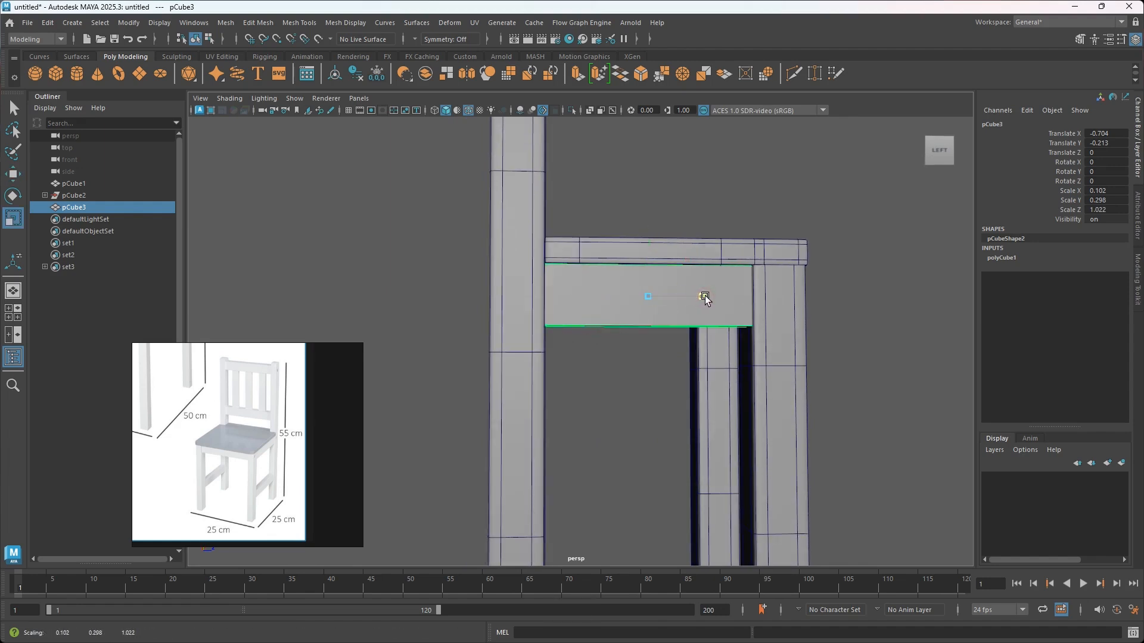
pyautogui.keyDown('alt'); pyautogui.moveTo(728, 331); pyautogui.dragTo(698, 333); pyautogui.keyUp('alt')
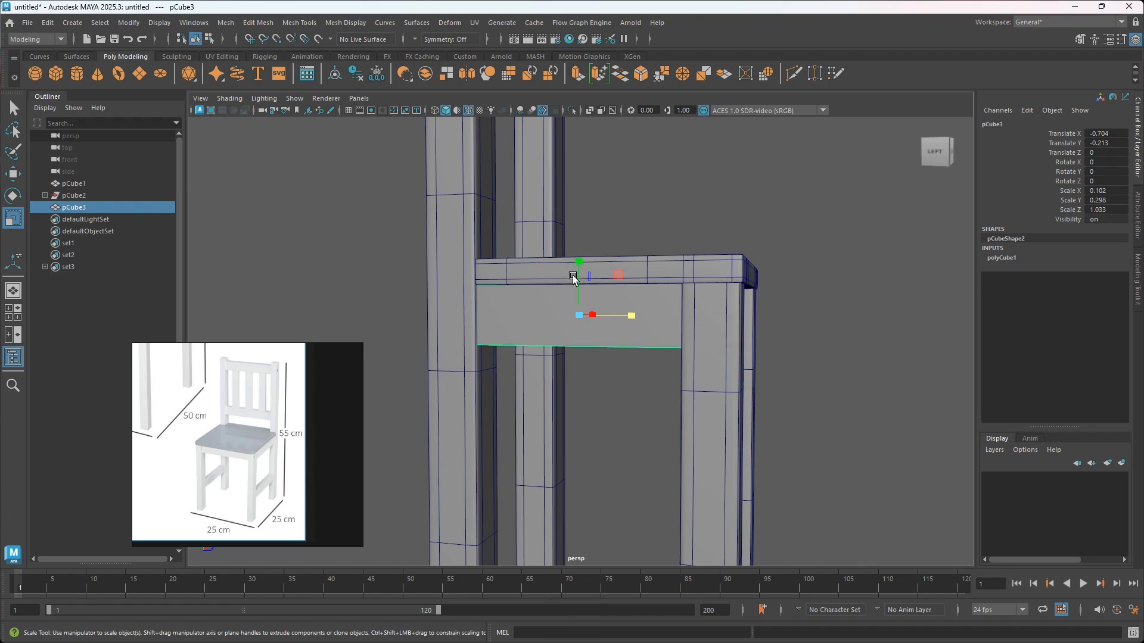
pyautogui.press('w')
pyautogui.keyDown('alt'); pyautogui.moveTo(581, 261); pyautogui.dragTo(567, 341); pyautogui.keyUp('alt')
pyautogui.keyDown('alt'); pyautogui.moveTo(566, 341); pyautogui.dragTo(609, 362, button='middle'); pyautogui.keyUp('alt')
# Bevel the rail's edges with fraction 0.5 and chamfer off, and display it in smooth preview
pyautogui.hotkey('ctrl', 'b')
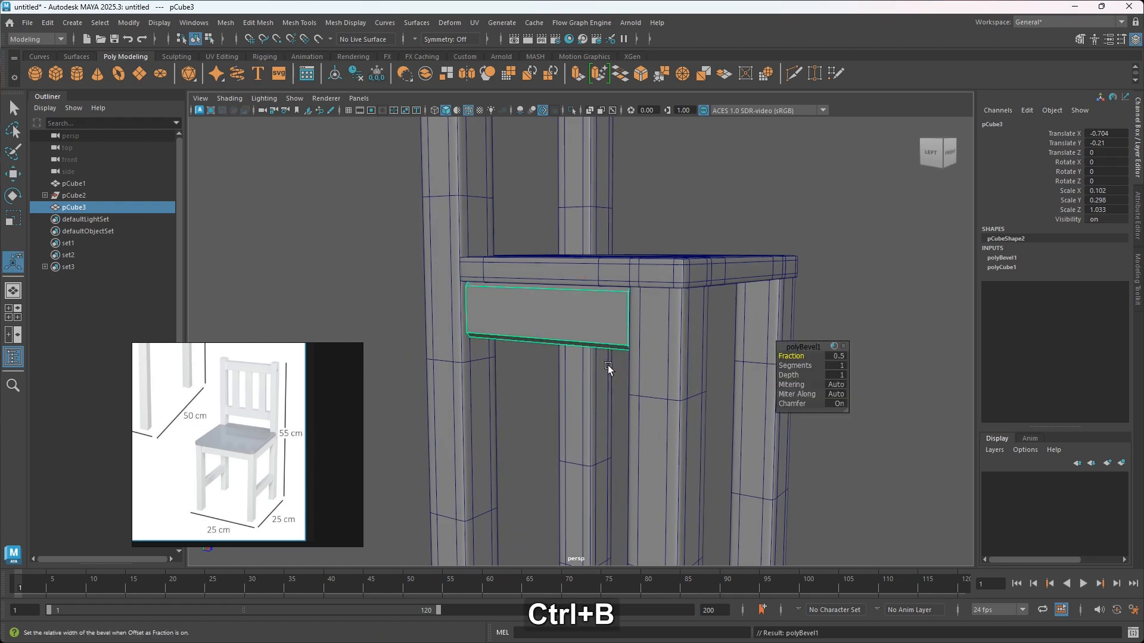
pyautogui.keyDown('alt'); pyautogui.moveTo(690, 363); pyautogui.dragTo(583, 402); pyautogui.keyUp('alt')
pyautogui.click(791, 405)
pyautogui.keyDown('alt'); pyautogui.moveTo(602, 332); pyautogui.dragTo(659, 309, button='middle'); pyautogui.keyUp('alt')
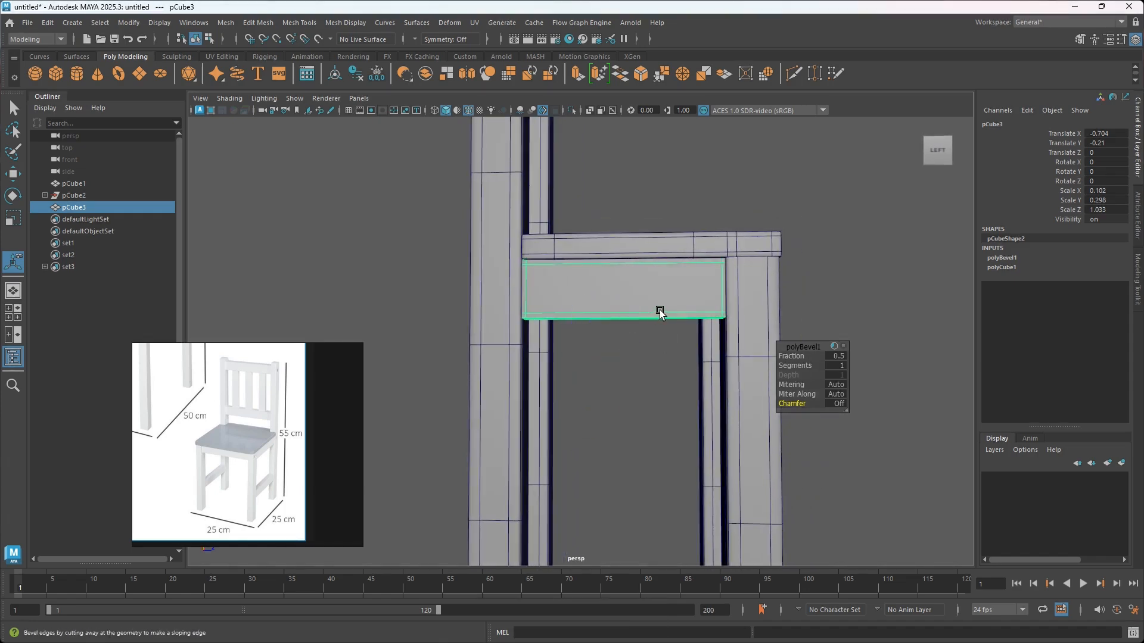
pyautogui.press('3')
# Return the rail to object mode and mirror it across the world X axis
pyautogui.keyDown('alt'); pyautogui.moveTo(617, 329); pyautogui.dragTo(544, 351); pyautogui.keyUp('alt')
pyautogui.keyDown('alt'); pyautogui.moveTo(545, 351); pyautogui.dragTo(569, 349, button='middle'); pyautogui.keyUp('alt')
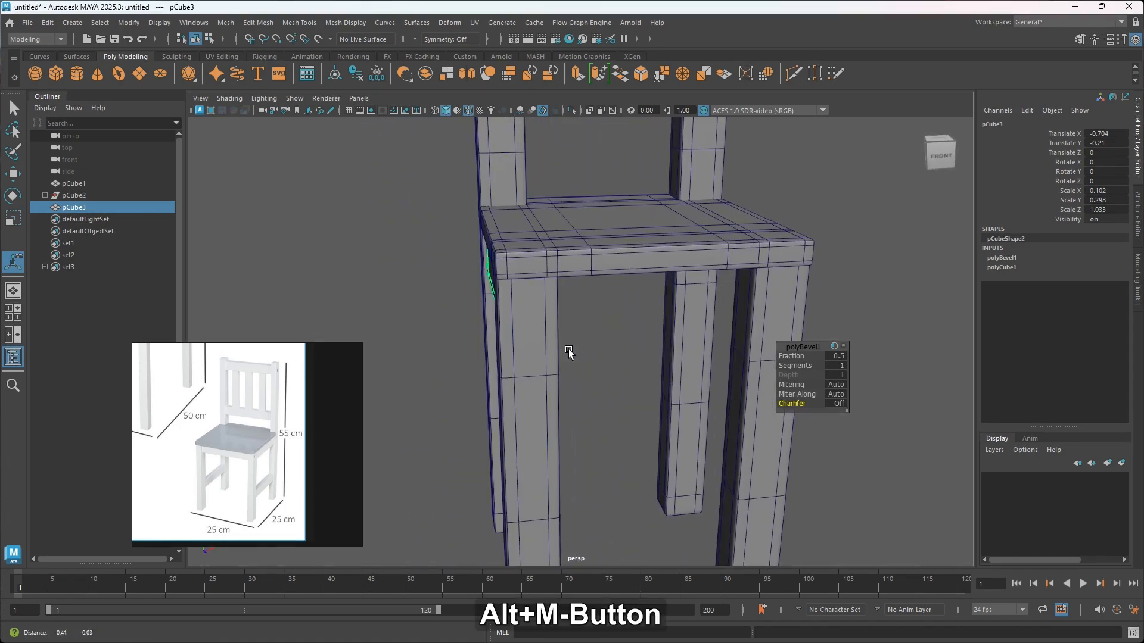
pyautogui.keyDown('alt'); pyautogui.moveTo(618, 331); pyautogui.dragTo(538, 315); pyautogui.keyUp('alt')
pyautogui.rightClick(502, 279)
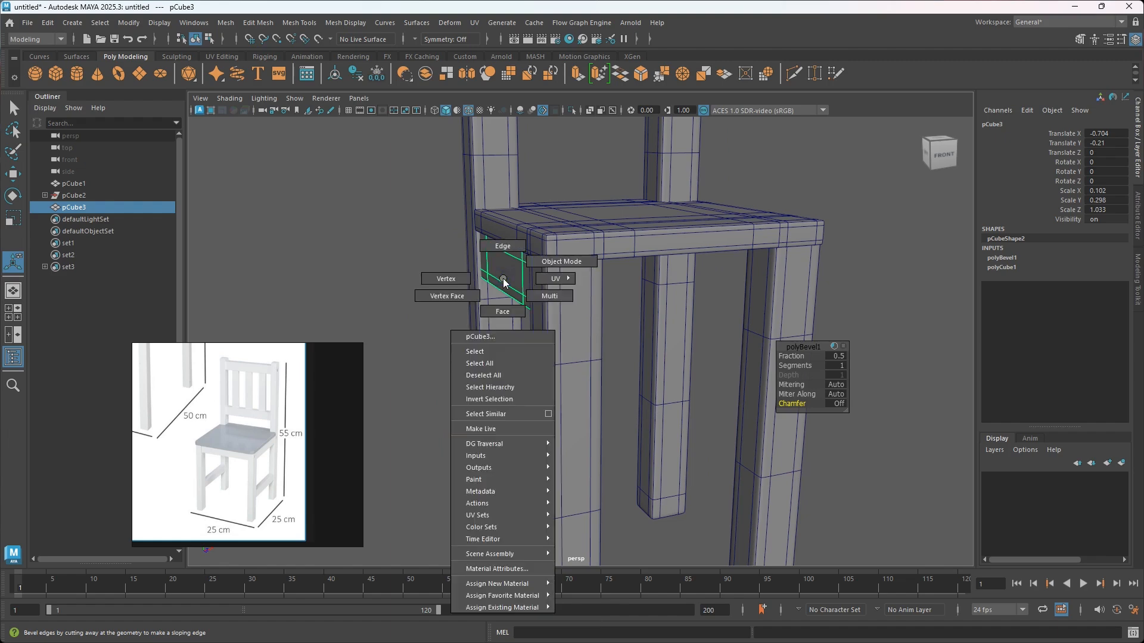
pyautogui.moveTo(557, 262); pyautogui.dragTo(555, 259, button='right')
pyautogui.keyDown('alt'); pyautogui.moveTo(501, 280); pyautogui.dragTo(495, 284); pyautogui.keyUp('alt')
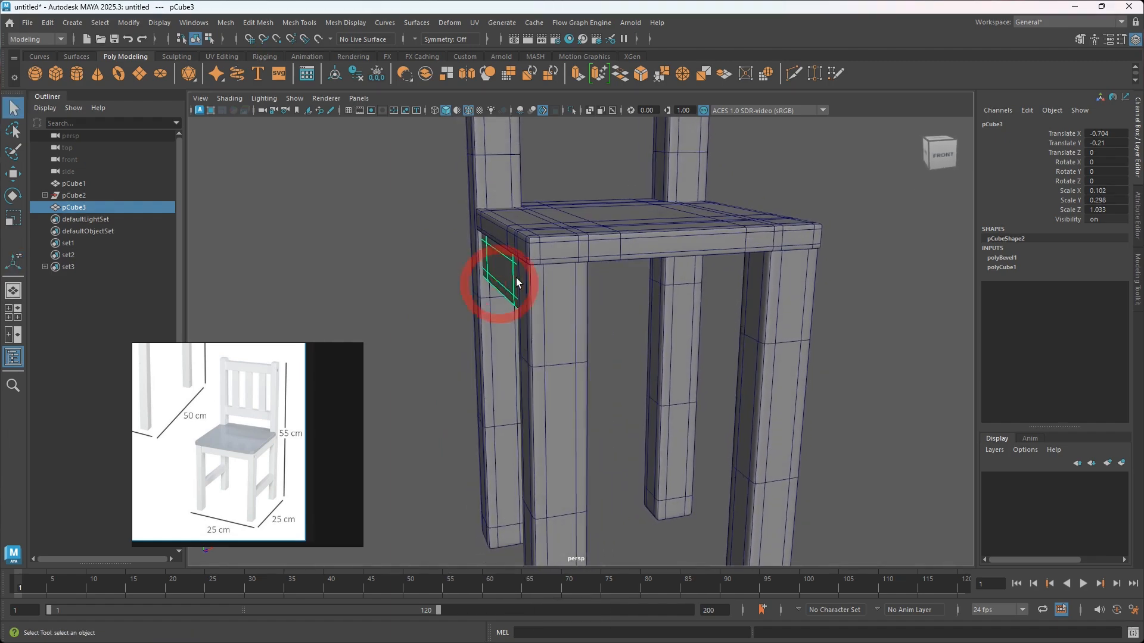
pyautogui.keyDown('shift'); pyautogui.rightClick(513, 268); pyautogui.keyUp('shift')
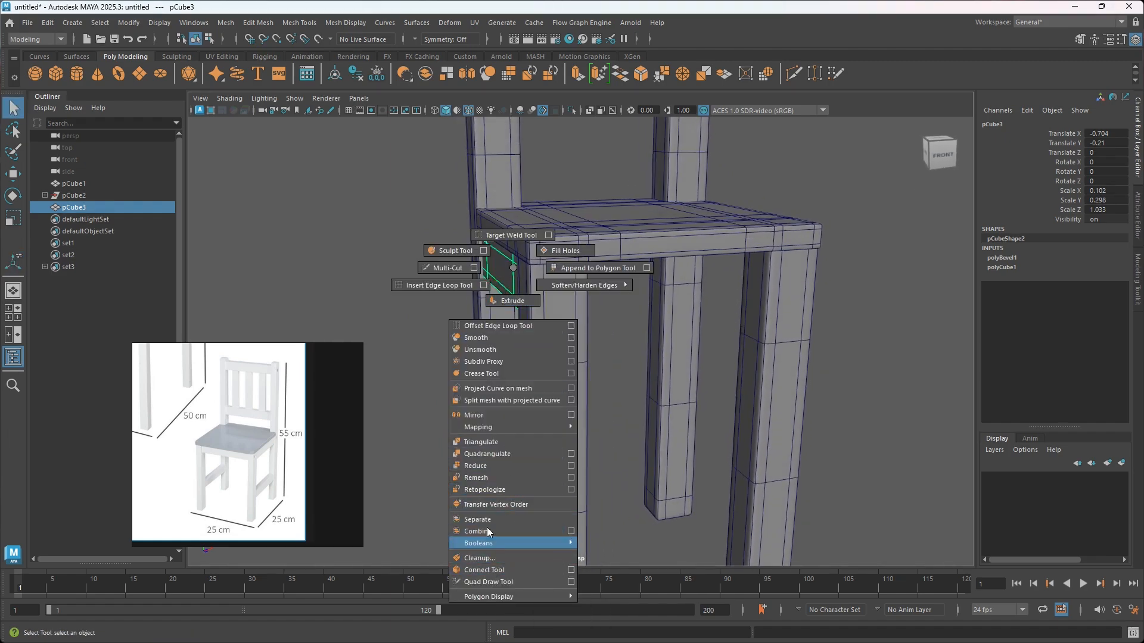
pyautogui.click(480, 415)
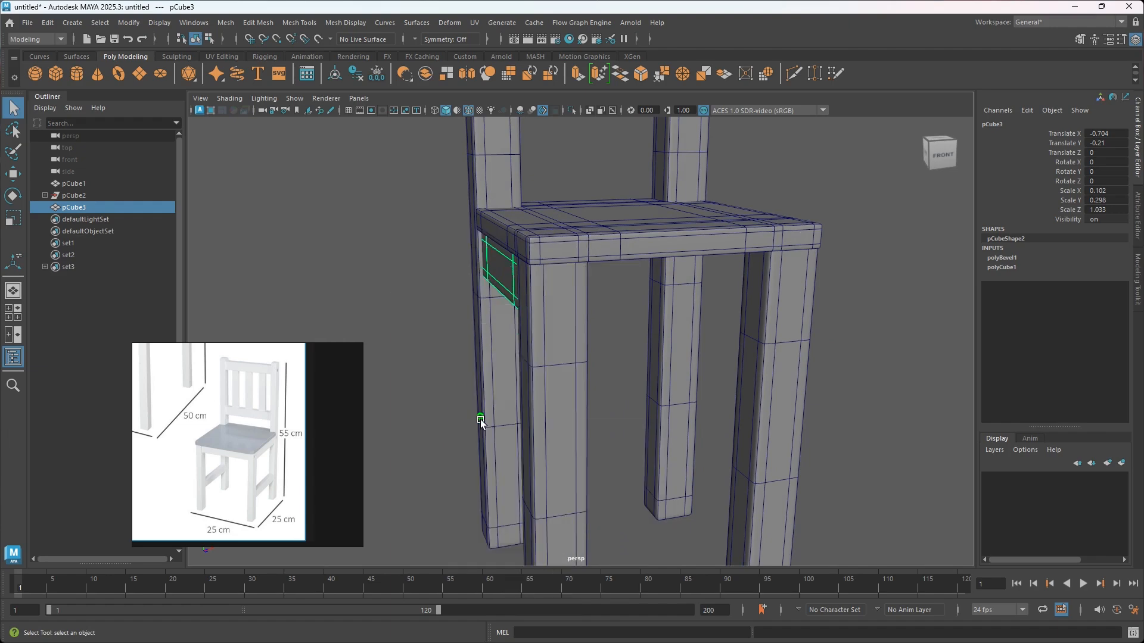
# Set the rail's mirror direction to positive to place the copy under the opposite side of the seat
pyautogui.keyDown('alt'); pyautogui.moveTo(657, 409); pyautogui.dragTo(582, 392); pyautogui.keyUp('alt')
pyautogui.keyDown('alt'); pyautogui.moveTo(661, 405); pyautogui.dragTo(908, 426); pyautogui.keyUp('alt')
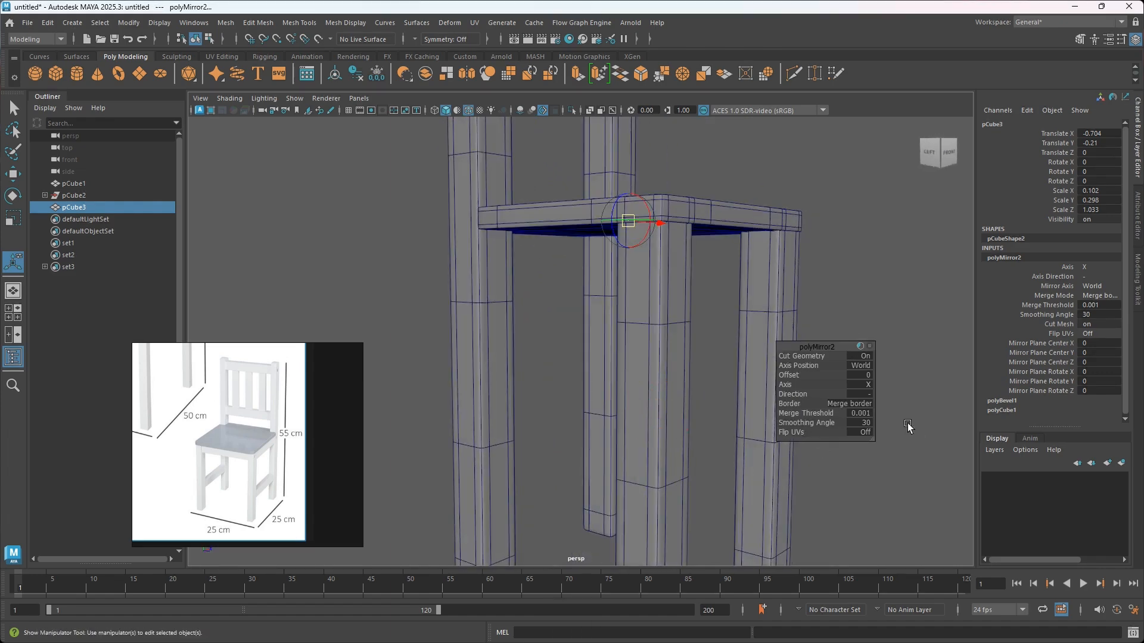
pyautogui.keyDown('alt'); pyautogui.moveTo(754, 399); pyautogui.dragTo(494, 248); pyautogui.keyUp('alt')
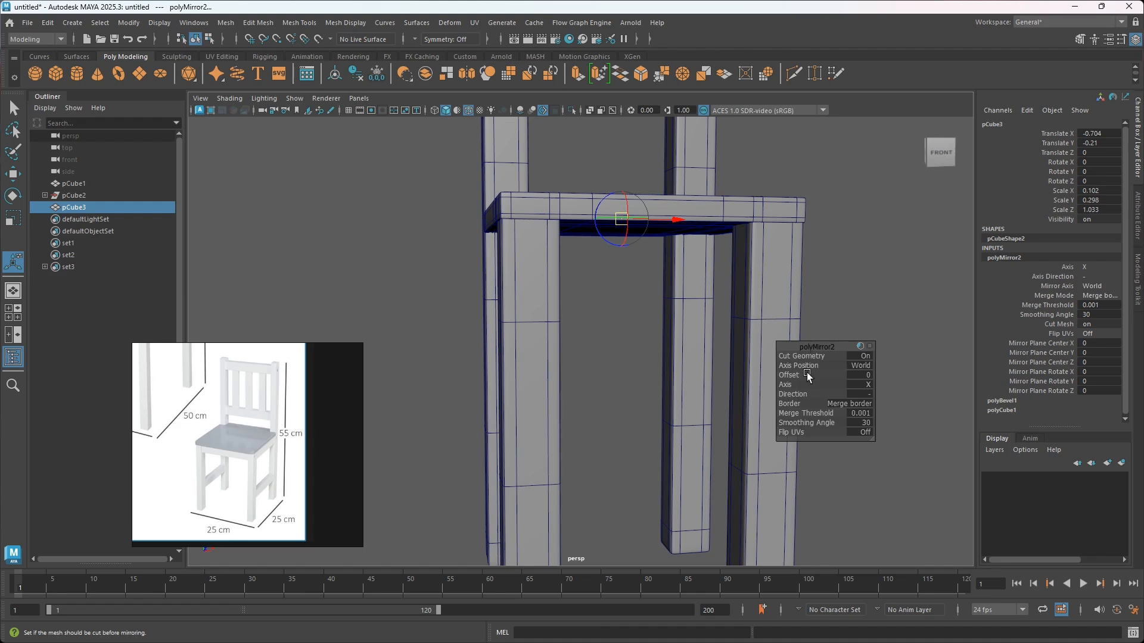
pyautogui.click(872, 396)
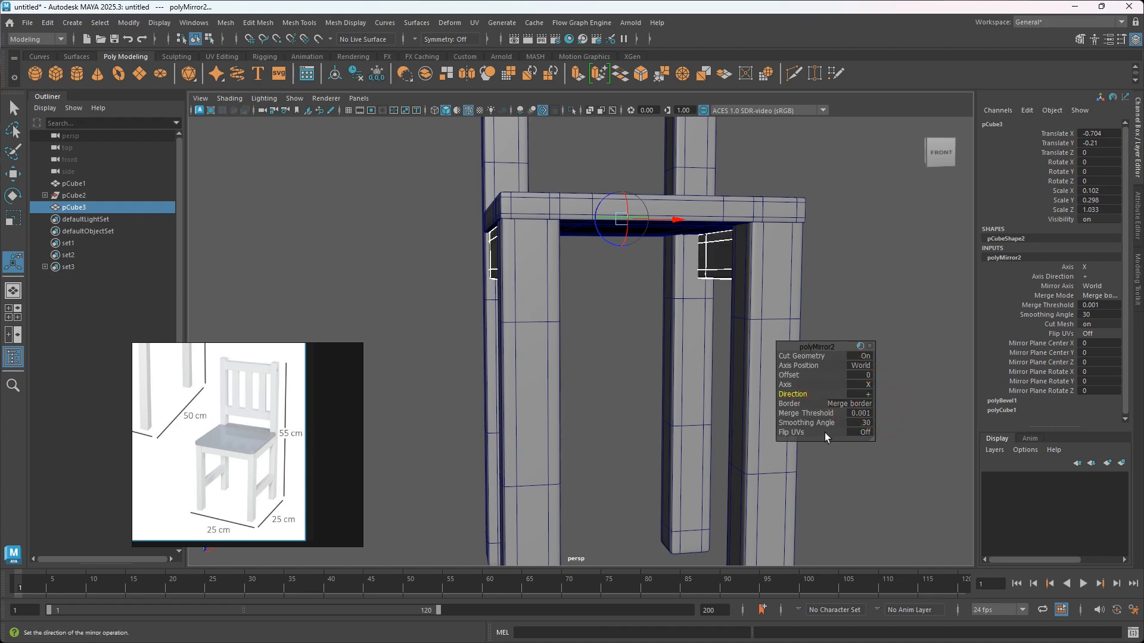
pyautogui.keyDown('alt'); pyautogui.moveTo(633, 318); pyautogui.dragTo(695, 313); pyautogui.keyUp('alt')
pyautogui.keyDown('alt'); pyautogui.moveTo(654, 315); pyautogui.dragTo(664, 341, button='middle'); pyautogui.keyUp('alt')
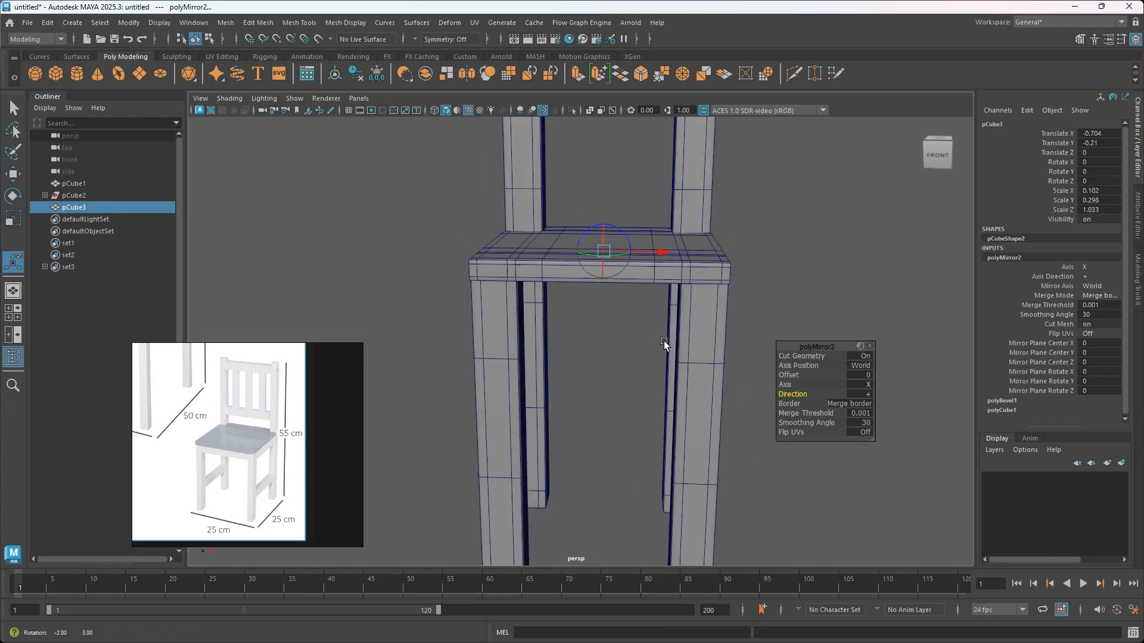
pyautogui.keyDown('alt'); pyautogui.moveTo(795, 267); pyautogui.dragTo(569, 341); pyautogui.keyUp('alt')
# Separate the mirrored rail mesh into individual side rails and clear the selection
pyautogui.rightClick(794, 269)
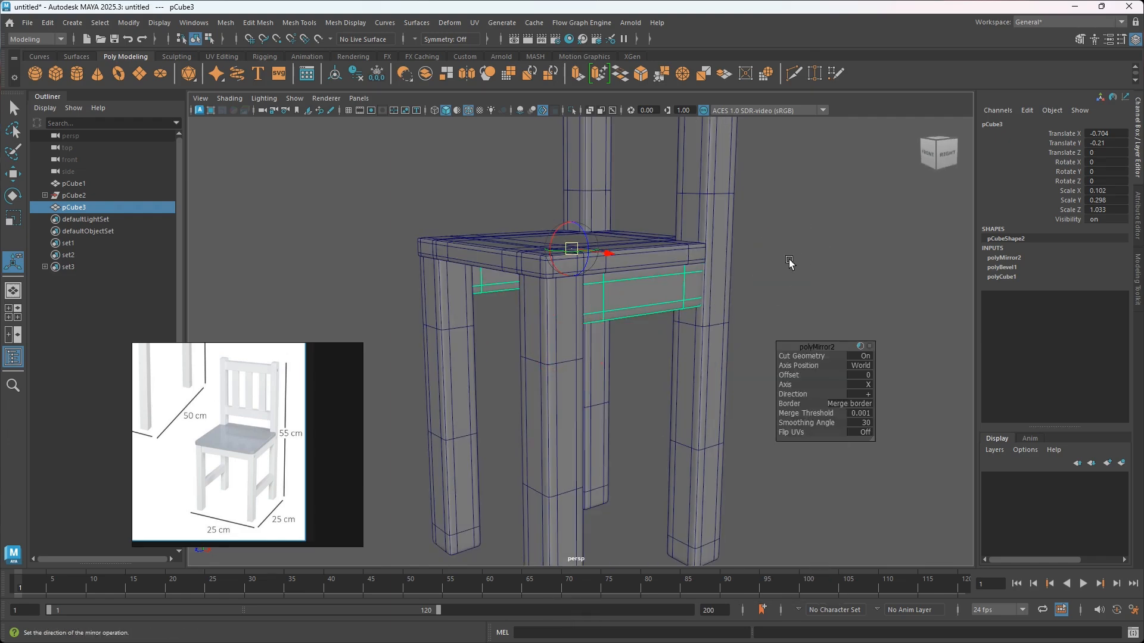
pyautogui.moveTo(788, 261); pyautogui.dragTo(854, 248, button='right')
pyautogui.press('q')
pyautogui.keyDown('alt'); pyautogui.moveTo(816, 305); pyautogui.dragTo(800, 311); pyautogui.keyUp('alt')
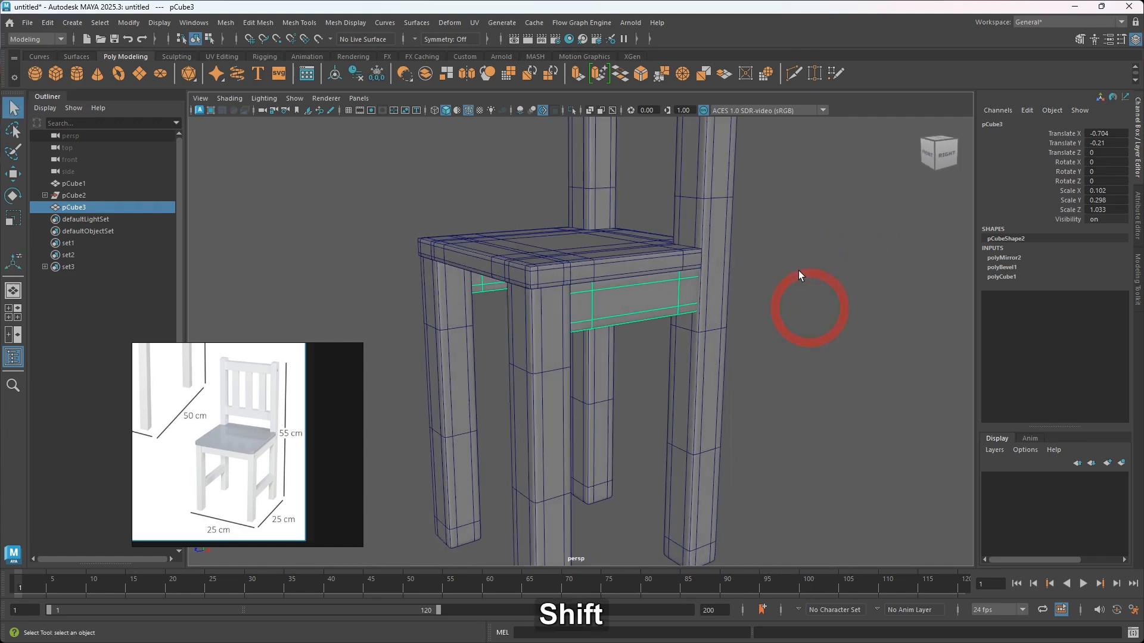
pyautogui.keyDown('shift'); pyautogui.rightClick(799, 269); pyautogui.keyUp('shift')
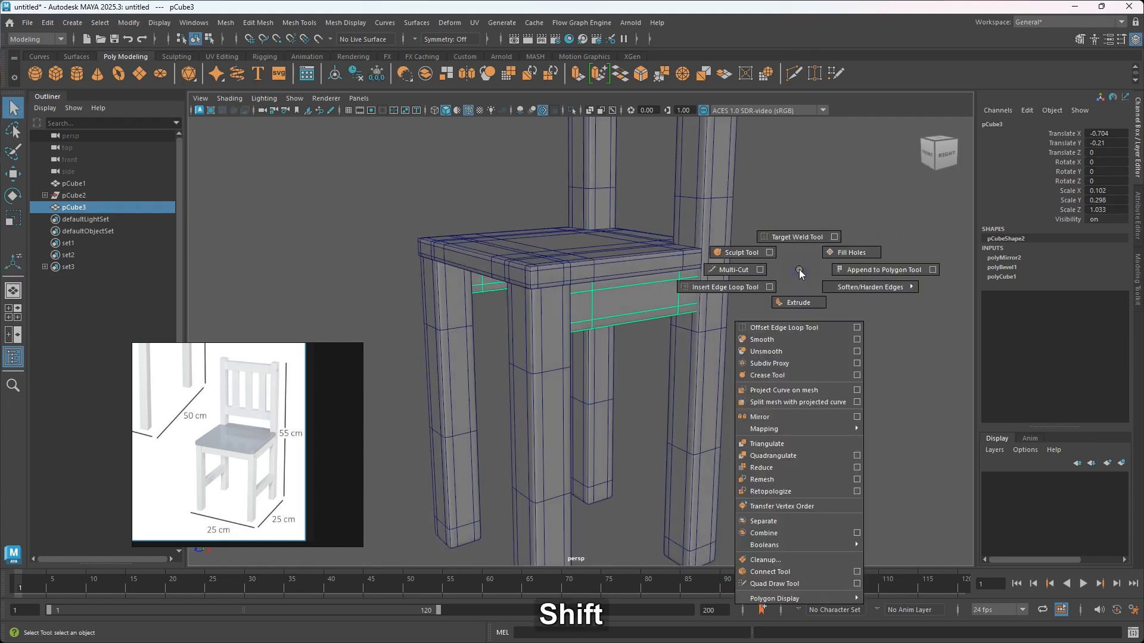
pyautogui.click(774, 522)
pyautogui.keyDown('alt'); pyautogui.moveTo(771, 520); pyautogui.dragTo(541, 428); pyautogui.keyUp('alt')
pyautogui.click(833, 385)
# Display each of the two separated side rails in smooth preview
pyautogui.keyDown('alt'); pyautogui.moveTo(705, 395); pyautogui.dragTo(691, 350); pyautogui.keyUp('alt')
pyautogui.click(661, 296)
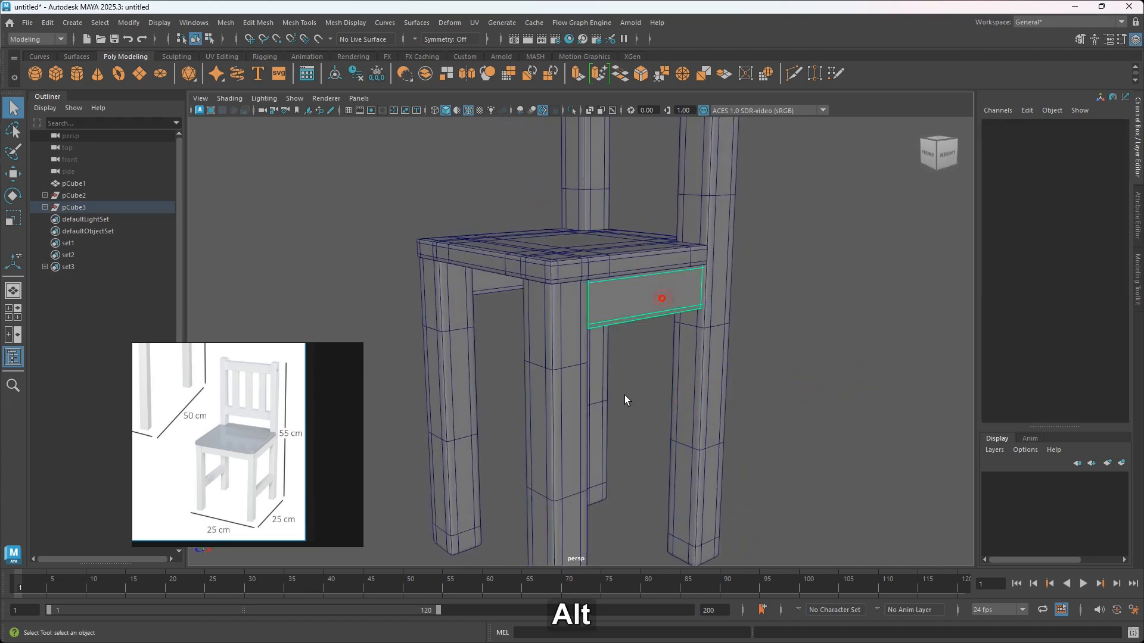
pyautogui.keyDown('alt'); pyautogui.moveTo(616, 407); pyautogui.dragTo(752, 406); pyautogui.keyUp('alt')
pyautogui.click(582, 288)
pyautogui.keyDown('alt'); pyautogui.moveTo(660, 357); pyautogui.dragTo(670, 356); pyautogui.keyUp('alt')
pyautogui.press('3')
pyautogui.click(696, 276)
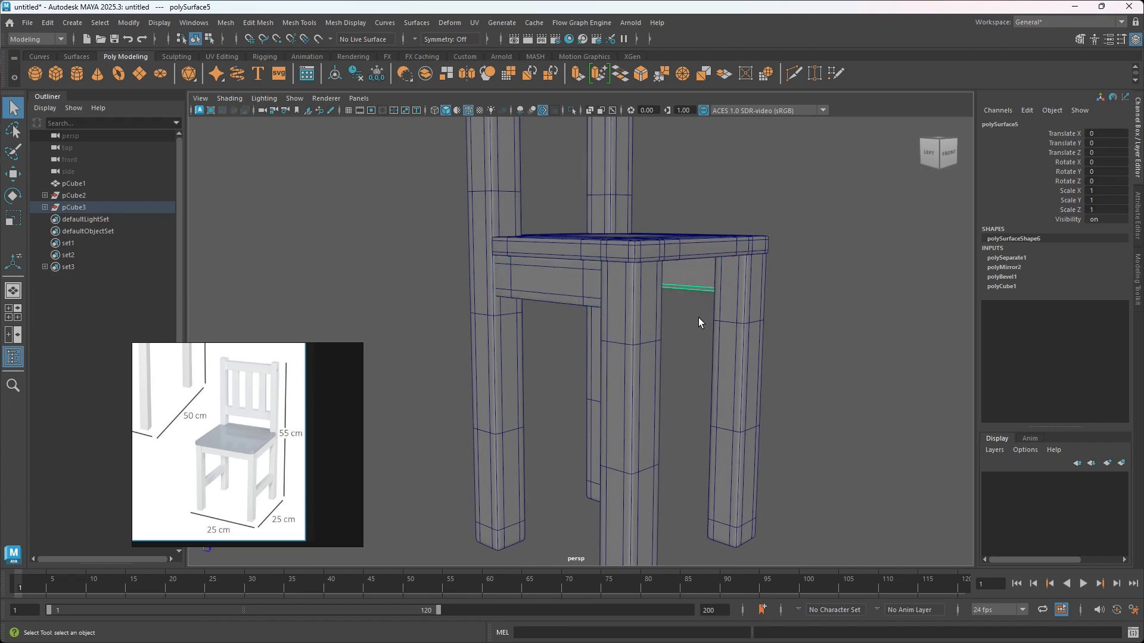
pyautogui.press('3')
# Select both side rails, delete all construction history, and clear the selection
pyautogui.keyDown('alt'); pyautogui.moveTo(759, 383); pyautogui.dragTo(552, 312); pyautogui.keyUp('alt')
pyautogui.keyDown('shift'); pyautogui.click(551, 312); pyautogui.keyUp('shift')
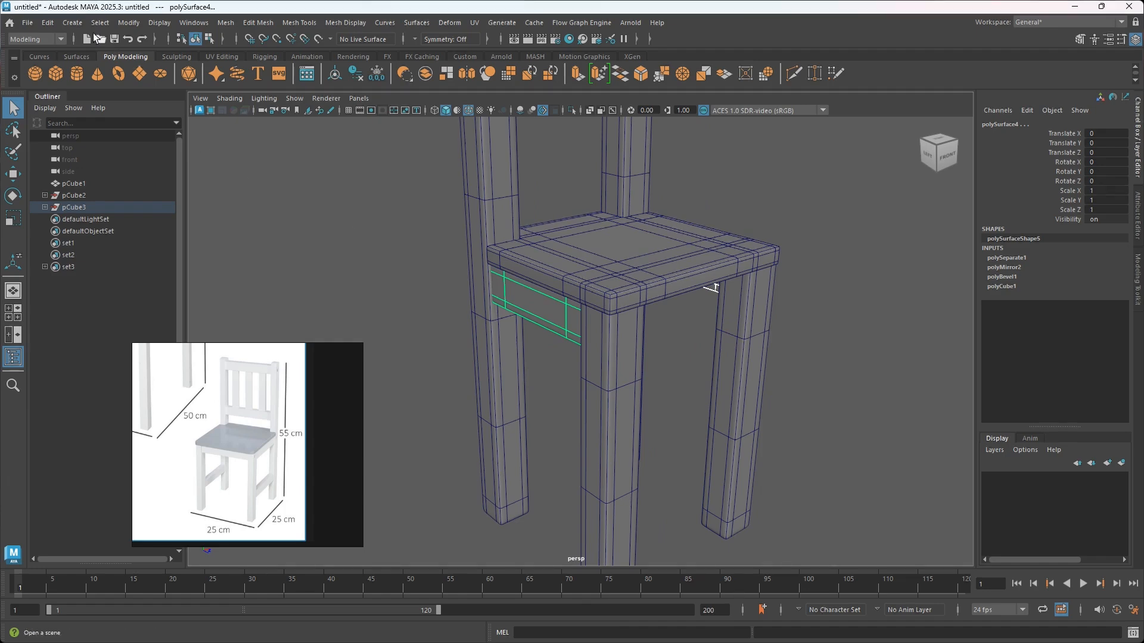
pyautogui.click(48, 24)
pyautogui.moveTo(130, 167)
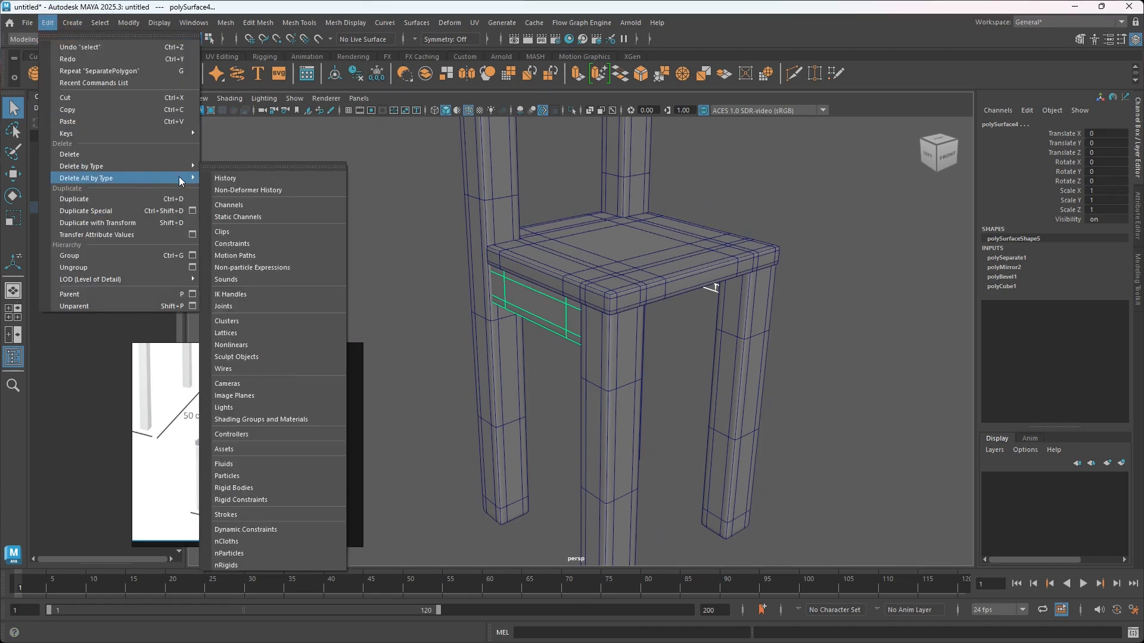
pyautogui.click(245, 177)
pyautogui.keyDown('alt'); pyautogui.moveTo(511, 333); pyautogui.dragTo(461, 331); pyautogui.keyUp('alt')
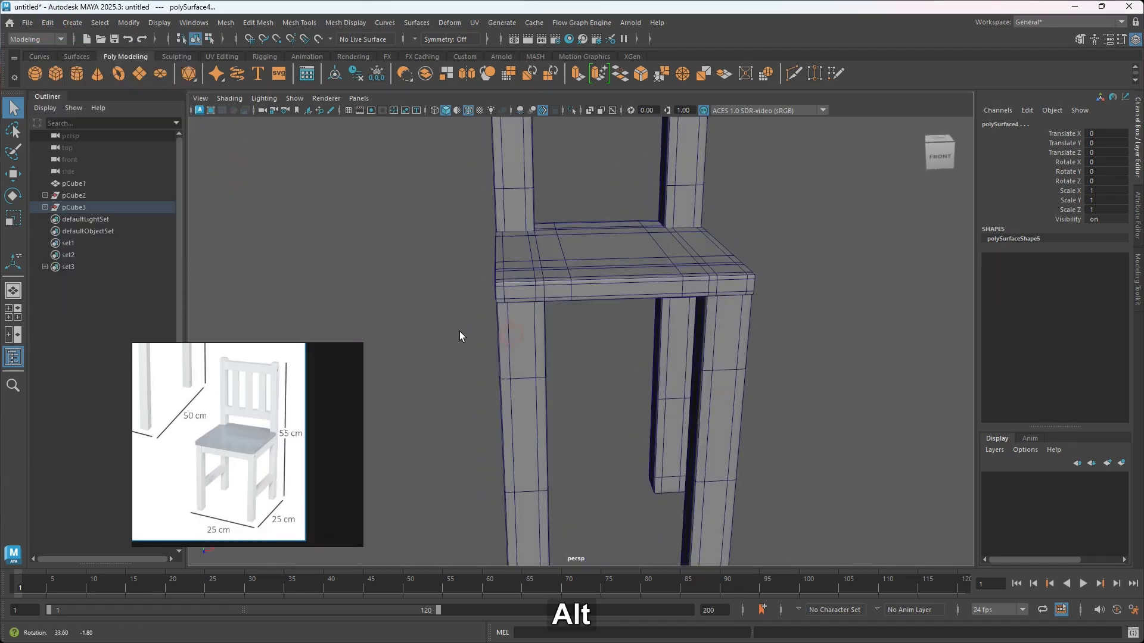
pyautogui.click(777, 302)
# Select the side rail on the chair's right-hand side (polySurface5) and center its pivot
pyautogui.keyDown('alt'); pyautogui.moveTo(745, 340); pyautogui.dragTo(669, 324); pyautogui.keyUp('alt')
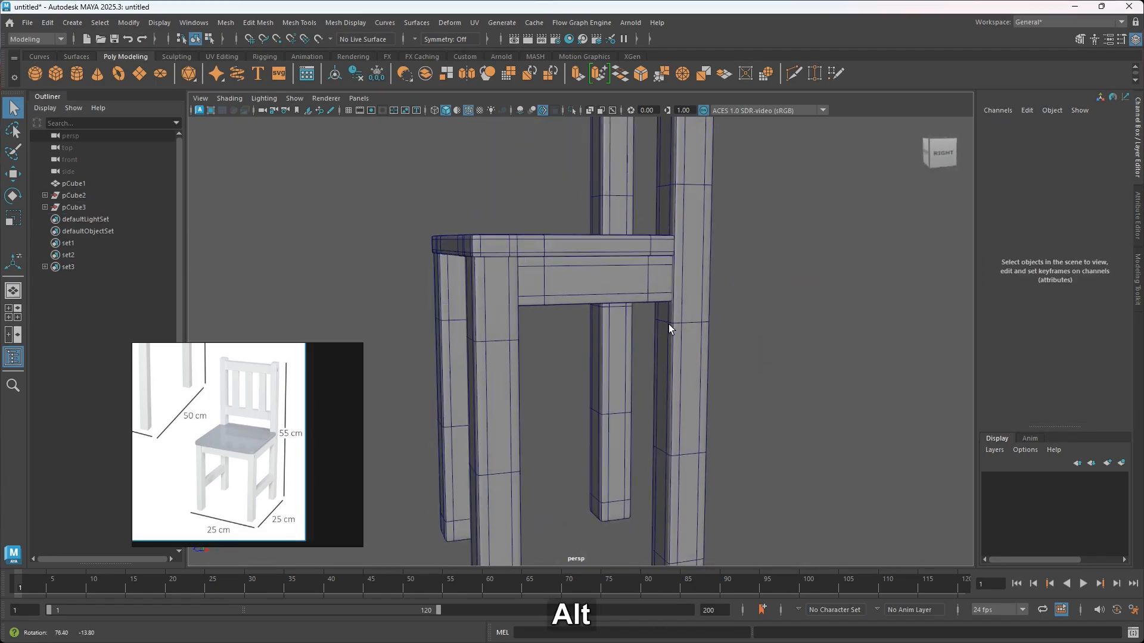
pyautogui.click(585, 281)
pyautogui.keyDown('alt'); pyautogui.moveTo(594, 302); pyautogui.dragTo(633, 298); pyautogui.keyUp('alt')
pyautogui.keyDown('alt'); pyautogui.moveTo(633, 298); pyautogui.dragTo(580, 287, button='middle'); pyautogui.keyUp('alt')
pyautogui.keyDown('alt'); pyautogui.moveTo(580, 287); pyautogui.dragTo(598, 293); pyautogui.keyUp('alt')
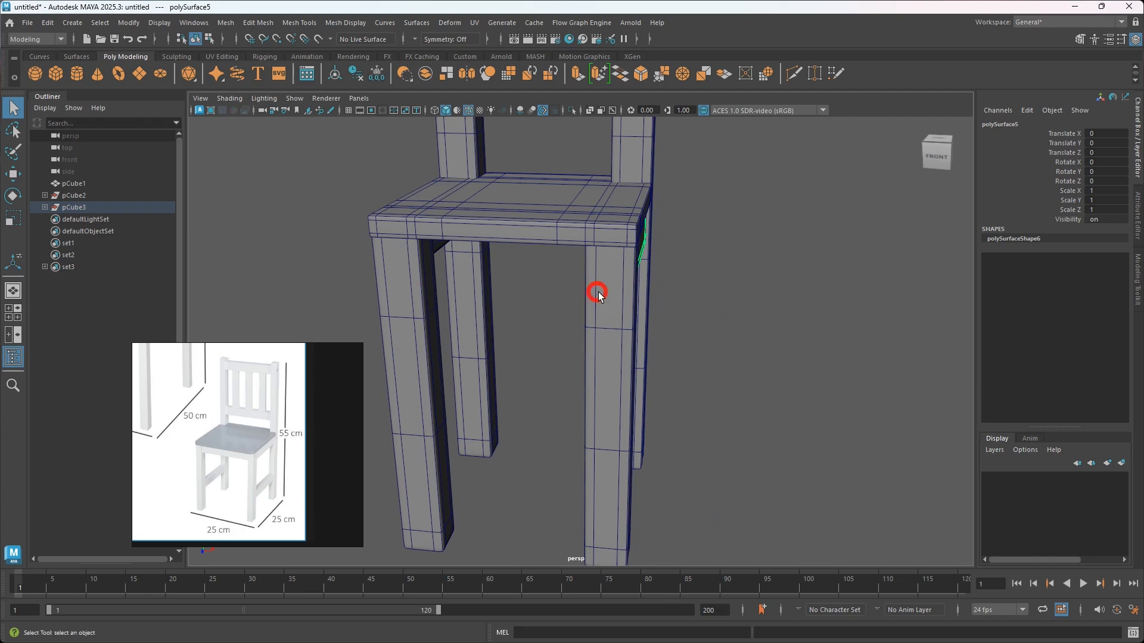
pyautogui.press('w')
pyautogui.keyDown('alt'); pyautogui.moveTo(517, 327); pyautogui.dragTo(602, 266); pyautogui.keyUp('alt')
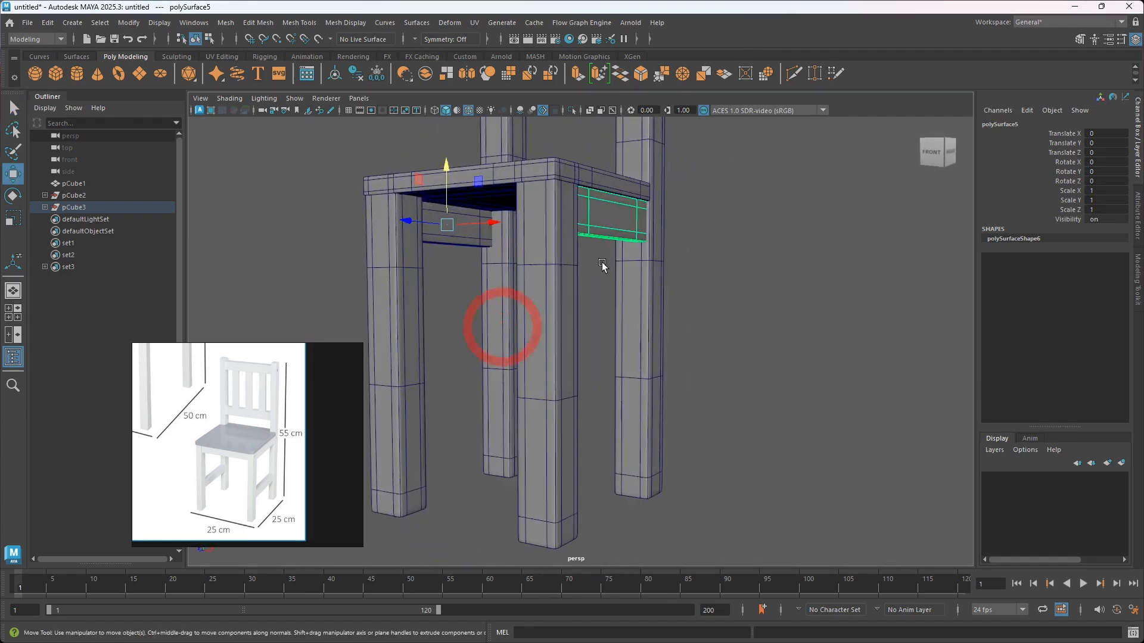
pyautogui.keyDown('alt'); pyautogui.moveTo(520, 322); pyautogui.dragTo(587, 327); pyautogui.keyUp('alt')
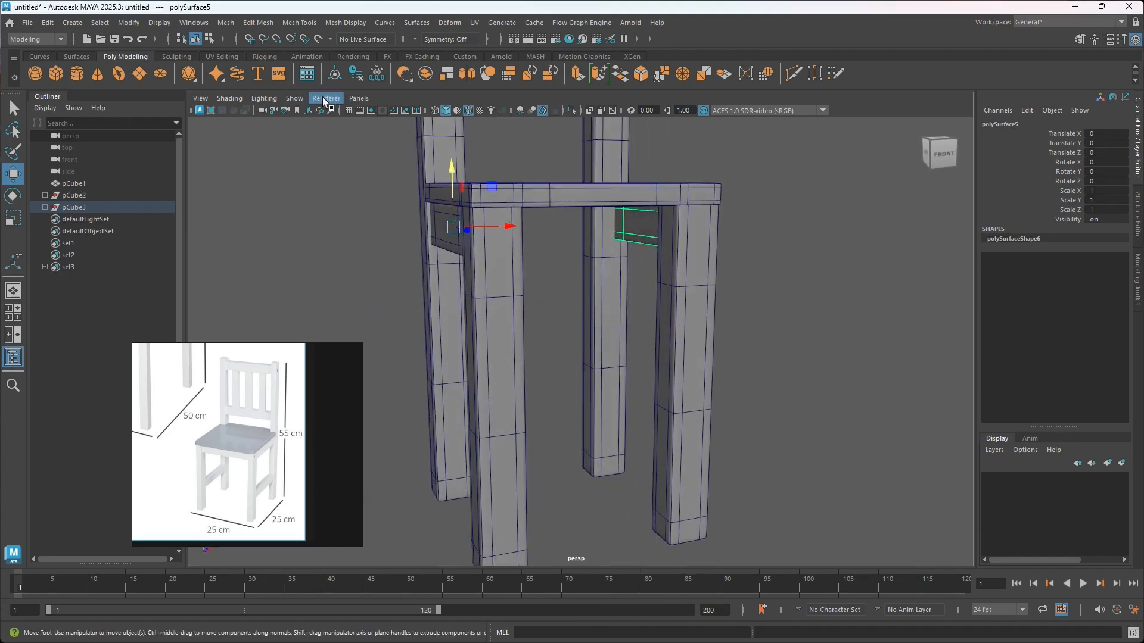
pyautogui.click(129, 23)
pyautogui.click(153, 112)
pyautogui.moveTo(436, 251)
pyautogui.keyDown('alt'); pyautogui.mouseDown()
pyautogui.moveTo(490, 255)
pyautogui.moveTo(448, 255)
pyautogui.mouseUp(); pyautogui.keyUp('alt')
# Clone the side rail along X to the middle under the seat, at about Translate X -7.105
pyautogui.keyDown('alt'); pyautogui.moveTo(562, 218); pyautogui.dragTo(596, 276); pyautogui.keyUp('alt')
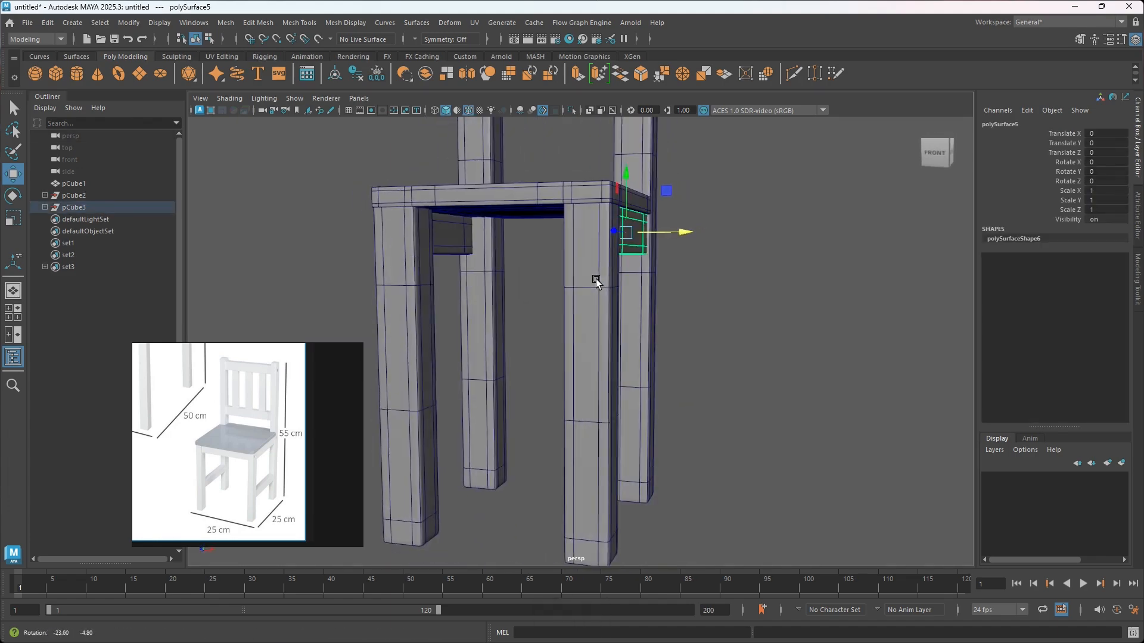
pyautogui.keyDown('shift'); pyautogui.moveTo(682, 235); pyautogui.dragTo(571, 273); pyautogui.keyUp('shift')
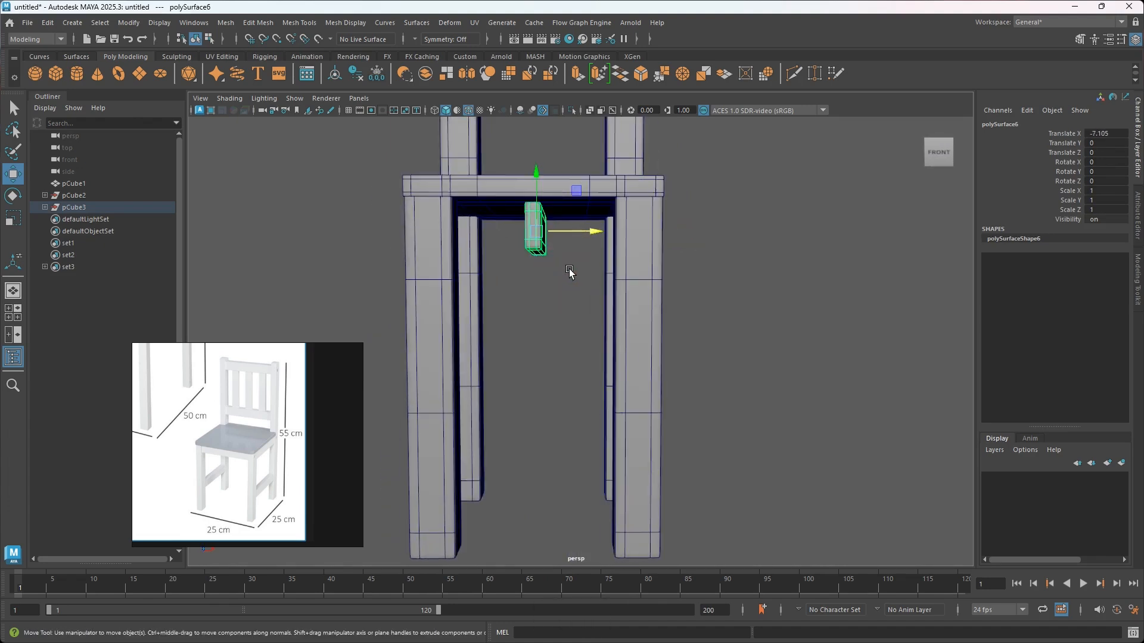
pyautogui.press('e')
pyautogui.moveTo(566, 230); pyautogui.dragTo(511, 225)
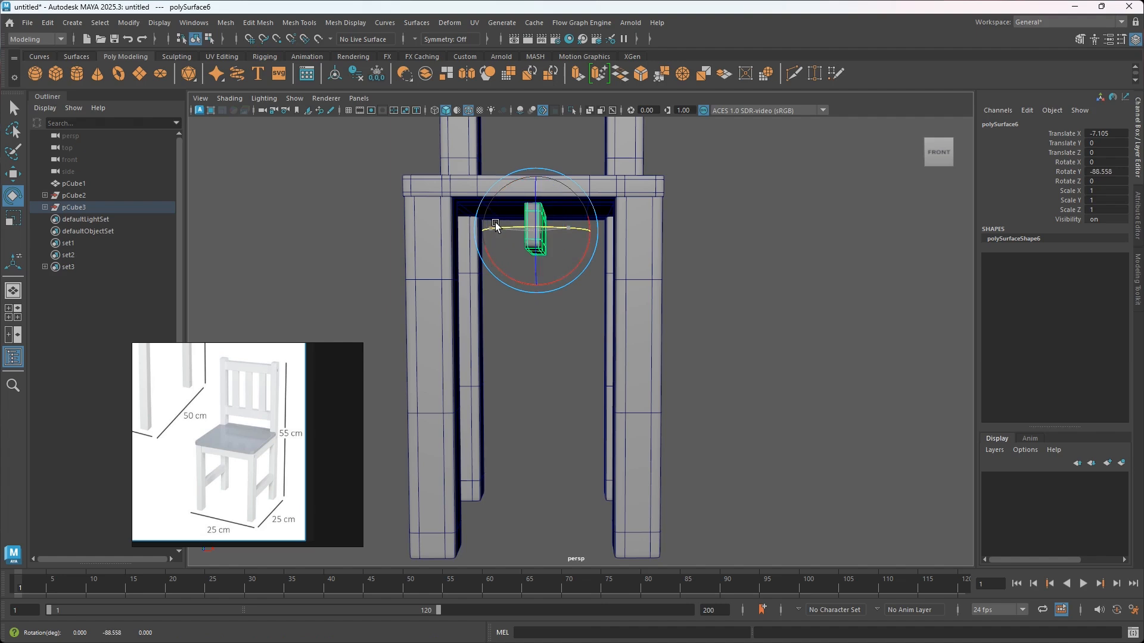
pyautogui.keyDown('alt'); pyautogui.moveTo(531, 231); pyautogui.dragTo(291, 252); pyautogui.keyUp('alt')
pyautogui.hotkey('ctrl', 'z')
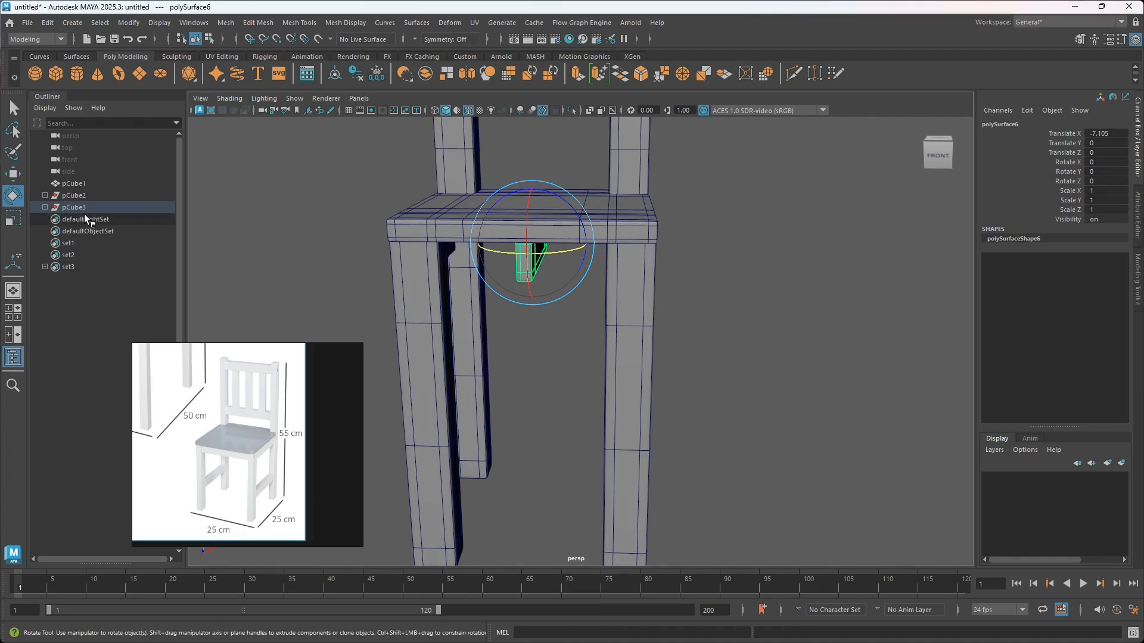
# Delete the cloned middle rail (polySurface6) from inside the pCube3 group
pyautogui.click(98, 242)
pyautogui.click(70, 207)
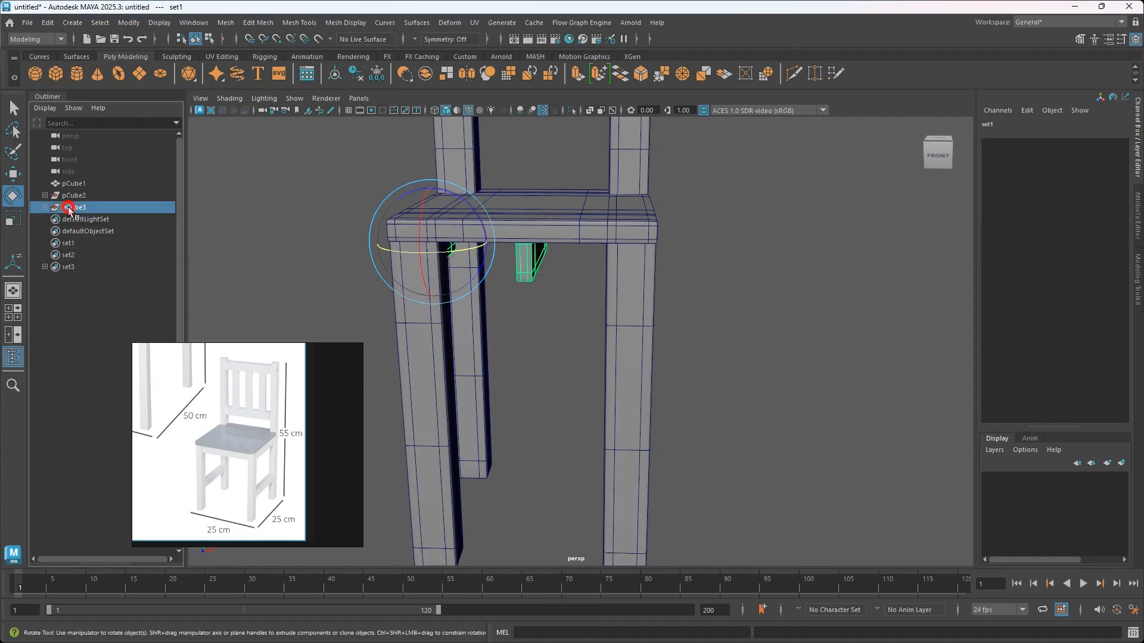
pyautogui.rightClick(69, 210)
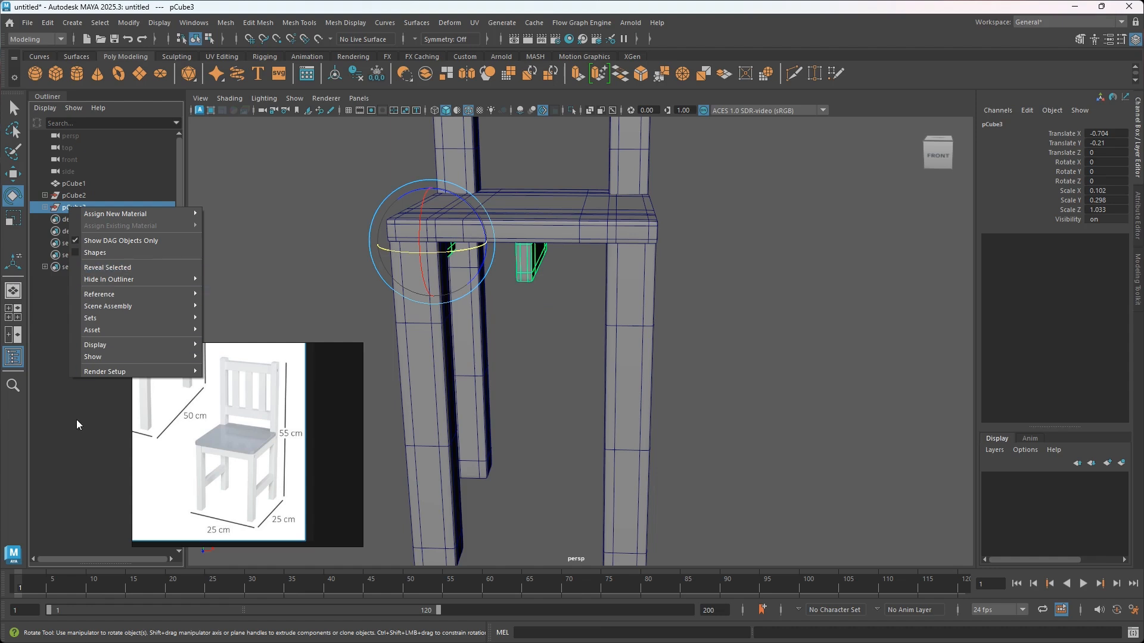
pyautogui.click(83, 439)
pyautogui.click(45, 207)
pyautogui.click(88, 243)
pyautogui.keyDown('alt'); pyautogui.moveTo(509, 350); pyautogui.dragTo(497, 338); pyautogui.keyUp('alt')
pyautogui.press('BackSpace')
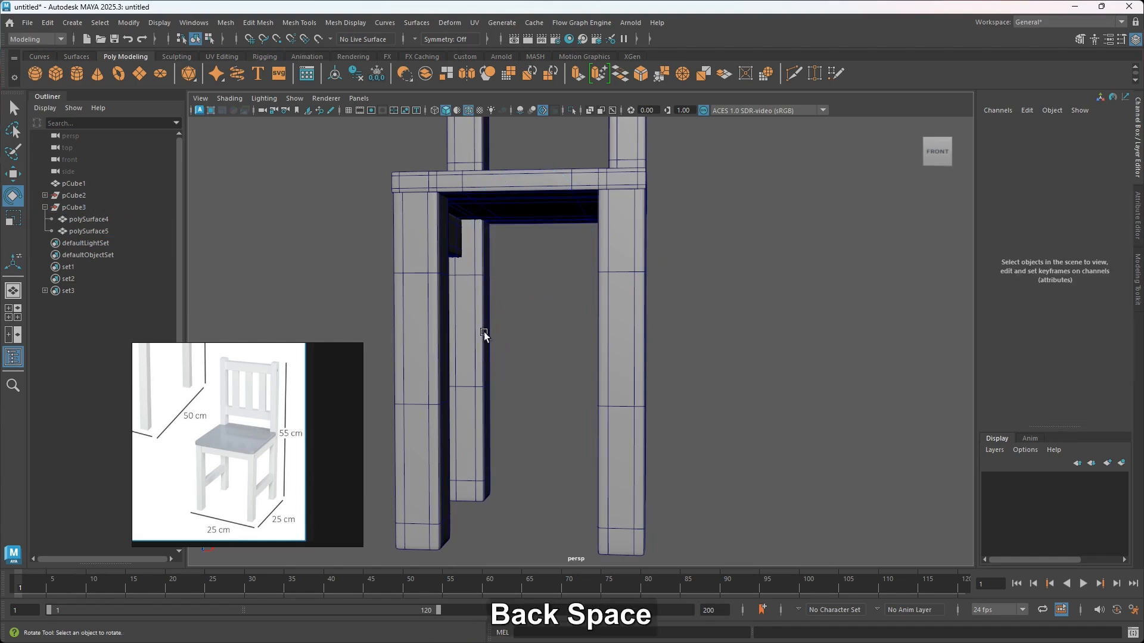
# Move polySurface5 out of the pCube3 group and clone it to the middle under the seat, at about Translate X -1.468
pyautogui.keyDown('alt'); pyautogui.moveTo(329, 296); pyautogui.dragTo(205, 284); pyautogui.keyUp('alt')
pyautogui.click(89, 231)
pyautogui.moveTo(91, 234); pyautogui.dragTo(78, 203, button='middle')
pyautogui.moveTo(622, 260)
pyautogui.keyDown('alt'); pyautogui.mouseDown()
pyautogui.moveTo(712, 273)
pyautogui.moveTo(526, 286)
pyautogui.moveTo(503, 265)
pyautogui.moveTo(673, 306)
pyautogui.moveTo(596, 256)
pyautogui.moveTo(586, 314)
pyautogui.mouseUp(); pyautogui.keyUp('alt')
pyautogui.press('w')
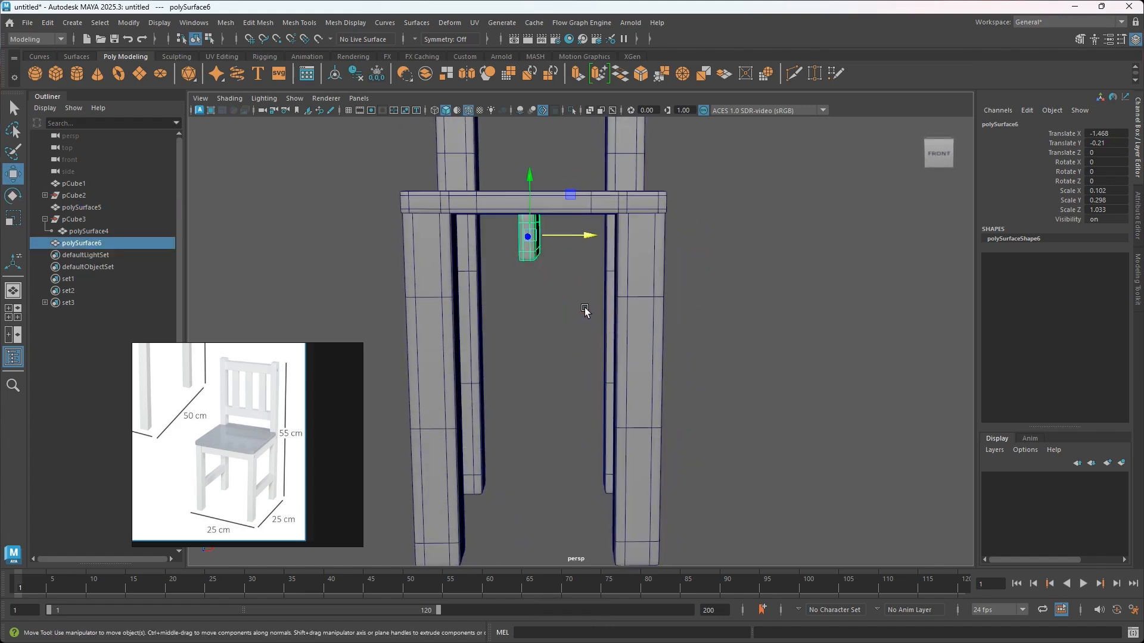
pyautogui.press('e')
pyautogui.moveTo(582, 237); pyautogui.dragTo(644, 242)
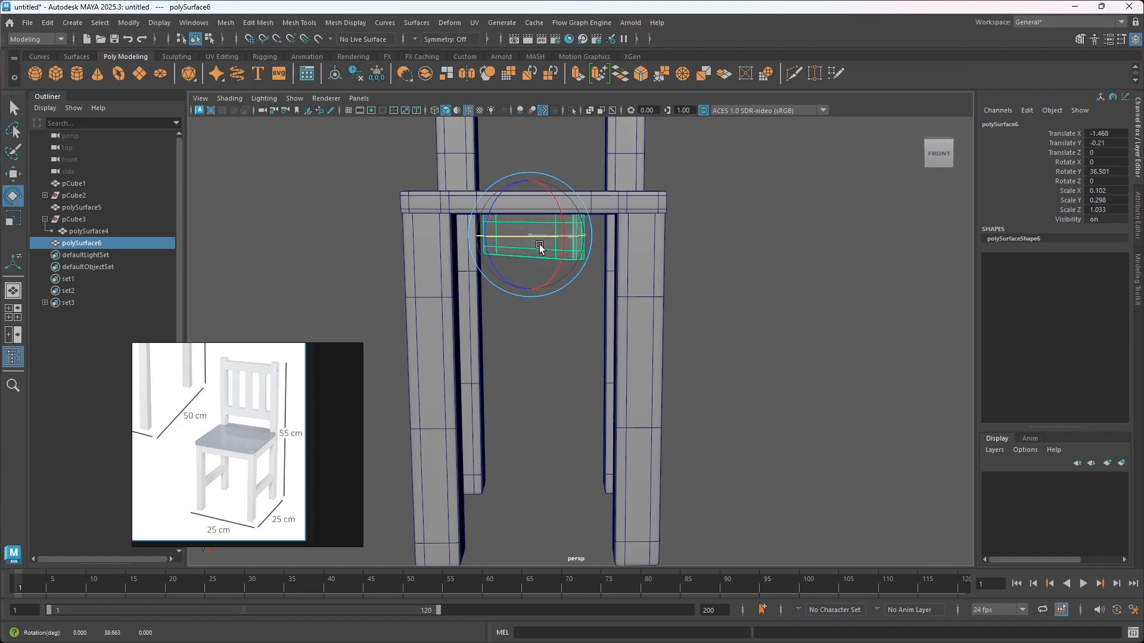
pyautogui.hotkey('ctrl', 'z')
pyautogui.keyDown('alt'); pyautogui.moveTo(578, 317); pyautogui.dragTo(524, 294); pyautogui.keyUp('alt')
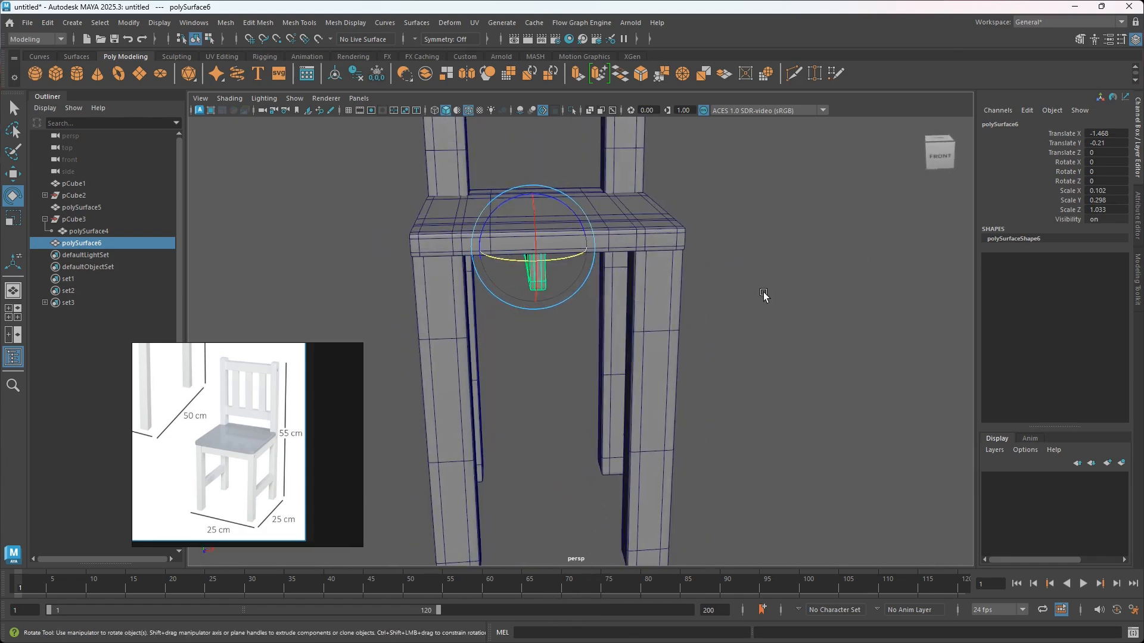
pyautogui.keyDown('alt'); pyautogui.moveTo(626, 299); pyautogui.dragTo(652, 286); pyautogui.keyUp('alt')
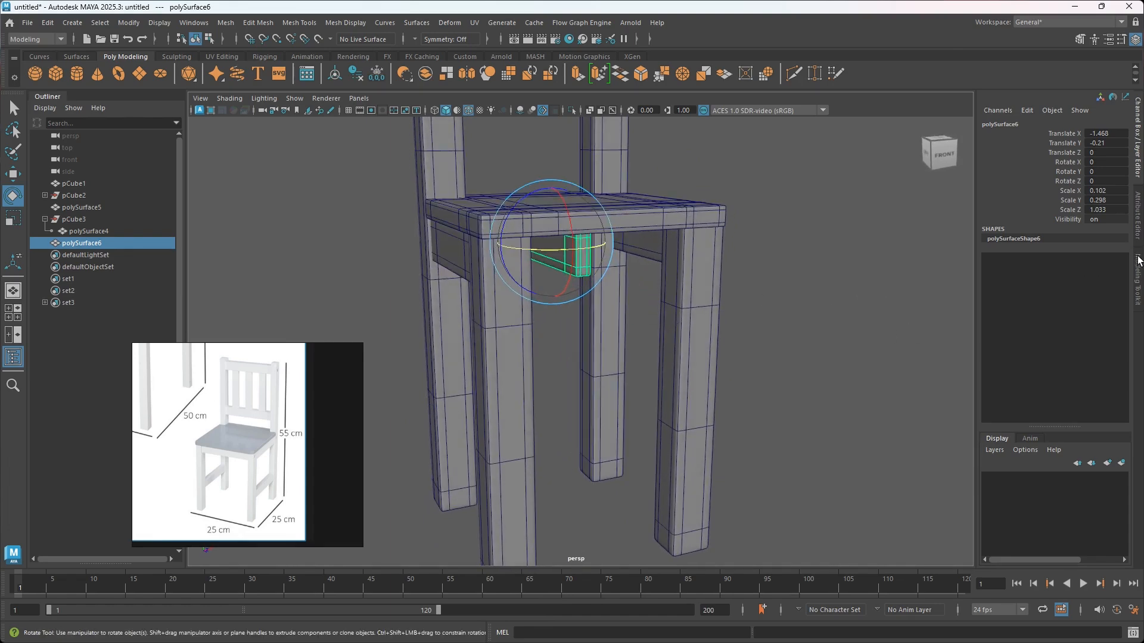
# Display the Modeling Toolkit and reselect the cloned rail under the middle of the seat
pyautogui.click(1137, 283)
pyautogui.keyDown('alt'); pyautogui.moveTo(662, 333); pyautogui.dragTo(557, 221); pyautogui.keyUp('alt')
pyautogui.click(724, 302)
pyautogui.click(522, 244)
pyautogui.keyDown('alt'); pyautogui.moveTo(556, 327); pyautogui.dragTo(567, 319); pyautogui.keyUp('alt')
pyautogui.moveTo(530, 204); pyautogui.dragTo(529, 205)
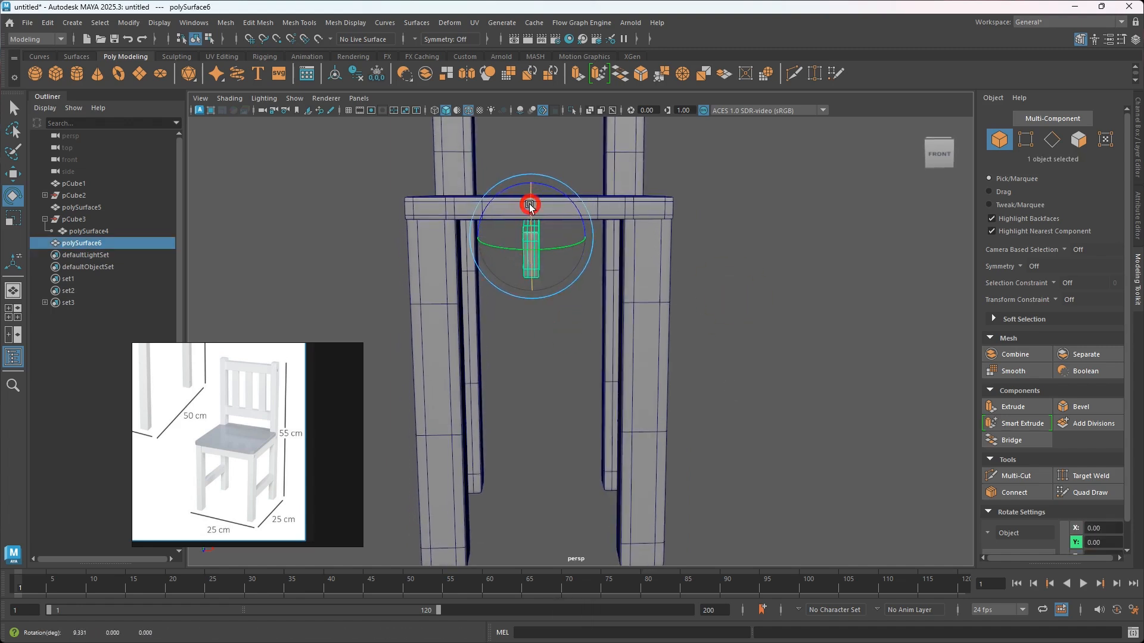
pyautogui.hotkey('ctrl', 'z')
pyautogui.moveTo(551, 242); pyautogui.dragTo(561, 240)
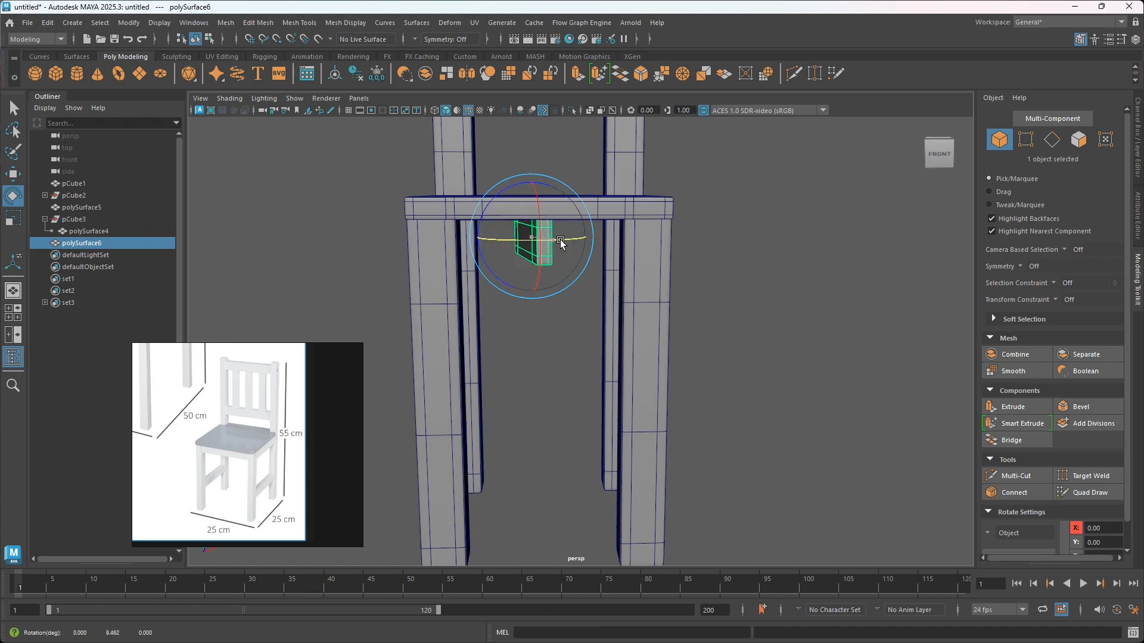
pyautogui.hotkey('ctrl', 'z')
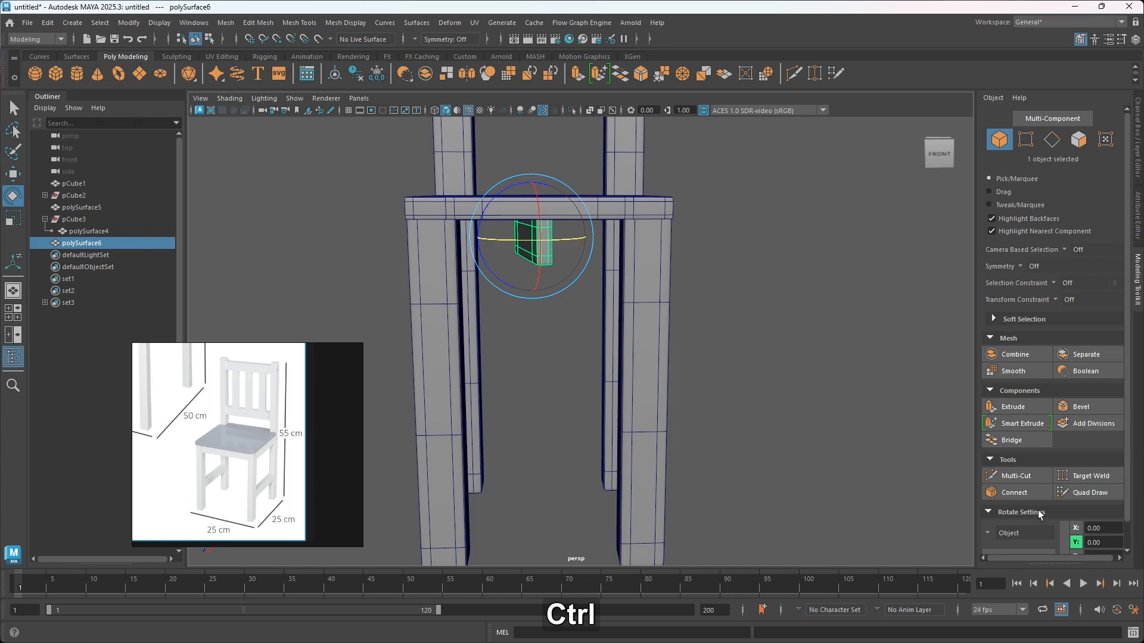
pyautogui.hotkey('ctrl', 'z')
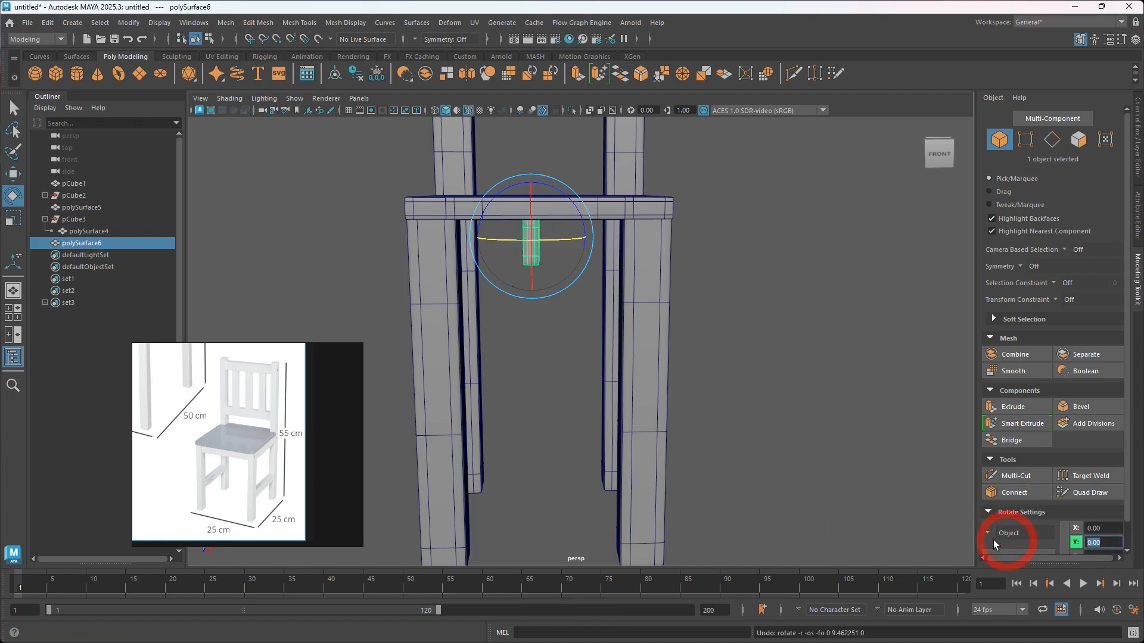
# Rotate the cloned rail 90 degrees about the Y axis so it runs across the chair's width
pyautogui.write('9')
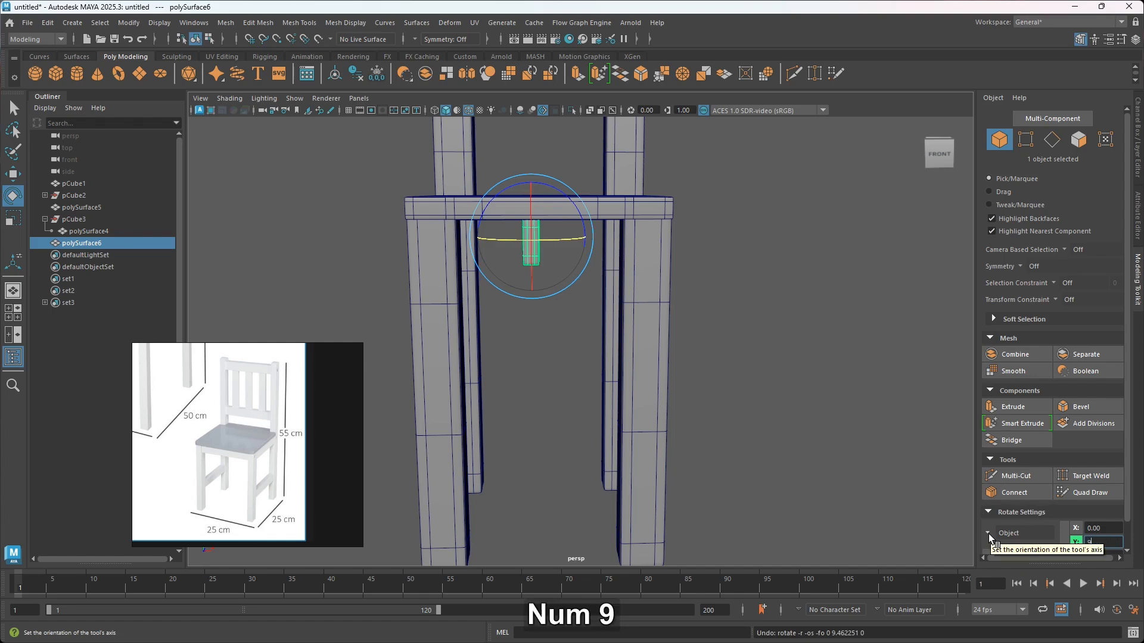
pyautogui.write('0')
pyautogui.press('Return')
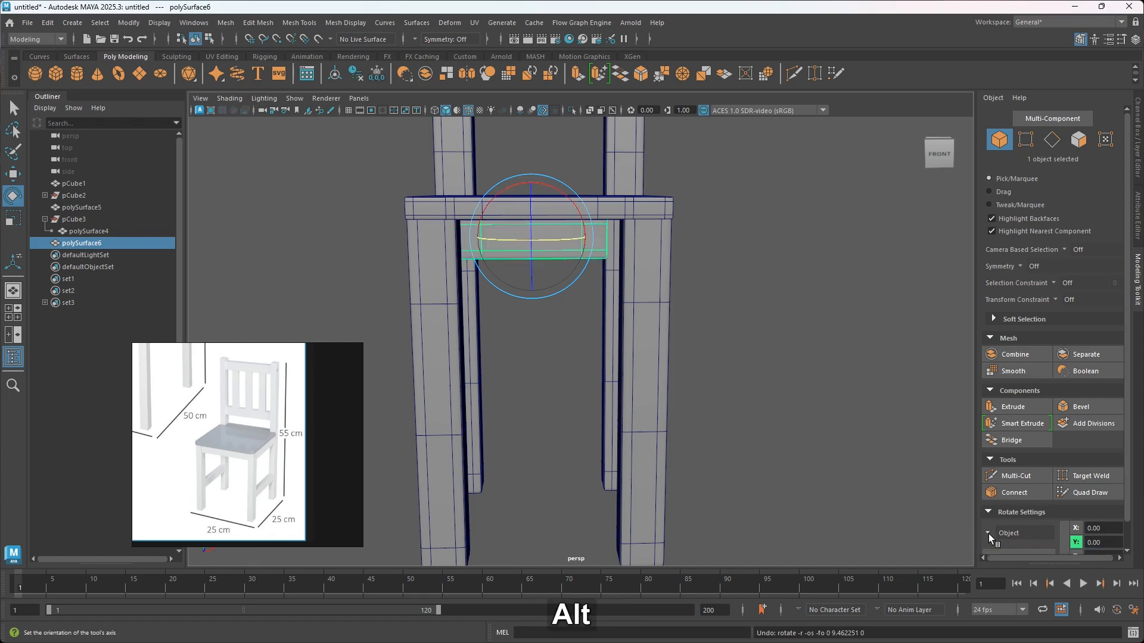
# Move the cloned rail forward between the two front legs beneath the seat edge and center its pivot
pyautogui.keyDown('alt'); pyautogui.moveTo(482, 353); pyautogui.dragTo(592, 321); pyautogui.keyUp('alt')
pyautogui.press('w')
pyautogui.keyDown('alt'); pyautogui.moveTo(587, 223); pyautogui.dragTo(621, 185); pyautogui.keyUp('alt')
pyautogui.click(615, 193)
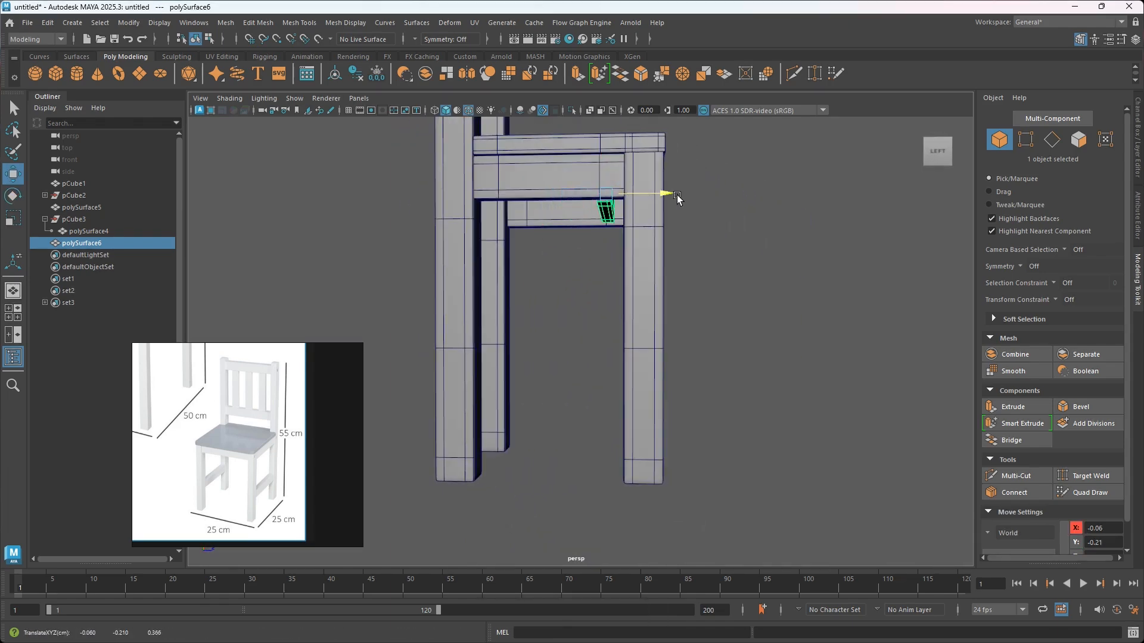
pyautogui.keyDown('alt'); pyautogui.moveTo(710, 223); pyautogui.dragTo(669, 173); pyautogui.keyUp('alt')
pyautogui.keyDown('alt'); pyautogui.moveTo(669, 174); pyautogui.dragTo(546, 272, button='middle'); pyautogui.keyUp('alt')
pyautogui.keyDown('alt'); pyautogui.moveTo(546, 272); pyautogui.dragTo(469, 272); pyautogui.keyUp('alt')
pyautogui.moveTo(477, 232); pyautogui.dragTo(477, 233)
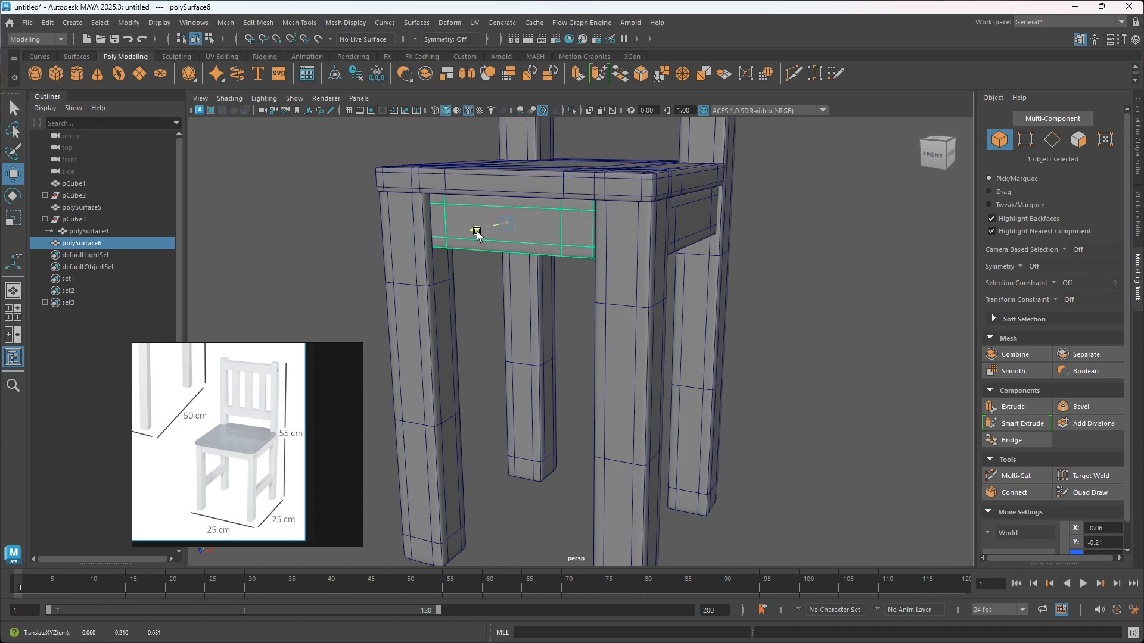
pyautogui.keyDown('alt'); pyautogui.moveTo(508, 276); pyautogui.dragTo(565, 229); pyautogui.keyUp('alt')
pyautogui.keyDown('alt'); pyautogui.moveTo(564, 229); pyautogui.dragTo(560, 310); pyautogui.keyUp('alt')
pyautogui.keyDown('alt'); pyautogui.moveTo(560, 309); pyautogui.dragTo(602, 308, button='middle'); pyautogui.keyUp('alt')
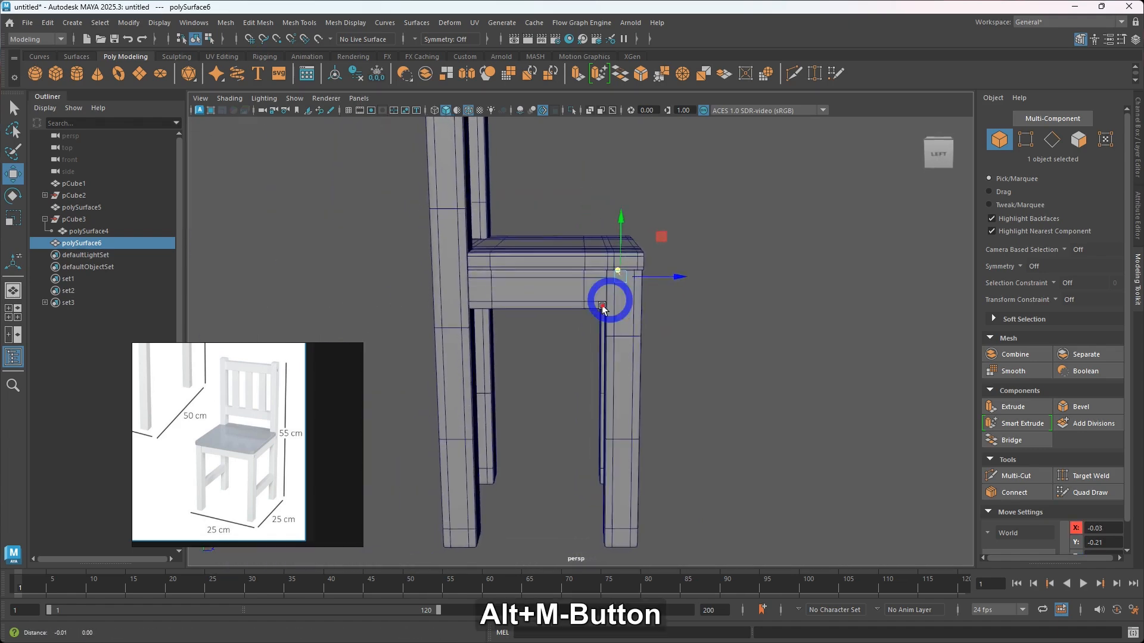
pyautogui.keyDown('alt'); pyautogui.moveTo(602, 308); pyautogui.dragTo(638, 325); pyautogui.keyUp('alt')
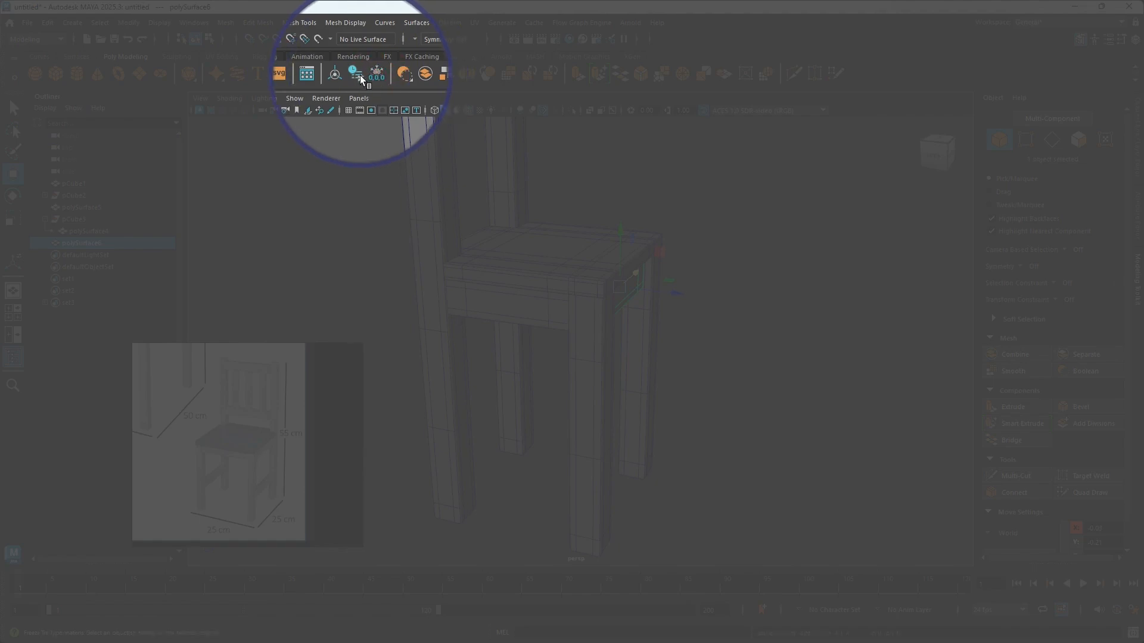
pyautogui.click(335, 74)
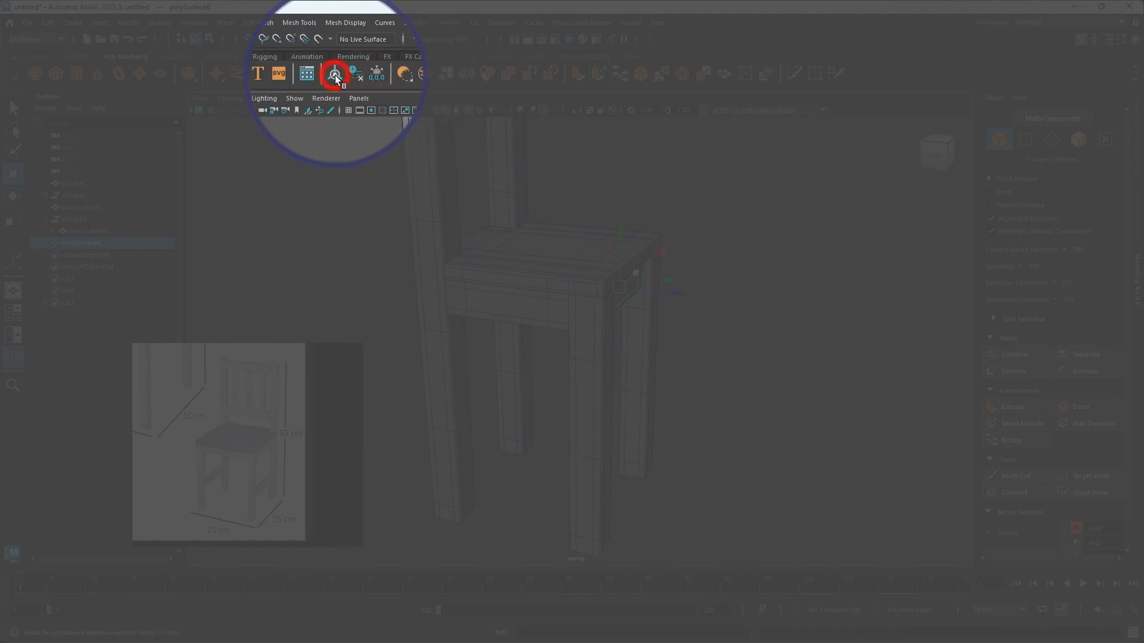
# Mirror the front rail to the rear legs across the world Z axis and clear the selection
pyautogui.moveTo(510, 364)
pyautogui.keyDown('alt'); pyautogui.mouseDown()
pyautogui.moveTo(577, 365)
pyautogui.moveTo(500, 347)
pyautogui.mouseUp(); pyautogui.keyUp('alt')
pyautogui.moveTo(500, 346)
pyautogui.keyDown('alt'); pyautogui.mouseDown(button='middle')
pyautogui.moveTo(514, 331)
pyautogui.moveTo(504, 339)
pyautogui.mouseUp(button='middle'); pyautogui.keyUp('alt')
pyautogui.keyDown('shift'); pyautogui.moveTo(633, 282); pyautogui.dragTo(618, 310, button='right'); pyautogui.keyUp('shift')
pyautogui.keyDown('shift'); pyautogui.moveTo(611, 538); pyautogui.dragTo(593, 419, button='right'); pyautogui.keyUp('shift')
pyautogui.keyDown('alt'); pyautogui.moveTo(534, 388); pyautogui.dragTo(618, 379); pyautogui.keyUp('alt')
pyautogui.click(868, 387)
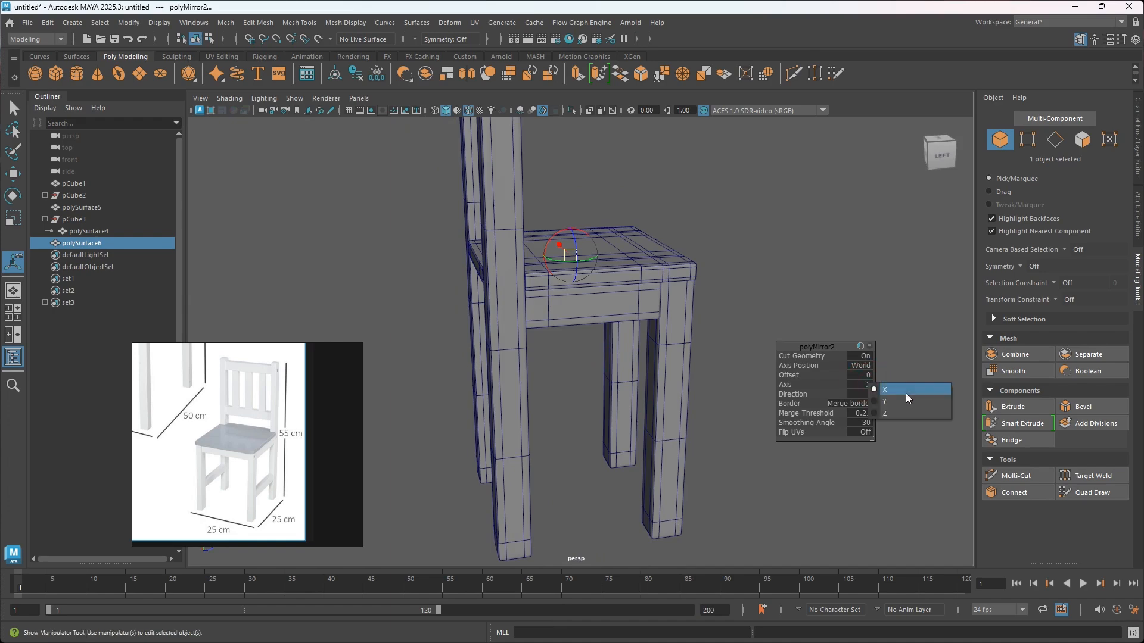
pyautogui.click(889, 412)
pyautogui.keyDown('alt'); pyautogui.moveTo(617, 327); pyautogui.dragTo(656, 316); pyautogui.keyUp('alt')
pyautogui.keyDown('alt'); pyautogui.moveTo(529, 273); pyautogui.dragTo(635, 290); pyautogui.keyUp('alt')
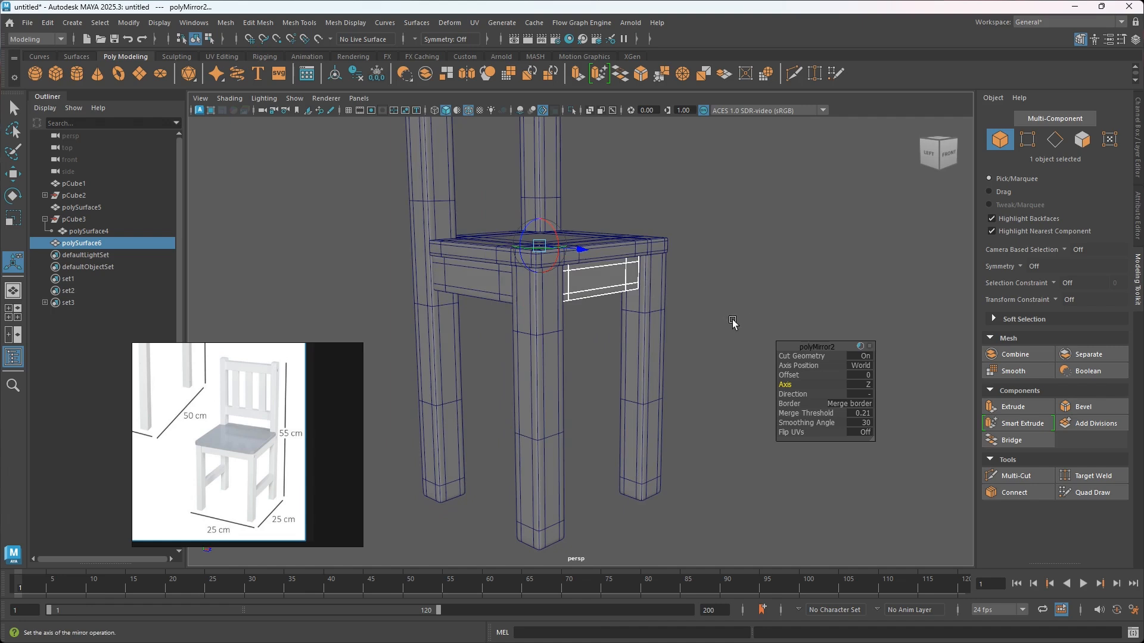
pyautogui.keyDown('alt'); pyautogui.moveTo(604, 321); pyautogui.dragTo(524, 339); pyautogui.keyUp('alt')
pyautogui.click(779, 268)
# Create a polygon cube at the seat and scale it down to a thin bar, with X and Y at about 0.08
pyautogui.keyDown('alt'); pyautogui.moveTo(694, 332); pyautogui.dragTo(595, 340); pyautogui.keyUp('alt')
pyautogui.keyDown('alt'); pyautogui.moveTo(595, 339); pyautogui.dragTo(546, 351, button='middle'); pyautogui.keyUp('alt')
pyautogui.keyDown('alt'); pyautogui.moveTo(546, 351); pyautogui.dragTo(625, 360); pyautogui.keyUp('alt')
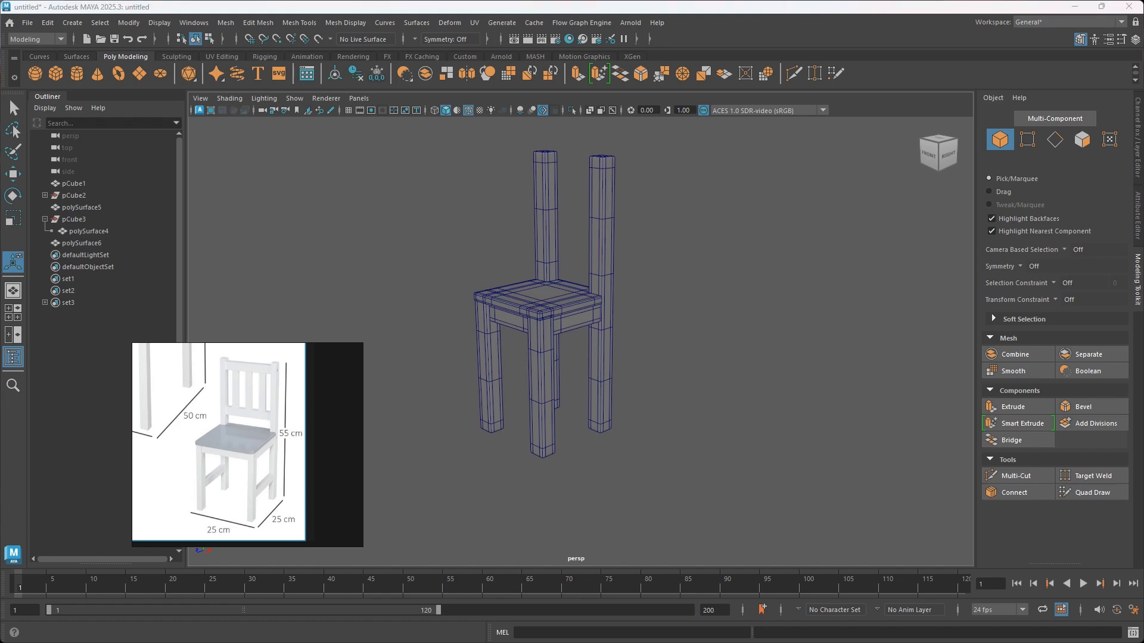
pyautogui.keyDown('alt'); pyautogui.moveTo(612, 404); pyautogui.dragTo(691, 401); pyautogui.keyUp('alt')
pyautogui.scroll(2, 553, 413)
pyautogui.keyDown('alt'); pyautogui.moveTo(573, 393); pyautogui.dragTo(641, 423, button='middle'); pyautogui.keyUp('alt')
pyautogui.keyDown('alt'); pyautogui.moveTo(609, 439); pyautogui.dragTo(548, 454); pyautogui.keyUp('alt')
pyautogui.keyDown('alt'); pyautogui.moveTo(544, 439); pyautogui.dragTo(581, 445, button='middle'); pyautogui.keyUp('alt')
pyautogui.keyDown('alt'); pyautogui.moveTo(582, 445); pyautogui.dragTo(566, 436); pyautogui.keyUp('alt')
pyautogui.keyDown('shift'); pyautogui.moveTo(685, 386); pyautogui.dragTo(684, 418, button='right'); pyautogui.keyUp('shift')
pyautogui.keyDown('alt'); pyautogui.moveTo(613, 475); pyautogui.dragTo(709, 481); pyautogui.keyUp('alt')
pyautogui.press('r')
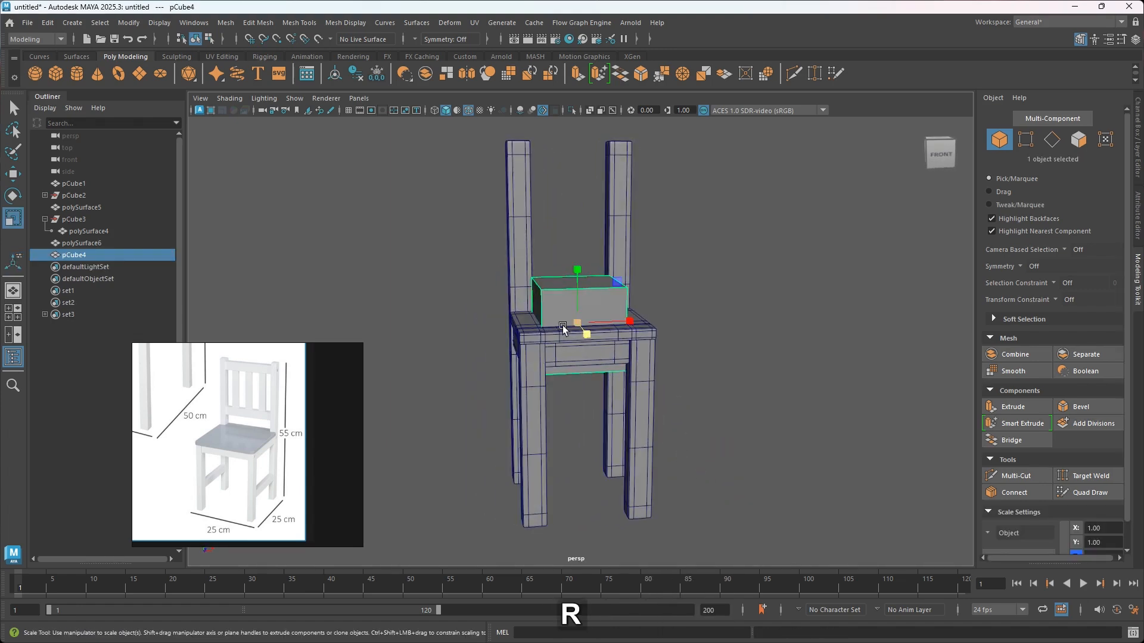
pyautogui.moveTo(583, 325); pyautogui.dragTo(703, 361)
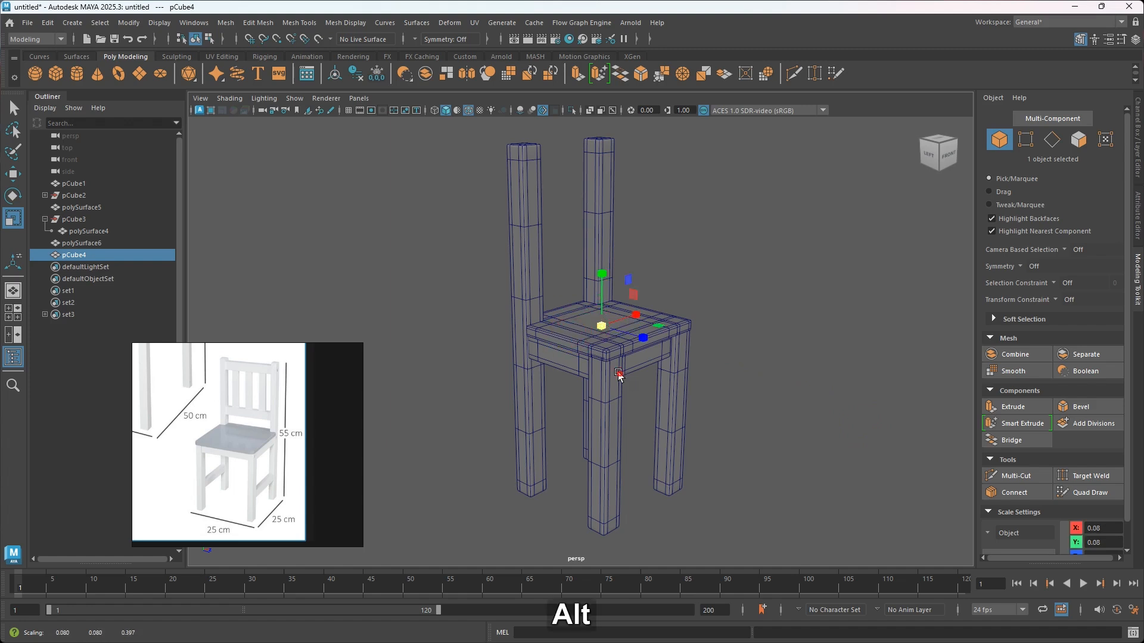
# Lower the thin bar below the seat and scale it up to start shaping a lower side rail
pyautogui.keyDown('alt'); pyautogui.moveTo(619, 374); pyautogui.dragTo(577, 348); pyautogui.keyUp('alt')
pyautogui.press('w')
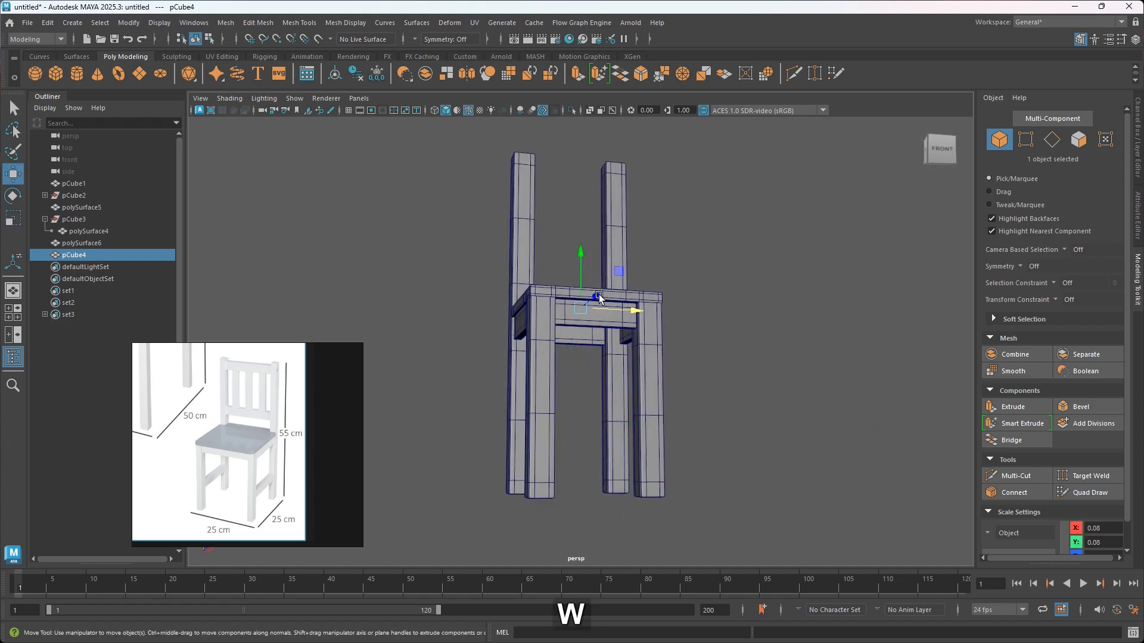
pyautogui.moveTo(579, 252); pyautogui.dragTo(581, 331)
pyautogui.keyDown('alt'); pyautogui.moveTo(625, 448); pyautogui.dragTo(724, 462); pyautogui.keyUp('alt')
pyautogui.scroll(6, 606, 391)
pyautogui.keyDown('alt'); pyautogui.moveTo(598, 378); pyautogui.dragTo(532, 304, button='middle'); pyautogui.keyUp('alt')
pyautogui.keyDown('alt'); pyautogui.moveTo(615, 437); pyautogui.dragTo(557, 411); pyautogui.keyUp('alt')
pyautogui.press('r')
pyautogui.moveTo(545, 356); pyautogui.dragTo(653, 450)
# Position the bar low between the front and rear legs on the negative X side, at about X -0.63, Y -1.70
pyautogui.press('w')
pyautogui.moveTo(611, 402); pyautogui.dragTo(539, 450)
pyautogui.keyDown('alt'); pyautogui.moveTo(540, 450); pyautogui.dragTo(590, 440, button='middle'); pyautogui.keyUp('alt')
pyautogui.moveTo(590, 323); pyautogui.dragTo(590, 415)
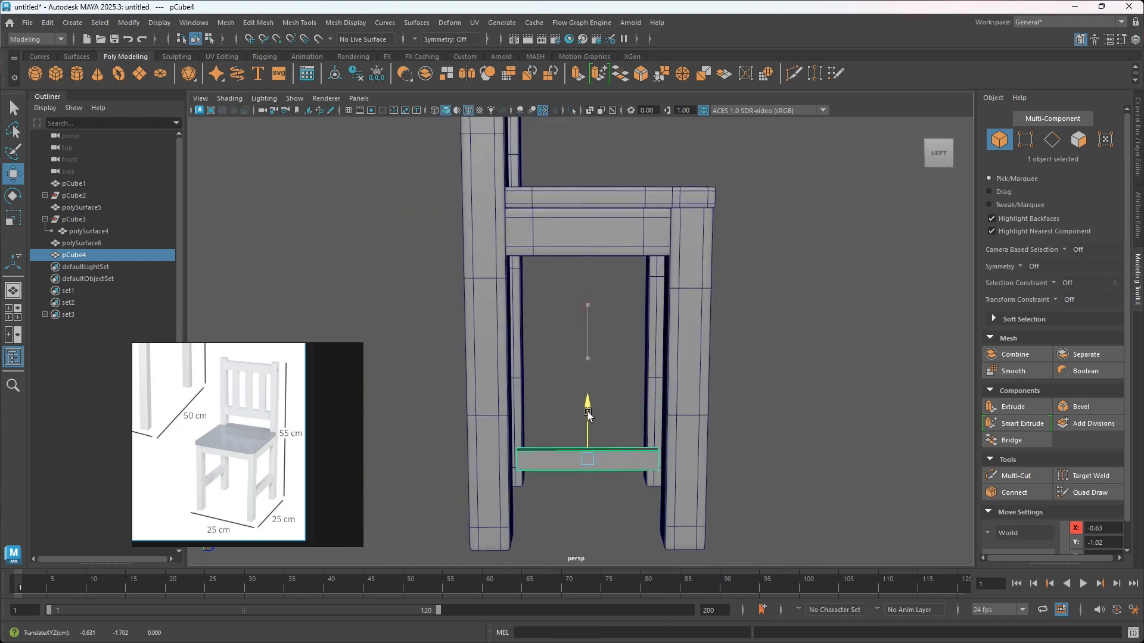
# Scale the lower bar to about 0.1 in X, 0.195 in Y and 1.022 in Z so it meets both legs
pyautogui.keyDown('alt'); pyautogui.scroll(3, 589, 415); pyautogui.keyUp('alt')
pyautogui.keyDown('alt'); pyautogui.moveTo(587, 395); pyautogui.dragTo(596, 373, button='middle'); pyautogui.keyUp('alt')
pyautogui.press('r')
pyautogui.moveTo(626, 367); pyautogui.dragTo(635, 367)
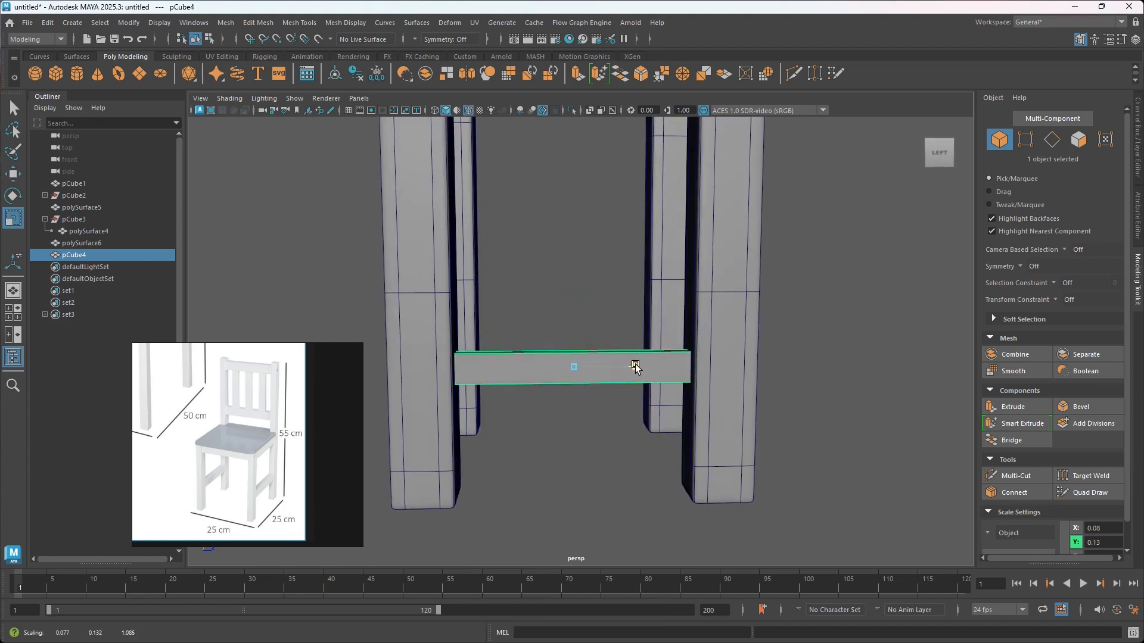
pyautogui.moveTo(571, 316); pyautogui.dragTo(567, 295)
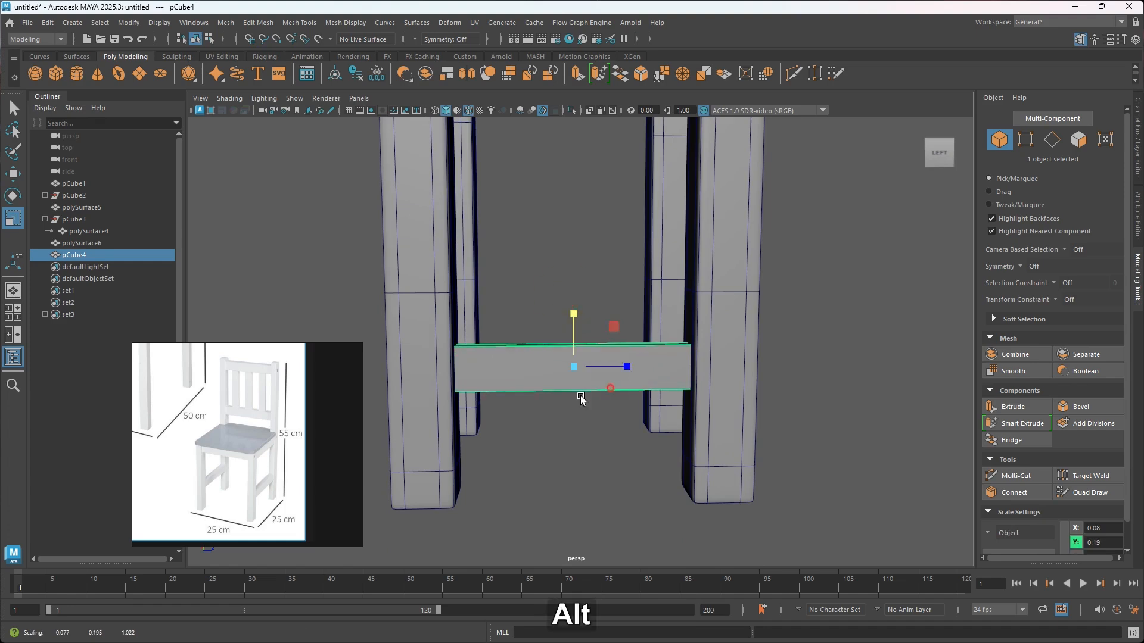
pyautogui.keyDown('alt'); pyautogui.moveTo(582, 400); pyautogui.dragTo(552, 416); pyautogui.keyUp('alt')
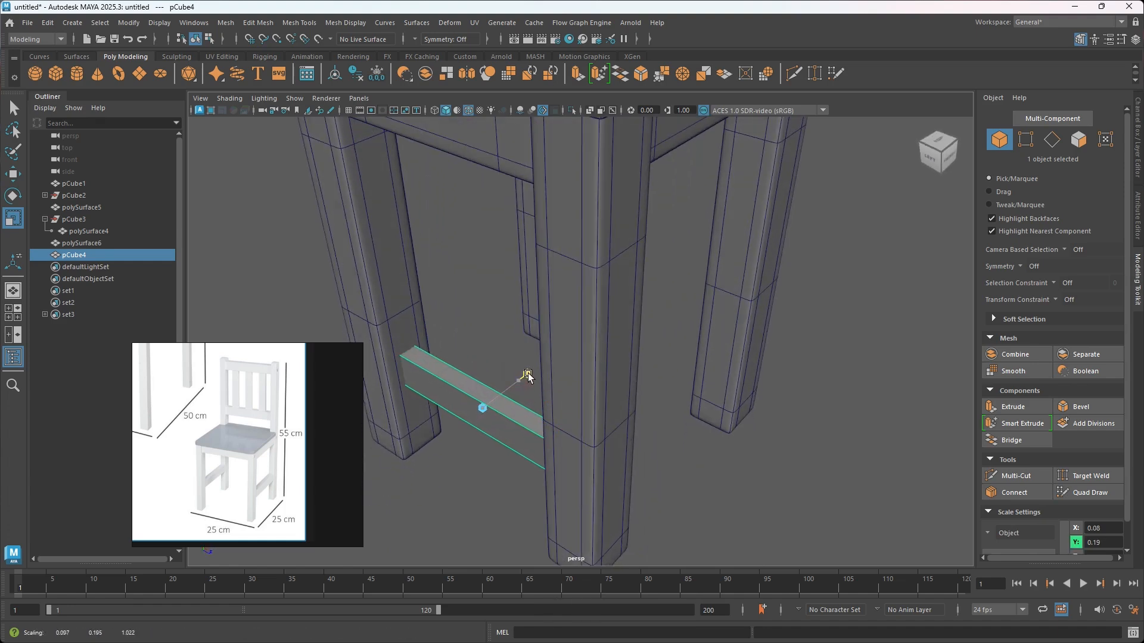
pyautogui.moveTo(534, 370); pyautogui.dragTo(540, 364)
pyautogui.keyDown('alt'); pyautogui.moveTo(539, 363); pyautogui.dragTo(545, 445); pyautogui.keyUp('alt')
# Bevel the lower side bar's edges, adjust the Chamfer option, and display the bar in smooth preview
pyautogui.hotkey('ctrl', 'b')
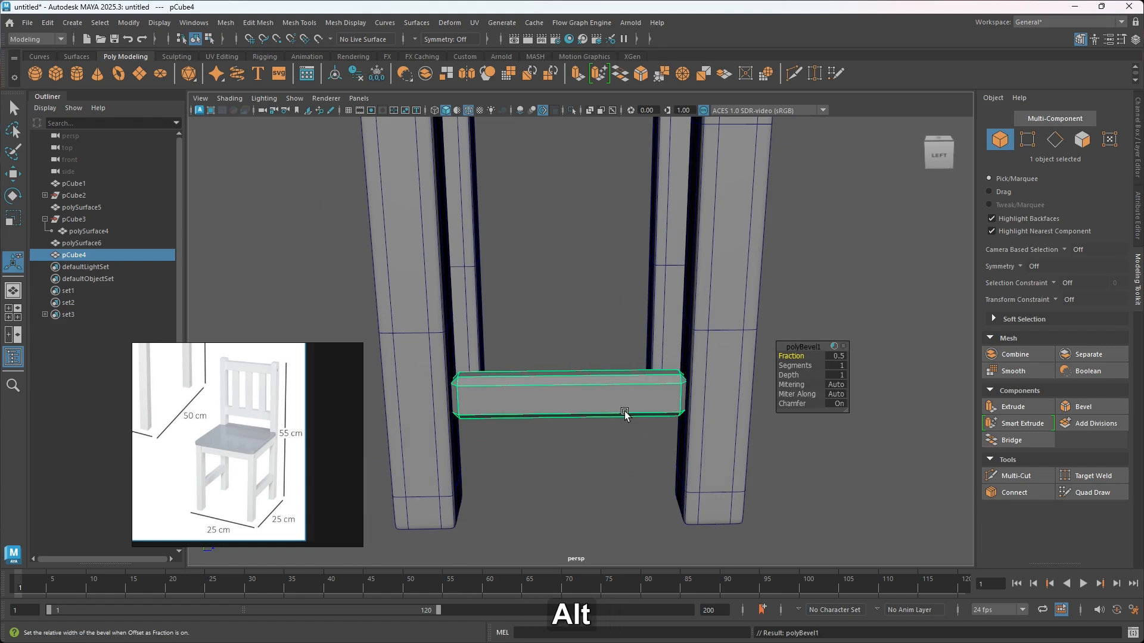
pyautogui.keyDown('alt'); pyautogui.moveTo(630, 411); pyautogui.dragTo(742, 415); pyautogui.keyUp('alt')
pyautogui.click(792, 404)
pyautogui.keyDown('alt'); pyautogui.moveTo(608, 417); pyautogui.dragTo(633, 414); pyautogui.keyUp('alt')
pyautogui.press('3')
pyautogui.click(621, 506)
# Mirror the lower side bar to the opposite pair of legs across the world X axis with direction +, and clear the selection
pyautogui.keyDown('alt'); pyautogui.moveTo(600, 458); pyautogui.dragTo(511, 404); pyautogui.keyUp('alt')
pyautogui.keyDown('alt'); pyautogui.moveTo(511, 404); pyautogui.dragTo(594, 422, button='middle'); pyautogui.keyUp('alt')
pyautogui.moveTo(538, 390); pyautogui.dragTo(594, 287, button='right')
pyautogui.keyDown('alt'); pyautogui.moveTo(595, 287); pyautogui.dragTo(595, 416); pyautogui.keyUp('alt')
pyautogui.click(550, 397)
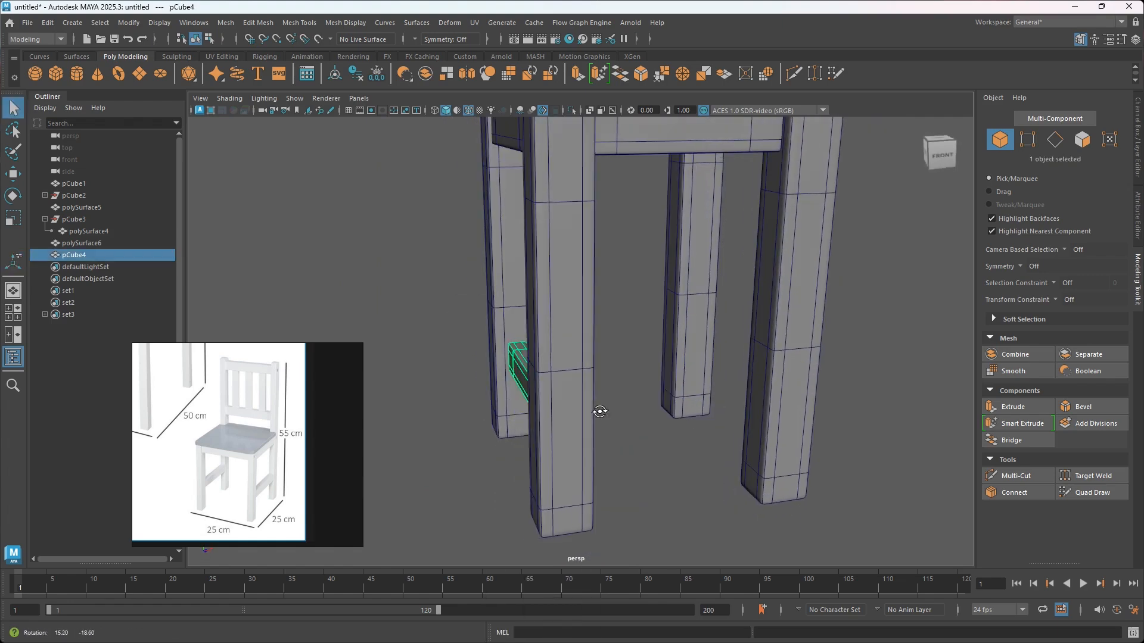
pyautogui.keyDown('shift'); pyautogui.moveTo(633, 374); pyautogui.dragTo(600, 450, button='right'); pyautogui.keyUp('shift')
pyautogui.moveTo(597, 451)
pyautogui.keyDown('alt'); pyautogui.mouseDown()
pyautogui.moveTo(610, 462)
pyautogui.moveTo(597, 448)
pyautogui.mouseUp(); pyautogui.keyUp('alt')
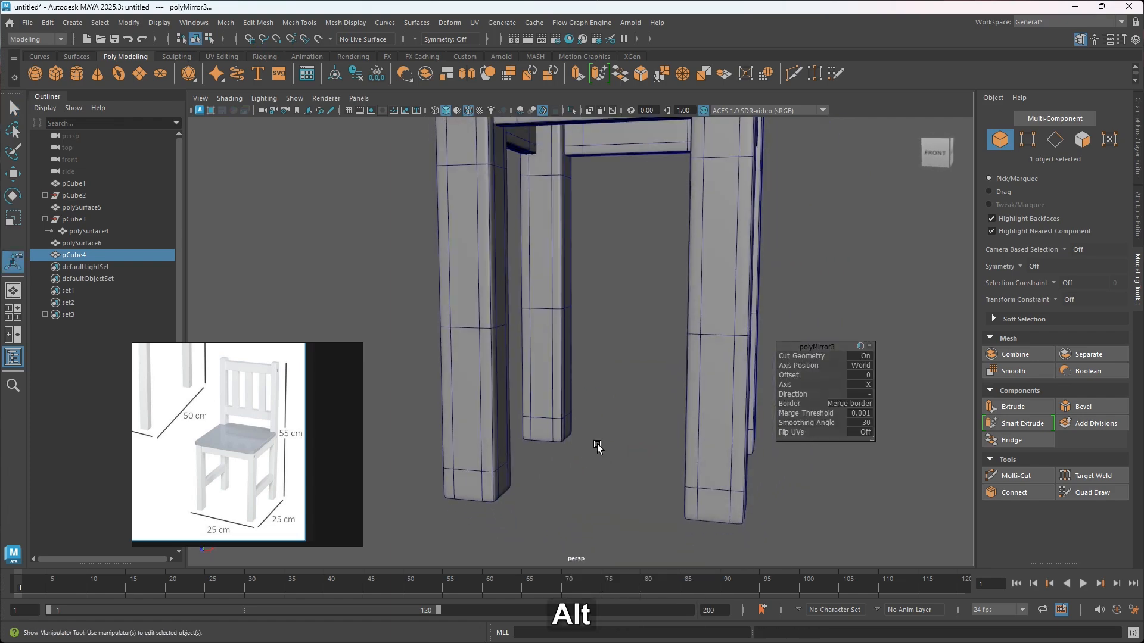
pyautogui.keyDown('alt'); pyautogui.moveTo(704, 402); pyautogui.dragTo(698, 422); pyautogui.keyUp('alt')
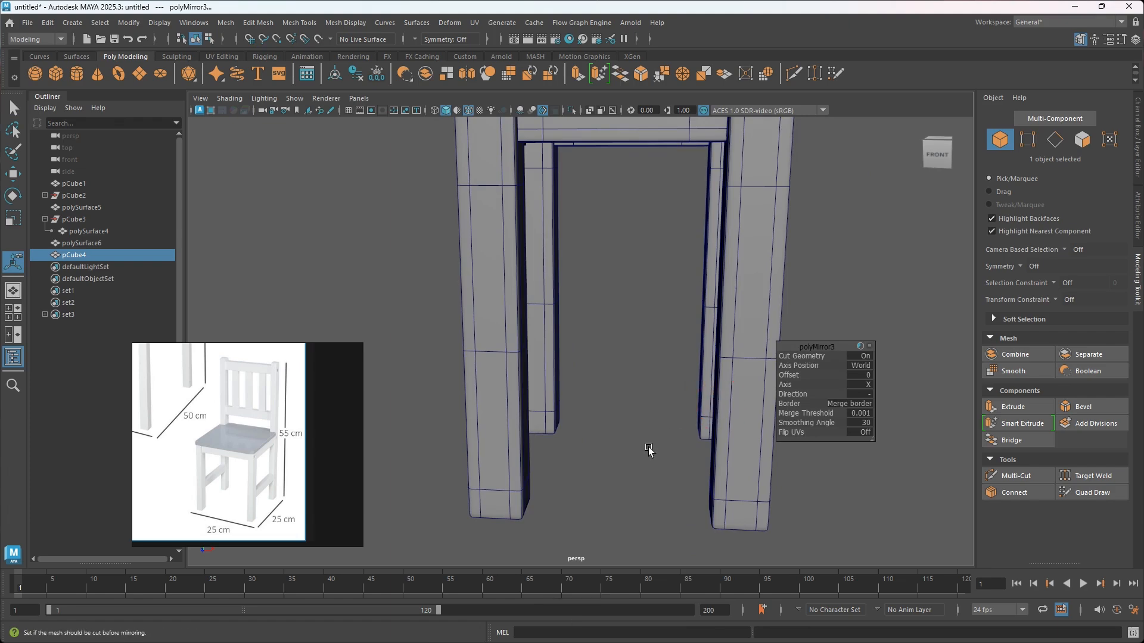
pyautogui.click(886, 402)
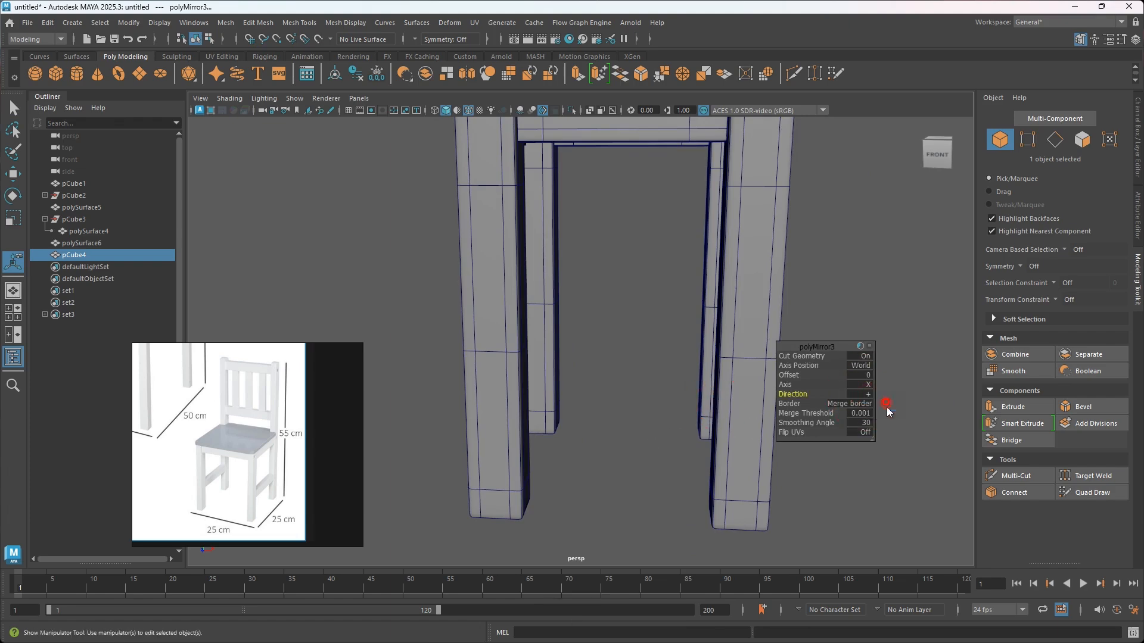
pyautogui.keyDown('alt'); pyautogui.moveTo(680, 399); pyautogui.dragTo(712, 400); pyautogui.keyUp('alt')
pyautogui.keyDown('alt'); pyautogui.moveTo(617, 421); pyautogui.dragTo(589, 296); pyautogui.keyUp('alt')
pyautogui.click(868, 500)
# Create a polygon cube on the chair seat and flatten it to about 0.22 in Z
pyautogui.keyDown('alt'); pyautogui.moveTo(603, 282); pyautogui.dragTo(592, 288, button='middle'); pyautogui.keyUp('alt')
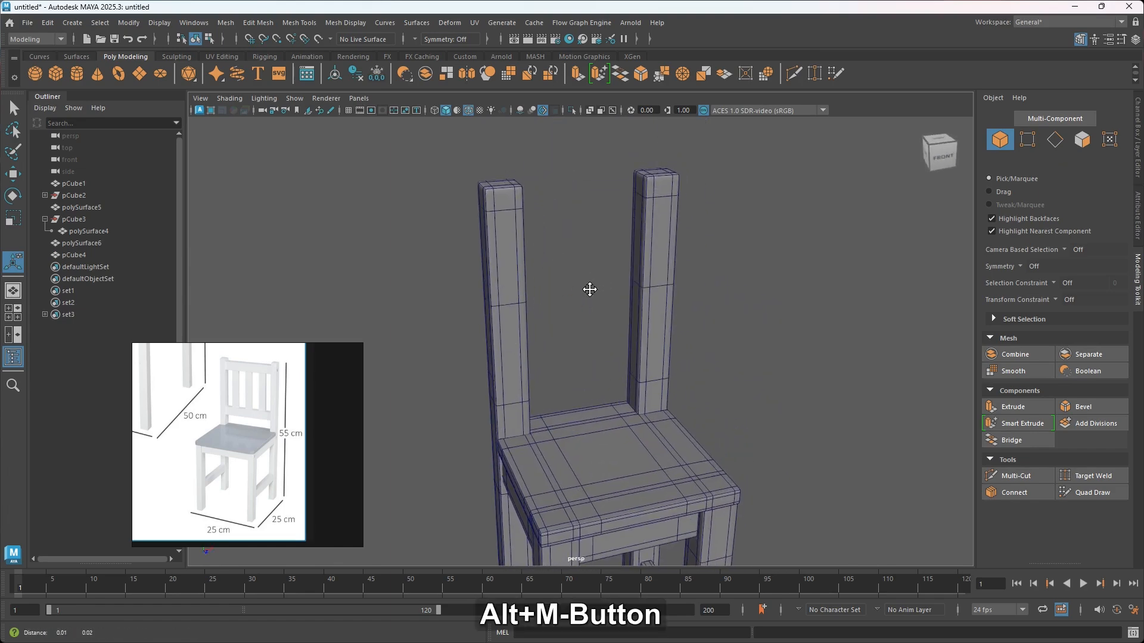
pyautogui.keyDown('shift'); pyautogui.rightClick(758, 328); pyautogui.keyUp('shift')
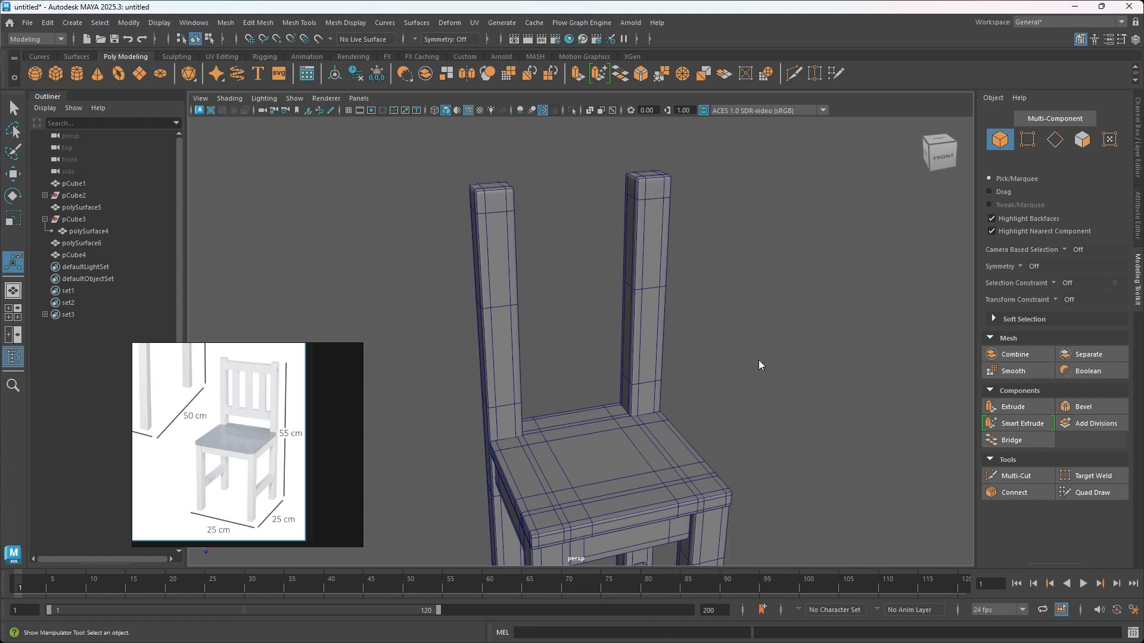
pyautogui.click(759, 361)
pyautogui.moveTo(611, 473)
pyautogui.keyDown('alt'); pyautogui.mouseDown(button='middle')
pyautogui.moveTo(631, 485)
pyautogui.moveTo(684, 481)
pyautogui.moveTo(595, 465)
pyautogui.moveTo(619, 476)
pyautogui.mouseUp(button='middle'); pyautogui.keyUp('alt')
pyautogui.press('t')
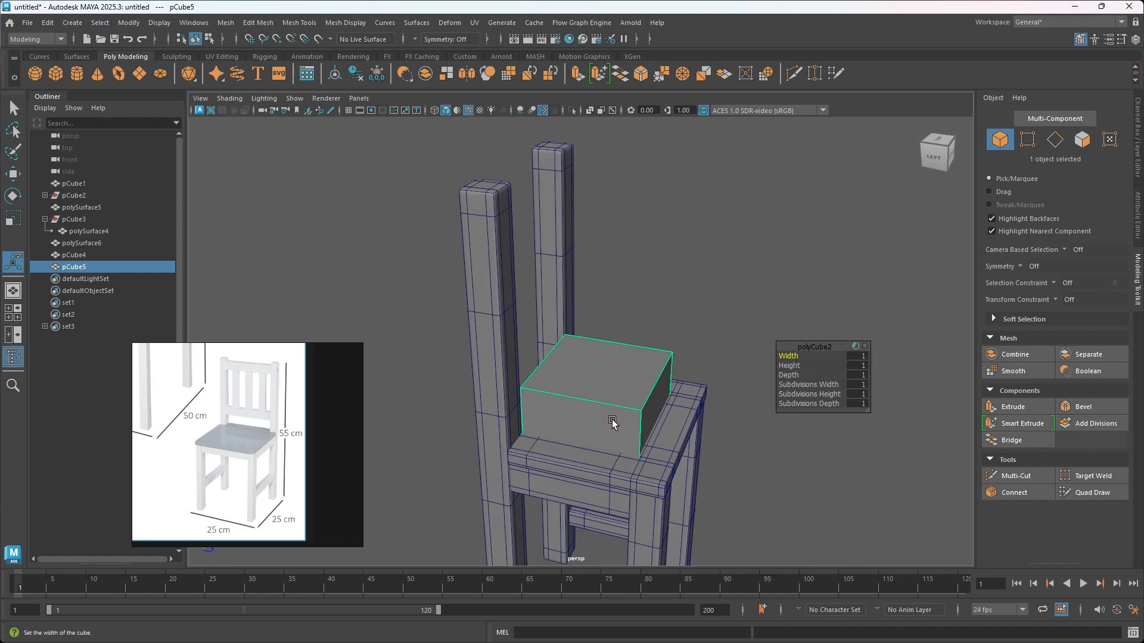
pyautogui.press('r')
pyautogui.moveTo(650, 428); pyautogui.dragTo(606, 420)
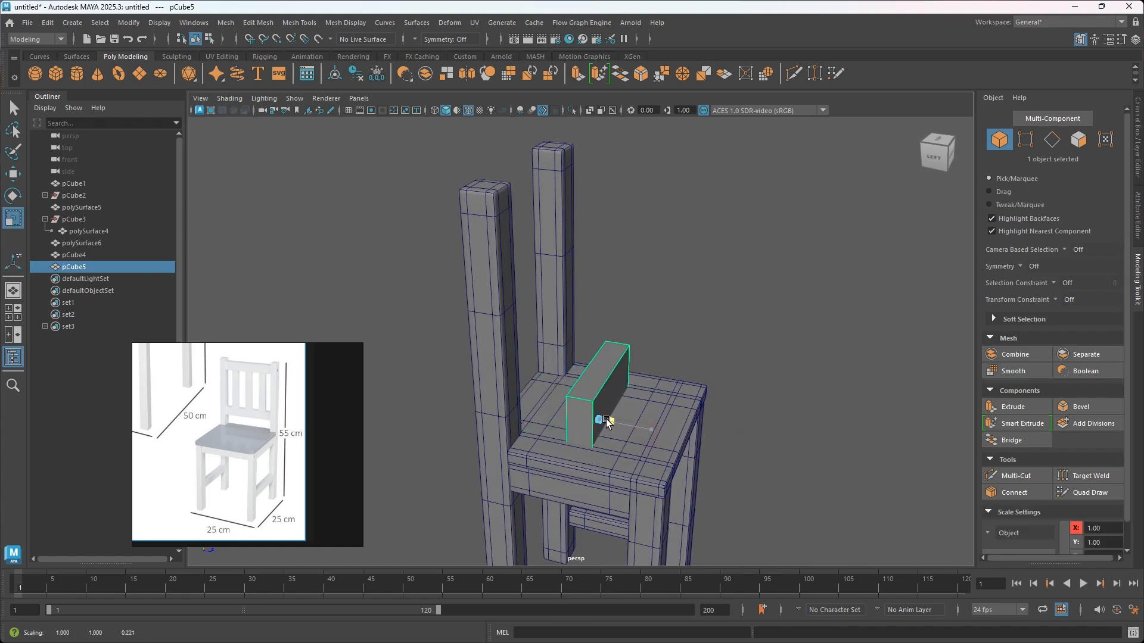
# Raise the cube to about Y 1.28 and scale it to about 0.24 in Y and 0.11 in Z
pyautogui.keyDown('alt'); pyautogui.moveTo(635, 466); pyautogui.dragTo(639, 463); pyautogui.keyUp('alt')
pyautogui.moveTo(600, 373); pyautogui.dragTo(605, 328)
pyautogui.press('w')
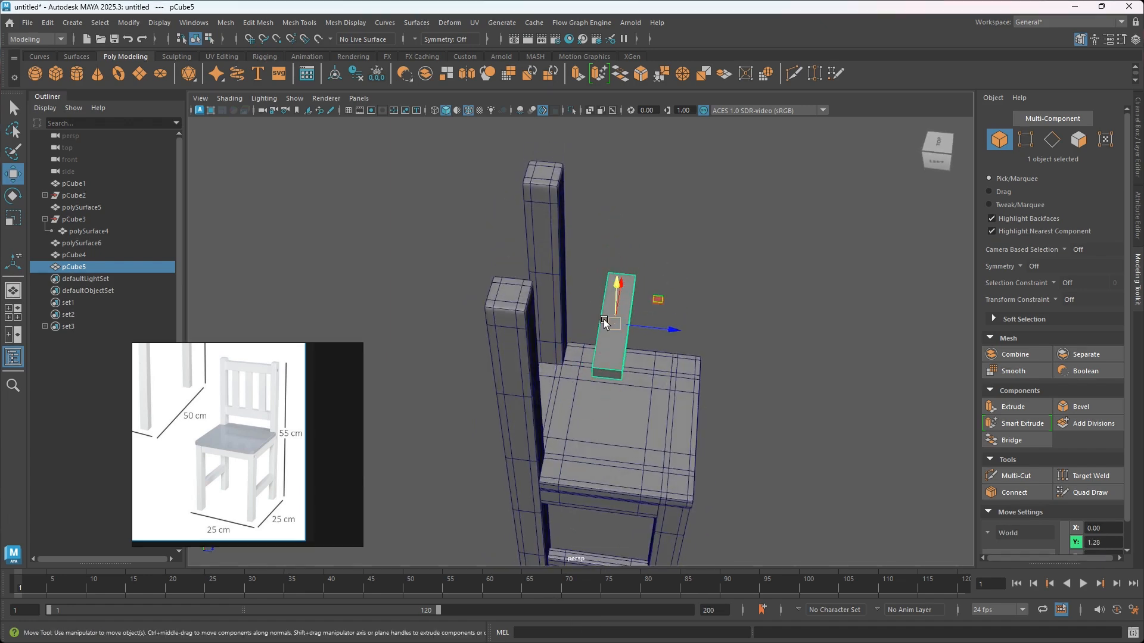
pyautogui.press('r')
pyautogui.click(616, 295)
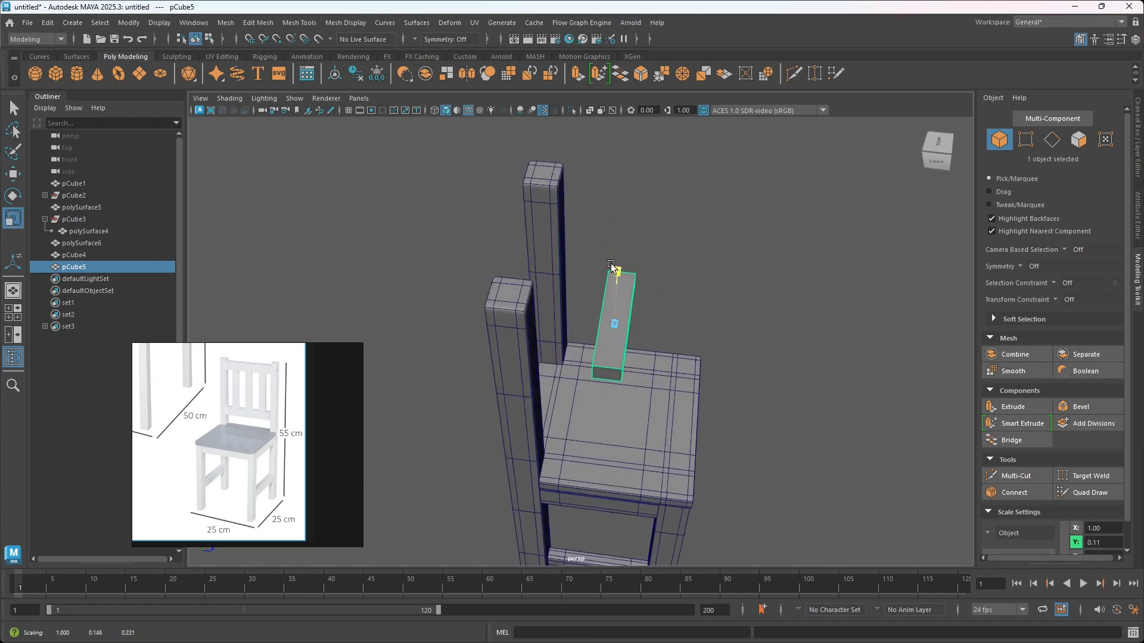
pyautogui.keyDown('alt'); pyautogui.moveTo(608, 227); pyautogui.dragTo(604, 306); pyautogui.keyUp('alt')
pyautogui.moveTo(643, 264); pyautogui.dragTo(627, 265)
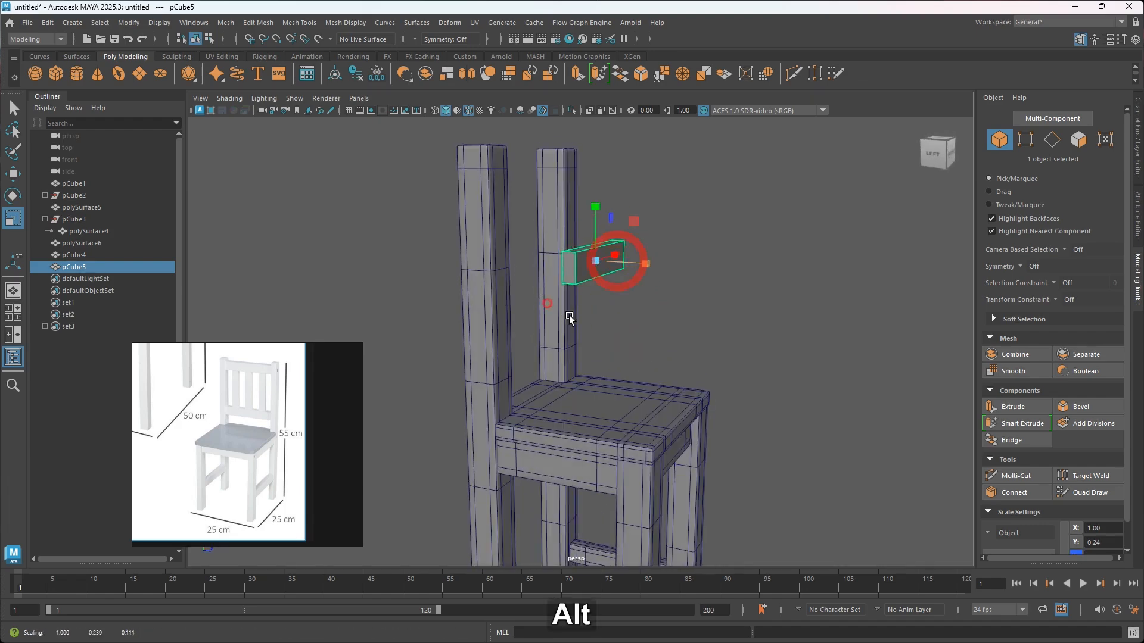
pyautogui.keyDown('alt'); pyautogui.moveTo(569, 319); pyautogui.dragTo(564, 326); pyautogui.keyUp('alt')
# Position the bar between the tops of the two rear posts, at about Y 2.00
pyautogui.press('w')
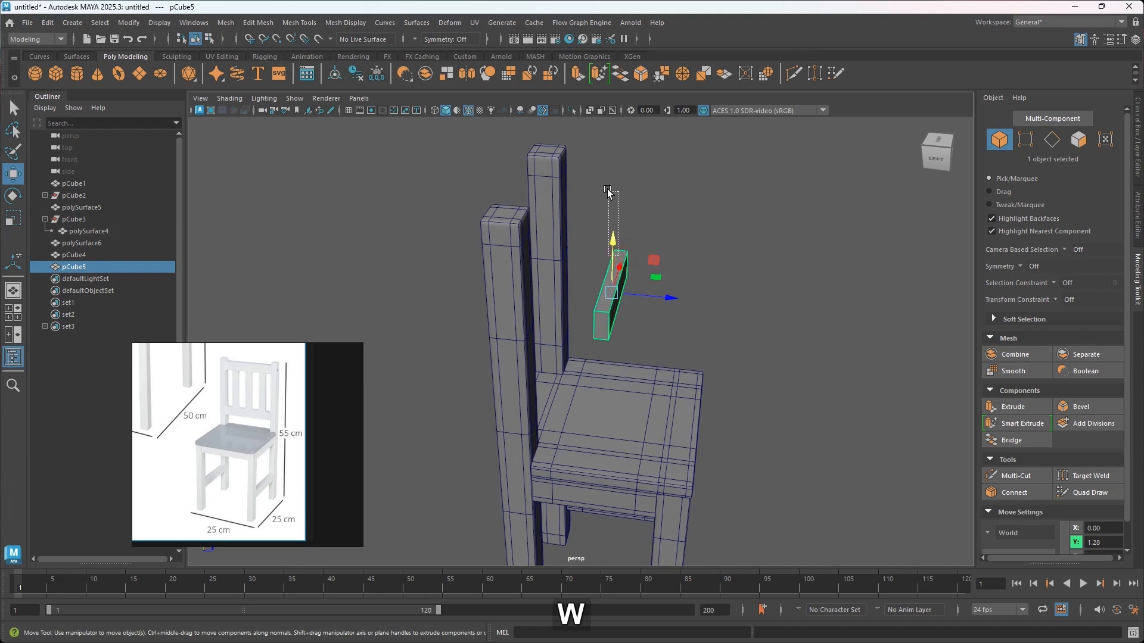
pyautogui.moveTo(614, 250); pyautogui.dragTo(605, 192)
pyautogui.moveTo(655, 231); pyautogui.dragTo(590, 223)
pyautogui.keyDown('alt'); pyautogui.moveTo(579, 266); pyautogui.dragTo(513, 268); pyautogui.keyUp('alt')
pyautogui.keyDown('alt'); pyautogui.moveTo(518, 345); pyautogui.dragTo(509, 435, button='middle'); pyautogui.keyUp('alt')
pyautogui.scroll(3, 522, 343)
pyautogui.moveTo(522, 345)
pyautogui.keyDown('alt'); pyautogui.mouseDown()
pyautogui.moveTo(523, 370)
pyautogui.moveTo(539, 339)
pyautogui.mouseUp(); pyautogui.keyUp('alt')
pyautogui.moveTo(491, 264); pyautogui.dragTo(487, 231)
# Fit the top rail's width to the rear posts at about 1.00 in X and lower it to about Y 1.90
pyautogui.press('r')
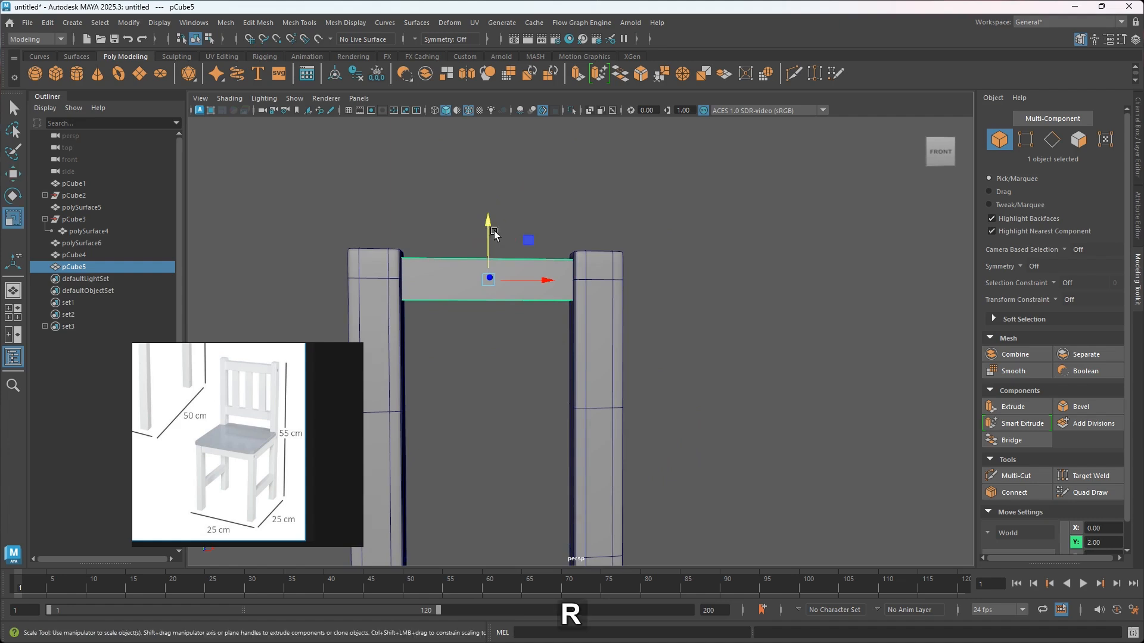
pyautogui.moveTo(531, 278); pyautogui.dragTo(540, 285)
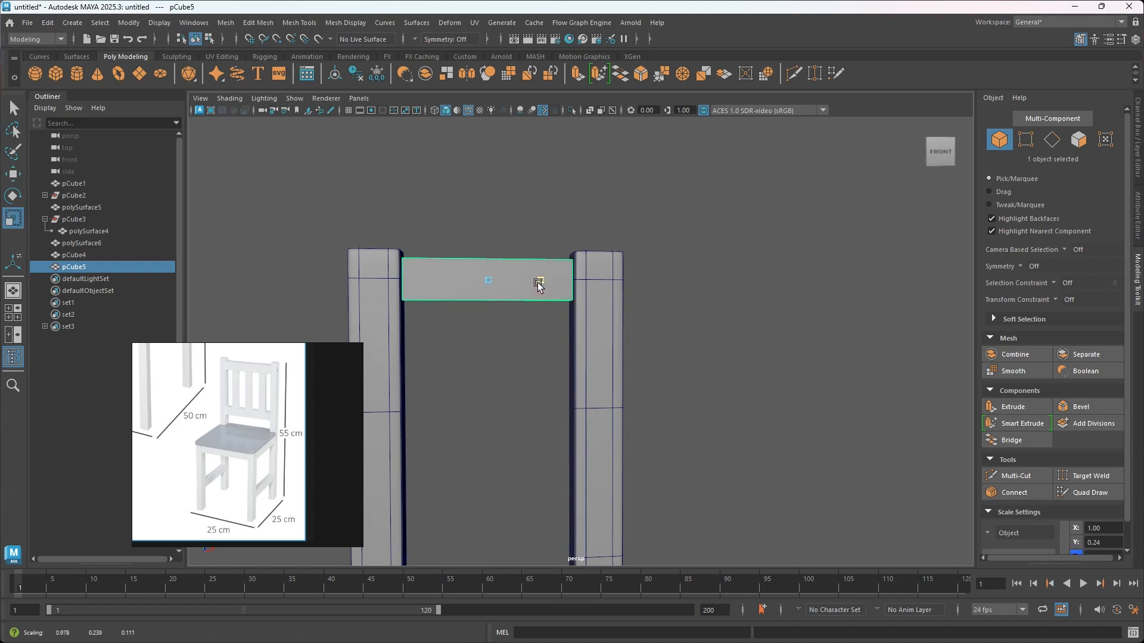
pyautogui.keyDown('alt'); pyautogui.moveTo(538, 320); pyautogui.dragTo(540, 331); pyautogui.keyUp('alt')
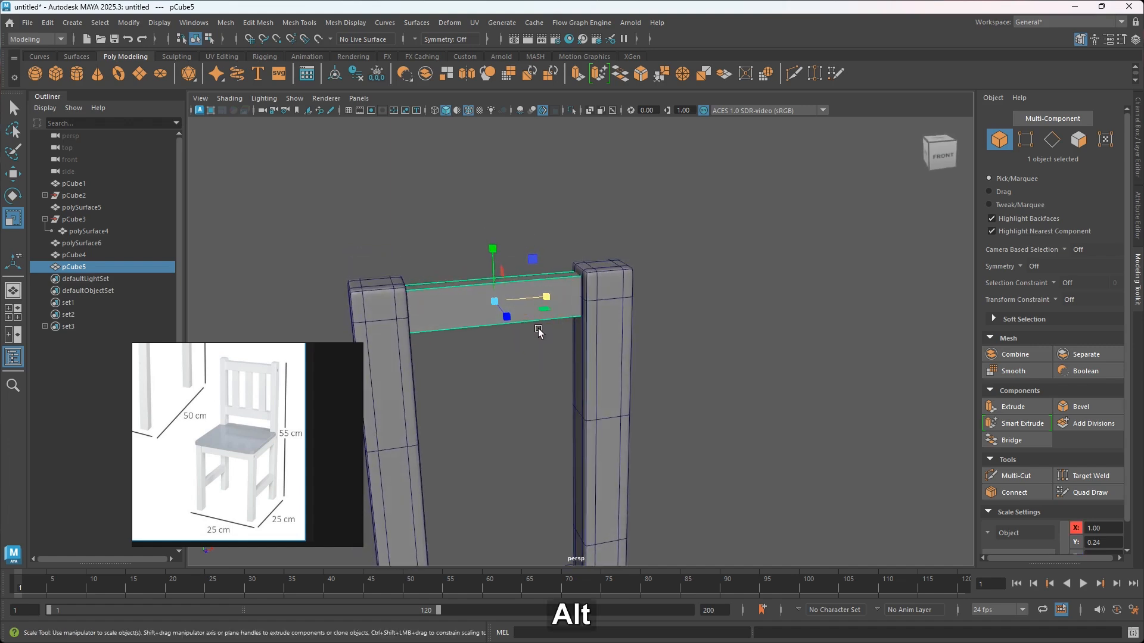
pyautogui.press('w')
pyautogui.moveTo(493, 249); pyautogui.dragTo(498, 264)
pyautogui.keyDown('alt'); pyautogui.moveTo(522, 368); pyautogui.dragTo(518, 375); pyautogui.keyUp('alt')
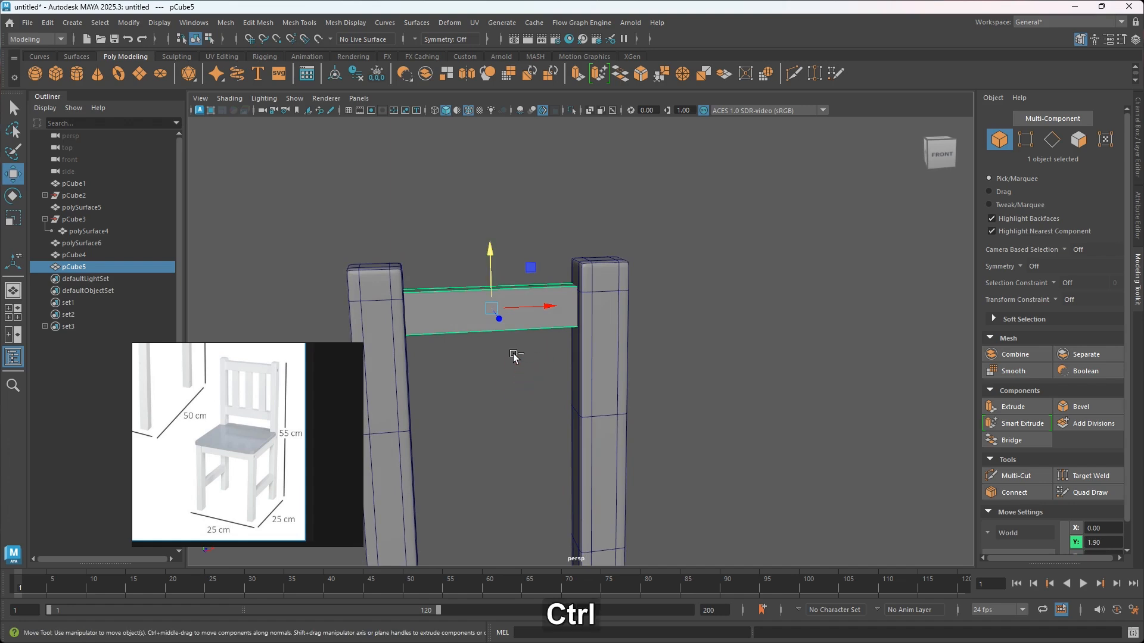
# Bevel the top rail's edges with Chamfer off, display it in smooth preview, and clear the selection
pyautogui.hotkey('ctrl', 'b')
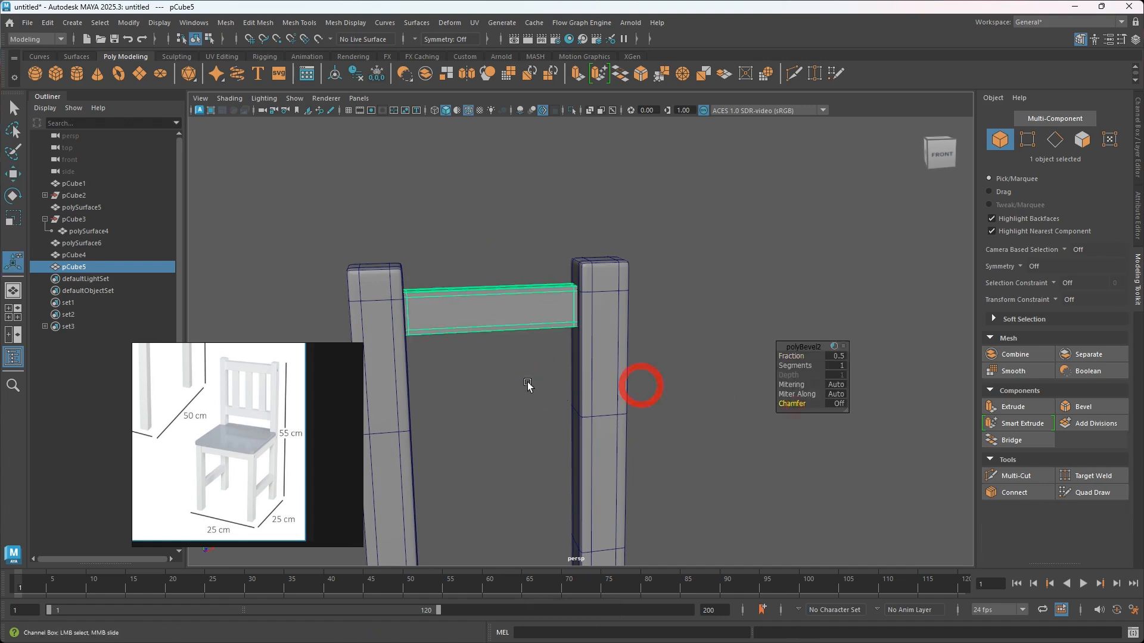
pyautogui.keyDown('alt'); pyautogui.moveTo(527, 386); pyautogui.dragTo(518, 383); pyautogui.keyUp('alt')
pyautogui.click(683, 381)
pyautogui.keyDown('alt'); pyautogui.moveTo(683, 381); pyautogui.dragTo(577, 409); pyautogui.keyUp('alt')
pyautogui.click(508, 310)
pyautogui.press('3')
pyautogui.click(678, 422)
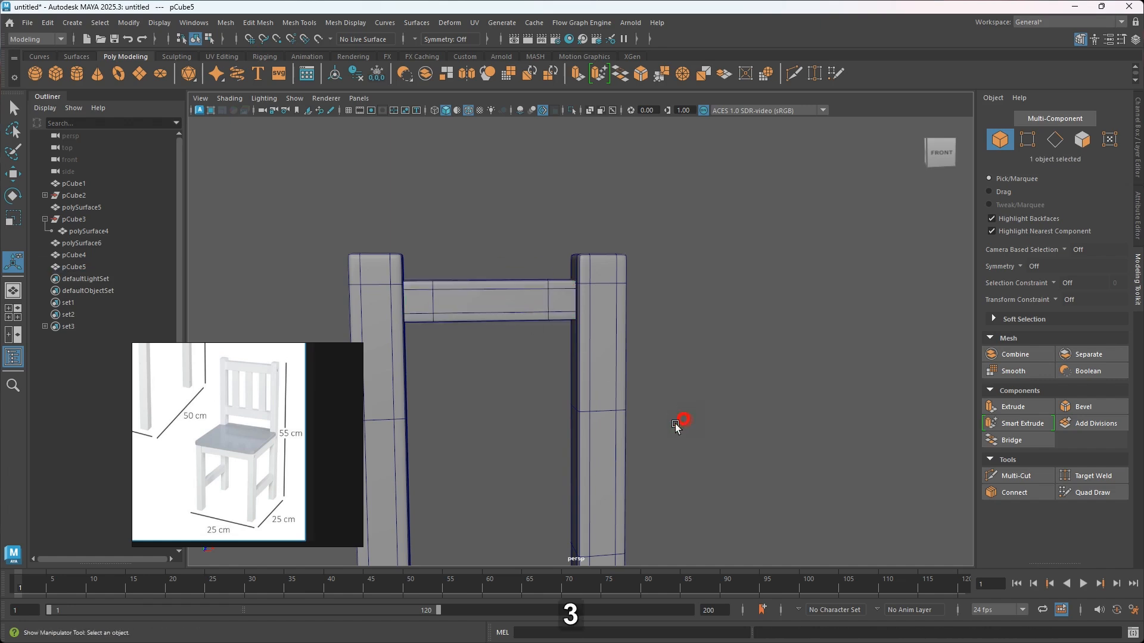
# Duplicate the top backrest rail straight down between the rear posts to about Y 0.78
pyautogui.keyDown('alt'); pyautogui.moveTo(675, 424); pyautogui.dragTo(544, 401); pyautogui.keyUp('alt')
pyautogui.keyDown('alt'); pyautogui.moveTo(544, 401); pyautogui.dragTo(606, 360, button='middle'); pyautogui.keyUp('alt')
pyautogui.keyDown('alt'); pyautogui.moveTo(605, 359); pyautogui.dragTo(615, 357); pyautogui.keyUp('alt')
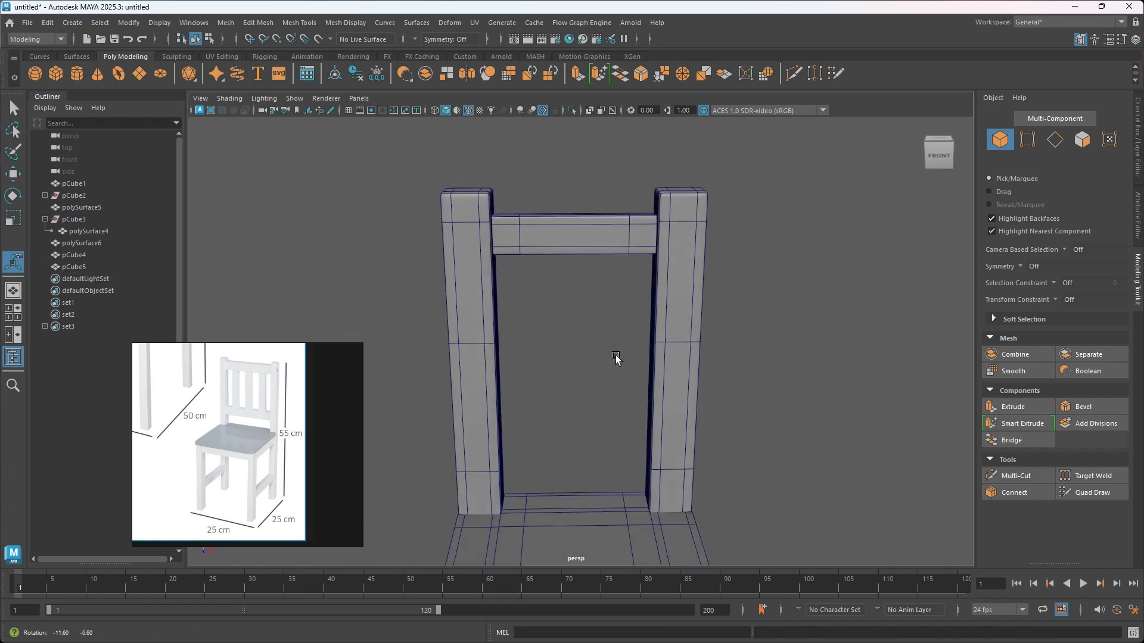
pyautogui.click(599, 241)
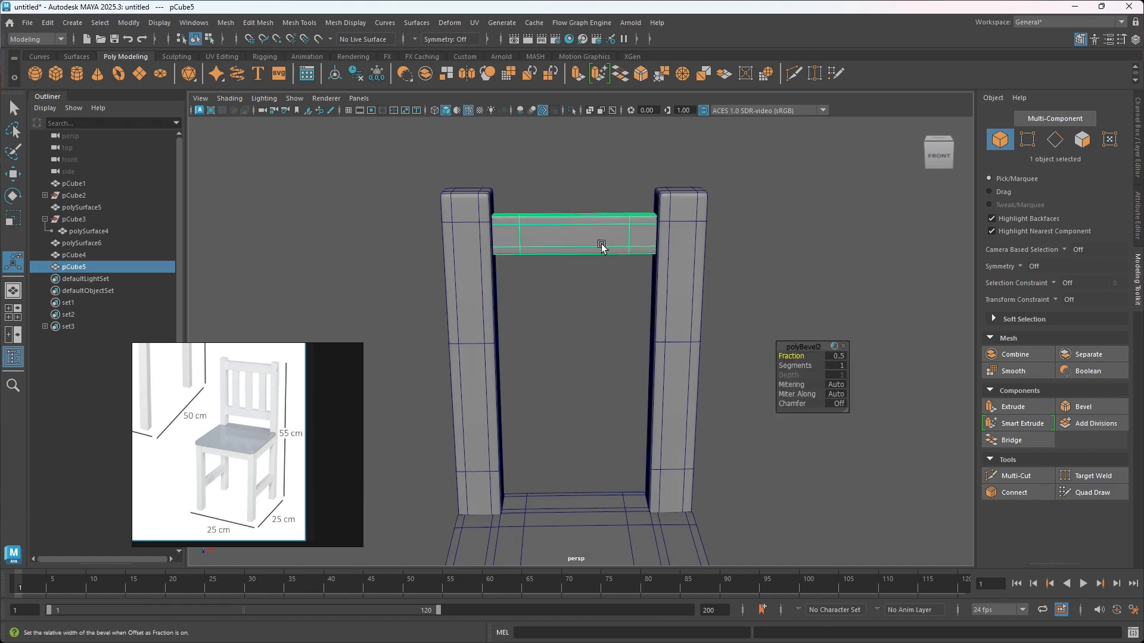
pyautogui.press('w')
pyautogui.moveTo(575, 178)
pyautogui.keyDown('shift'); pyautogui.mouseDown()
pyautogui.moveTo(577, 324)
pyautogui.moveTo(601, 360)
pyautogui.moveTo(575, 355)
pyautogui.mouseUp(); pyautogui.keyUp('shift')
# Select both backrest rails together and shift them along Z to about -0.64, within the thickness of the rear posts
pyautogui.keyDown('alt'); pyautogui.moveTo(558, 400); pyautogui.dragTo(661, 420); pyautogui.keyUp('alt')
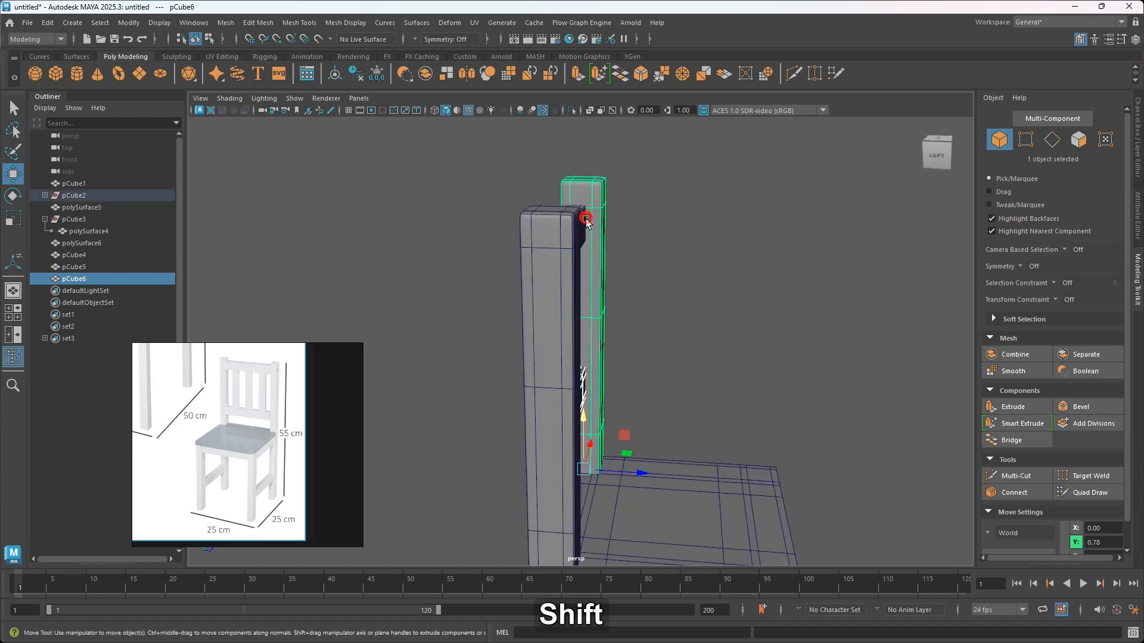
pyautogui.keyDown('alt'); pyautogui.moveTo(659, 360); pyautogui.dragTo(745, 370); pyautogui.keyUp('alt')
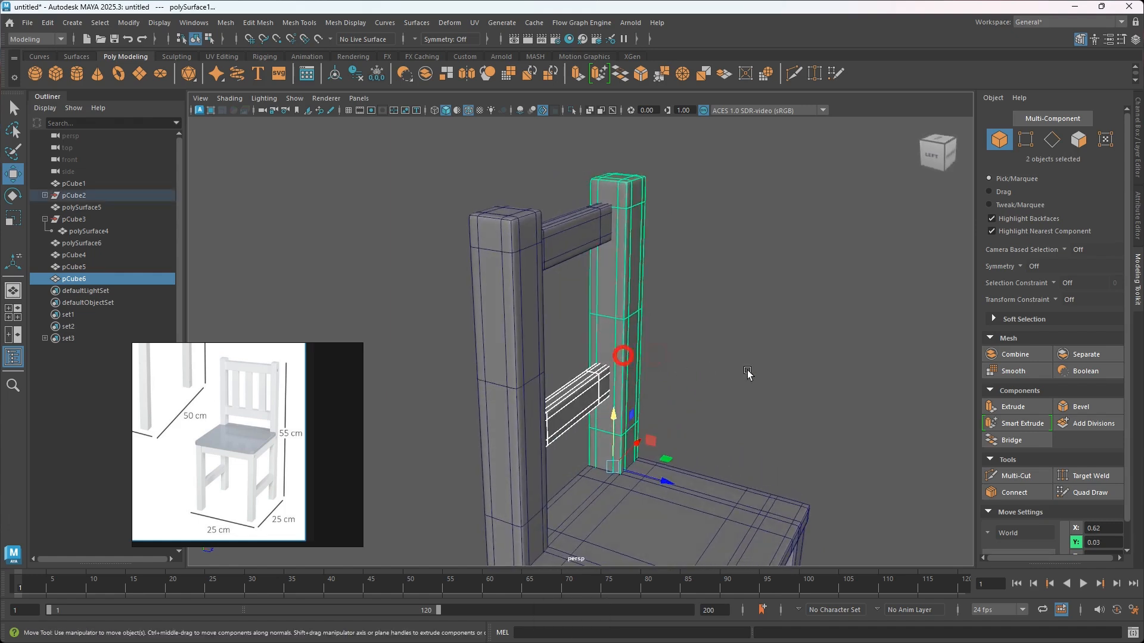
pyautogui.keyDown('shift'); pyautogui.click(578, 261); pyautogui.keyUp('shift')
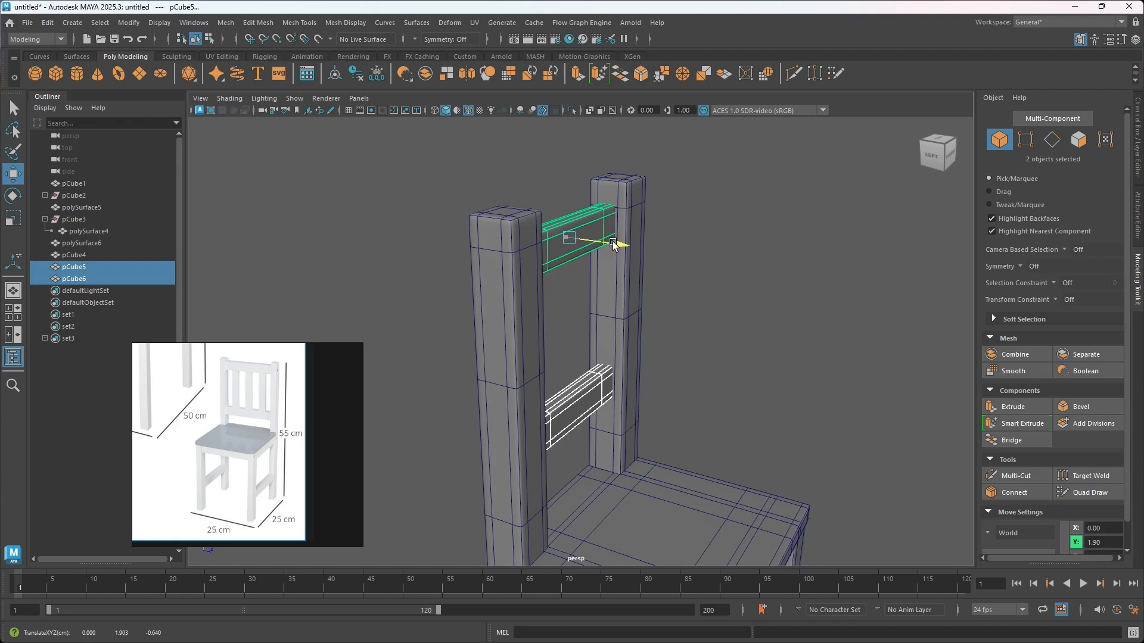
pyautogui.moveTo(569, 187); pyautogui.dragTo(569, 190)
pyautogui.keyDown('alt'); pyautogui.moveTo(753, 401); pyautogui.dragTo(630, 391); pyautogui.keyUp('alt')
# Create a new polygon cube and raise it to about Y 1.20 between the backrest rails
pyautogui.click(832, 424)
pyautogui.keyDown('shift'); pyautogui.moveTo(816, 377); pyautogui.dragTo(814, 405, button='right'); pyautogui.keyUp('shift')
pyautogui.keyDown('alt'); pyautogui.moveTo(701, 504); pyautogui.dragTo(631, 489); pyautogui.keyUp('alt')
pyautogui.keyDown('alt'); pyautogui.moveTo(632, 489); pyautogui.dragTo(609, 477, button='middle'); pyautogui.keyUp('alt')
pyautogui.moveTo(638, 490); pyautogui.dragTo(630, 286)
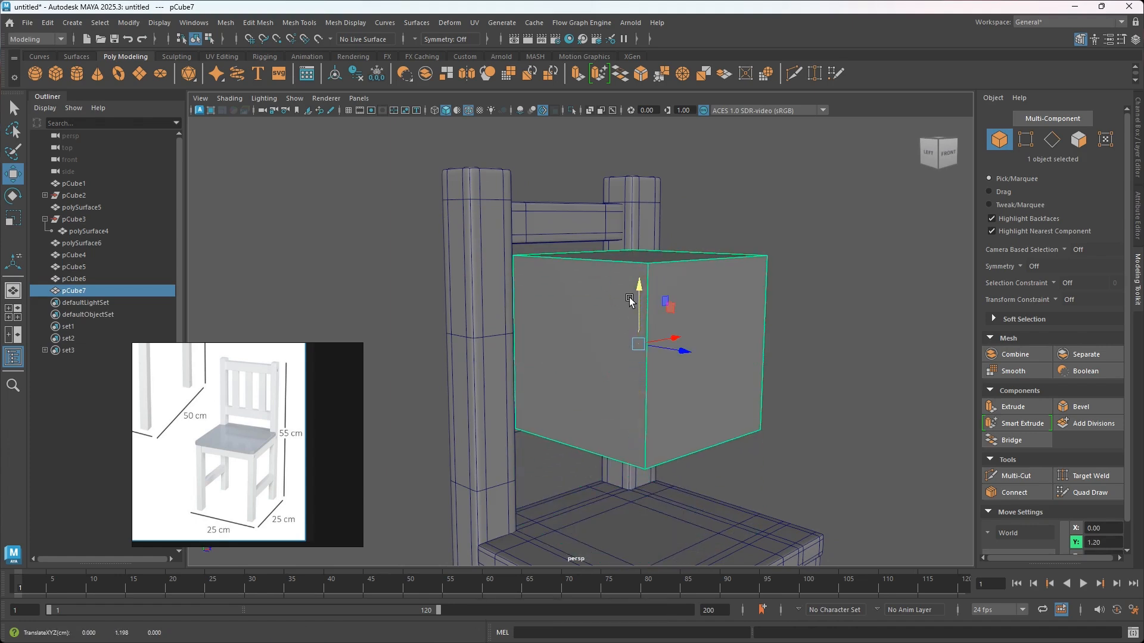
# Scale the cube into a slat about 0.18 in X and 0.08 in Z, and move it between the rails at about Z -0.65
pyautogui.press('r')
pyautogui.moveTo(679, 351); pyautogui.dragTo(661, 370)
pyautogui.keyDown('alt'); pyautogui.moveTo(687, 371); pyautogui.dragTo(636, 384); pyautogui.keyUp('alt')
pyautogui.keyDown('alt'); pyautogui.moveTo(640, 384); pyautogui.dragTo(612, 345); pyautogui.keyUp('alt')
pyautogui.press('w')
pyautogui.keyDown('alt'); pyautogui.moveTo(658, 438); pyautogui.dragTo(563, 413); pyautogui.keyUp('alt')
pyautogui.keyDown('alt'); pyautogui.moveTo(564, 413); pyautogui.dragTo(545, 414, button='middle'); pyautogui.keyUp('alt')
pyautogui.keyDown('alt'); pyautogui.moveTo(545, 411); pyautogui.dragTo(537, 403); pyautogui.keyUp('alt')
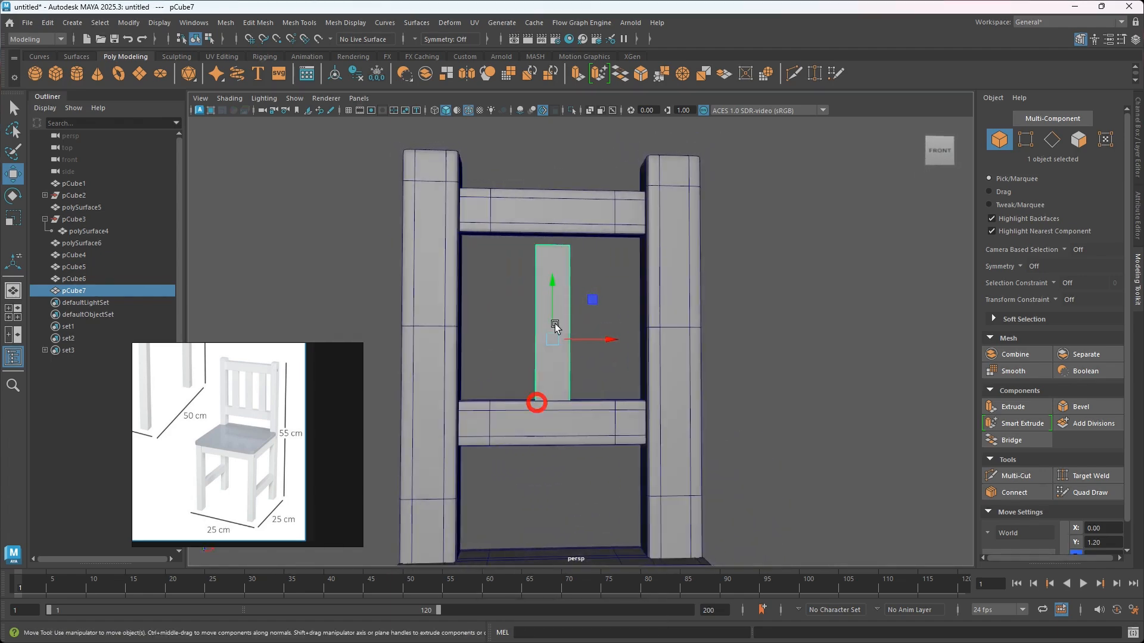
# Raise the slat to about Y 1.31 to meet the top rail and narrow it to about 0.13 in X
pyautogui.moveTo(556, 295); pyautogui.dragTo(551, 270)
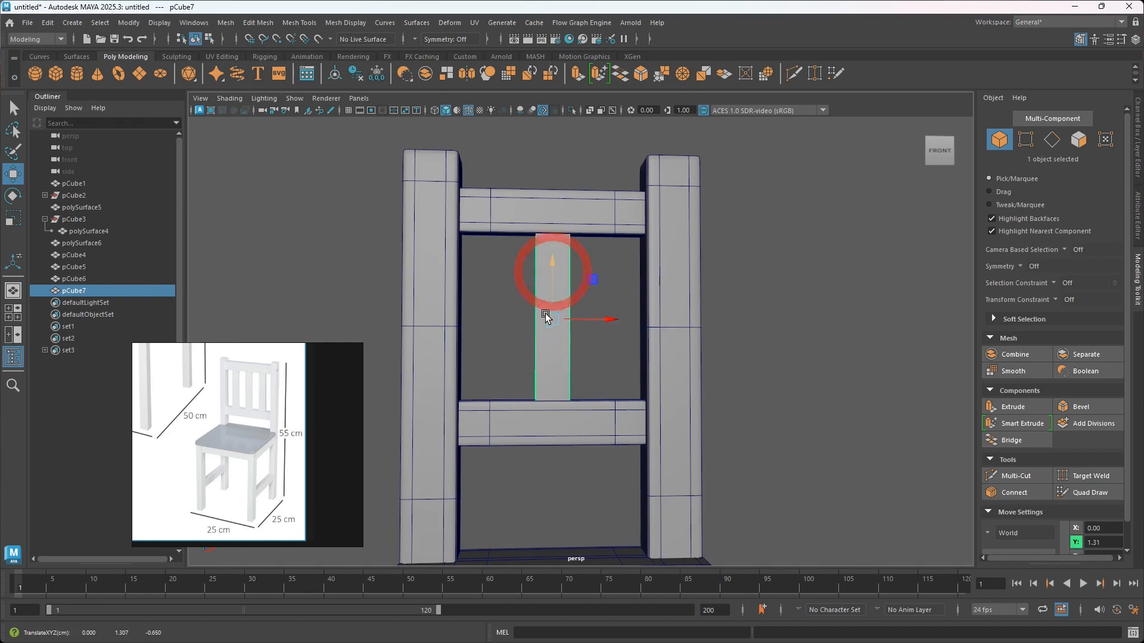
pyautogui.keyDown('alt'); pyautogui.moveTo(549, 327); pyautogui.dragTo(553, 354, button='middle'); pyautogui.keyUp('alt')
pyautogui.press('r')
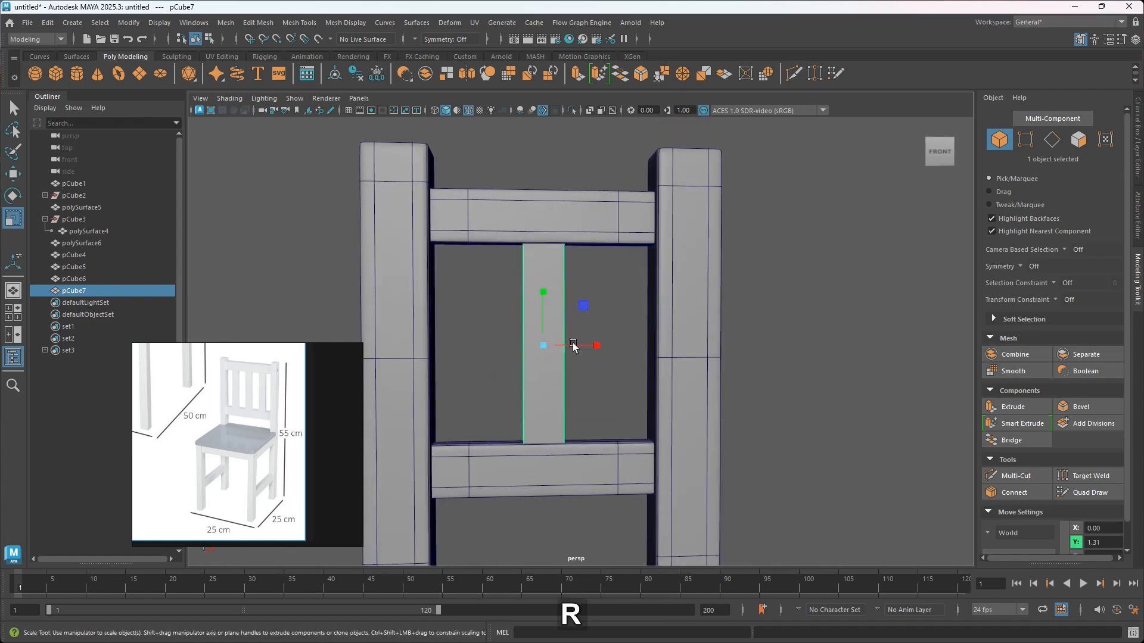
pyautogui.moveTo(596, 346); pyautogui.dragTo(584, 348)
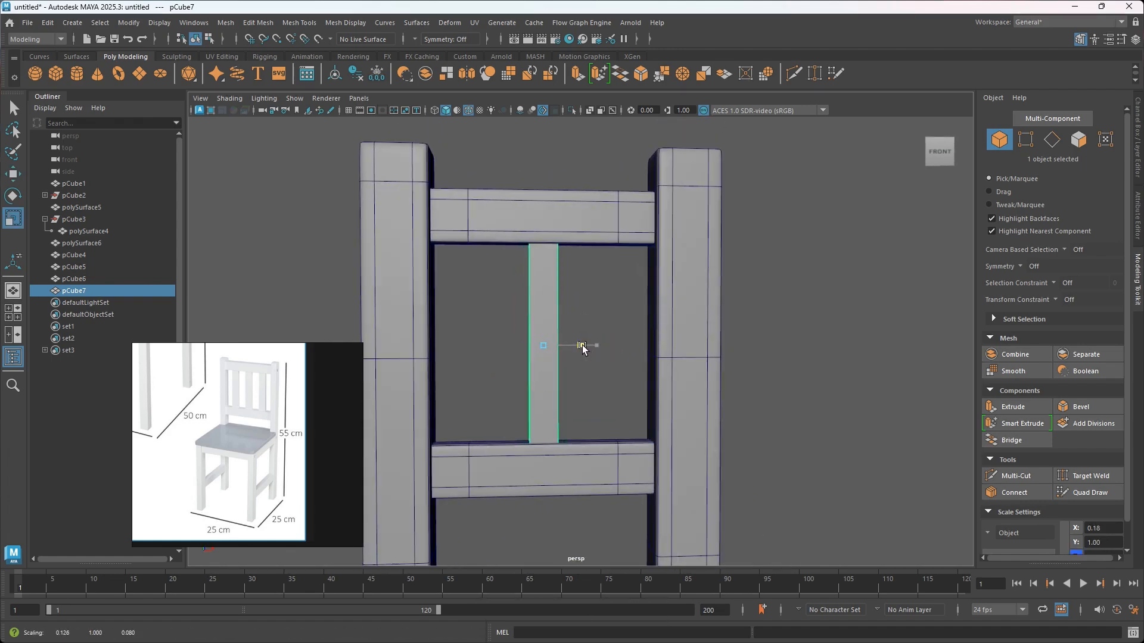
pyautogui.keyDown('alt'); pyautogui.moveTo(571, 386); pyautogui.dragTo(566, 401); pyautogui.keyUp('alt')
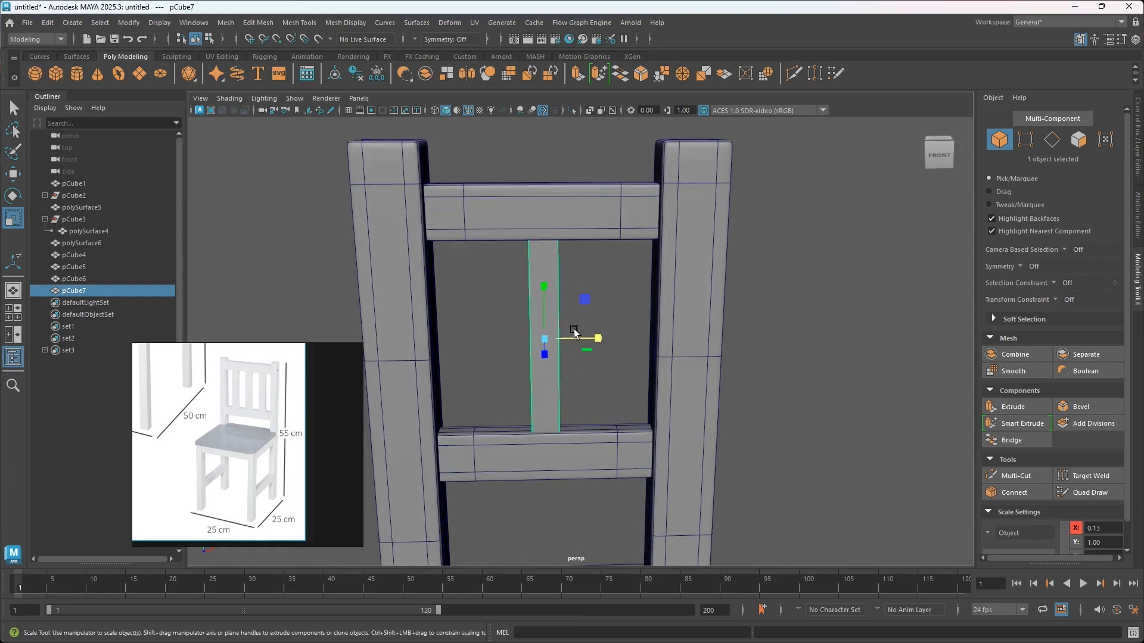
# Shift the slat to about X -0.02, bevel its edges with Chamfer off, and display it in smooth preview
pyautogui.press('w')
pyautogui.moveTo(610, 339); pyautogui.dragTo(608, 337)
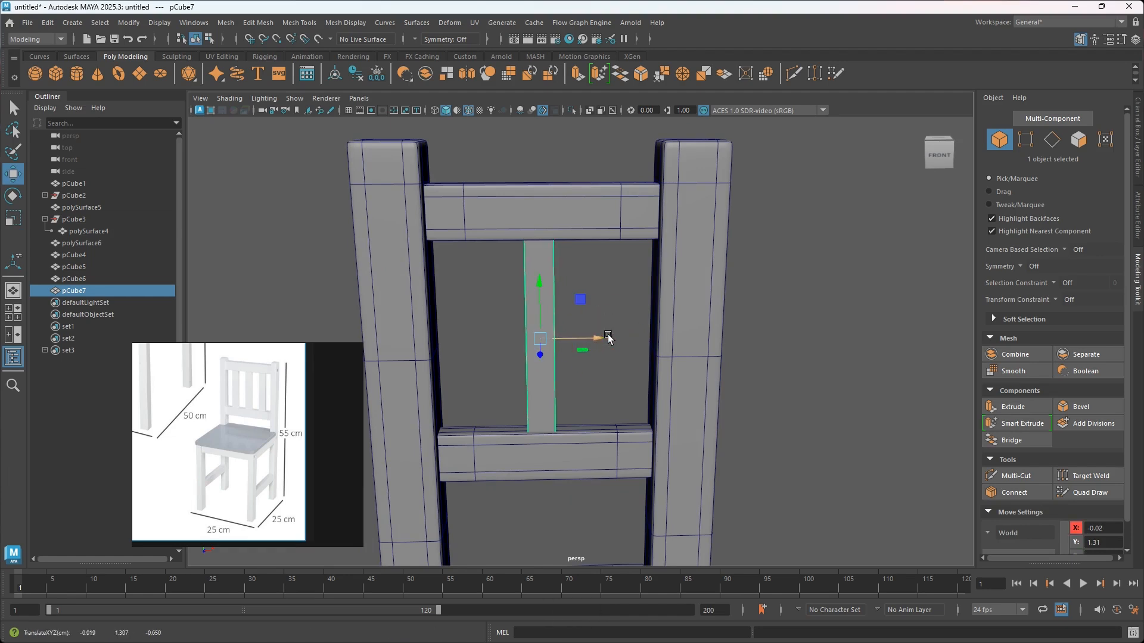
pyautogui.hotkey('ctrl', 'b')
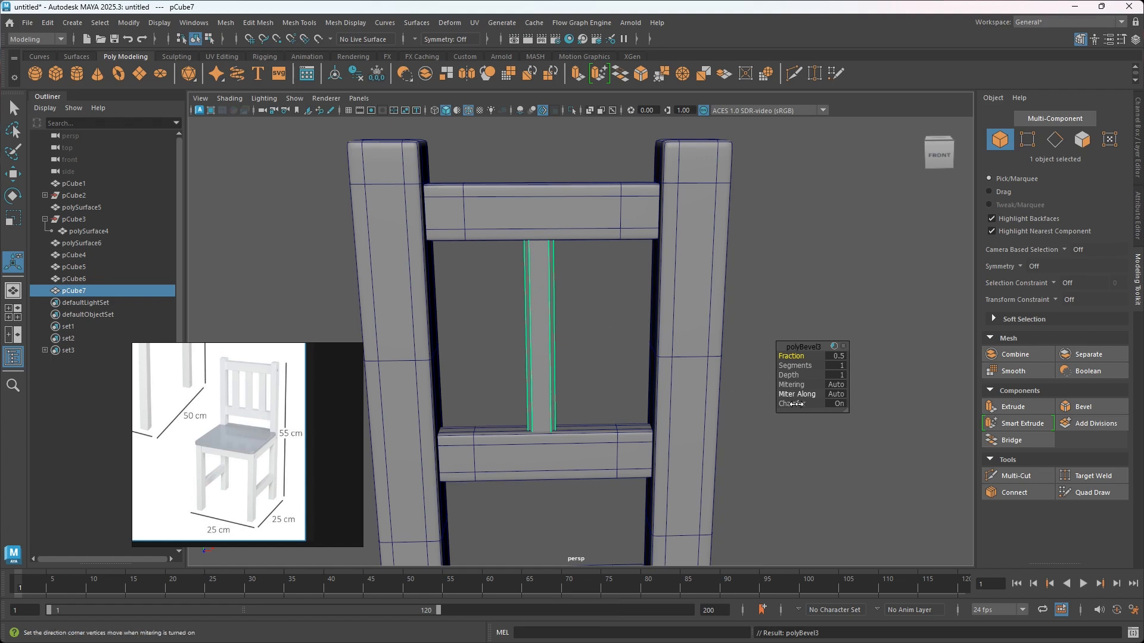
pyautogui.moveTo(805, 407); pyautogui.dragTo(522, 377)
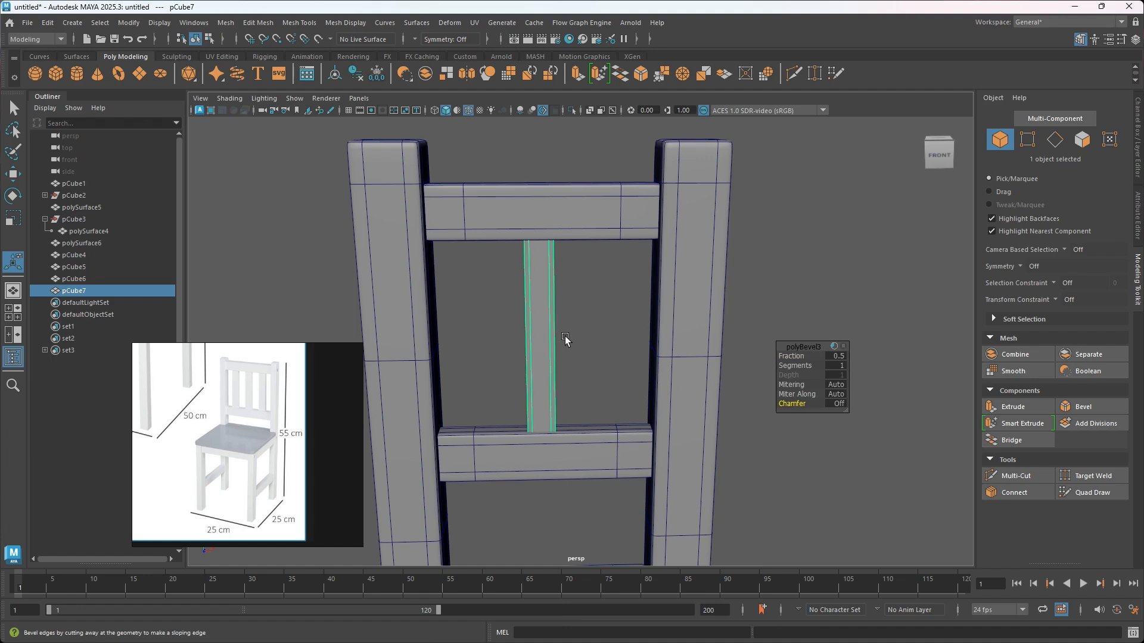
pyautogui.press('3')
pyautogui.click(582, 334)
pyautogui.keyDown('alt'); pyautogui.moveTo(582, 334); pyautogui.dragTo(544, 374); pyautogui.keyUp('alt')
# Duplicate the middle slat to both sides, at about X 0.28 and X -0.32
pyautogui.click(541, 361)
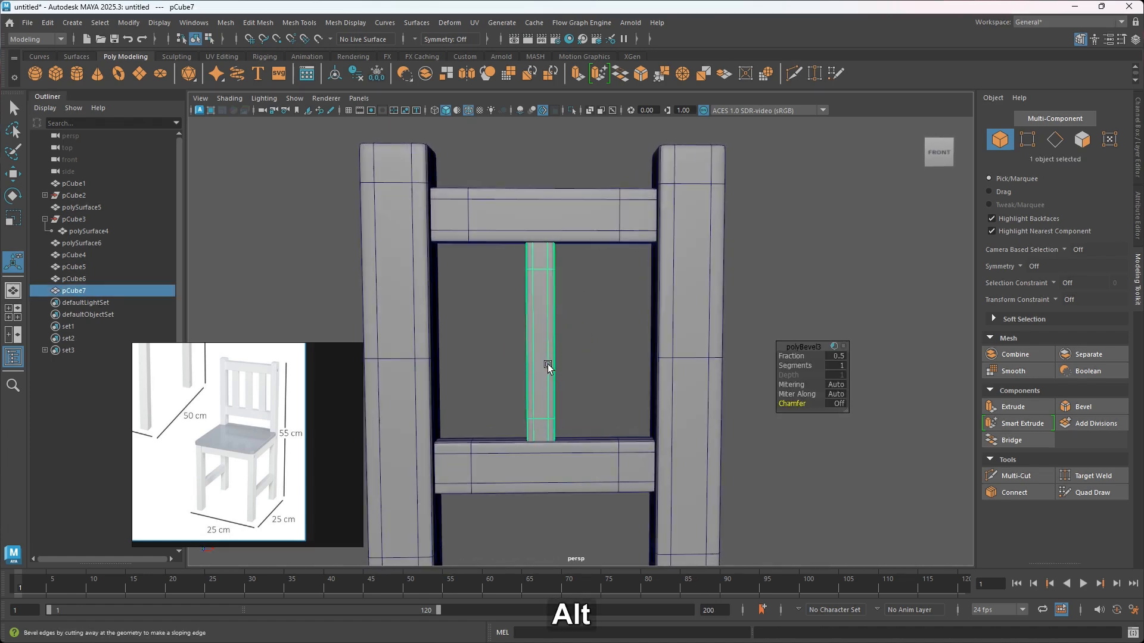
pyautogui.press('w')
pyautogui.keyDown('shift'); pyautogui.moveTo(598, 345); pyautogui.dragTo(649, 339); pyautogui.keyUp('shift')
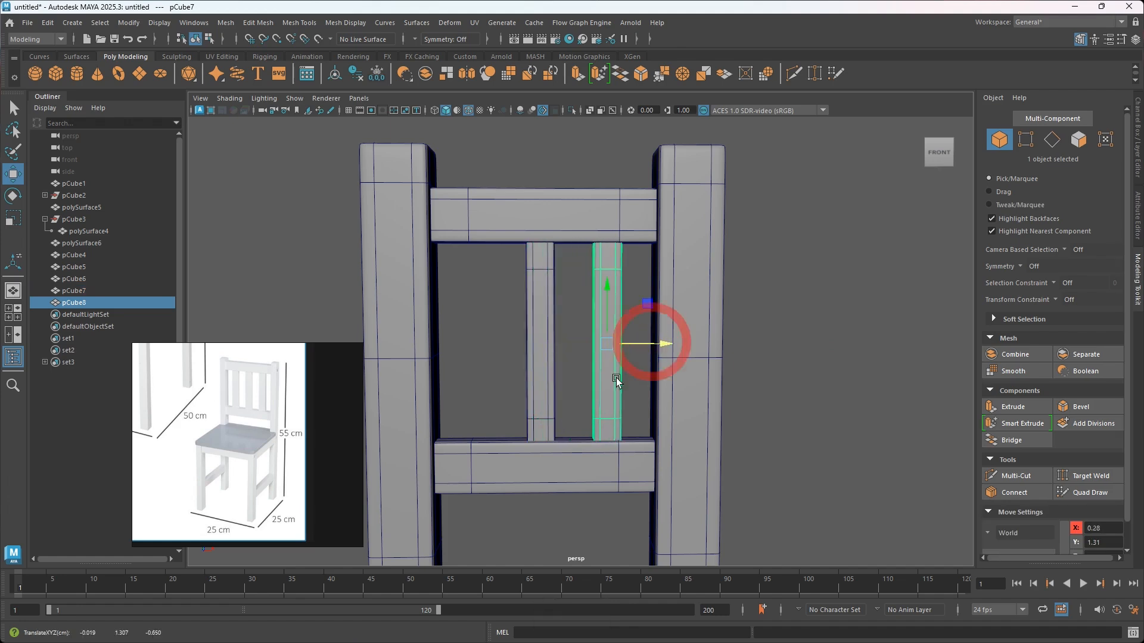
pyautogui.click(542, 345)
pyautogui.moveTo(607, 347)
pyautogui.keyDown('shift'); pyautogui.mouseDown()
pyautogui.moveTo(532, 339)
pyautogui.moveTo(577, 384)
pyautogui.moveTo(516, 403)
pyautogui.moveTo(612, 485)
pyautogui.moveTo(592, 480)
pyautogui.mouseUp(); pyautogui.keyUp('shift')
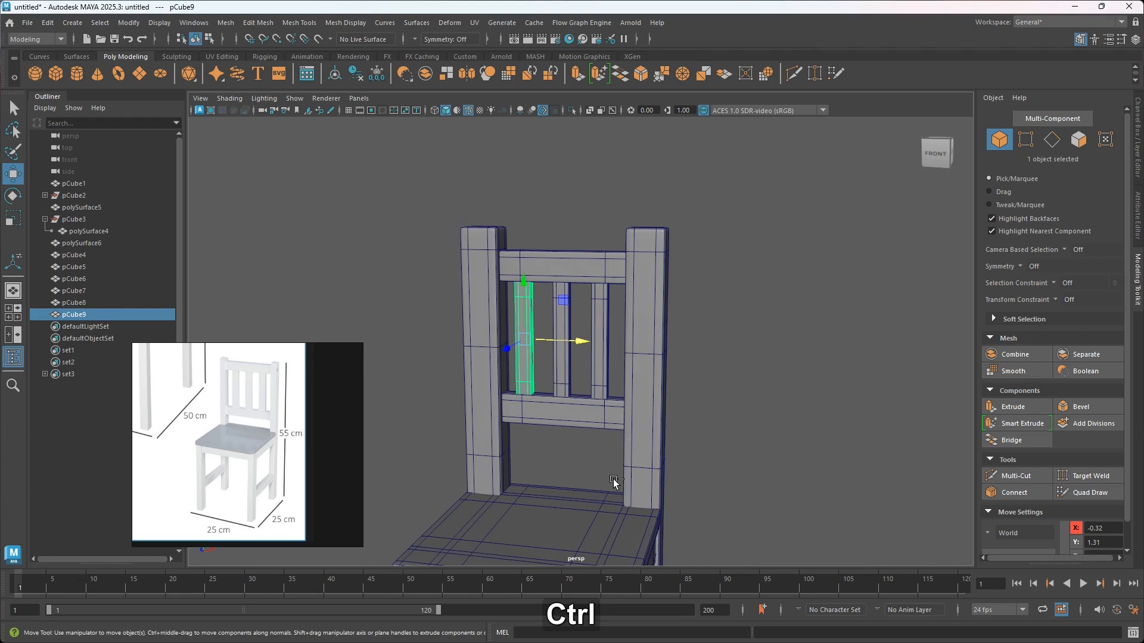
# Undo the two slat duplicates, the middle slat's bevel and smooth preview, and its sideways shift
pyautogui.hotkey('ctrl', 'z')
pyautogui.hotkey('ctrl', 'z')
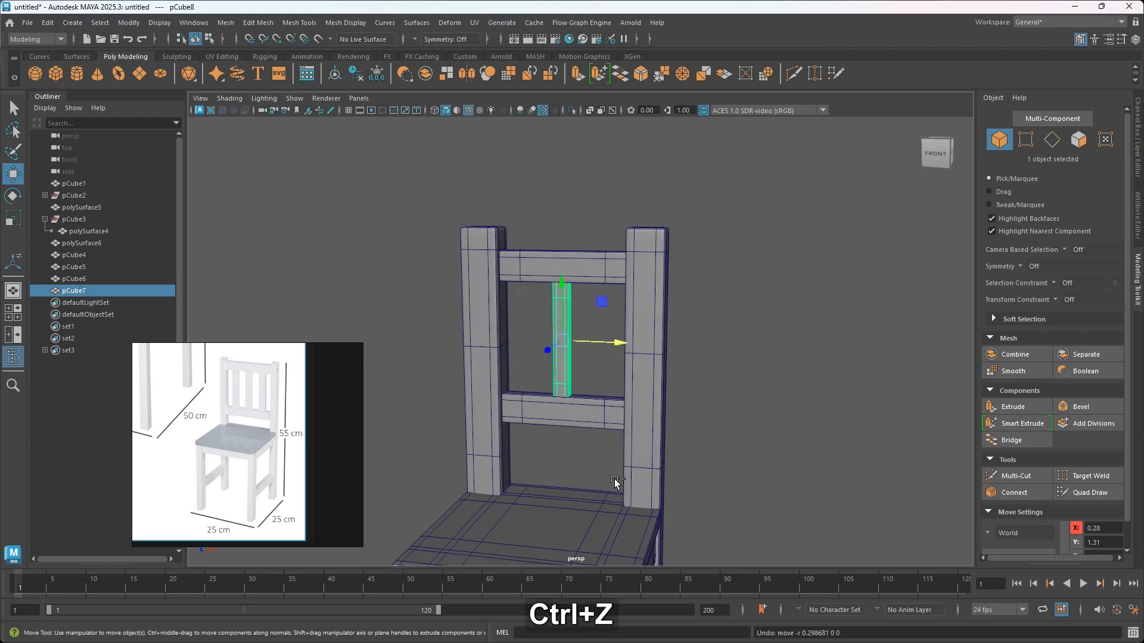
pyautogui.keyDown('alt'); pyautogui.moveTo(677, 439); pyautogui.dragTo(608, 452); pyautogui.keyUp('alt')
pyautogui.scroll(2, 593, 456)
pyautogui.keyDown('alt'); pyautogui.moveTo(590, 426); pyautogui.dragTo(591, 396, button='middle'); pyautogui.keyUp('alt')
pyautogui.press('1')
pyautogui.hotkey('ctrl', 'z')
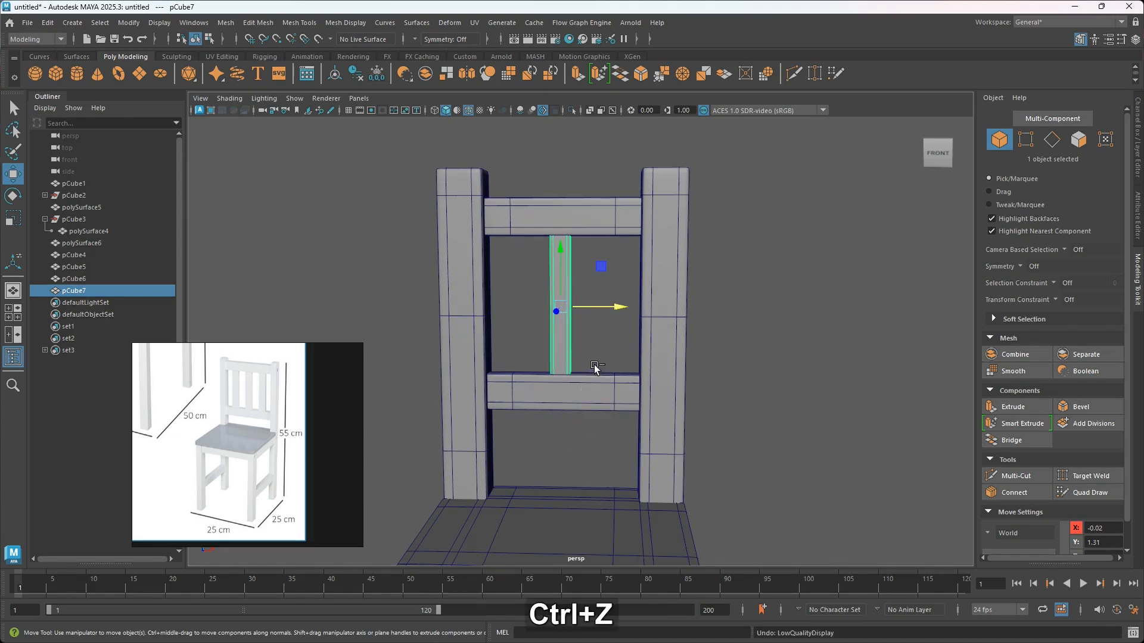
pyautogui.hotkey('ctrl', 'z')
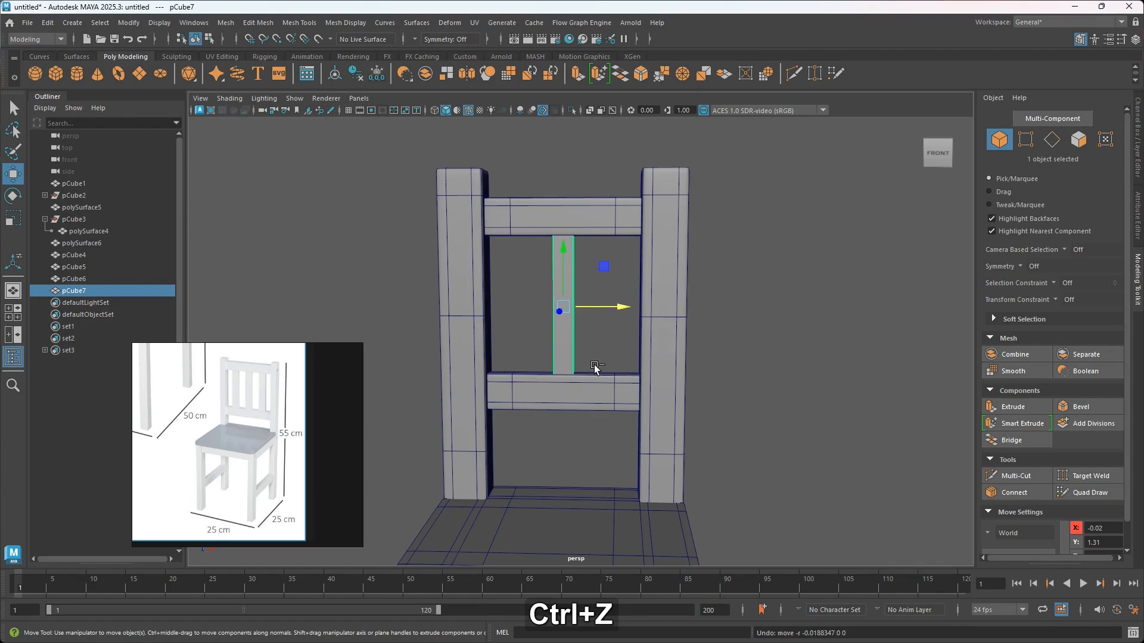
pyautogui.hotkey('ctrl', 'shift', 'z')
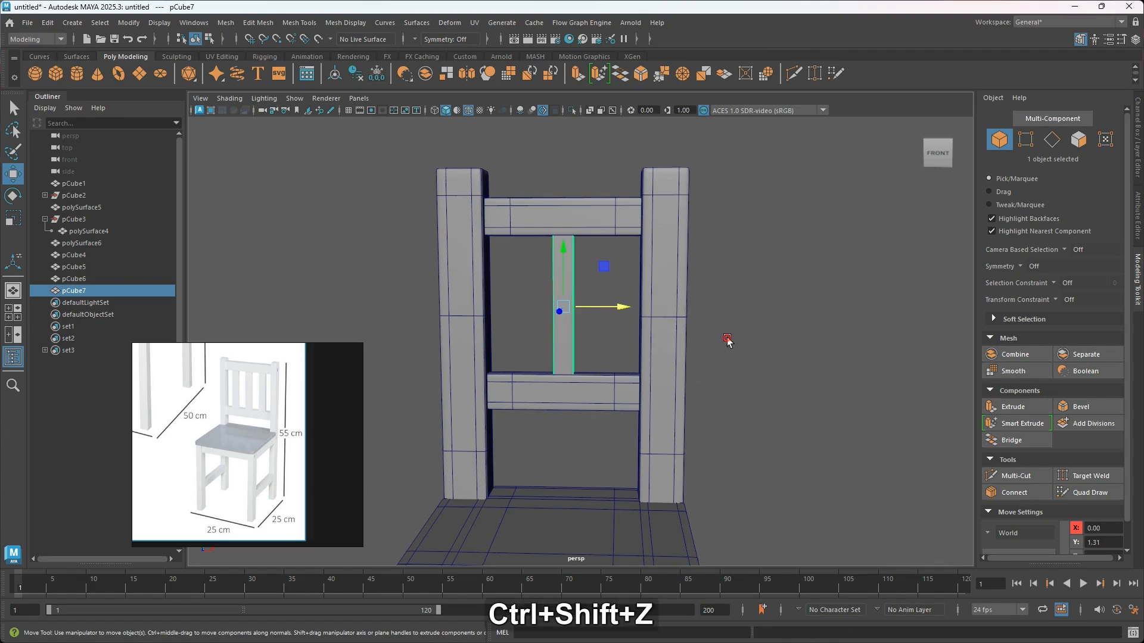
# Lower the backrest's bottom rail to about Y 0.49
pyautogui.keyDown('alt'); pyautogui.moveTo(586, 355); pyautogui.dragTo(571, 400); pyautogui.keyUp('alt')
pyautogui.click(596, 408)
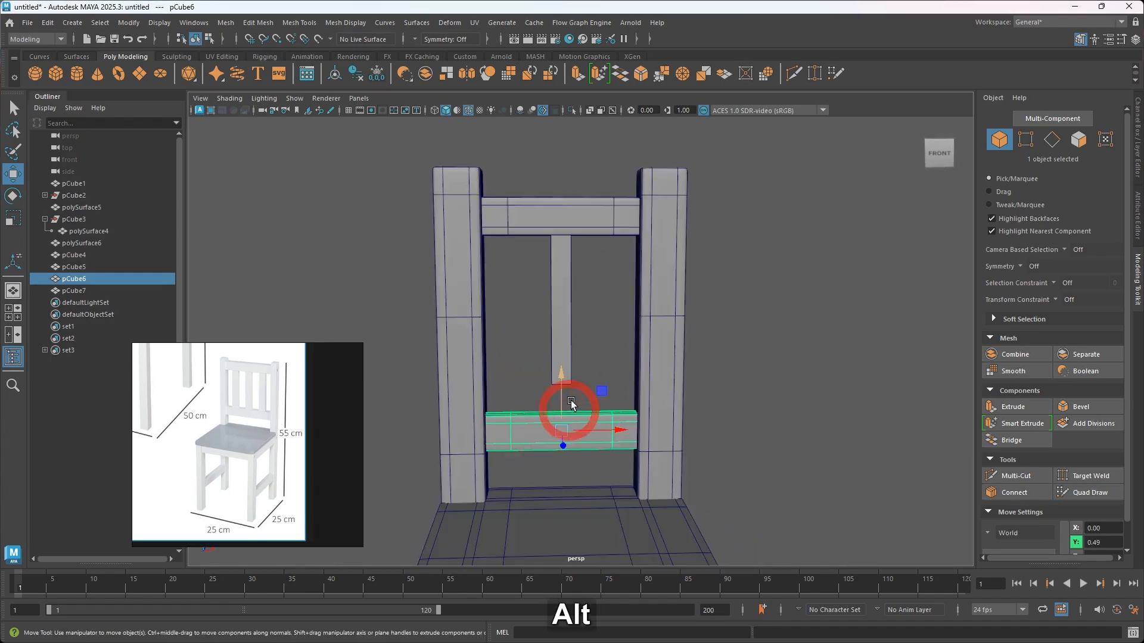
# Extend the slat's bottom face down to meet the lowered rail and return to object selection
pyautogui.scroll(2, 571, 405)
pyautogui.keyDown('alt'); pyautogui.moveTo(574, 440); pyautogui.dragTo(548, 401); pyautogui.keyUp('alt')
pyautogui.moveTo(548, 402); pyautogui.dragTo(537, 354, button='right')
pyautogui.click(515, 456)
pyautogui.click(520, 452)
pyautogui.keyDown('alt'); pyautogui.moveTo(521, 452); pyautogui.dragTo(572, 480); pyautogui.keyUp('alt')
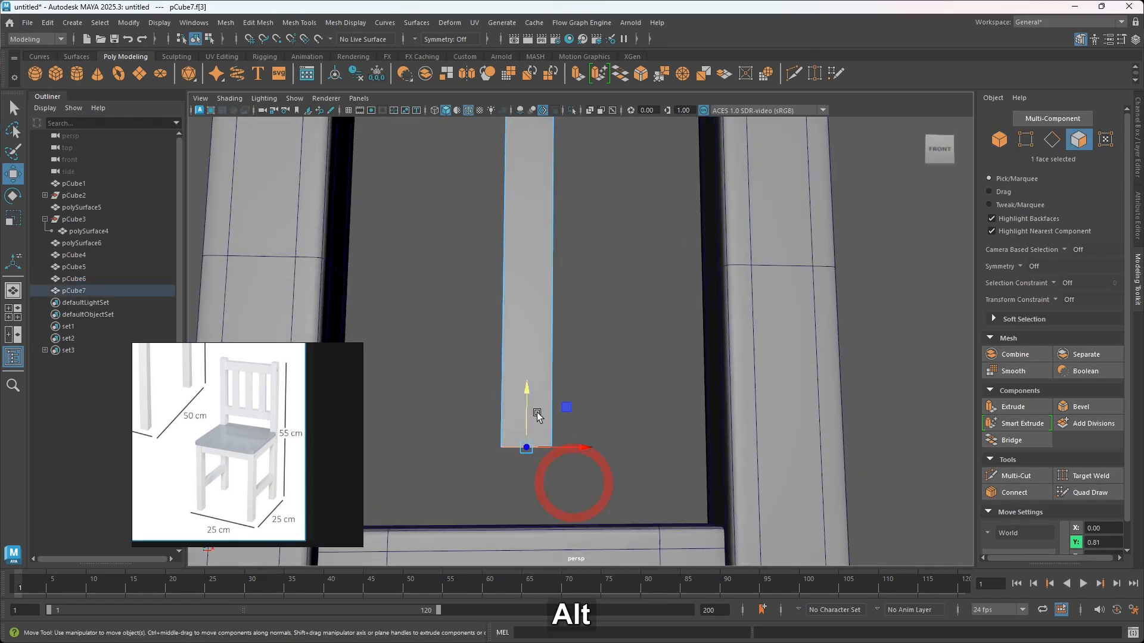
pyautogui.moveTo(529, 397)
pyautogui.mouseDown()
pyautogui.moveTo(528, 472)
pyautogui.moveTo(547, 429)
pyautogui.moveTo(538, 398)
pyautogui.mouseUp()
pyautogui.scroll(-4, 538, 398)
pyautogui.keyDown('alt'); pyautogui.moveTo(538, 398); pyautogui.dragTo(522, 451, button='middle'); pyautogui.keyUp('alt')
pyautogui.moveTo(556, 366); pyautogui.dragTo(619, 289, button='right')
pyautogui.keyDown('alt'); pyautogui.moveTo(646, 426); pyautogui.dragTo(633, 400); pyautogui.keyUp('alt')
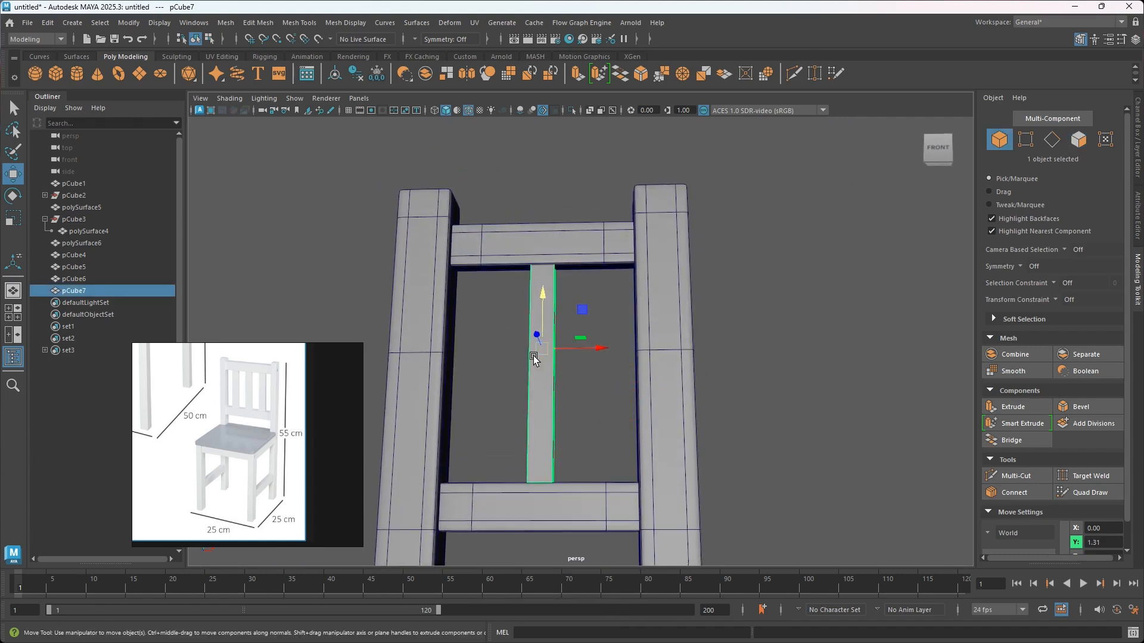
pyautogui.keyDown('alt'); pyautogui.moveTo(533, 359); pyautogui.dragTo(544, 379); pyautogui.keyUp('alt')
pyautogui.keyDown('alt'); pyautogui.moveTo(552, 368); pyautogui.dragTo(547, 401, button='middle'); pyautogui.keyUp('alt')
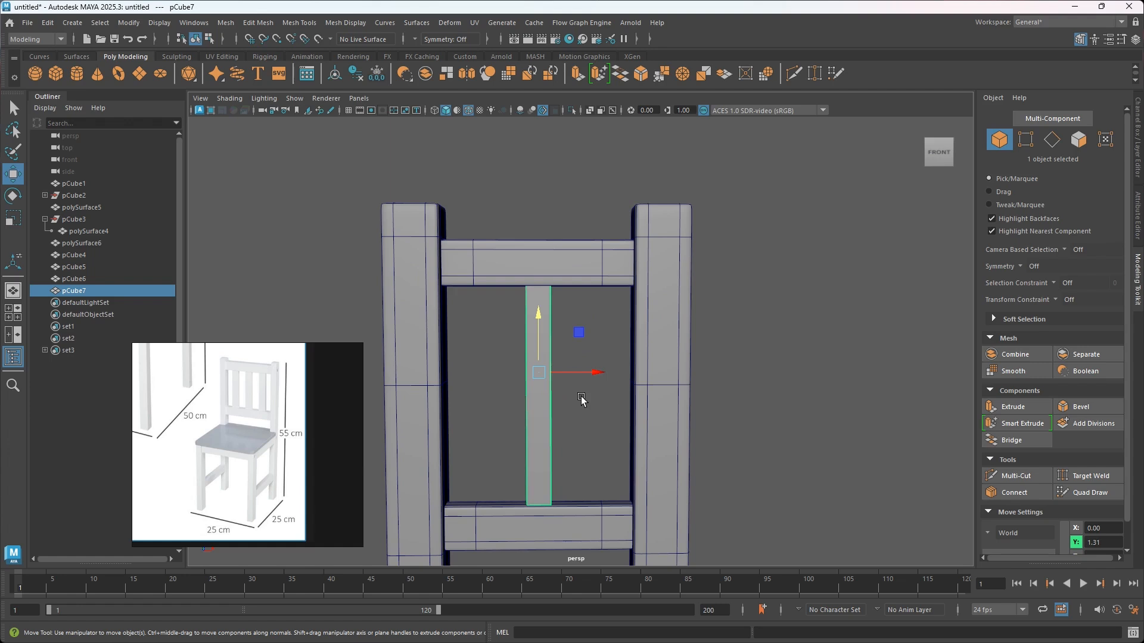
# Edit the slat's pivot and reset it to the center of the slat
pyautogui.press('d')
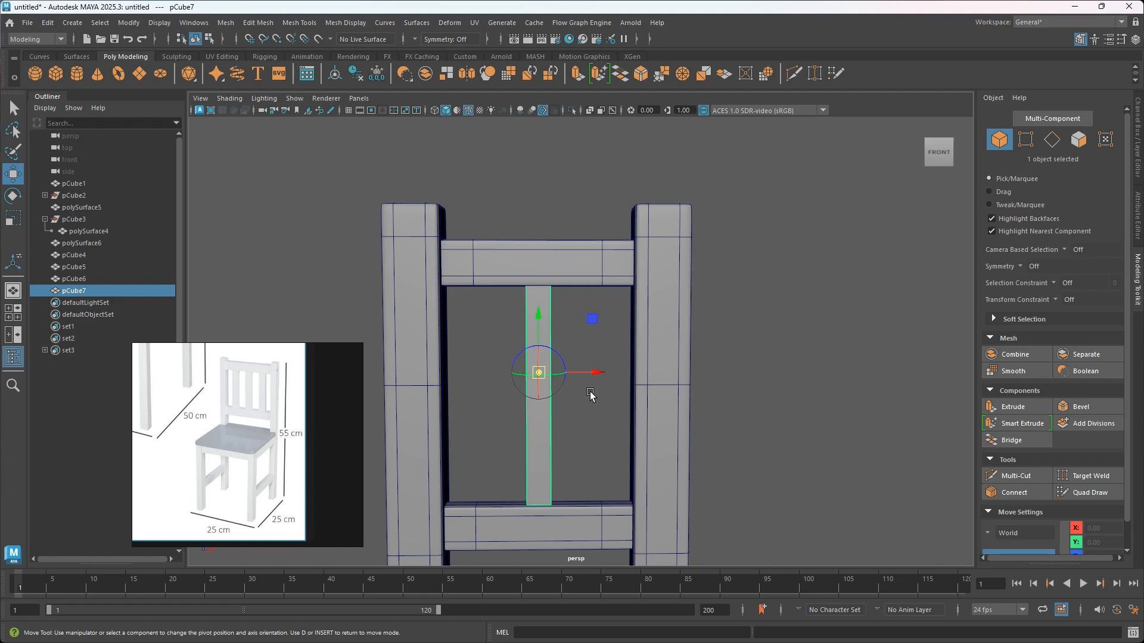
pyautogui.moveTo(591, 376); pyautogui.dragTo(552, 374)
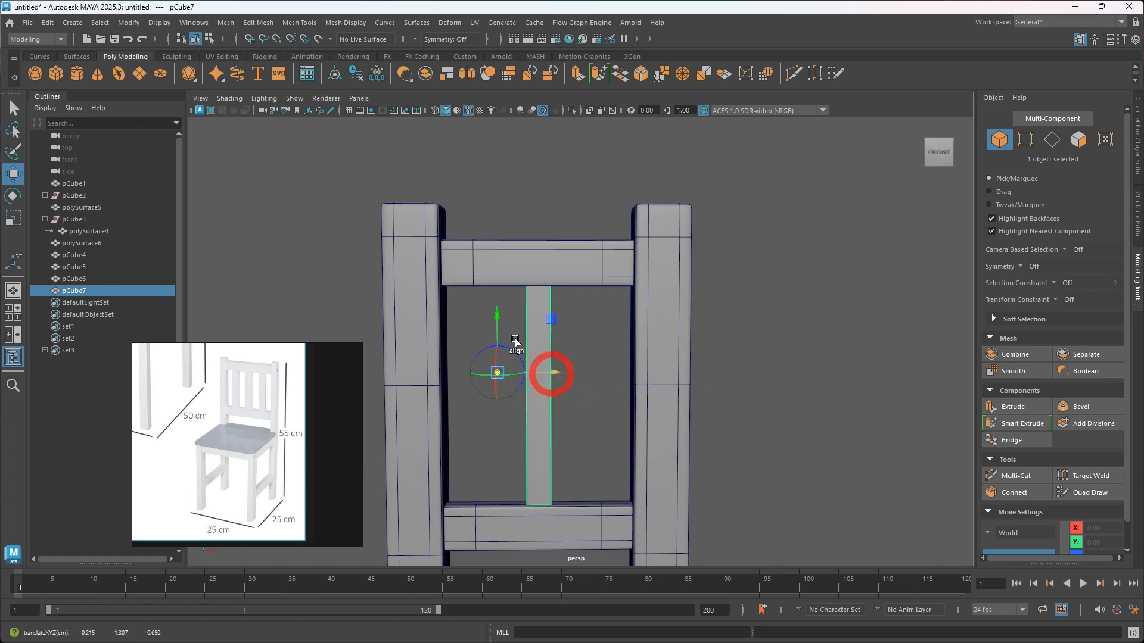
pyautogui.moveTo(504, 284); pyautogui.dragTo(518, 353)
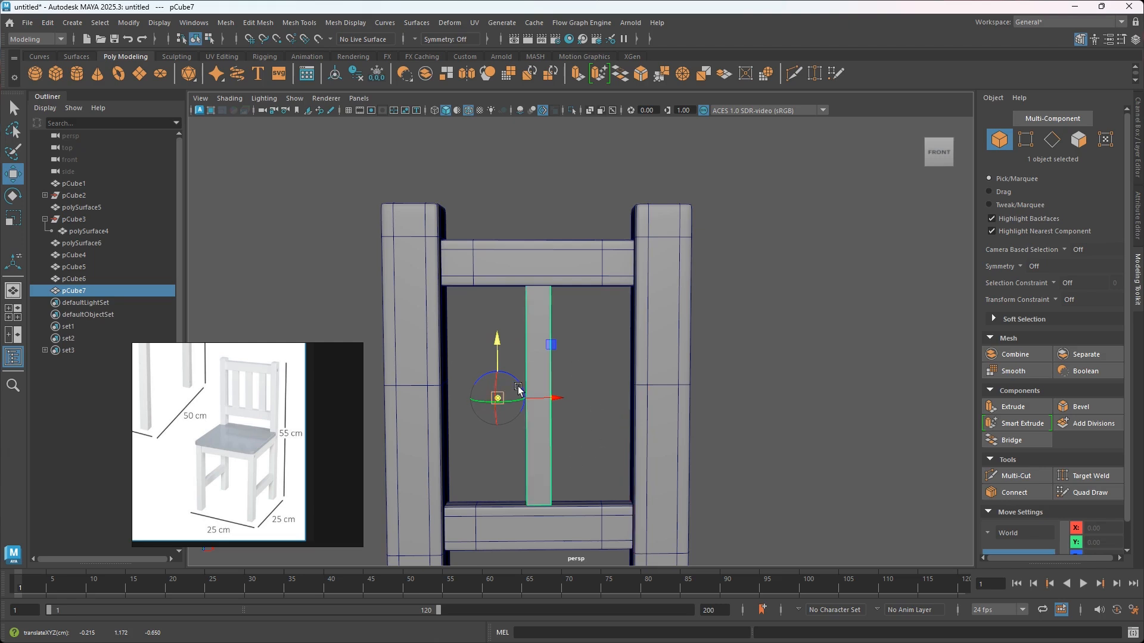
pyautogui.rightClick(546, 366)
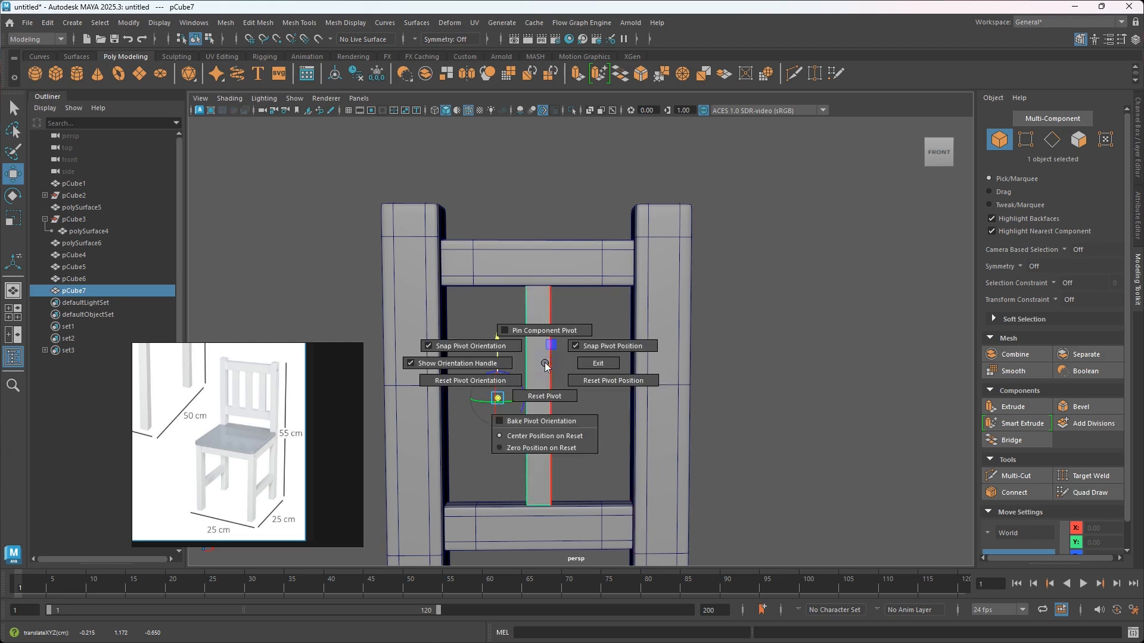
pyautogui.click(555, 402)
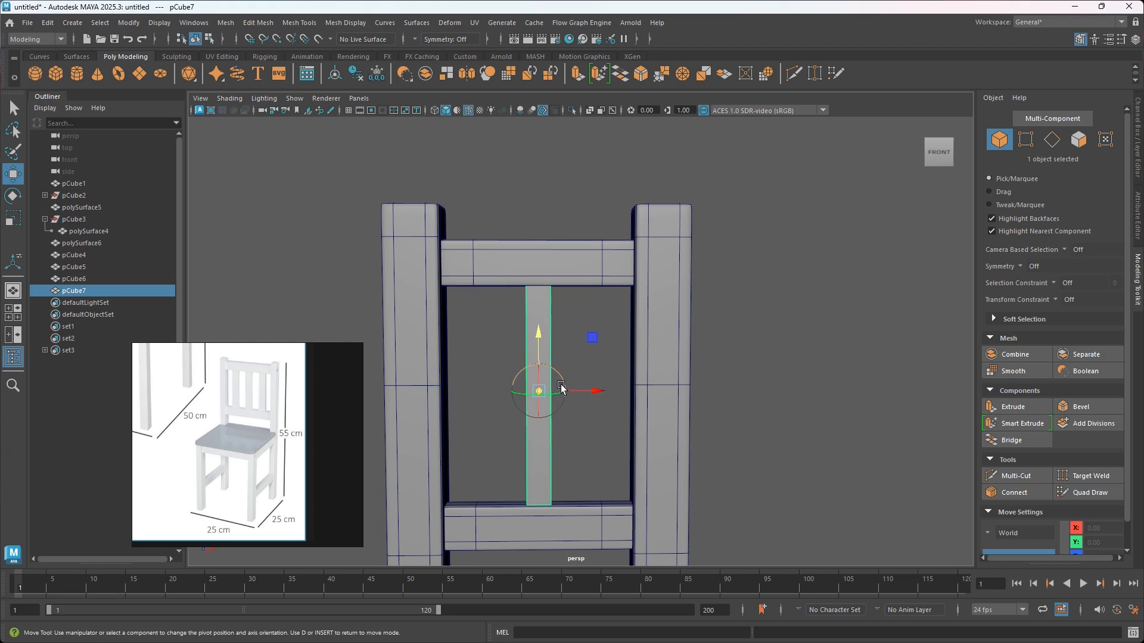
pyautogui.press('d')
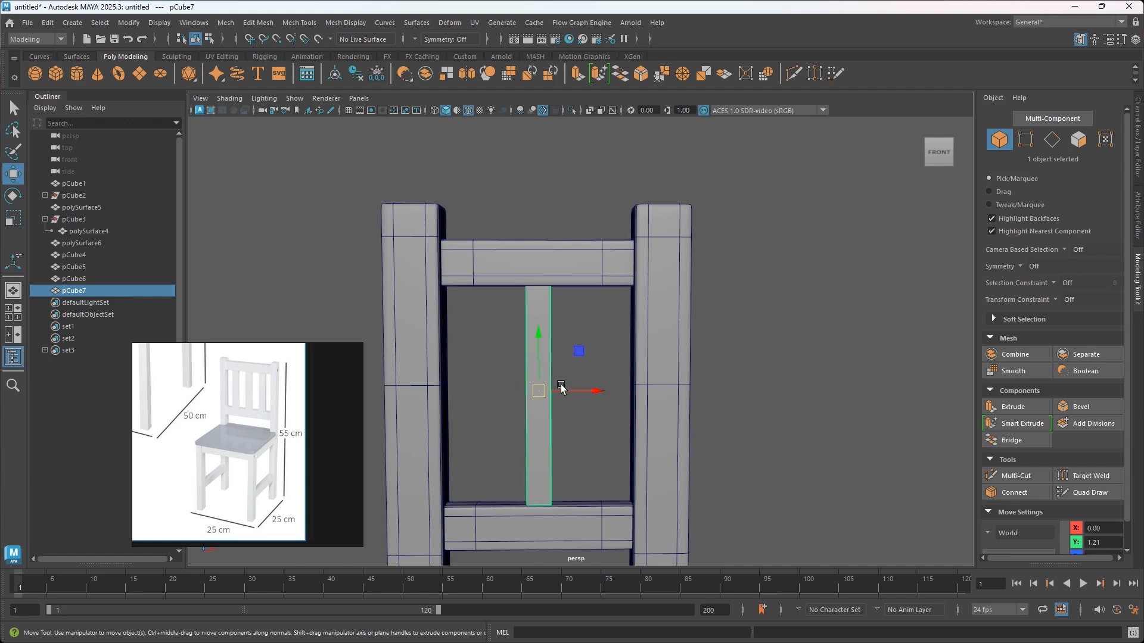
# Bevel the slat's edges with Chamfer off and display the slat in smooth preview
pyautogui.hotkey('ctrl', 'b')
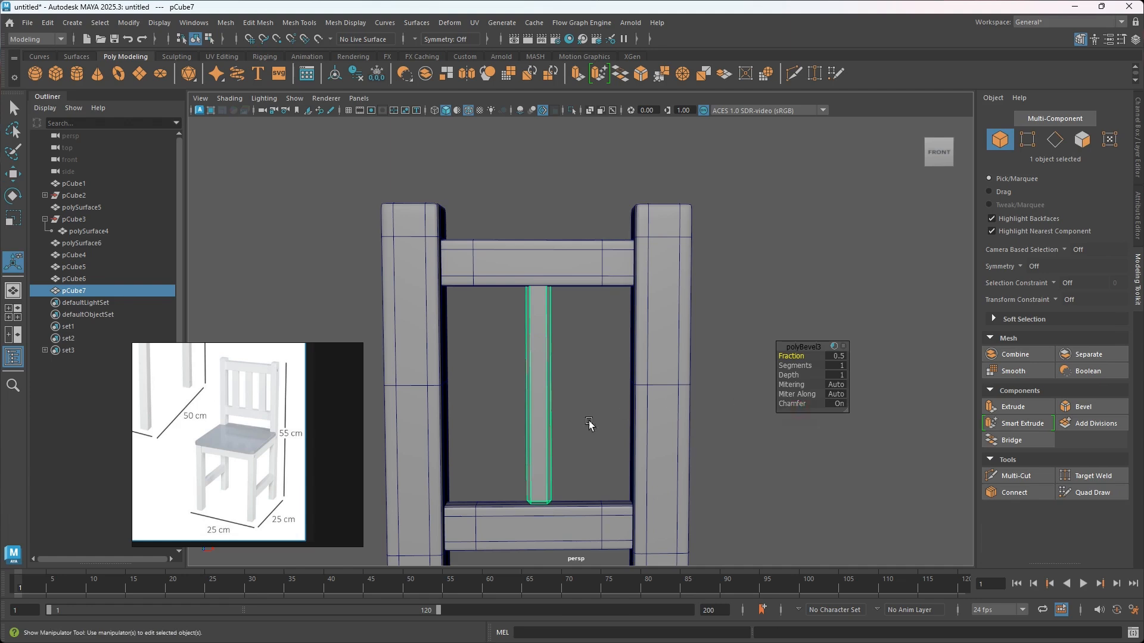
pyautogui.moveTo(798, 403); pyautogui.dragTo(717, 399)
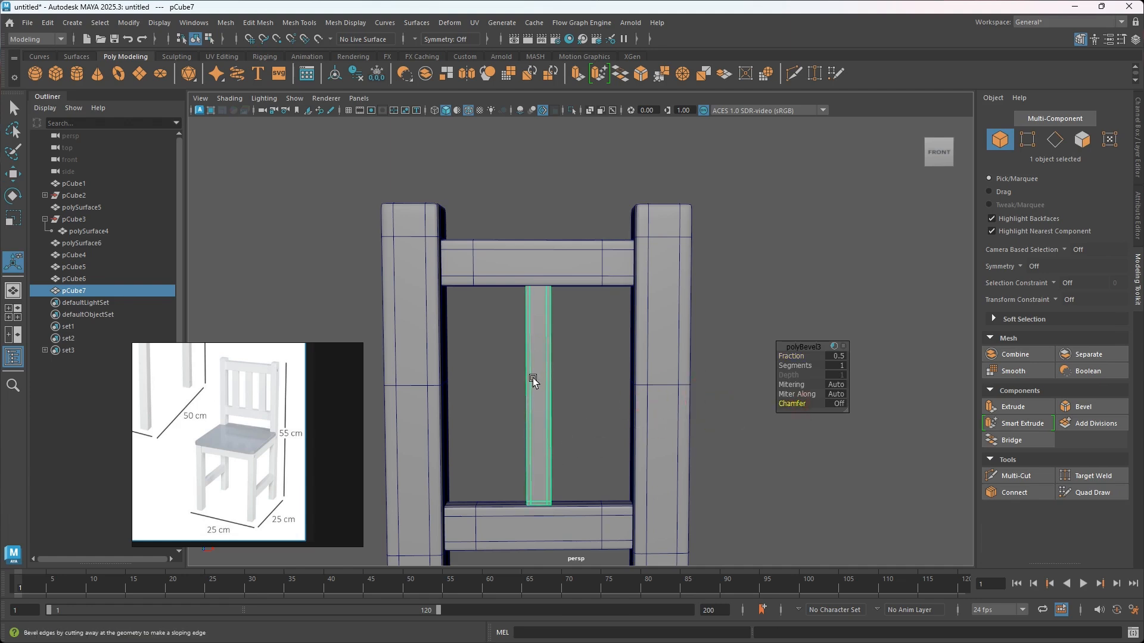
pyautogui.moveTo(535, 303); pyautogui.dragTo(536, 375, button='right')
pyautogui.moveTo(578, 283); pyautogui.dragTo(578, 283, button='right')
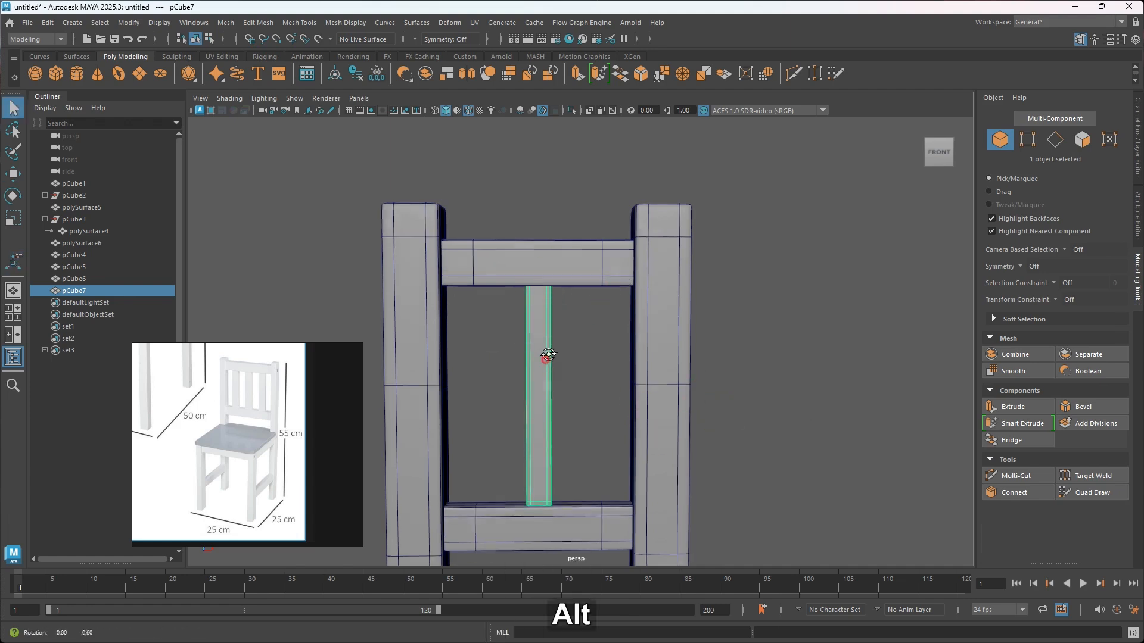
pyautogui.keyDown('alt'); pyautogui.moveTo(544, 353); pyautogui.dragTo(548, 358); pyautogui.keyUp('alt')
pyautogui.press('w')
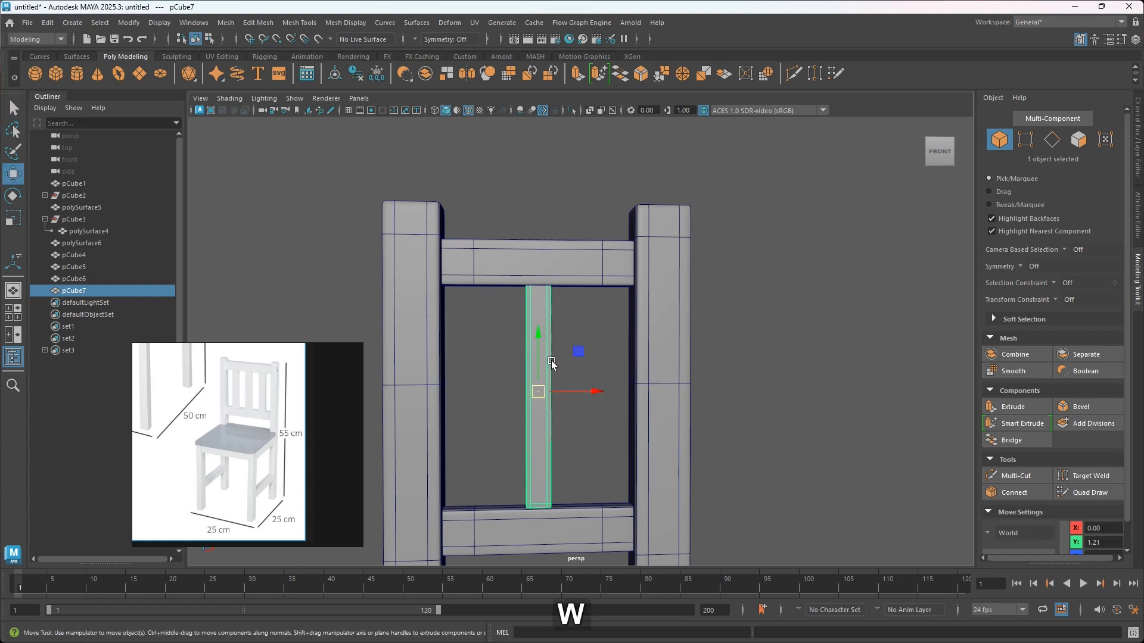
pyautogui.press('3')
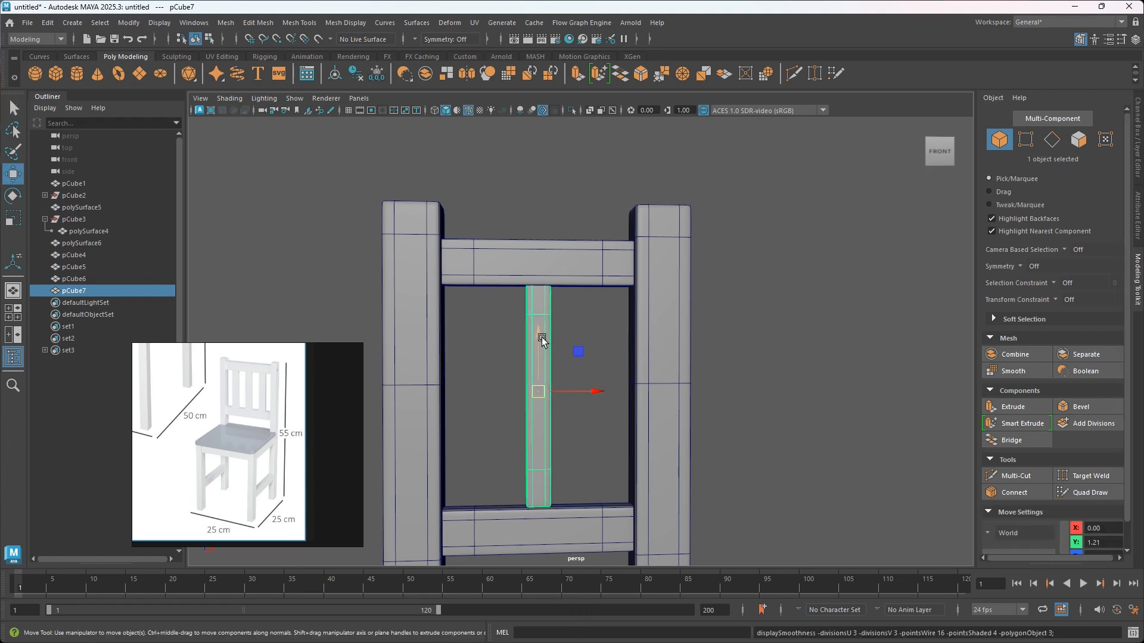
# Duplicate the middle slat to both sides, spacing the copies evenly between the rear posts
pyautogui.moveTo(573, 427)
pyautogui.keyDown('alt'); pyautogui.mouseDown()
pyautogui.moveTo(595, 394)
pyautogui.moveTo(653, 396)
pyautogui.mouseUp(); pyautogui.keyUp('alt')
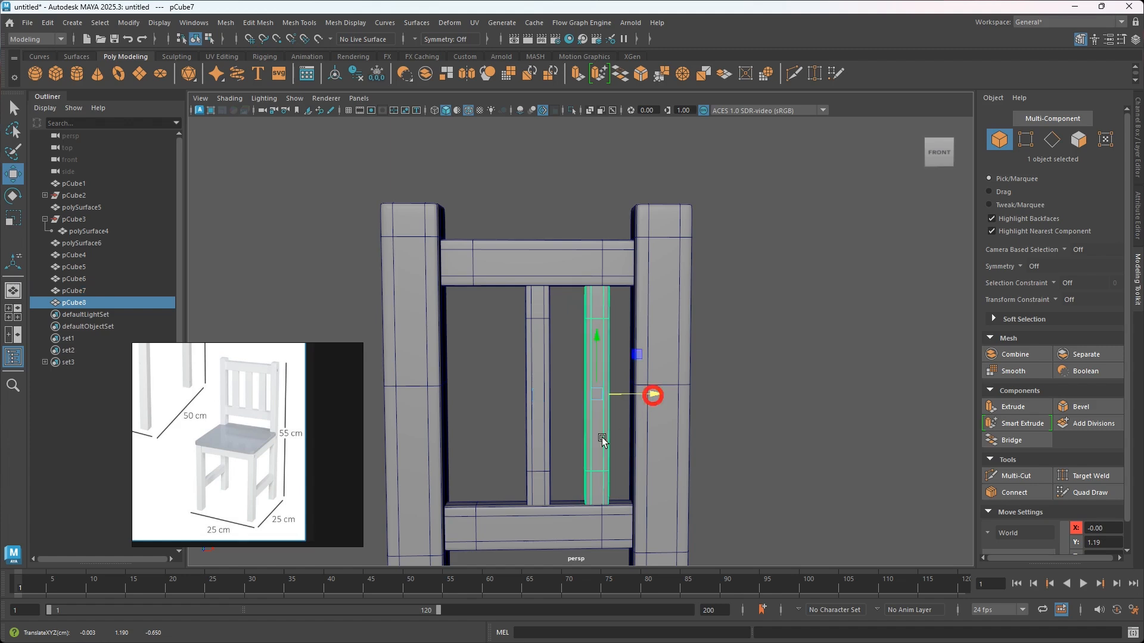
pyautogui.click(546, 461)
pyautogui.moveTo(596, 396)
pyautogui.keyDown('shift'); pyautogui.mouseDown()
pyautogui.moveTo(543, 408)
pyautogui.moveTo(576, 397)
pyautogui.mouseUp(); pyautogui.keyUp('shift')
pyautogui.click(544, 457)
# Examine the whole chair from several angles, checking the three-slat backrest against the reference image
pyautogui.scroll(-5, 586, 444)
pyautogui.keyDown('alt'); pyautogui.moveTo(595, 444); pyautogui.dragTo(526, 460); pyautogui.keyUp('alt')
pyautogui.keyDown('alt'); pyautogui.moveTo(567, 417); pyautogui.dragTo(574, 292, button='middle'); pyautogui.keyUp('alt')
pyautogui.keyDown('alt'); pyautogui.moveTo(551, 414); pyautogui.dragTo(554, 404); pyautogui.keyUp('alt')
pyautogui.scroll(-4, 556, 404)
pyautogui.keyDown('alt'); pyautogui.moveTo(560, 400); pyautogui.dragTo(559, 406, button='middle'); pyautogui.keyUp('alt')
pyautogui.keyDown('alt'); pyautogui.moveTo(572, 407); pyautogui.dragTo(560, 410); pyautogui.keyUp('alt')
pyautogui.moveTo(695, 304); pyautogui.dragTo(770, 284, button='right')
pyautogui.click(709, 379)
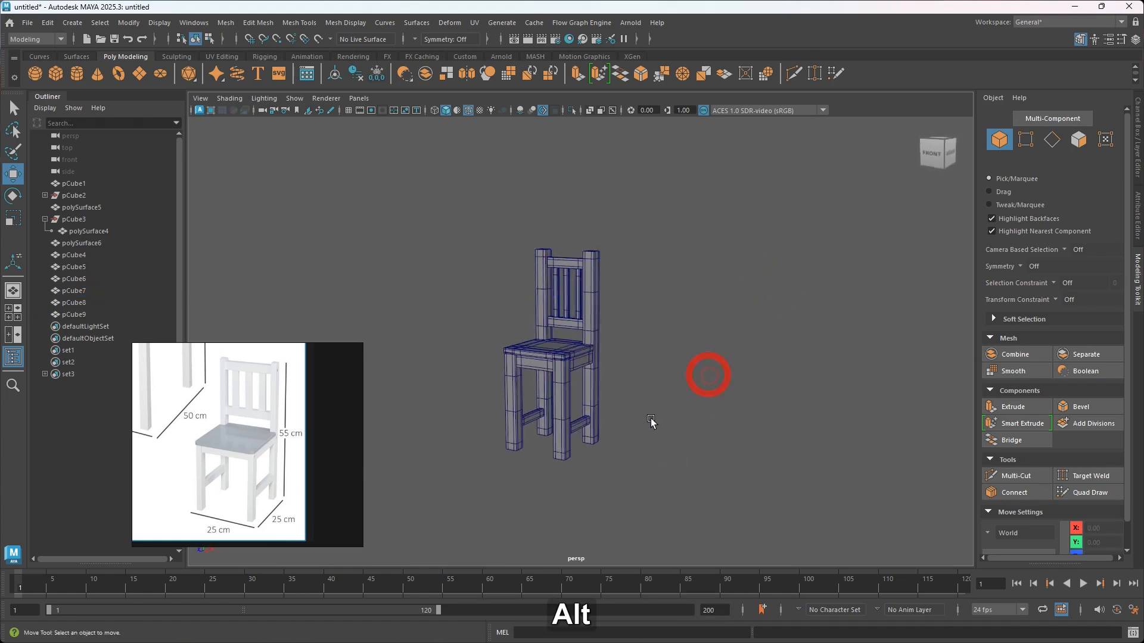
# Select all the chair parts and delete all construction history in the scene
pyautogui.keyDown('alt'); pyautogui.moveTo(707, 379); pyautogui.dragTo(603, 398); pyautogui.keyUp('alt')
pyautogui.moveTo(453, 182); pyautogui.dragTo(701, 536)
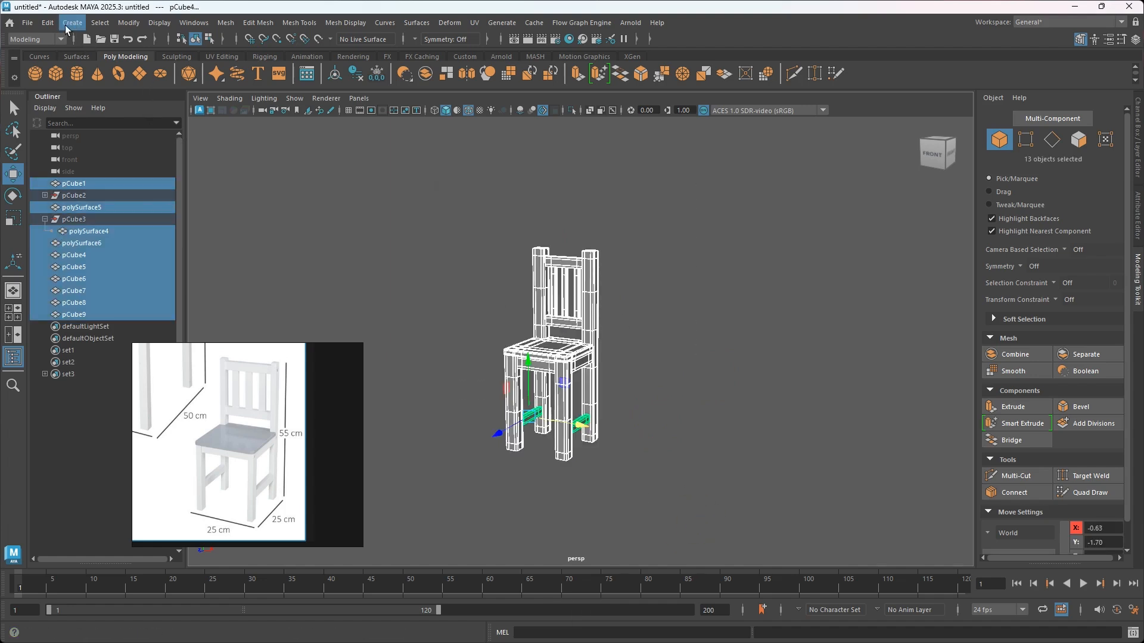
pyautogui.click(48, 23)
pyautogui.moveTo(140, 177)
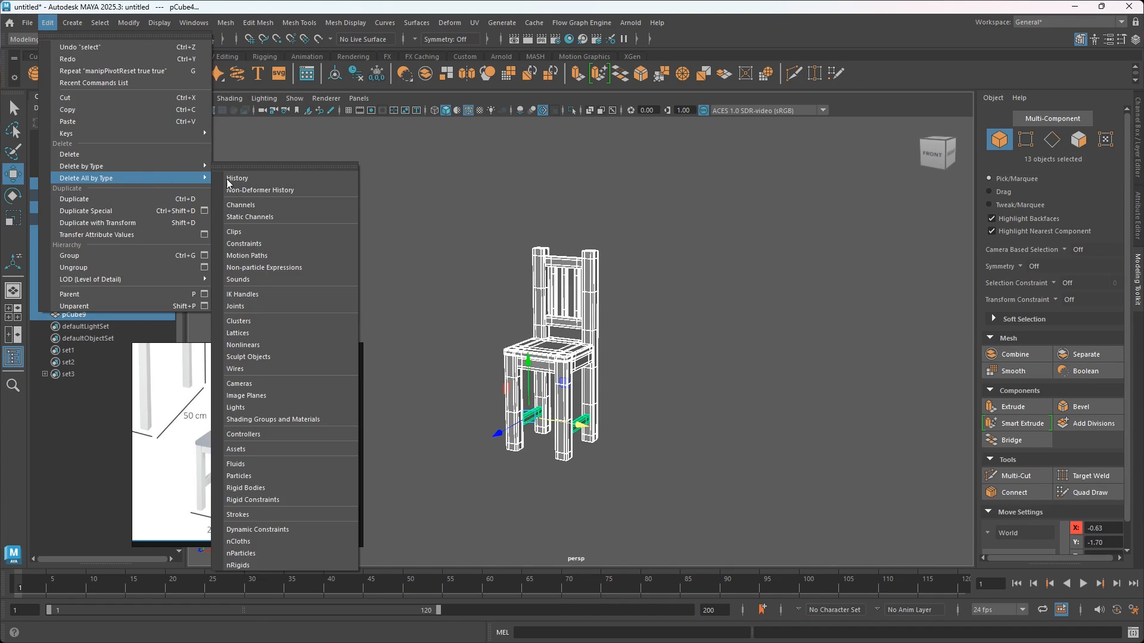
pyautogui.click(251, 179)
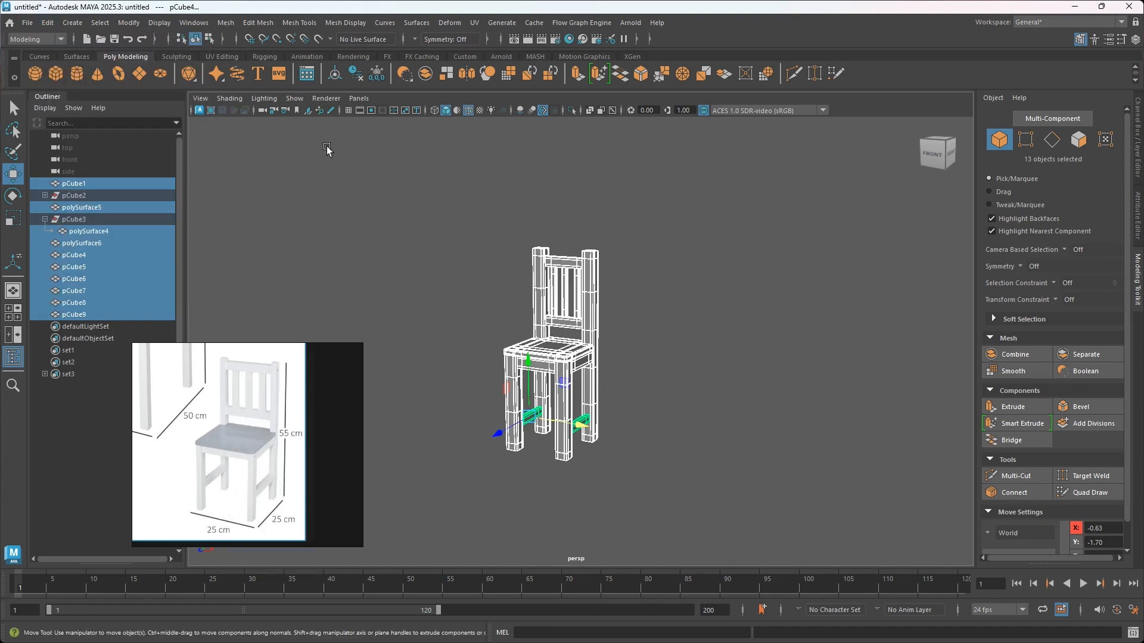
# Freeze the transformations of all the chair parts, center their pivots, and clear the selection
pyautogui.click(380, 79)
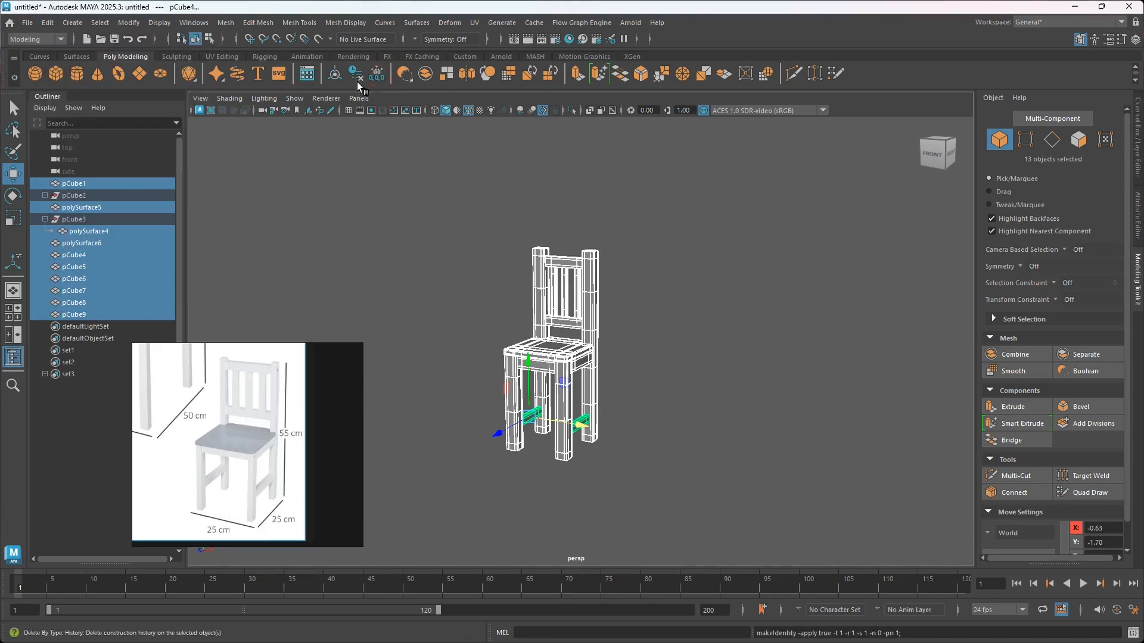
pyautogui.click(338, 78)
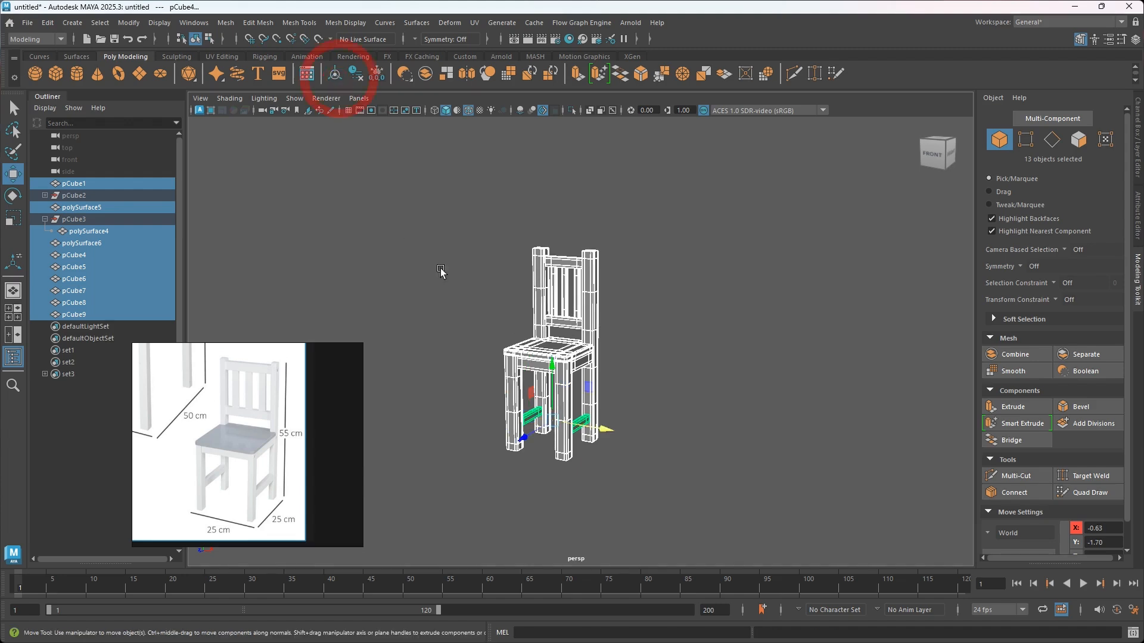
pyautogui.click(638, 338)
pyautogui.keyDown('alt'); pyautogui.moveTo(490, 387); pyautogui.dragTo(515, 398); pyautogui.keyUp('alt')
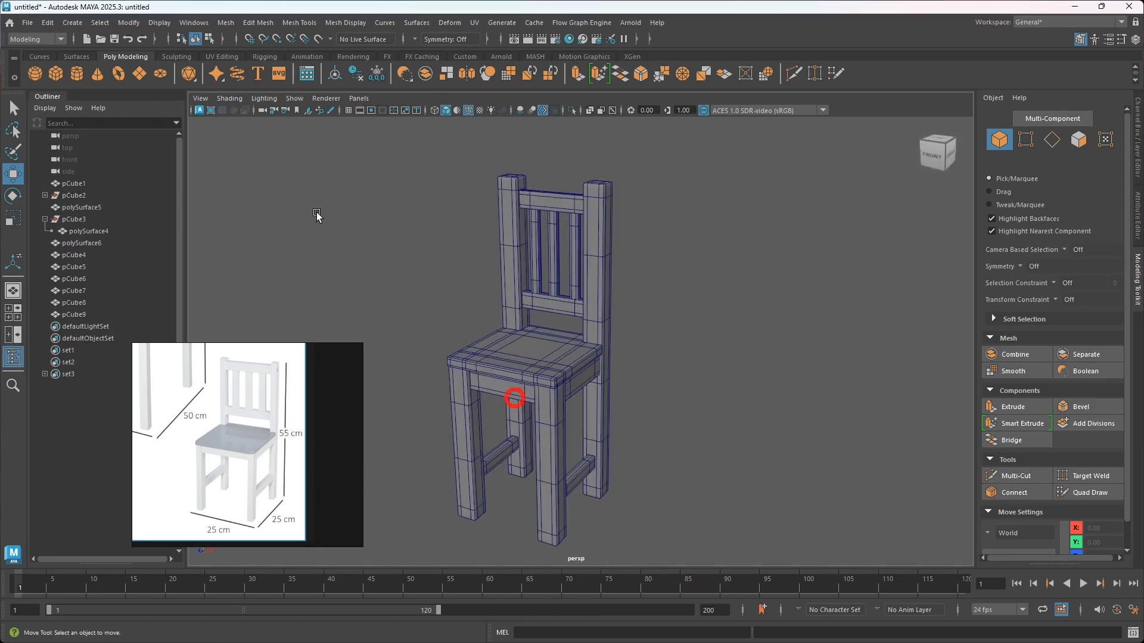
# Save the scene as a Maya Binary file named Chair in the Maya Beginners Class project's scenes folder
pyautogui.click(27, 26)
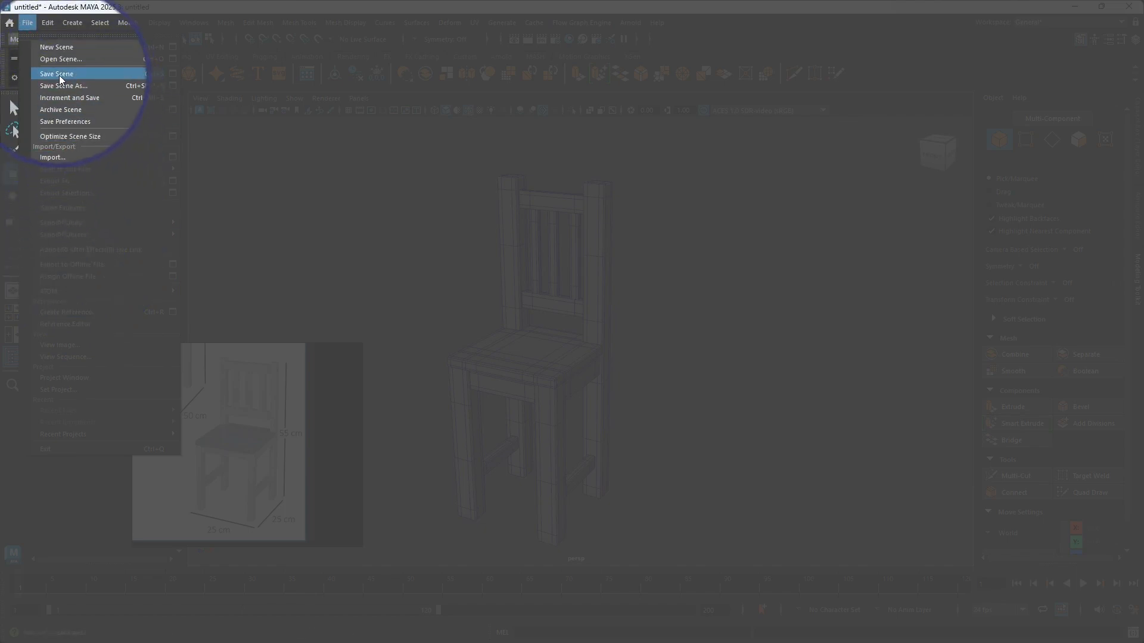
pyautogui.click(60, 75)
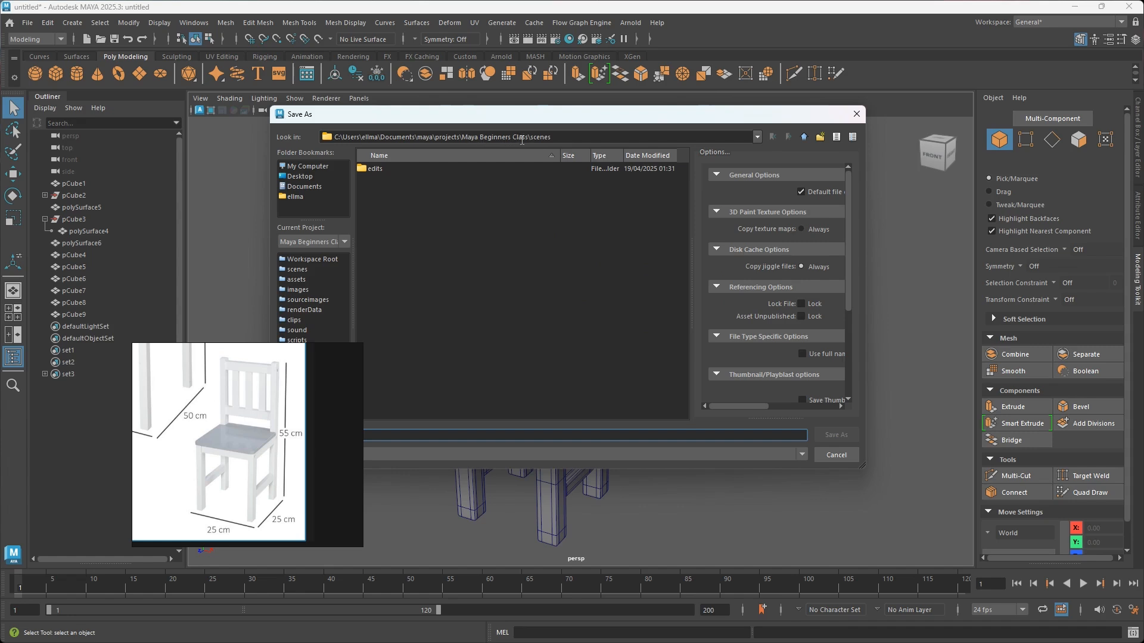
pyautogui.moveTo(510, 119); pyautogui.dragTo(630, 119)
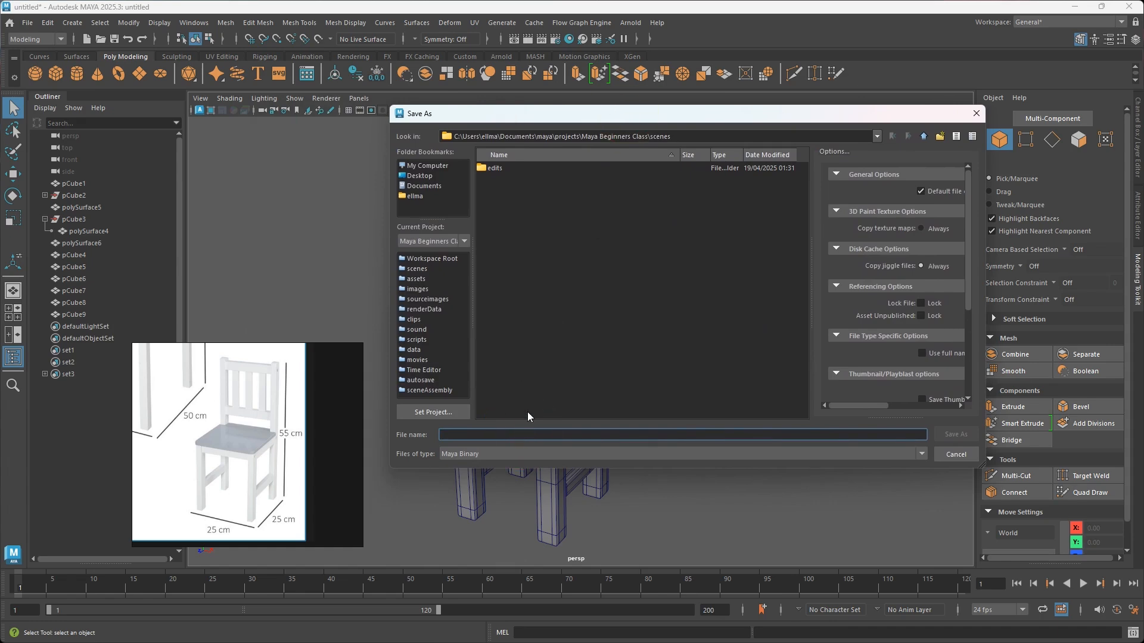
pyautogui.press('shift')
pyautogui.write('Chair')
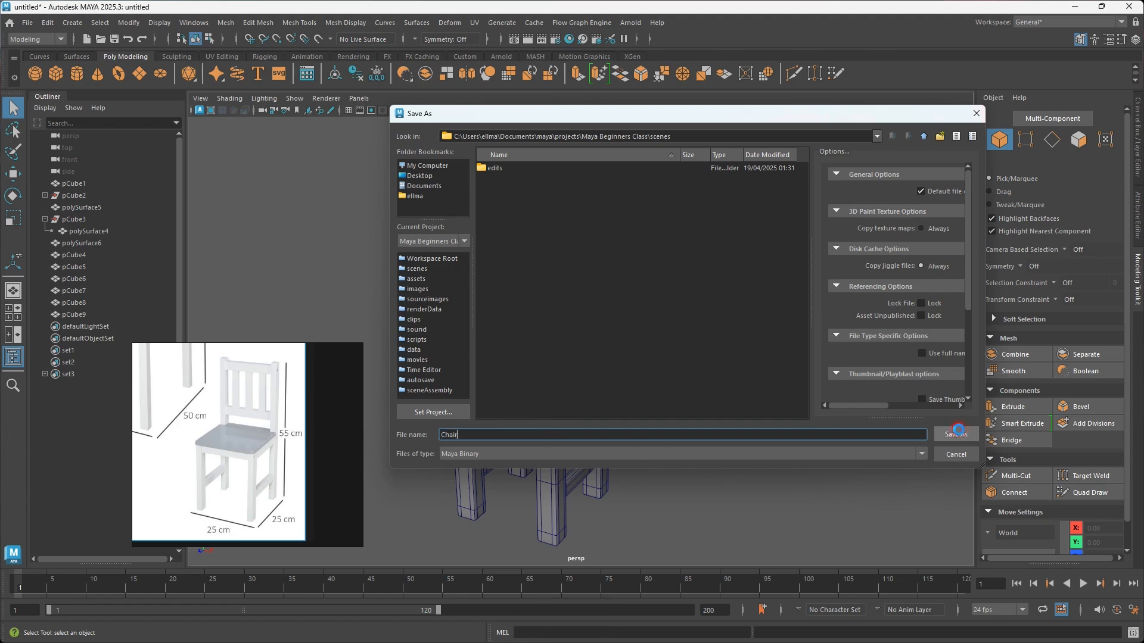
pyautogui.click(956, 433)
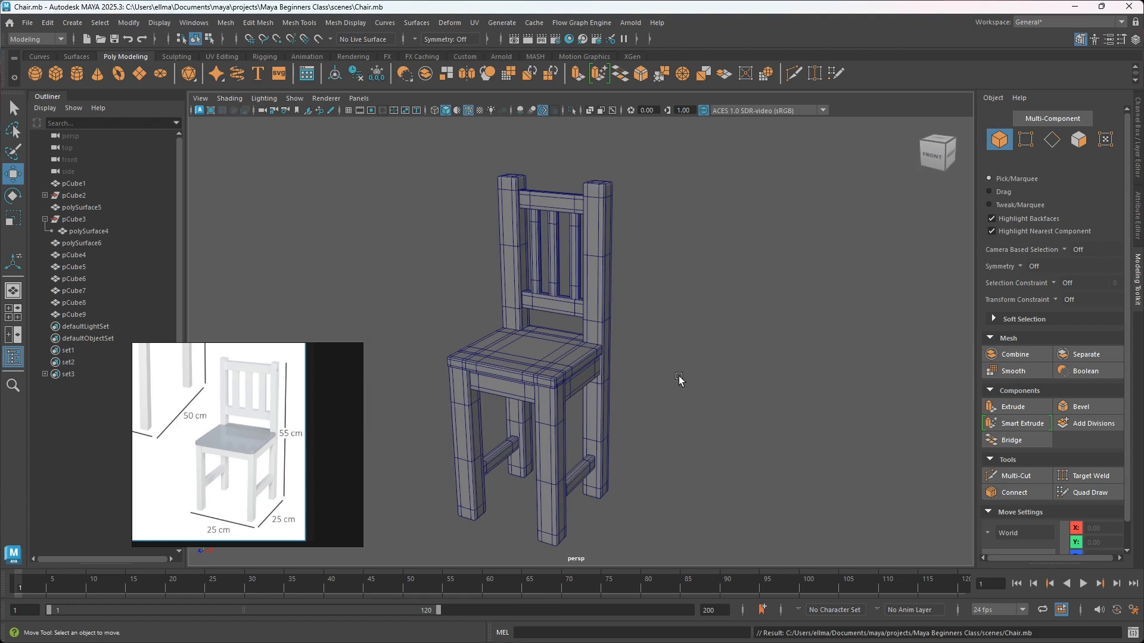
pyautogui.hotkey('ctrl', 's')
pyautogui.moveTo(619, 399)
pyautogui.keyDown('alt'); pyautogui.mouseDown()
pyautogui.moveTo(630, 388)
pyautogui.moveTo(615, 401)
pyautogui.mouseUp(); pyautogui.keyUp('alt')
pyautogui.hotkey('ctrl', 's')
# Inspect the finished chair up close and from different sides
pyautogui.keyDown('alt'); pyautogui.moveTo(685, 386); pyautogui.dragTo(592, 396); pyautogui.keyUp('alt')
pyautogui.scroll(5, 586, 410)
pyautogui.scroll(-3, 578, 425)
pyautogui.keyDown('alt'); pyautogui.moveTo(572, 447); pyautogui.dragTo(605, 380, button='middle'); pyautogui.keyUp('alt')
pyautogui.scroll(-4, 563, 417)
pyautogui.keyDown('alt'); pyautogui.moveTo(575, 434); pyautogui.dragTo(596, 407); pyautogui.keyUp('alt')
pyautogui.scroll(3, 600, 360)
pyautogui.keyDown('alt'); pyautogui.moveTo(601, 360); pyautogui.dragTo(659, 357, button='middle'); pyautogui.keyUp('alt')
pyautogui.keyDown('alt'); pyautogui.moveTo(672, 360); pyautogui.dragTo(582, 393); pyautogui.keyUp('alt')
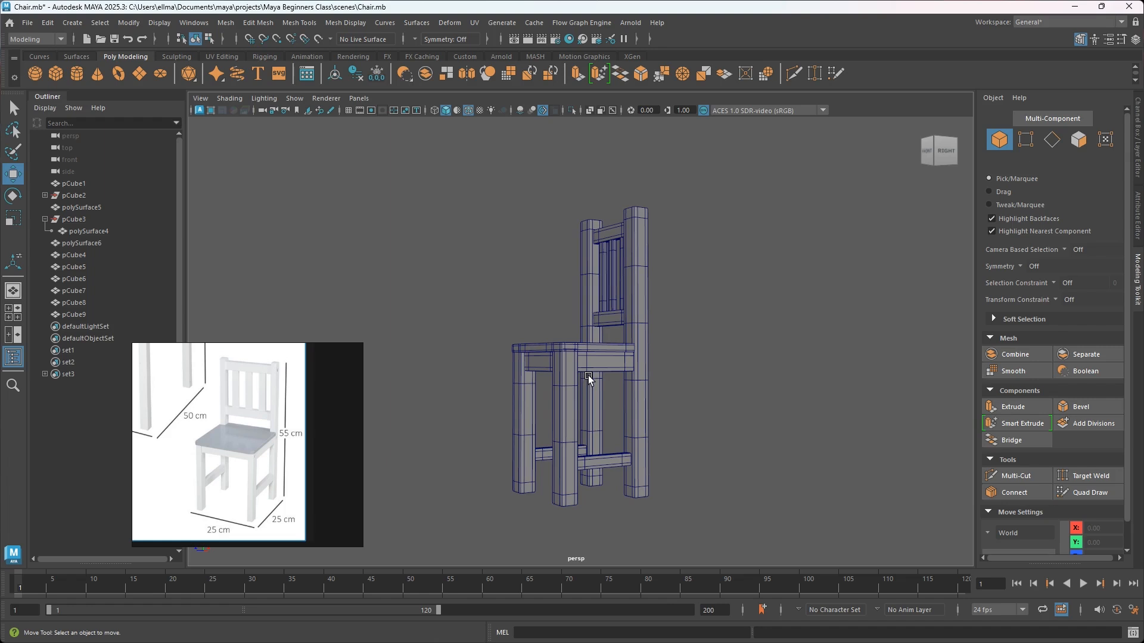